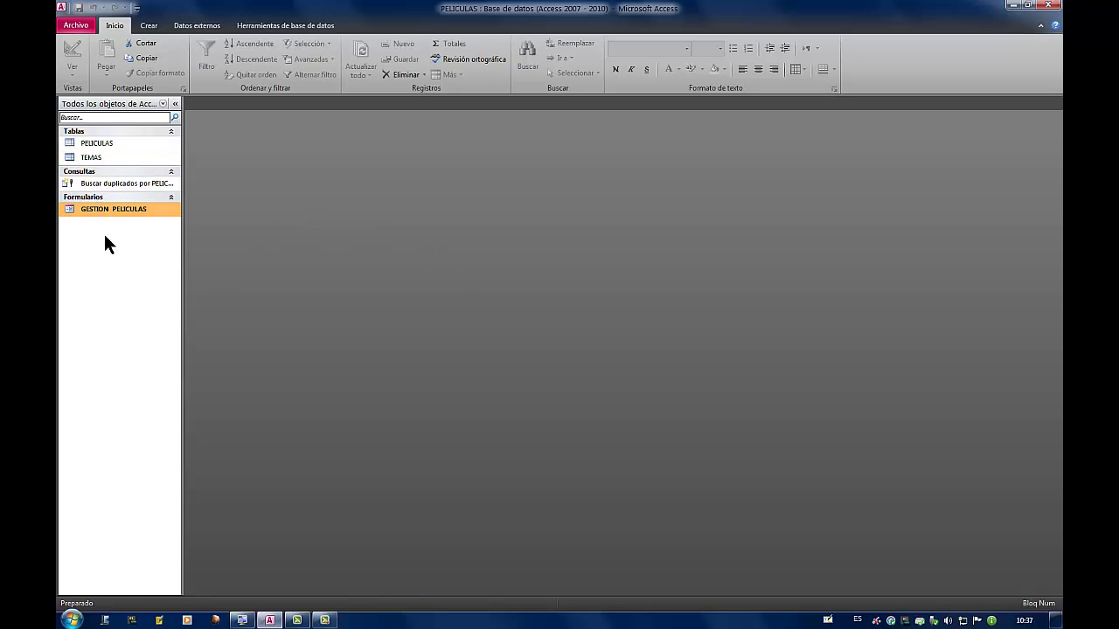
Open the PELICULAS table to look at its records, and close it again
double_click(111, 144)
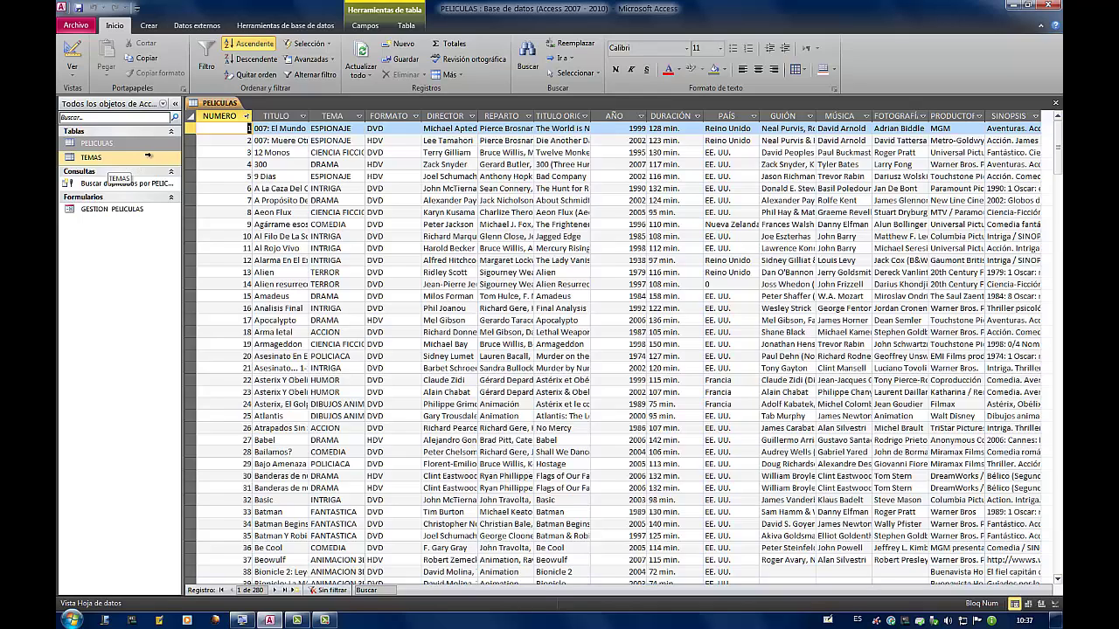
click(1056, 105)
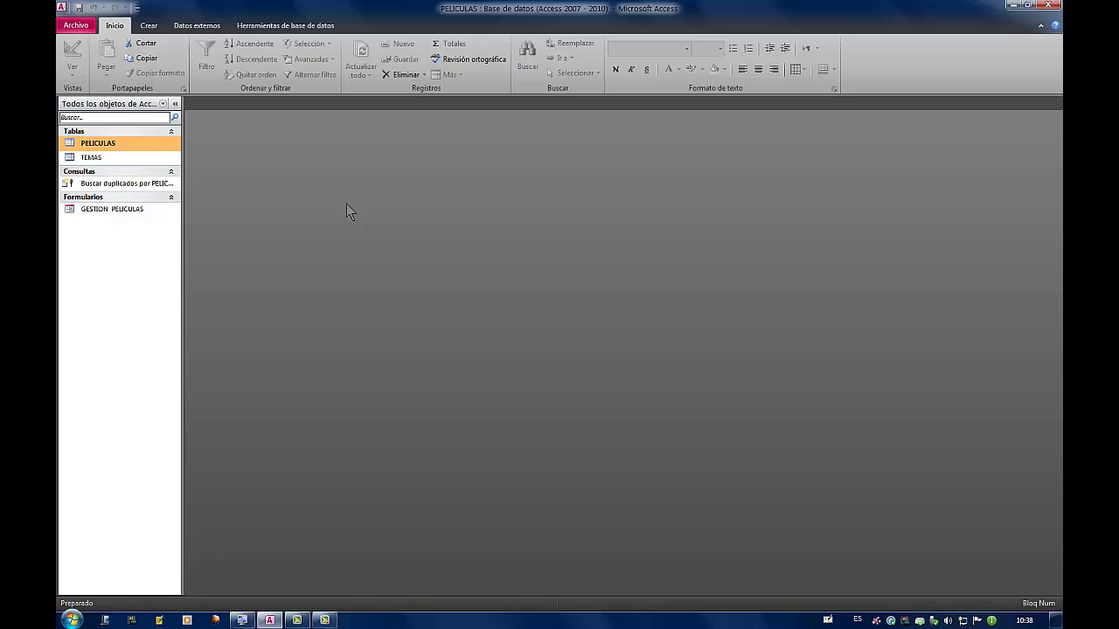
Start an Excel import into a new table, using Facturación_Avan_Final.xlsm from the Facturas Avanzadas folder as the source
click(196, 26)
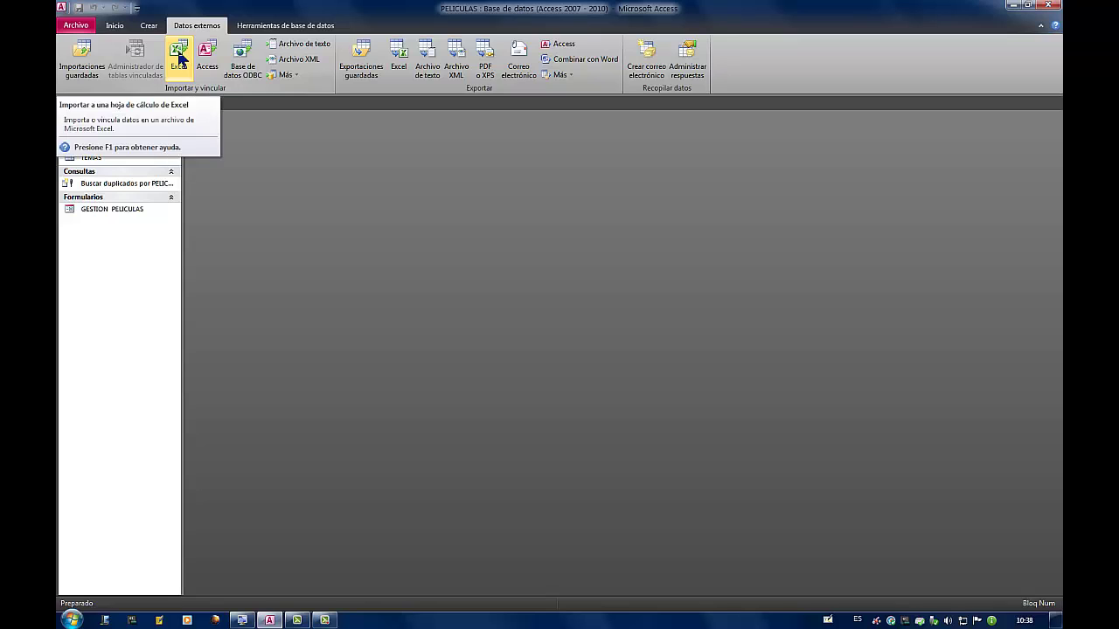
click(178, 58)
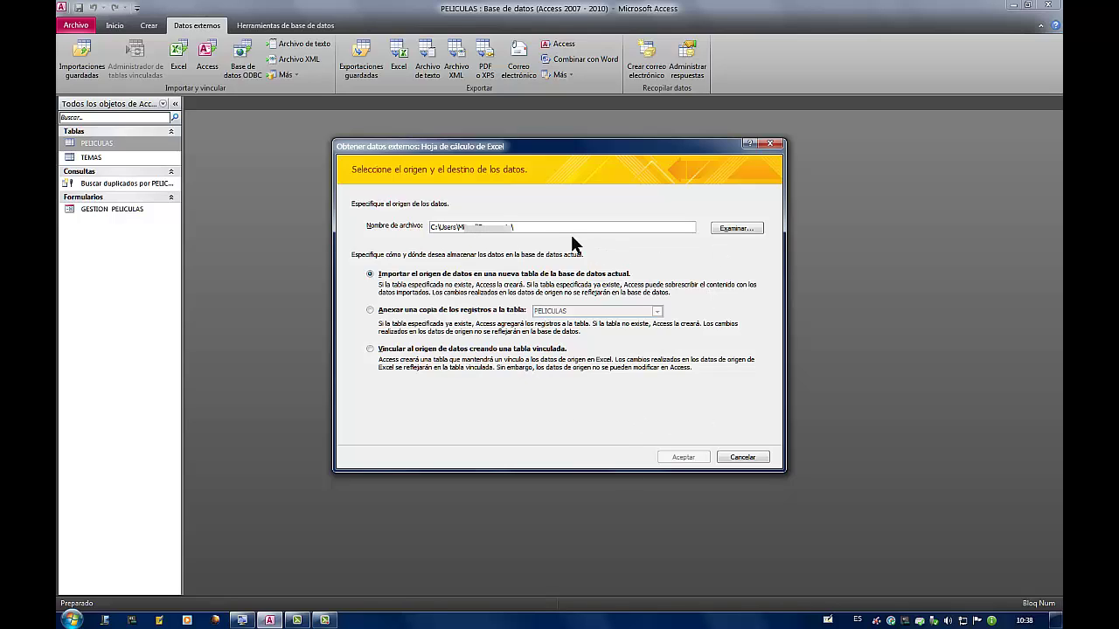
click(736, 228)
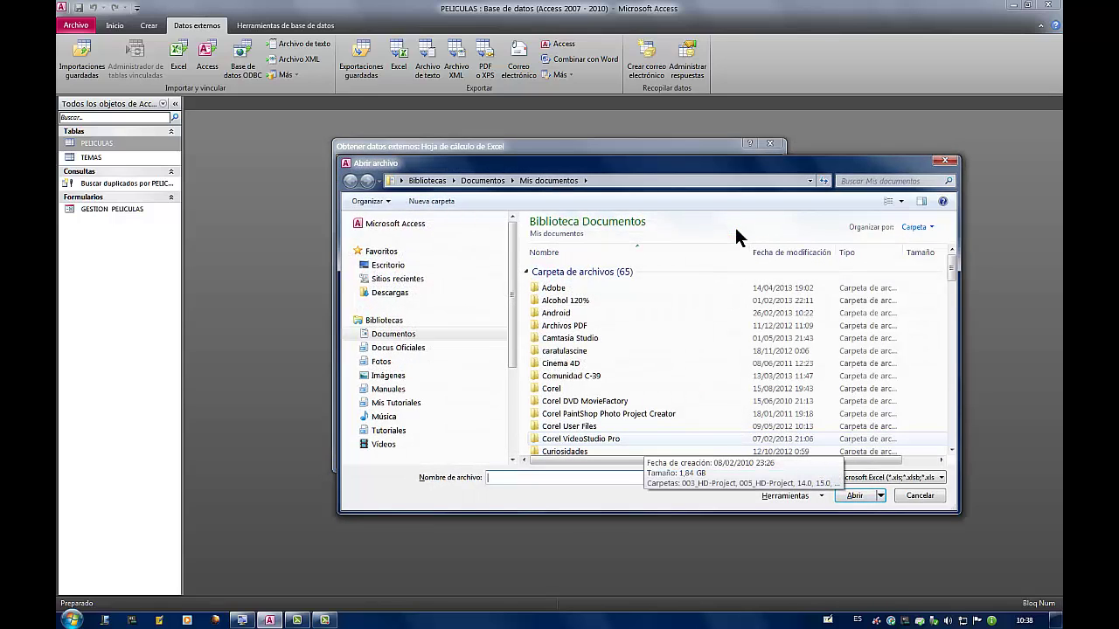
scroll(634, 433, down, 6)
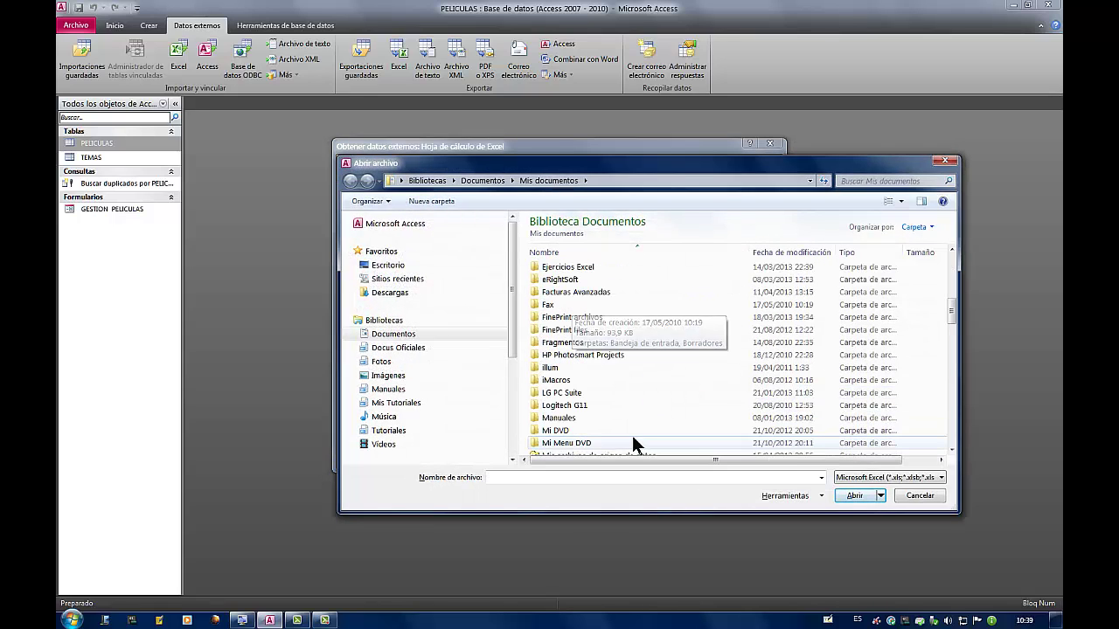
double_click(539, 293)
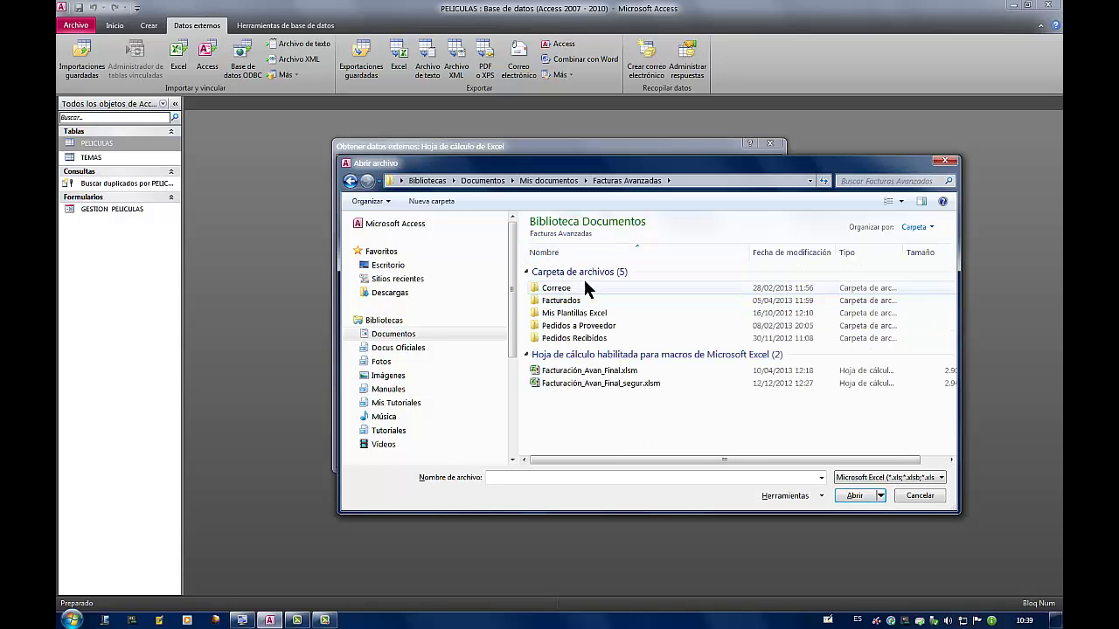
click(580, 370)
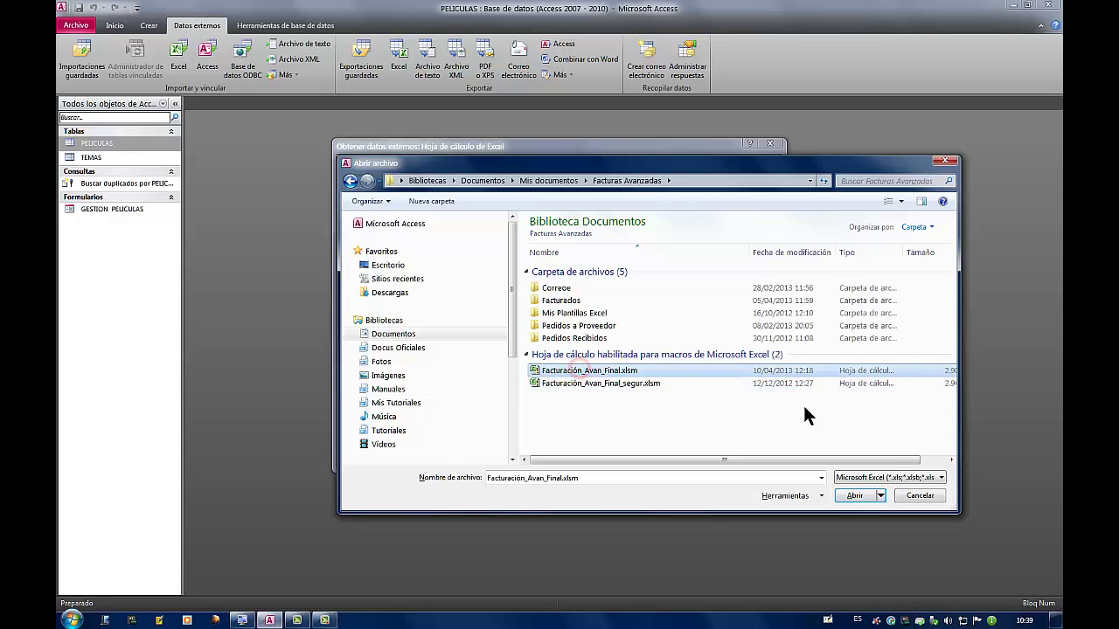
click(859, 503)
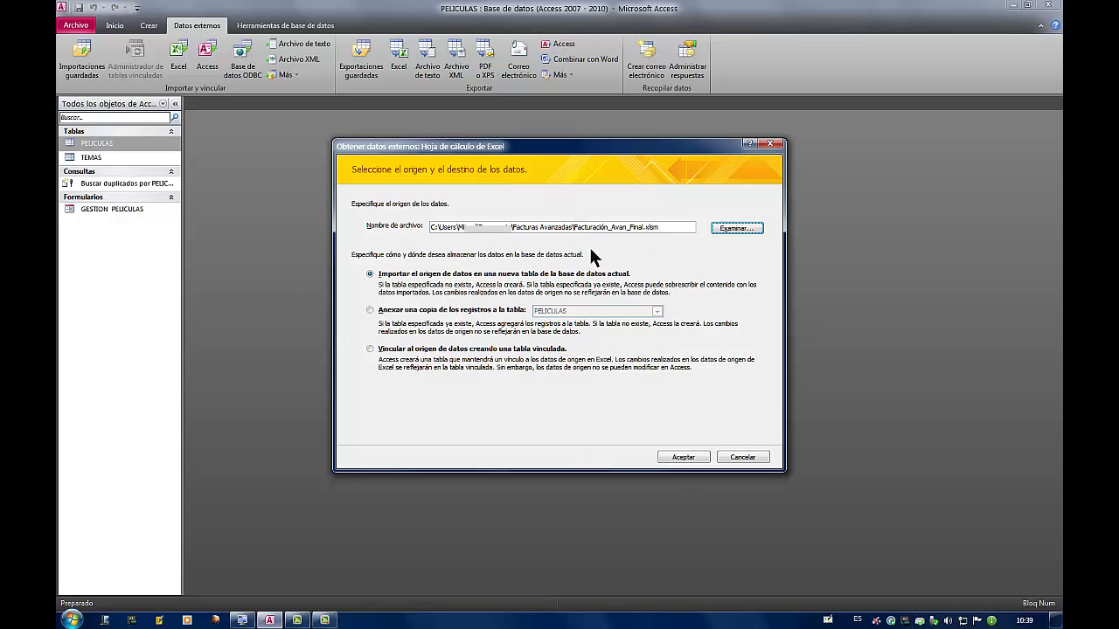
click(683, 457)
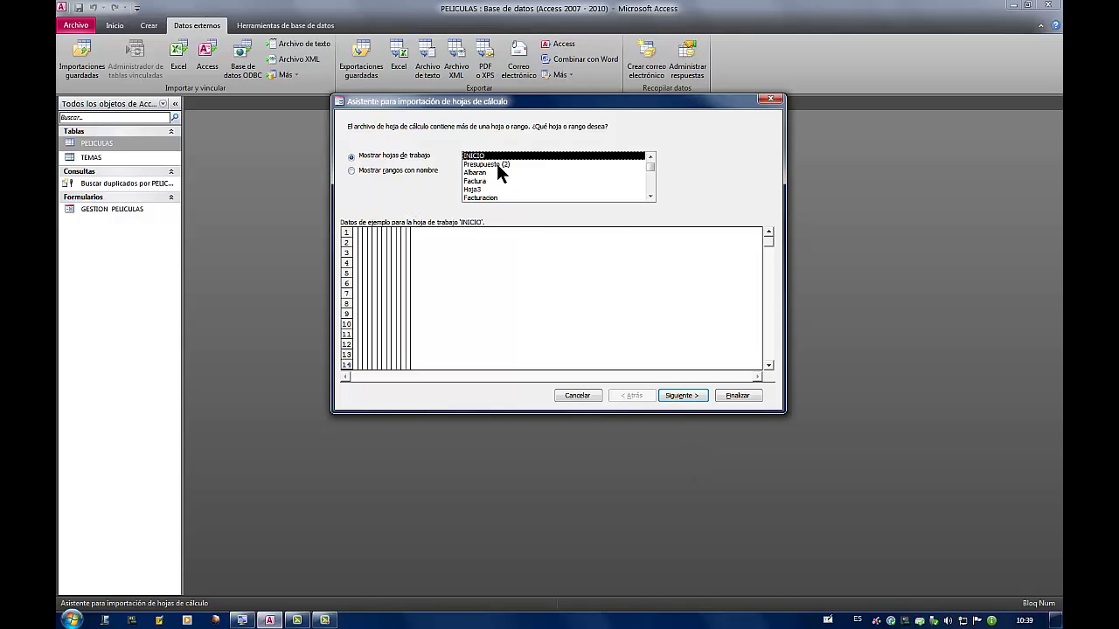
Choose the Lista de Clientes worksheet as the sheet to import
click(650, 194)
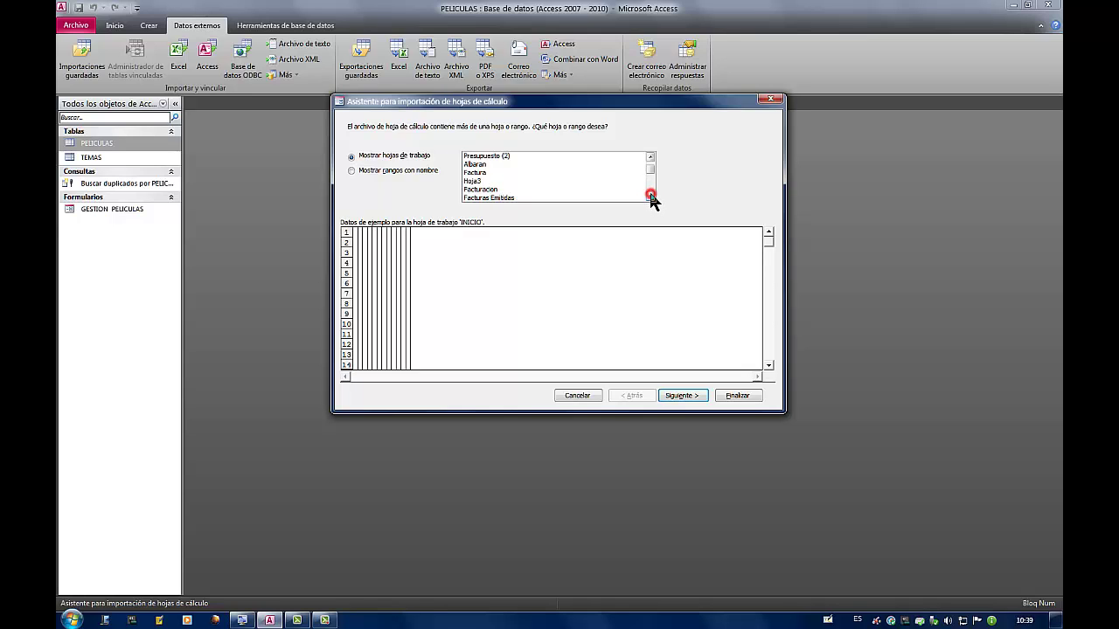
click(650, 194)
click(651, 194)
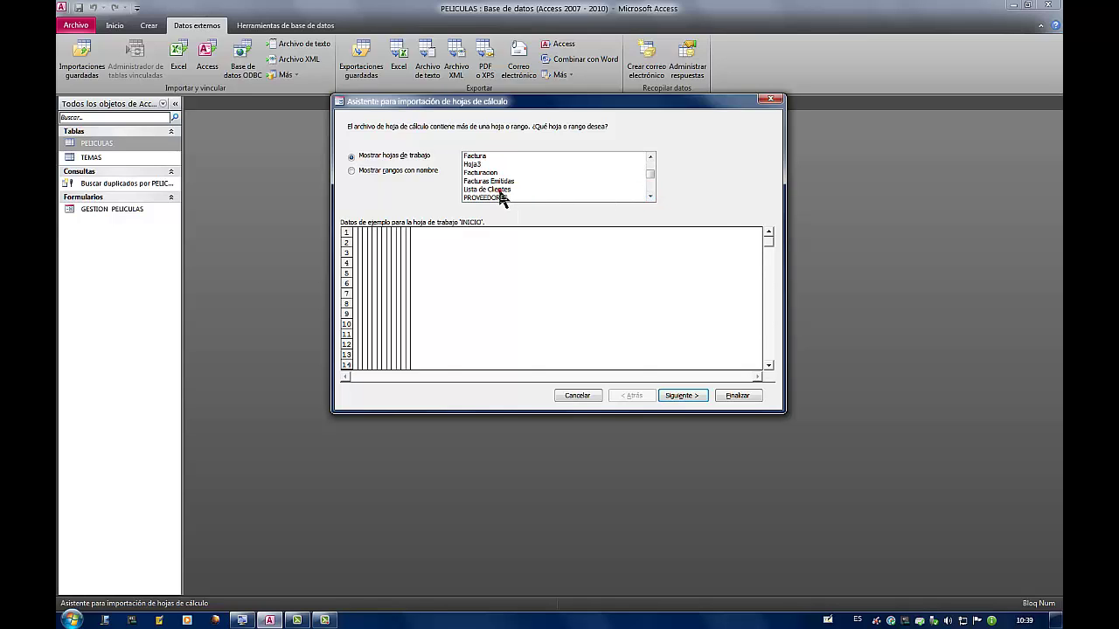
click(498, 189)
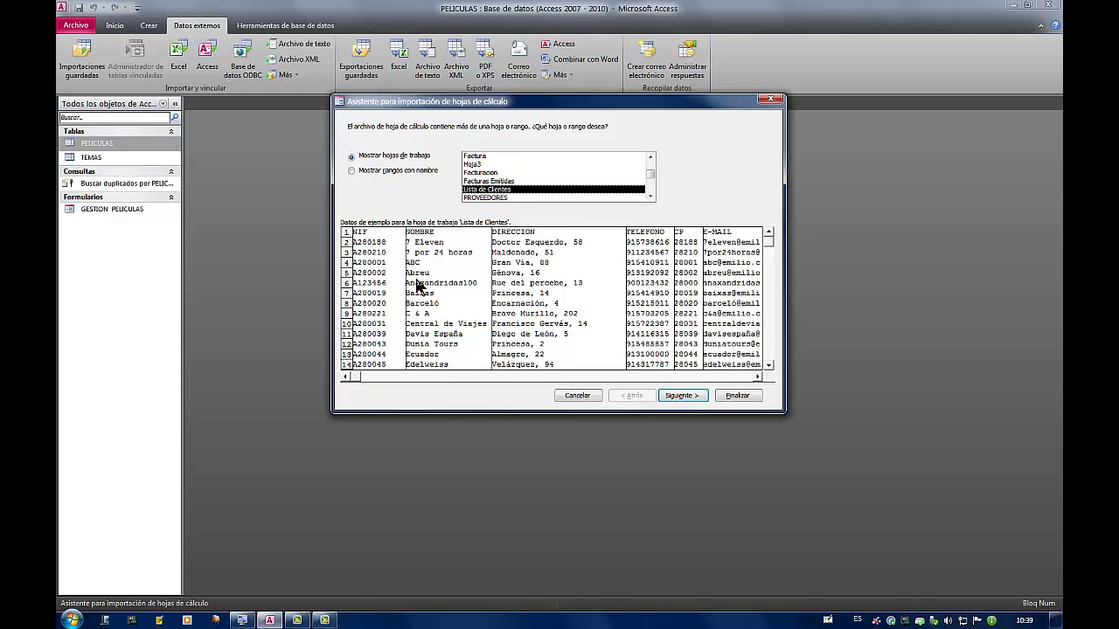
click(680, 397)
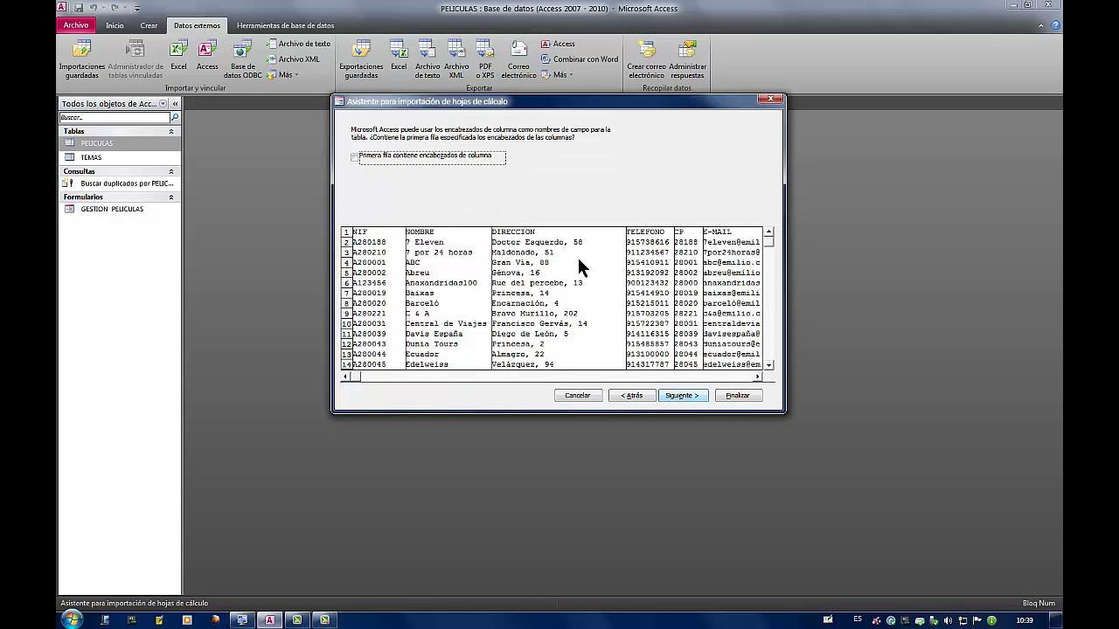
Specify that the sheet's first row contains column headings and accept automatic names for invalid fields
click(355, 157)
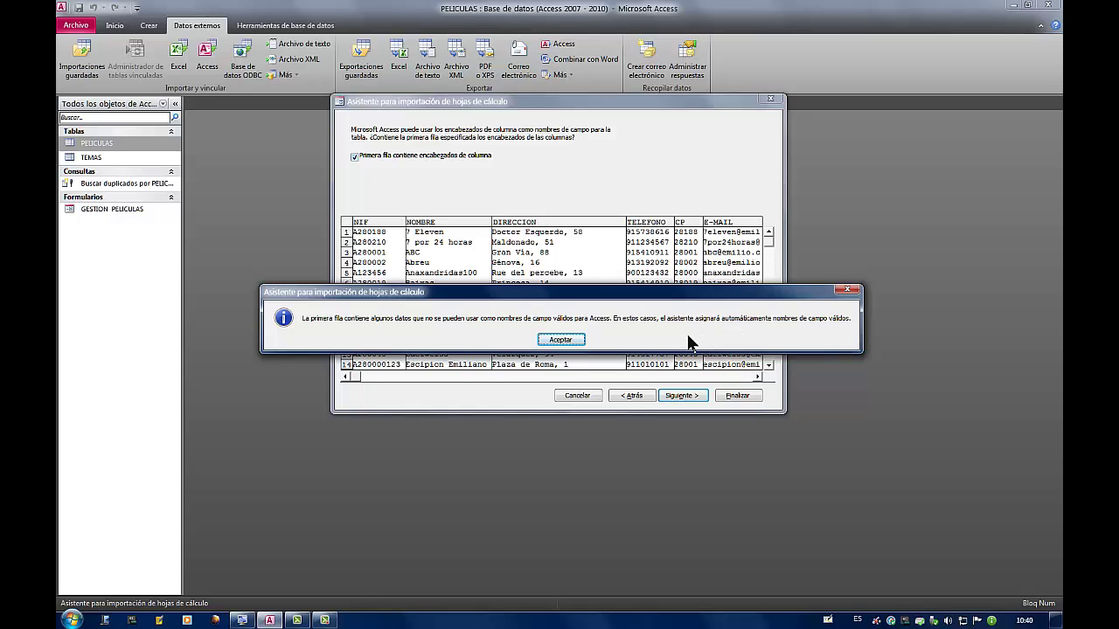
click(565, 340)
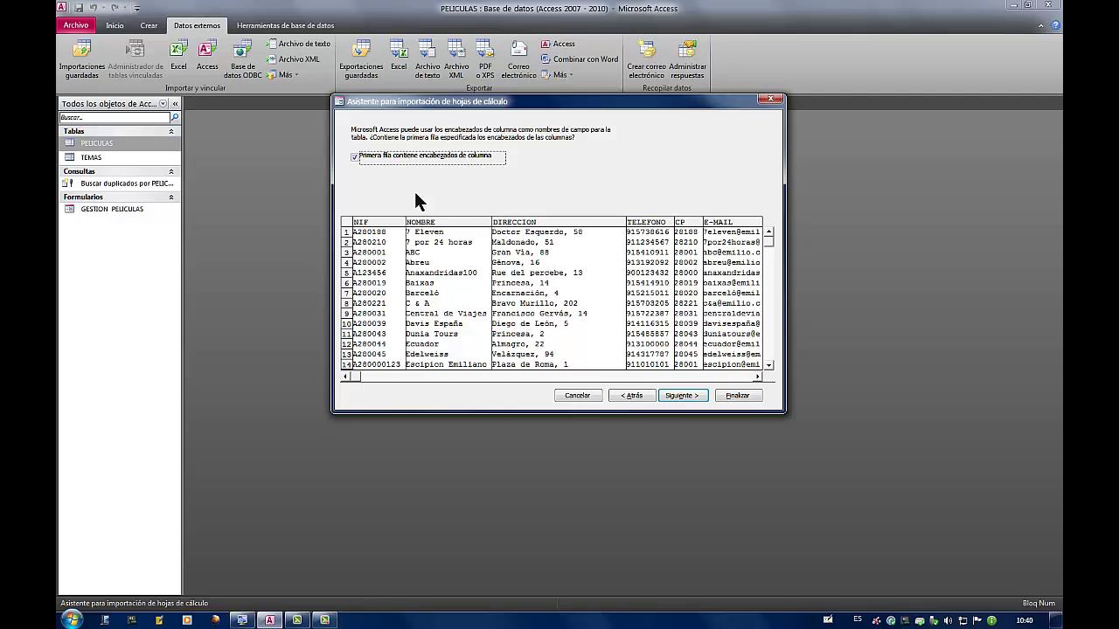
click(682, 396)
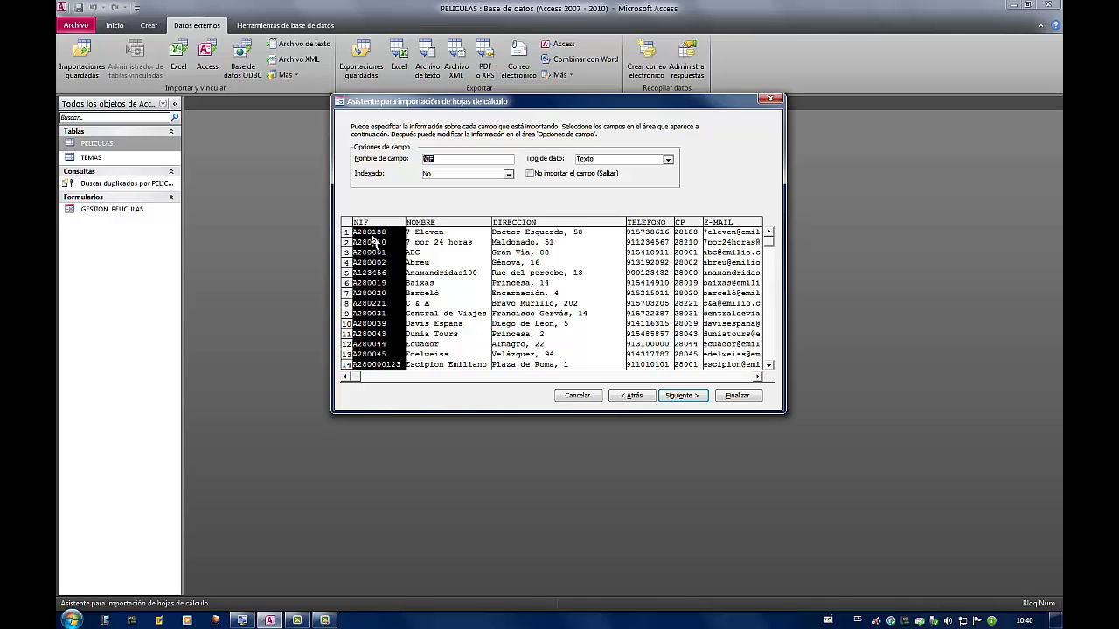
Exclude the empty Campo9 and NUEVO_NIF fields, located after the Nº CLIENTE column, from the import
click(757, 378)
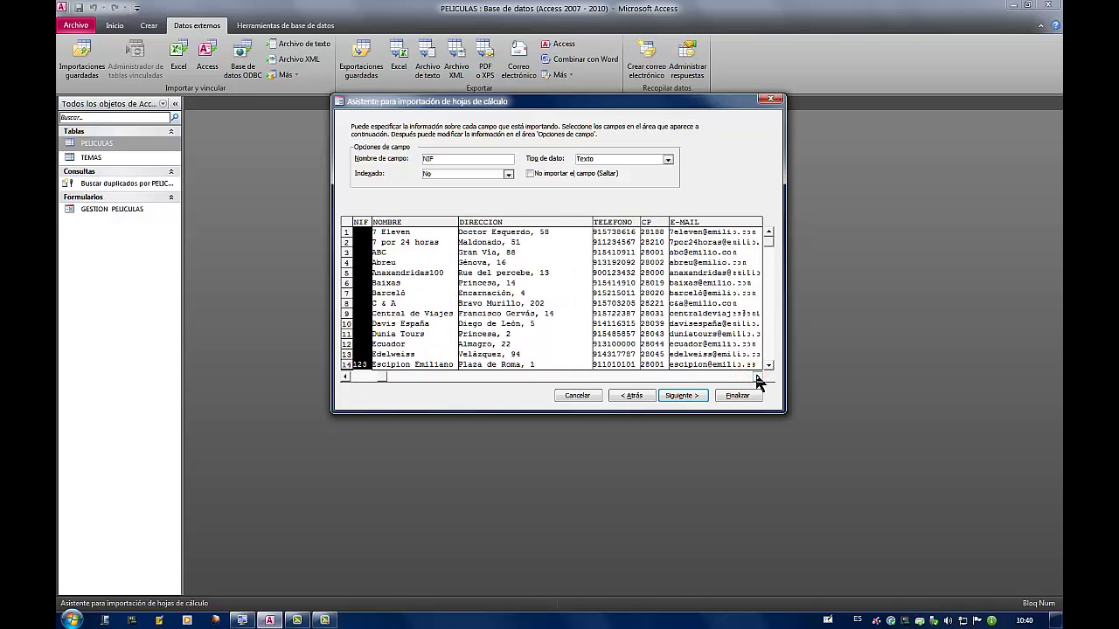
drag(757, 380, 758, 381)
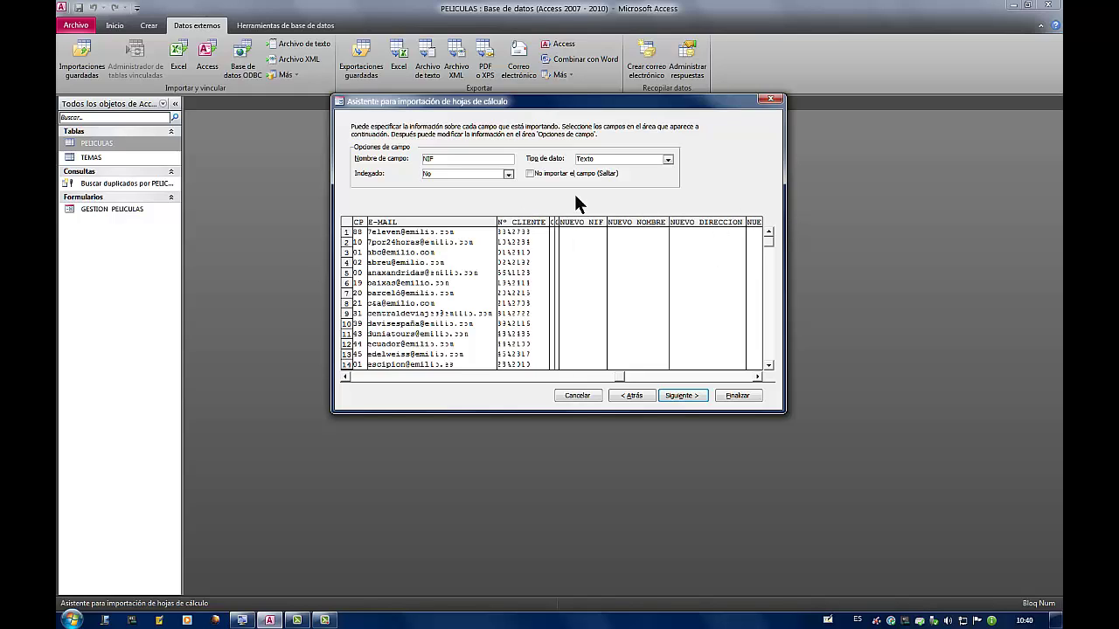
click(757, 378)
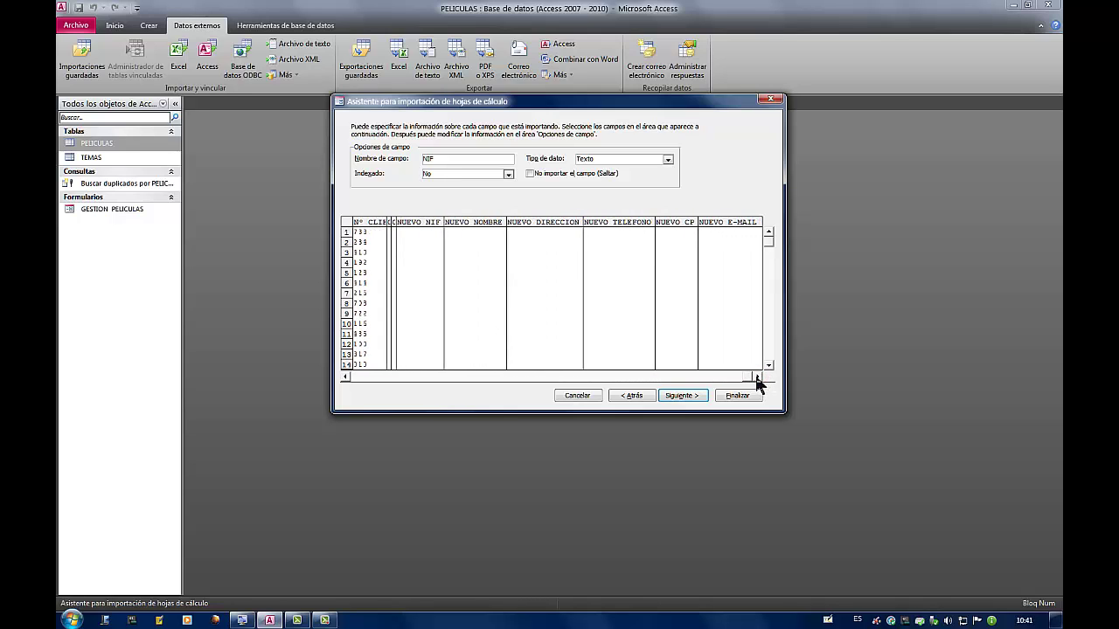
click(347, 376)
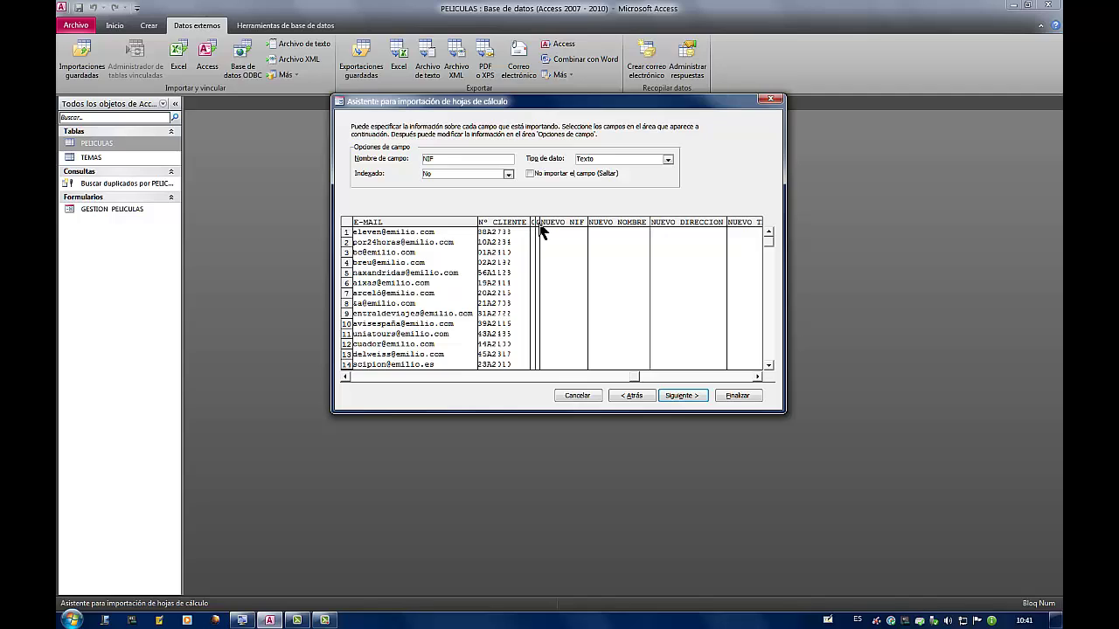
click(533, 230)
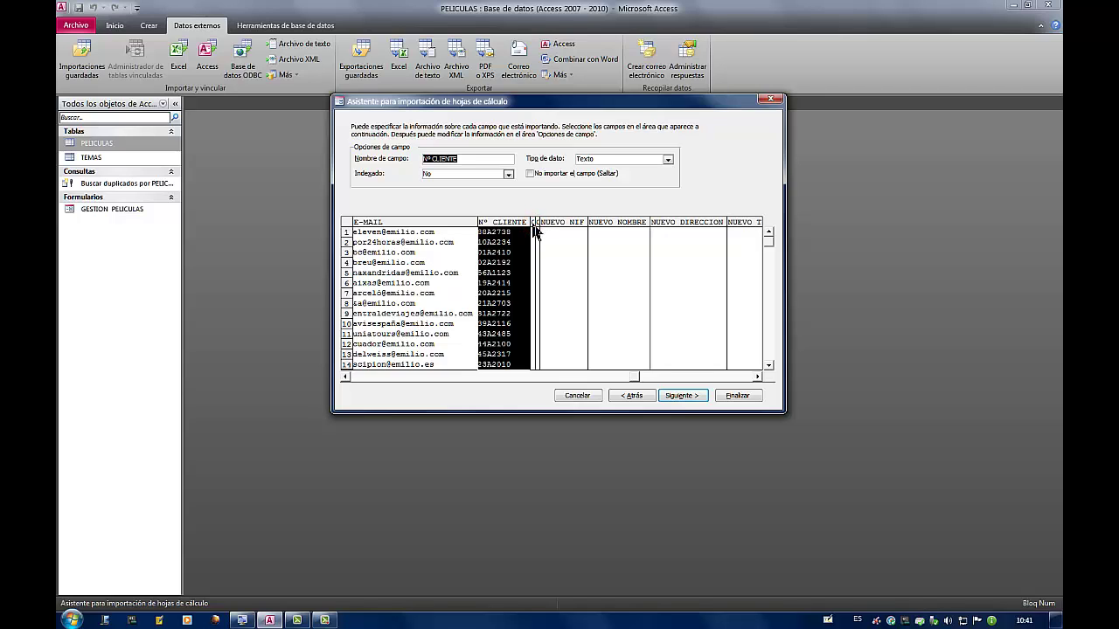
click(537, 231)
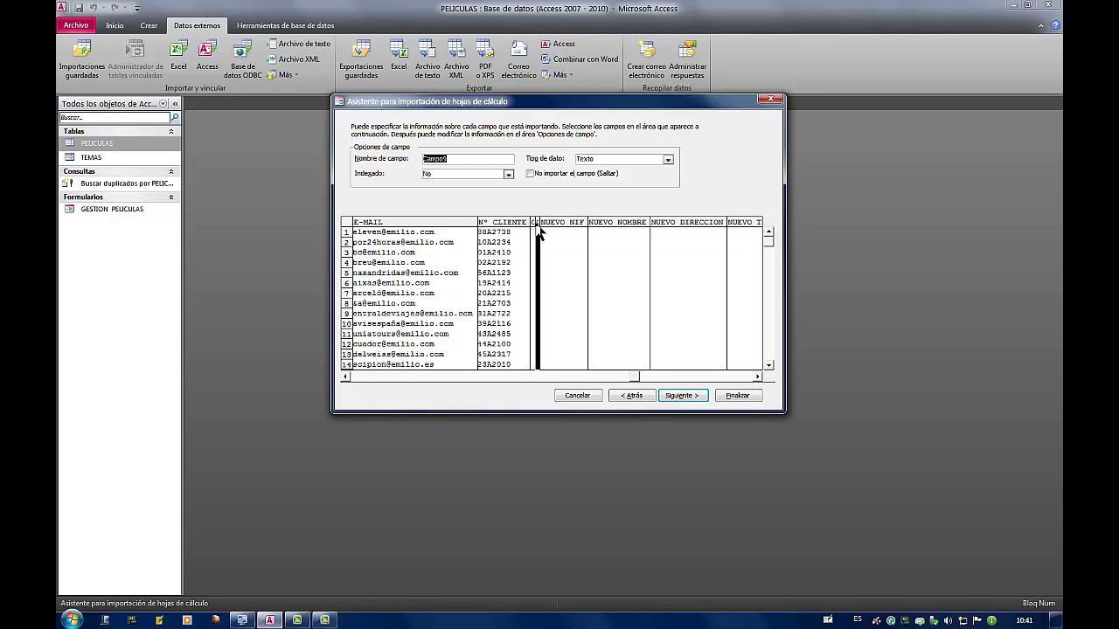
click(533, 173)
click(568, 224)
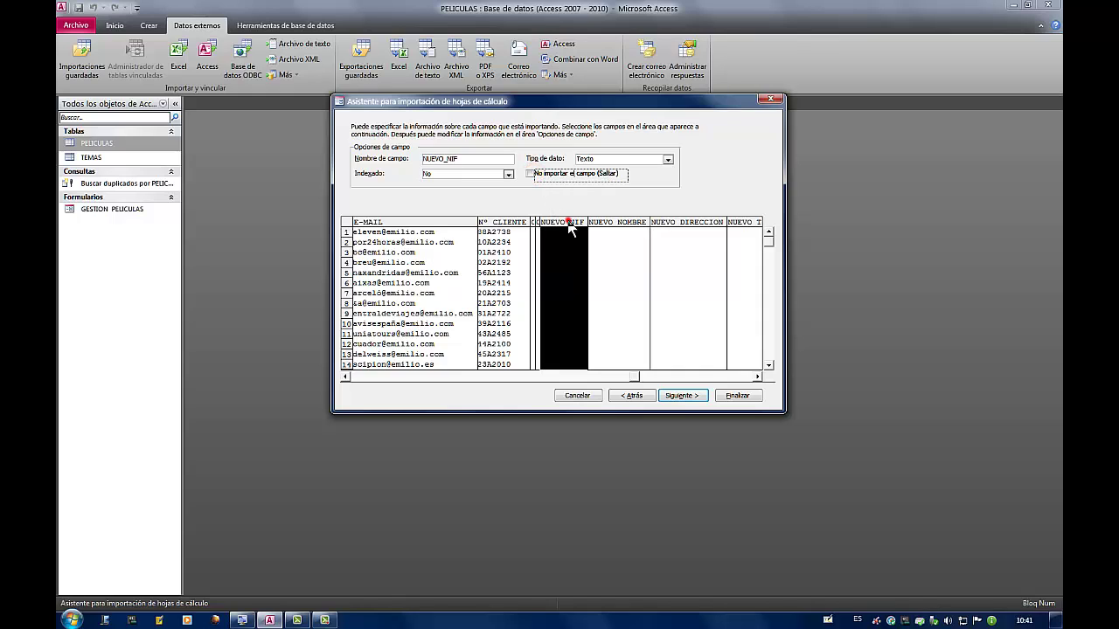
click(533, 174)
Exclude the NUEVO_NOMBRE, NUEVO_DIRECCION, NUEVO_TELEFONO and Campo8 fields from the import and complete the field options
click(629, 225)
click(530, 174)
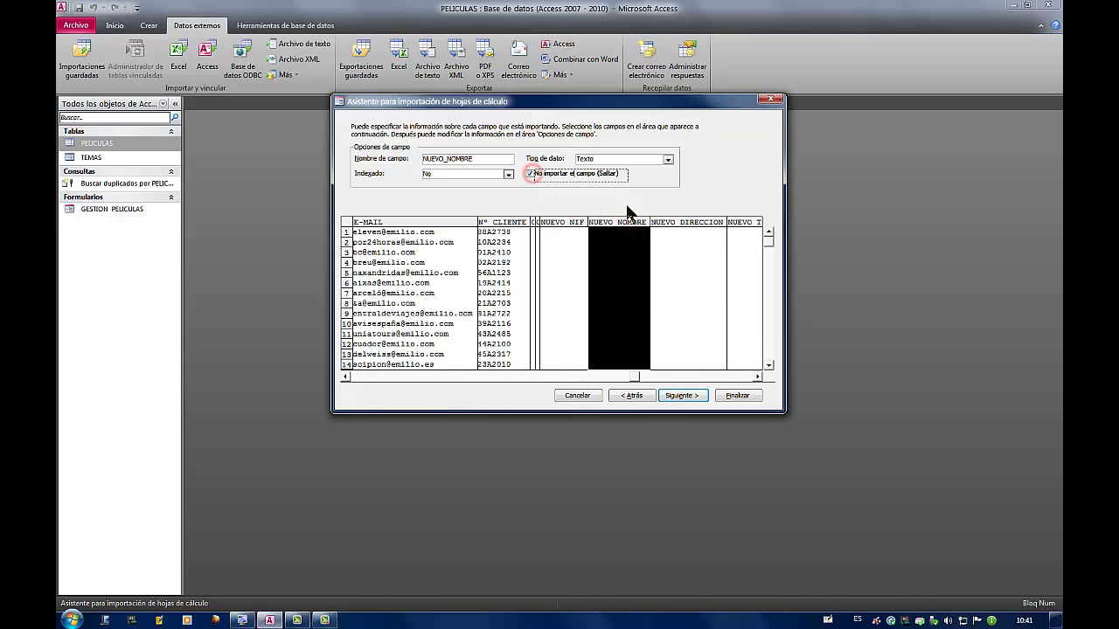
click(686, 225)
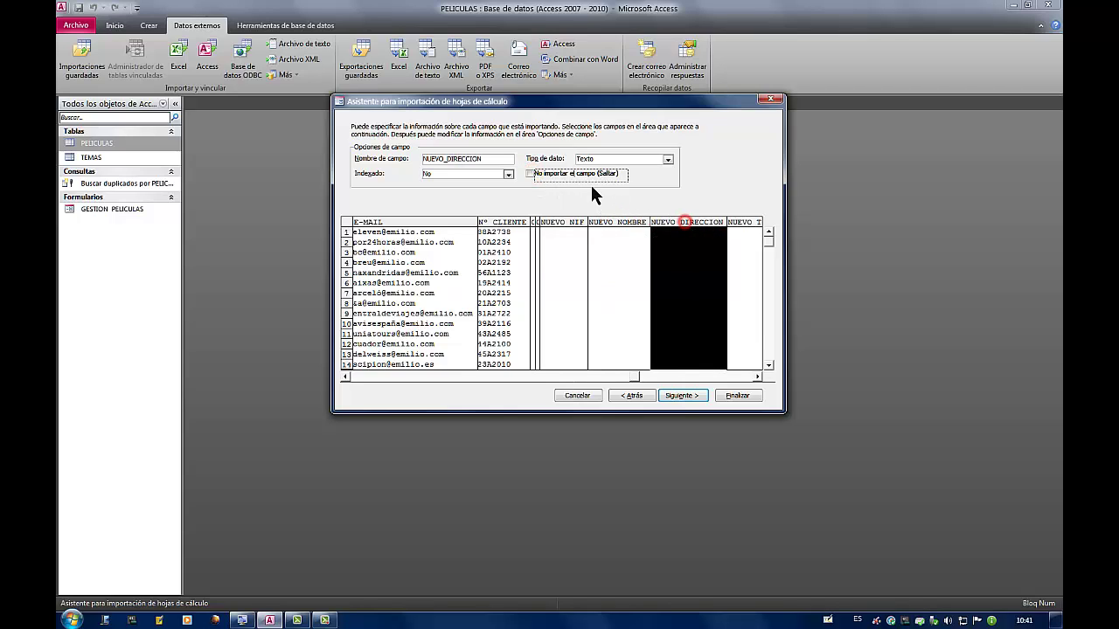
click(531, 174)
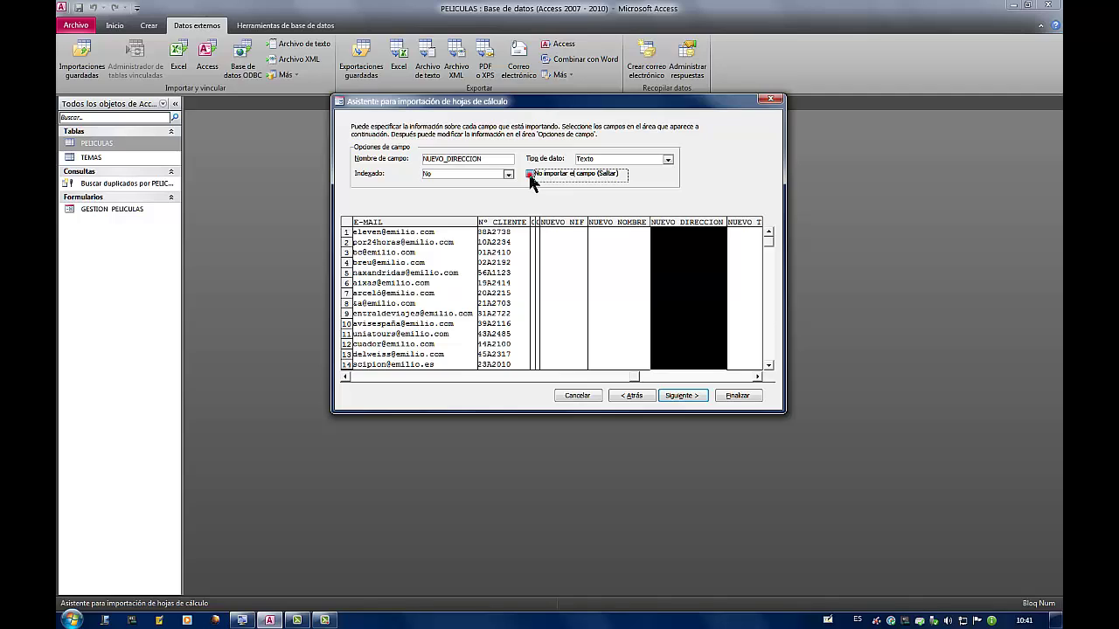
click(739, 224)
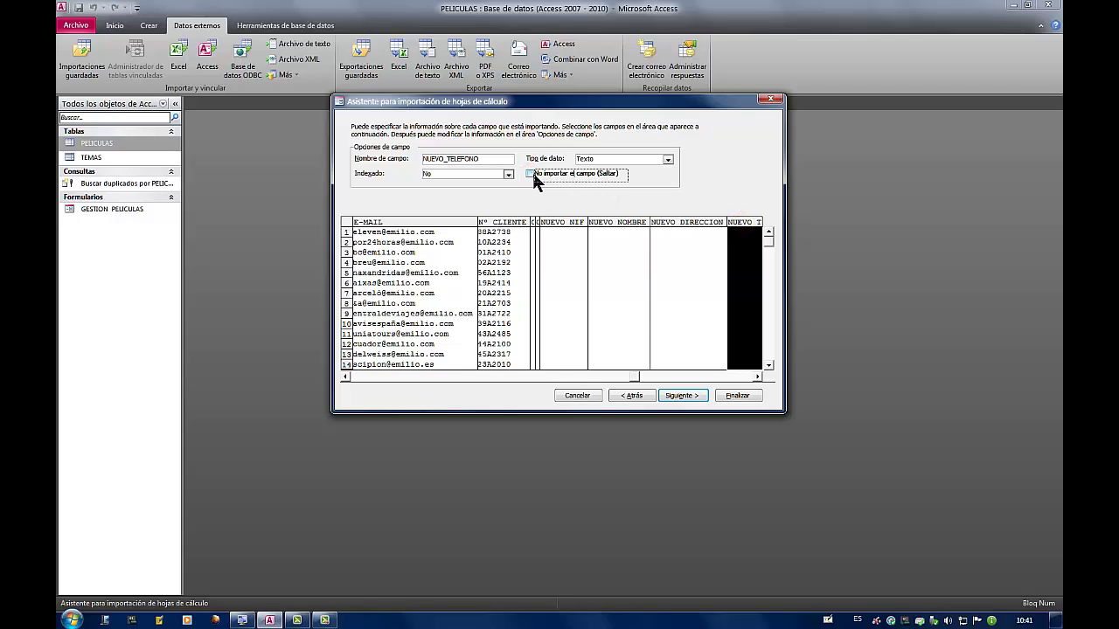
click(531, 174)
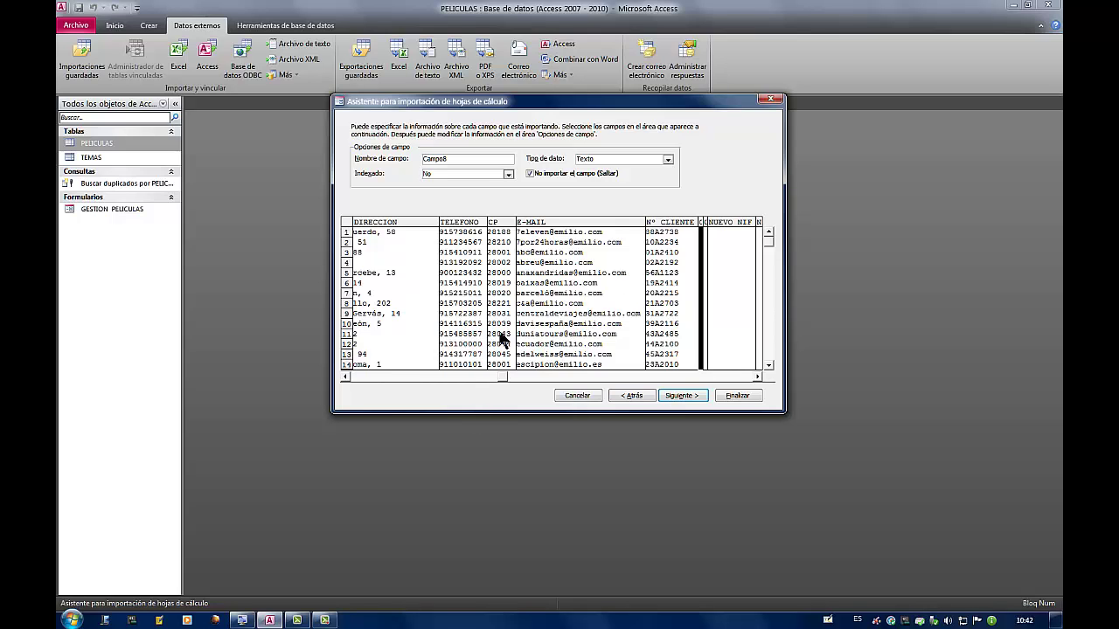
click(686, 399)
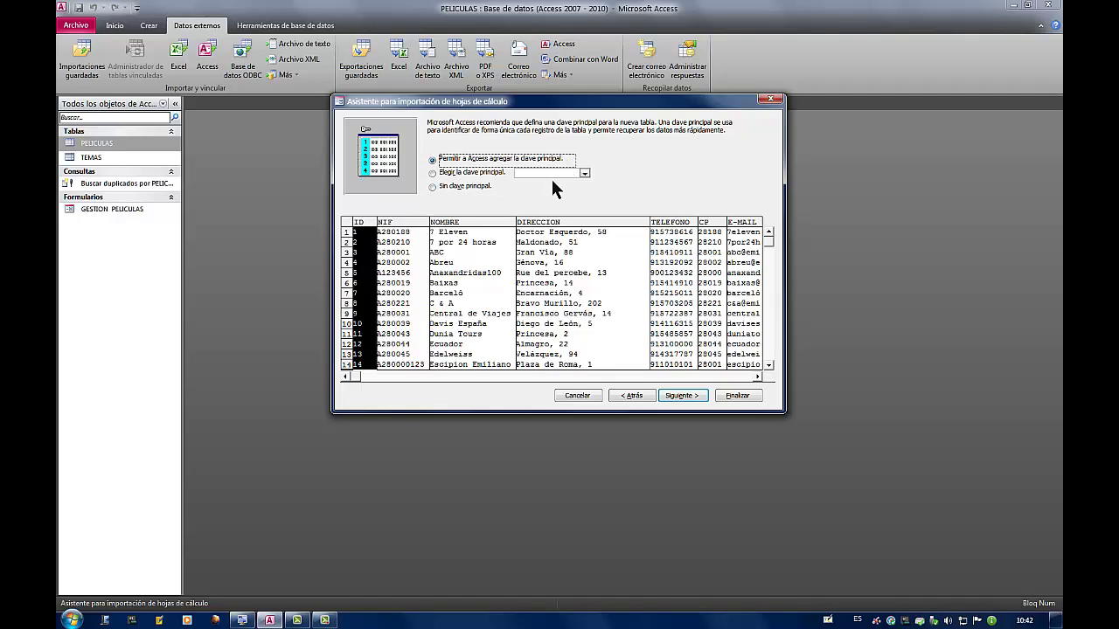
Choose the NIF field as the primary key and finish the import into a table named Lista de Clientes
click(433, 173)
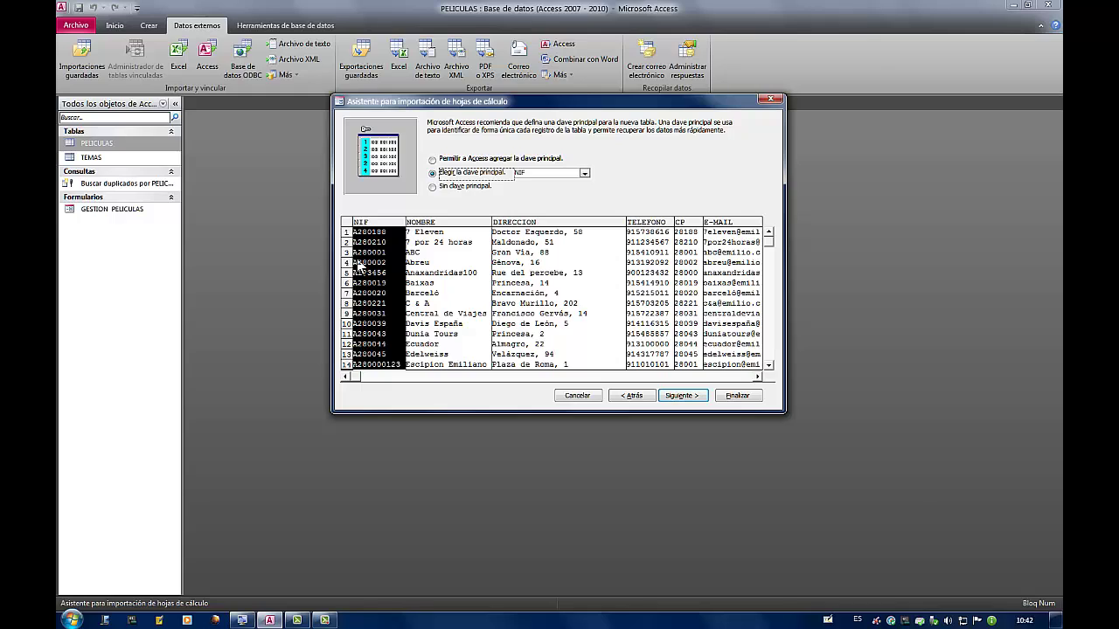
click(686, 398)
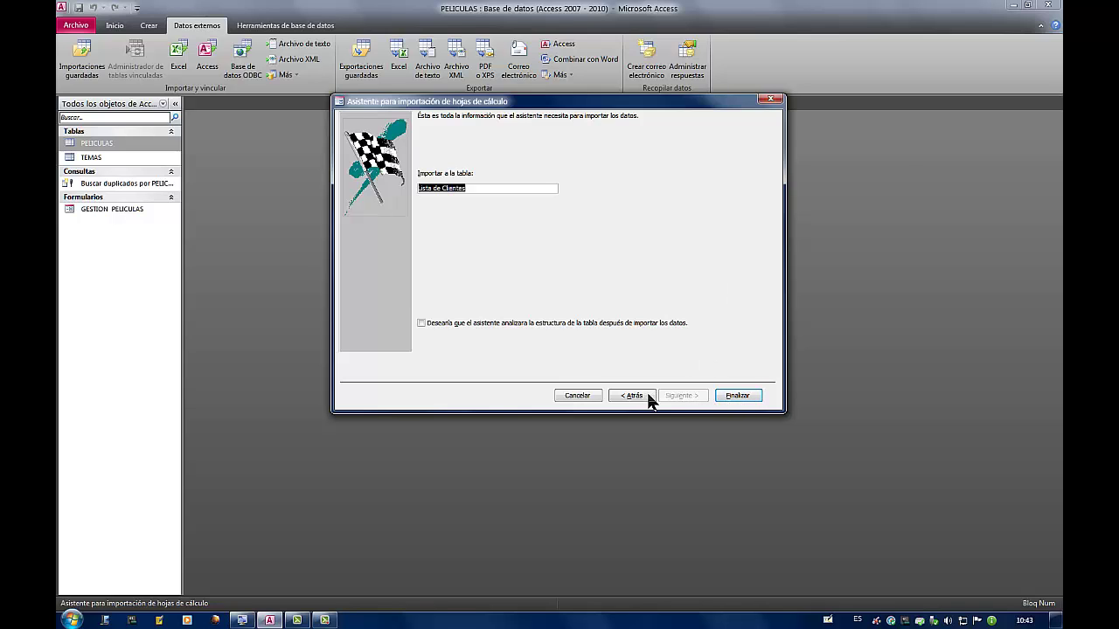
click(739, 396)
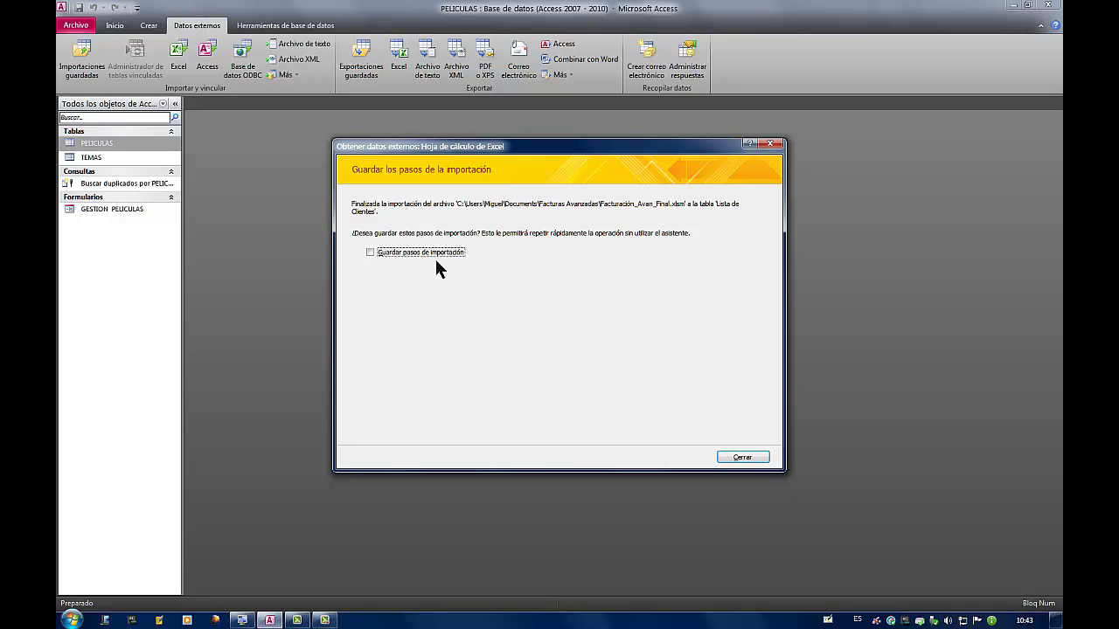
Save the import steps as "Importación: Facturación_Avan_Final" without creating an Outlook task
click(370, 253)
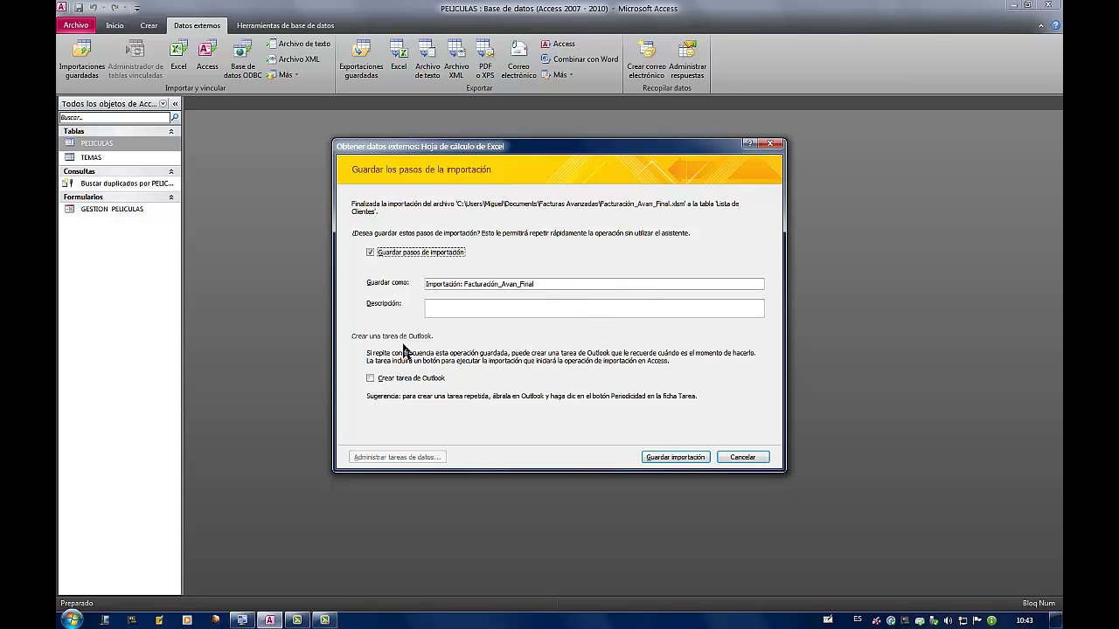
click(687, 459)
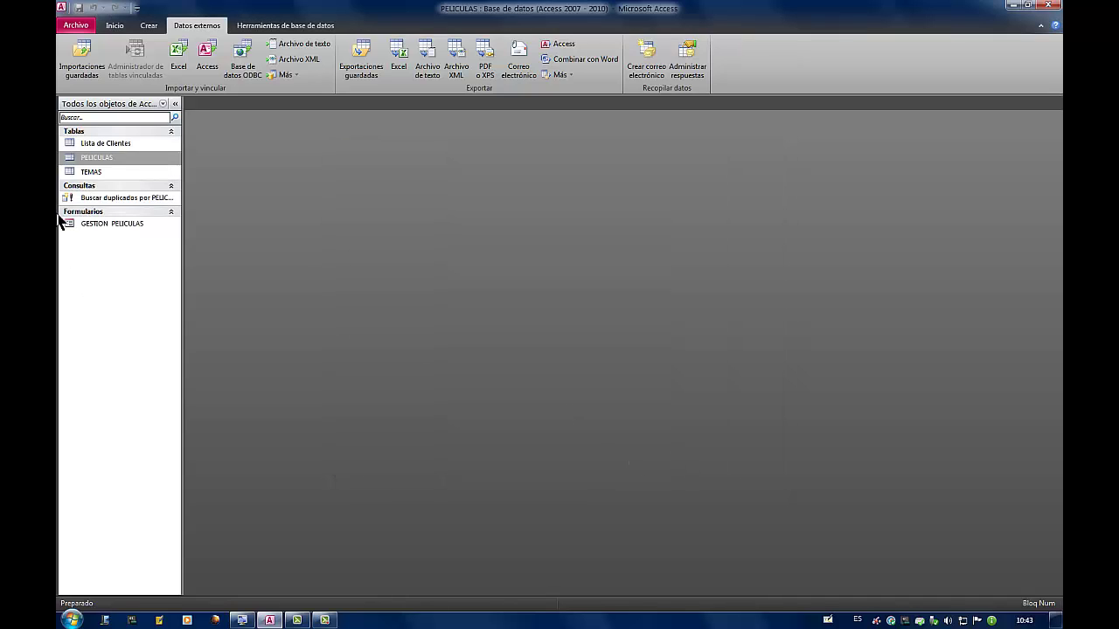
Review the imported records in the Lista de Clientes table and close it
double_click(111, 149)
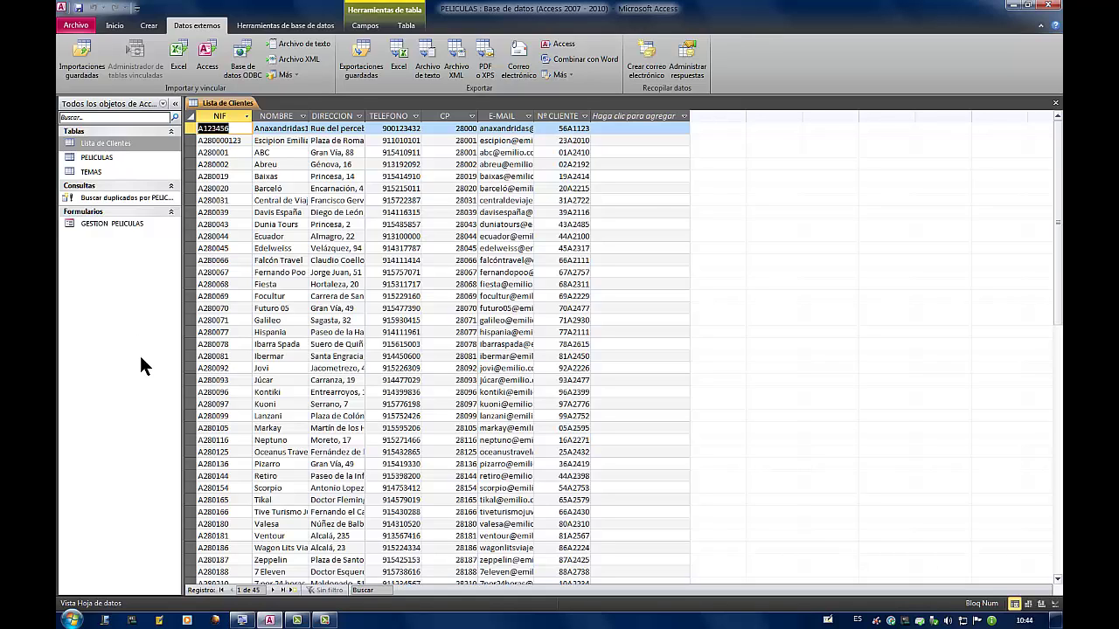
click(1057, 105)
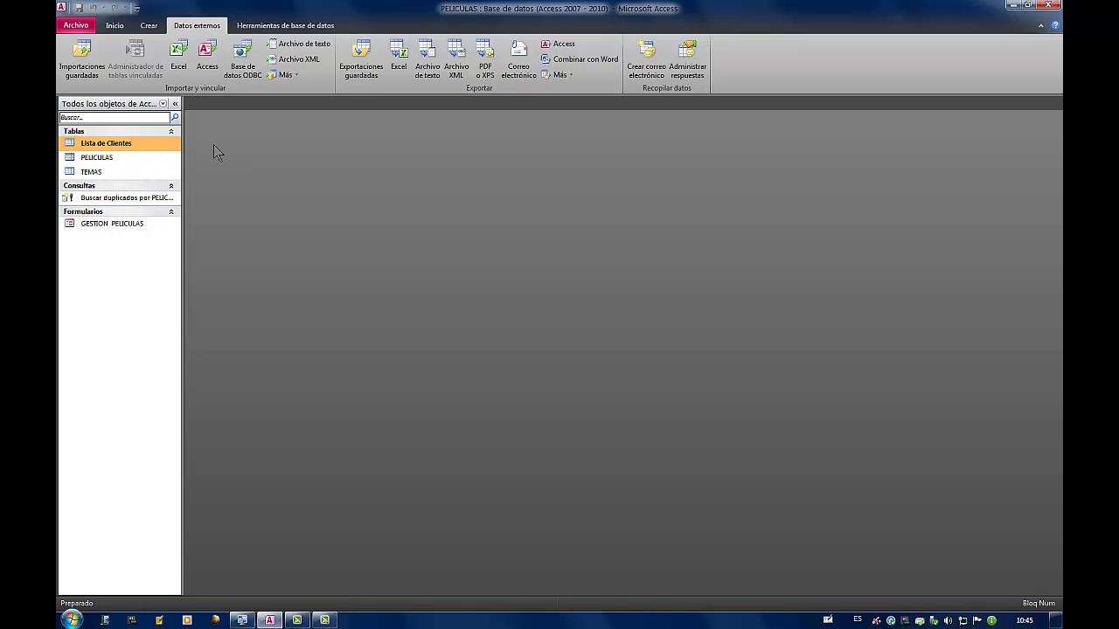
Create a new table in Design view and enter NIF SOCIO as its first field, a text field
click(149, 27)
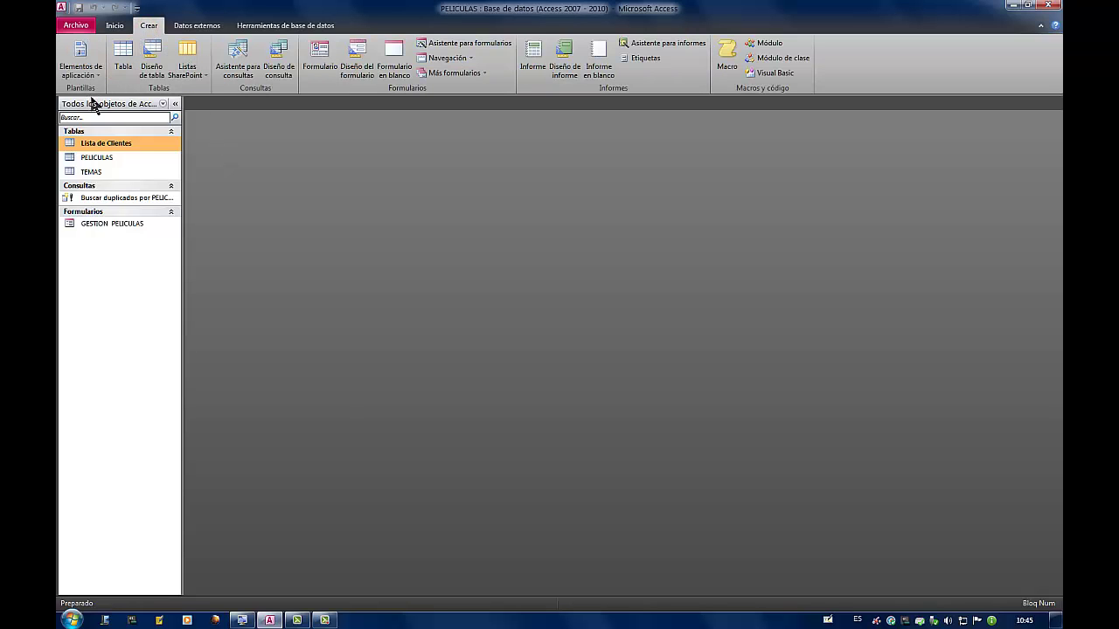
click(152, 57)
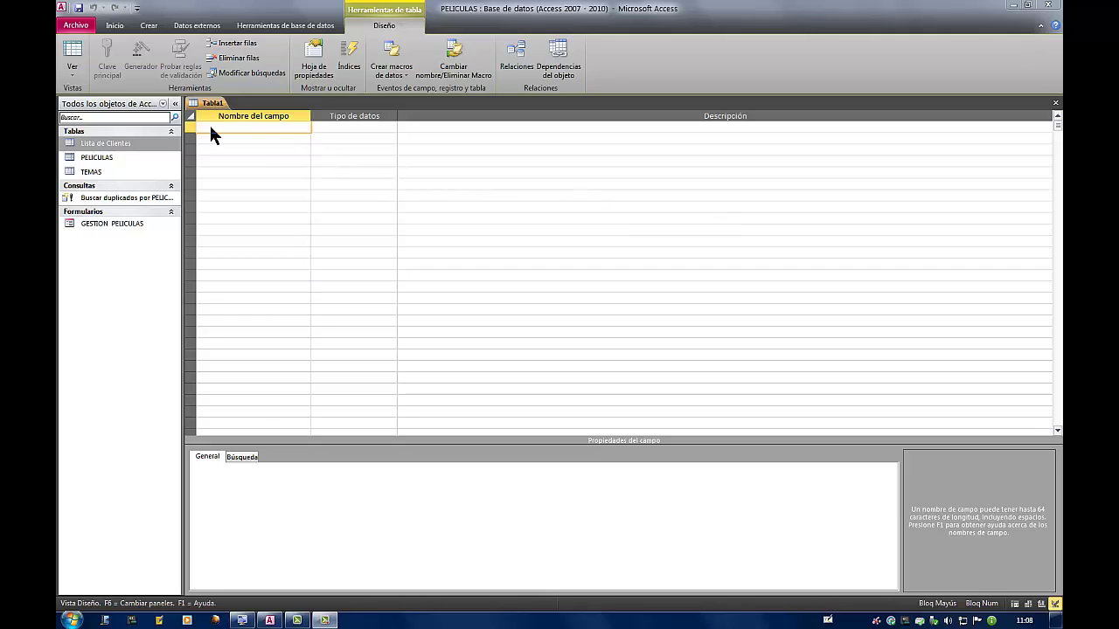
click(259, 127)
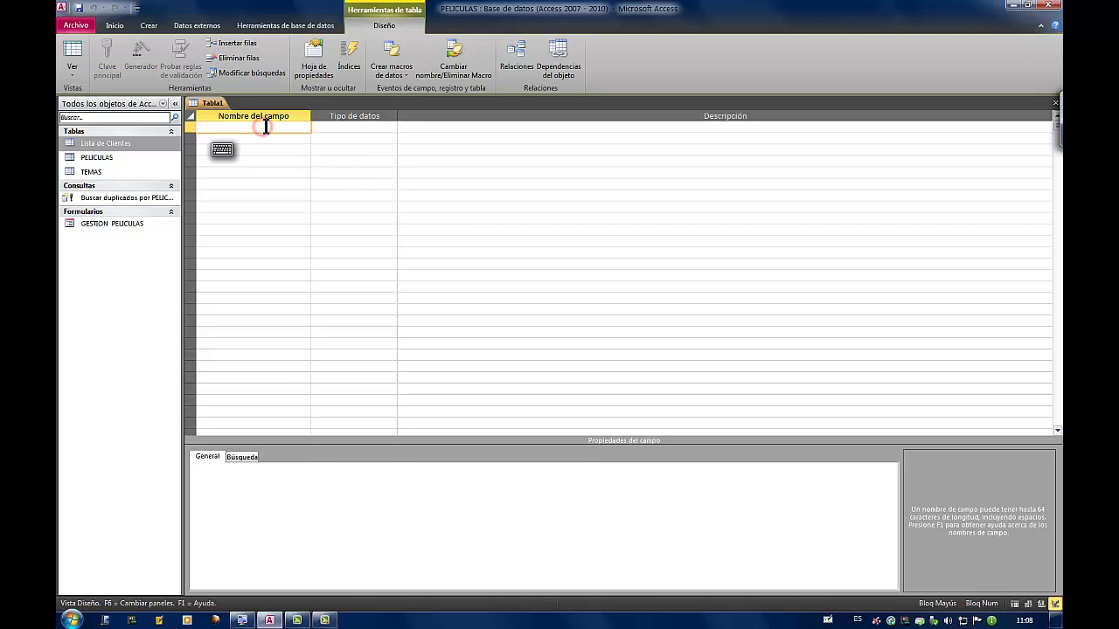
click(222, 150)
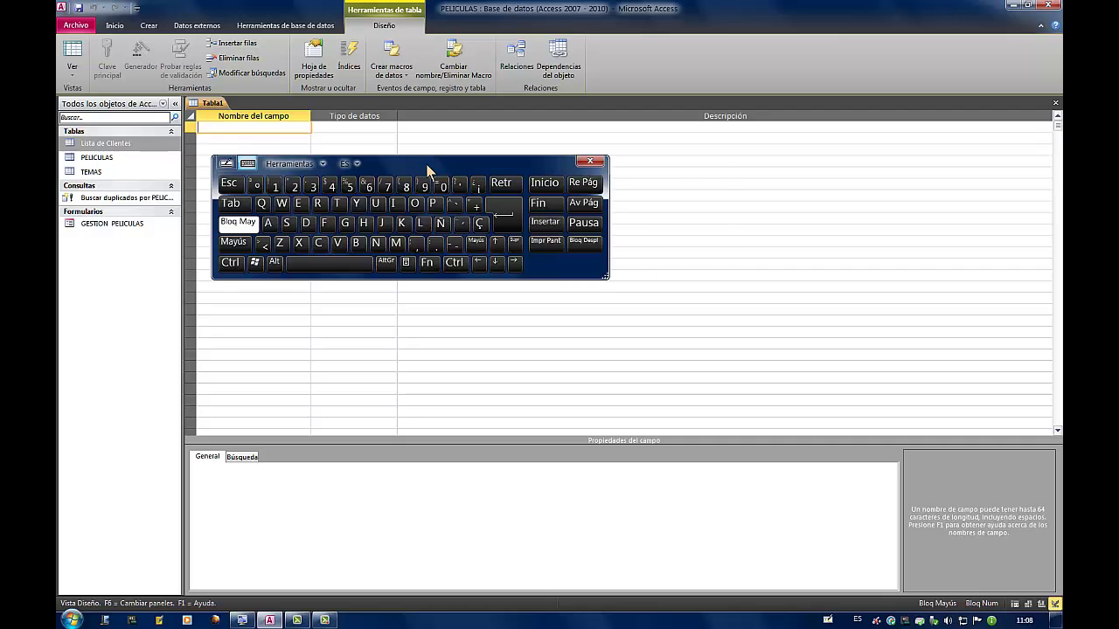
drag(428, 168, 544, 165)
click(494, 240)
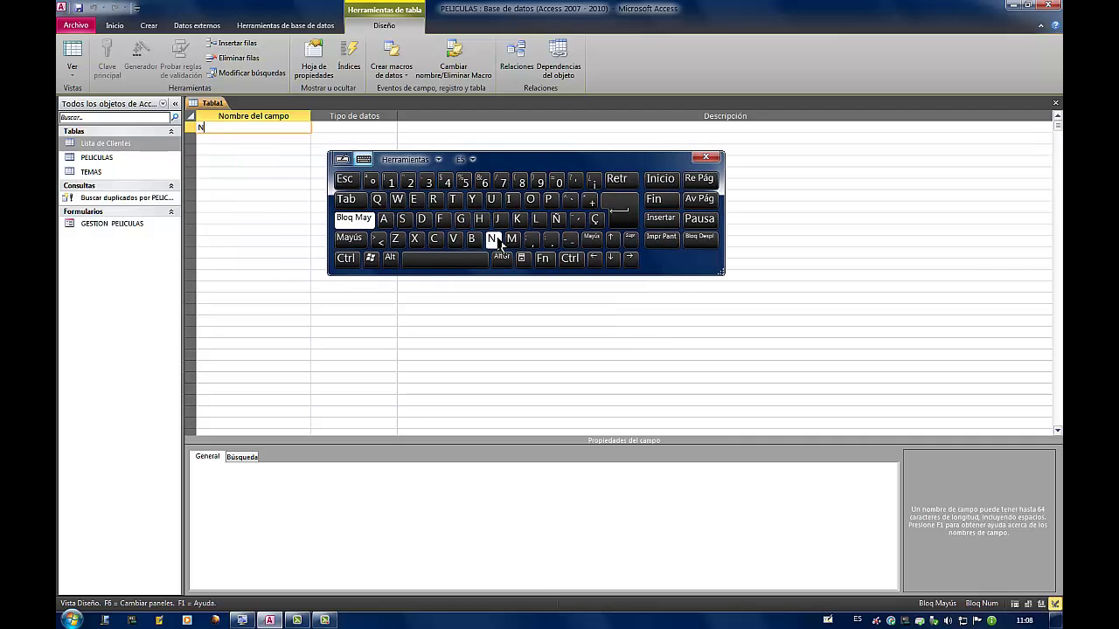
click(509, 199)
click(441, 219)
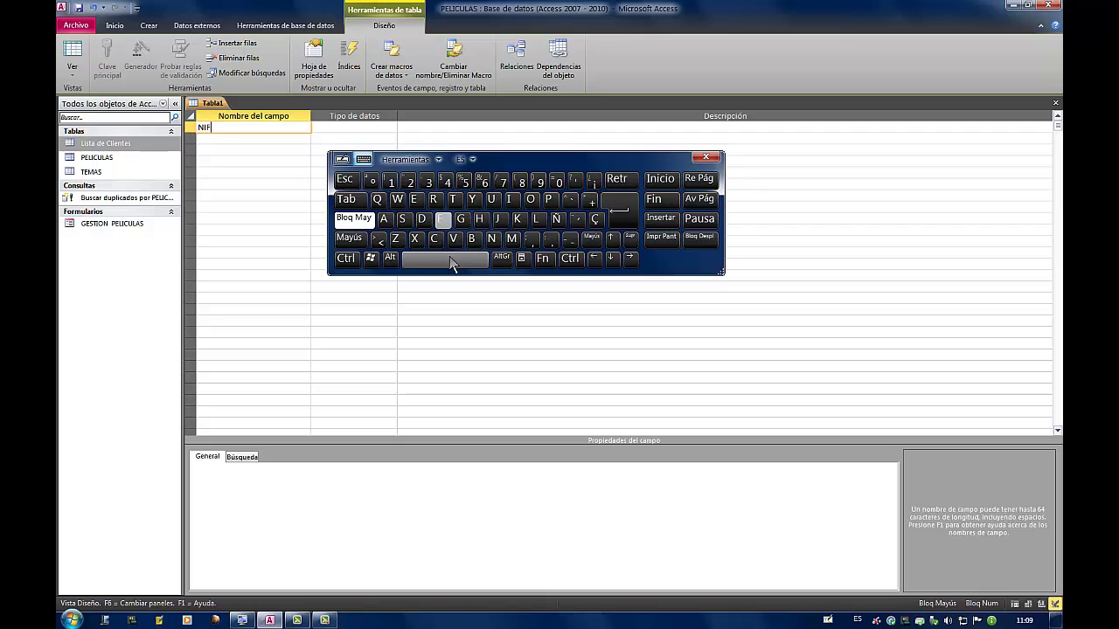
click(446, 261)
click(402, 219)
click(531, 199)
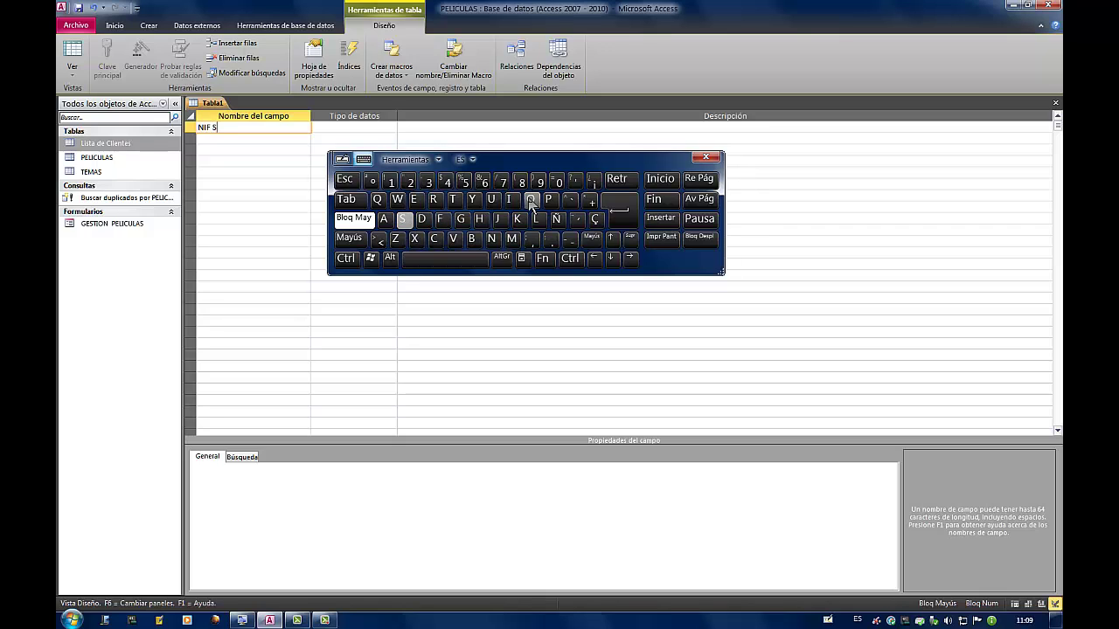
click(433, 238)
click(510, 199)
click(529, 200)
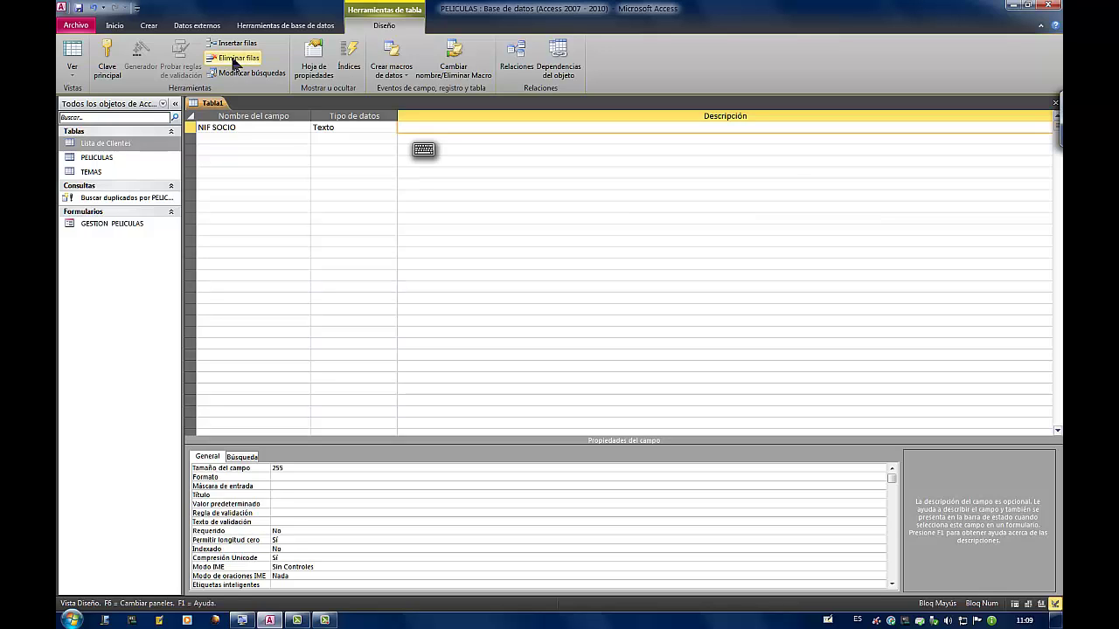
Add a second field named NUM PELI and set its data type to Número
click(286, 139)
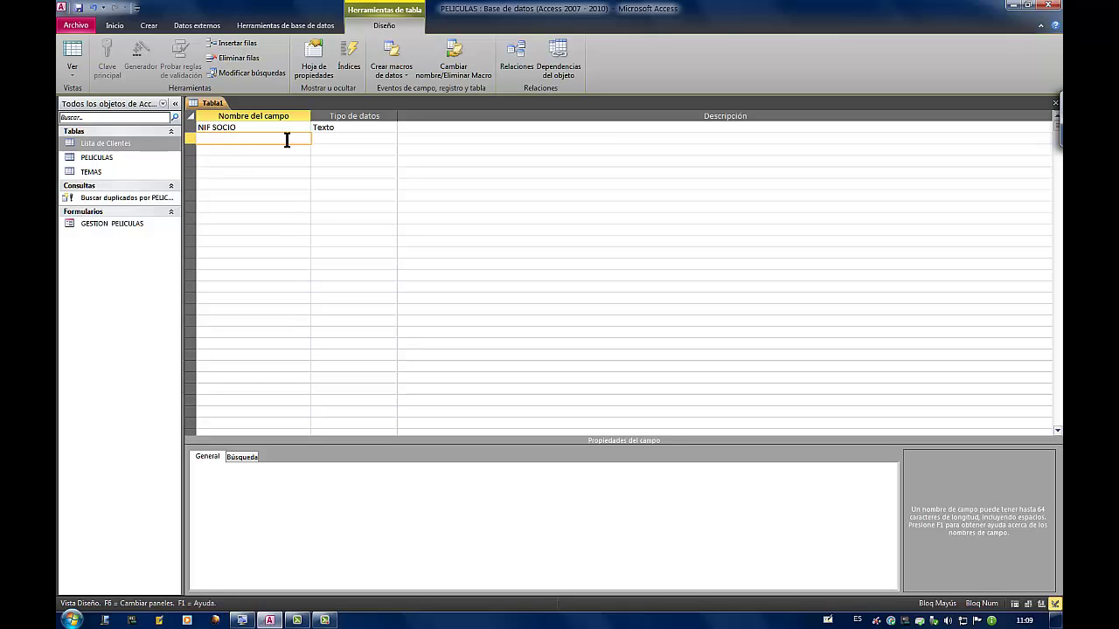
click(222, 162)
drag(443, 168, 539, 167)
text(NUM PELI)
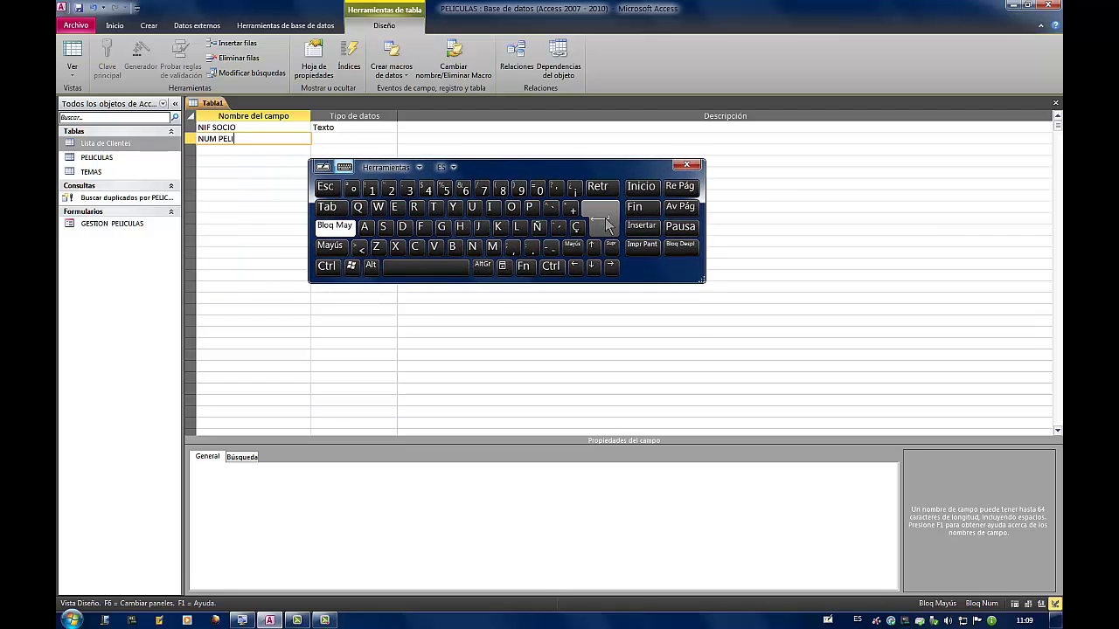
click(606, 226)
click(606, 226)
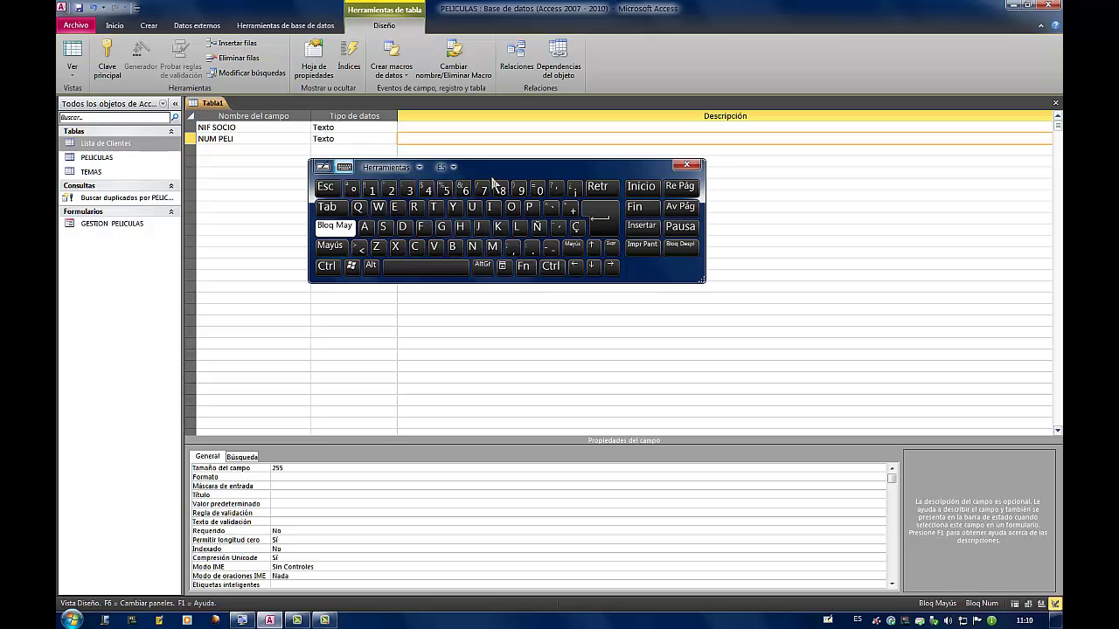
click(378, 135)
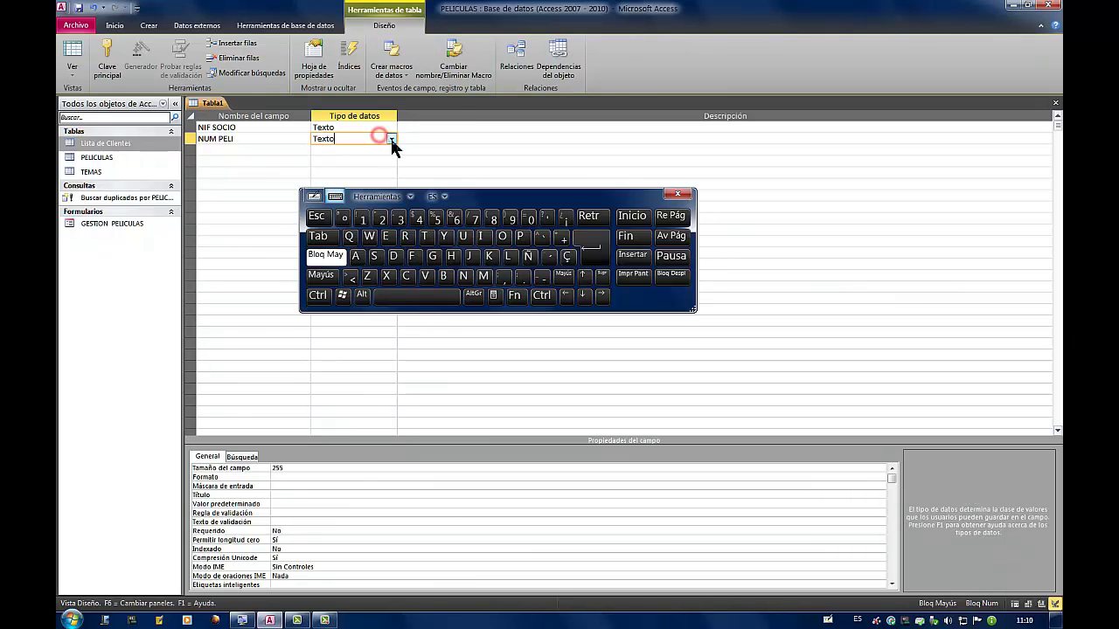
click(391, 140)
click(376, 171)
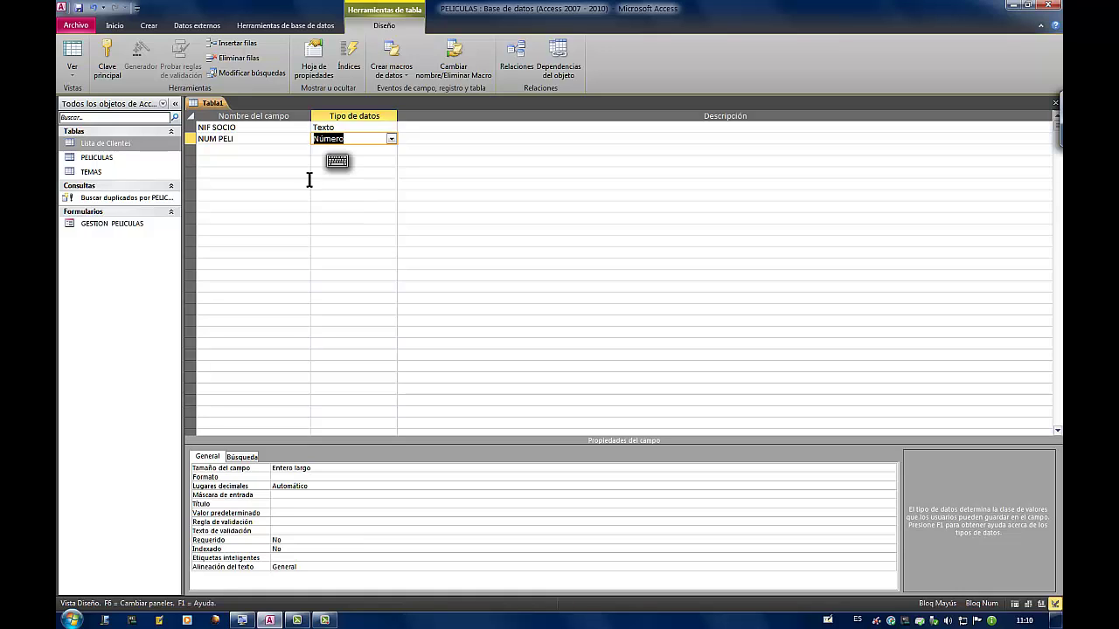
Add a third field named FECHA SALIDA below NUM PELI
click(273, 153)
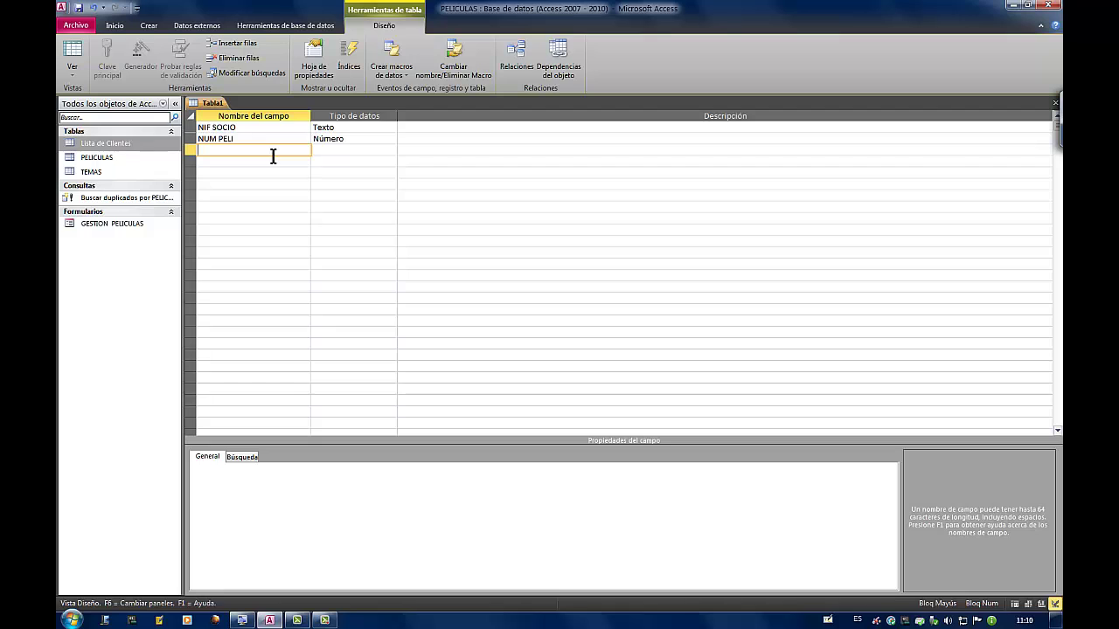
click(230, 176)
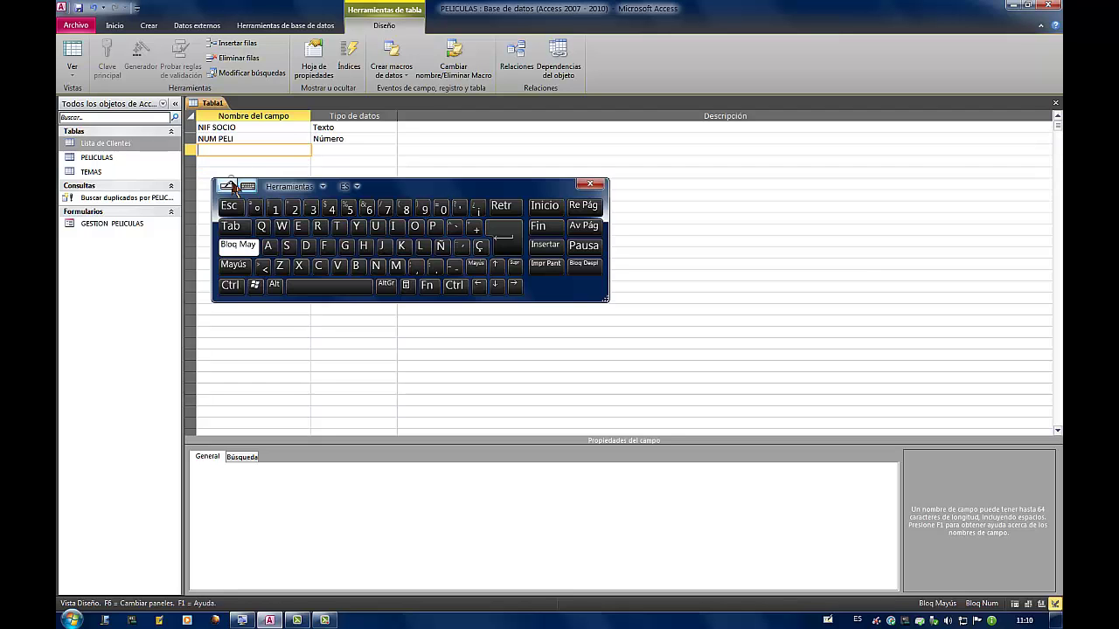
drag(434, 190, 561, 186)
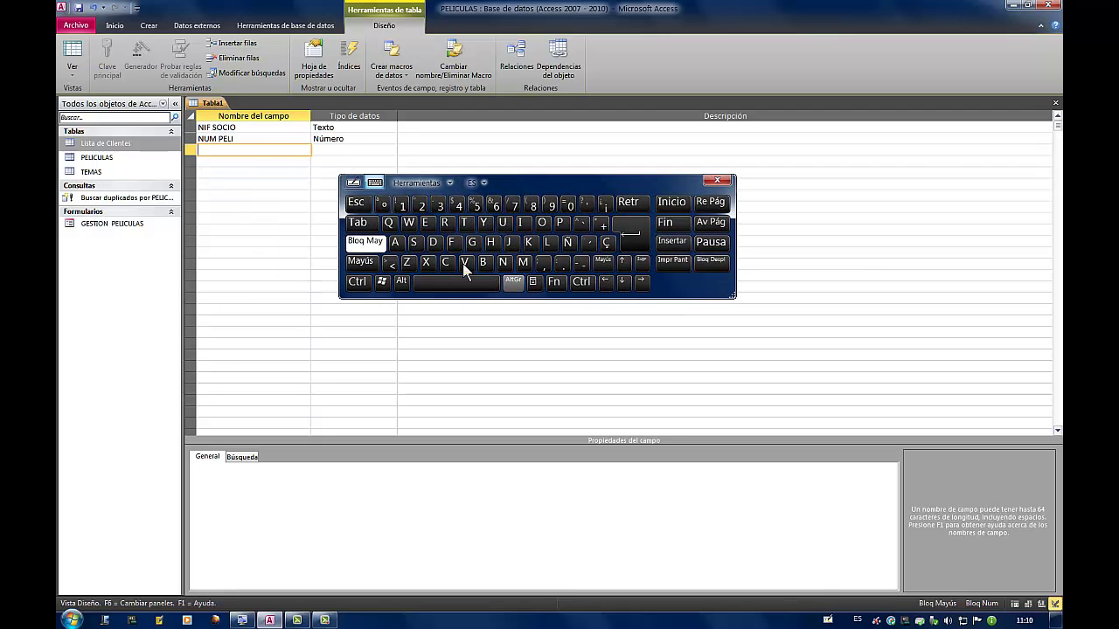
click(451, 243)
click(424, 223)
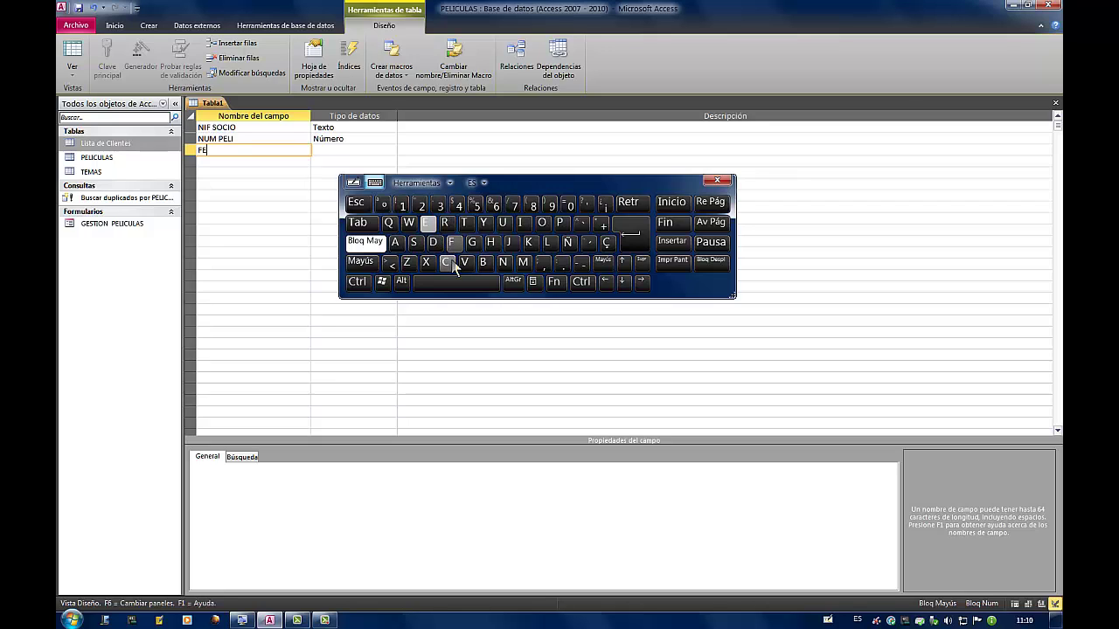
click(446, 262)
click(491, 243)
click(396, 242)
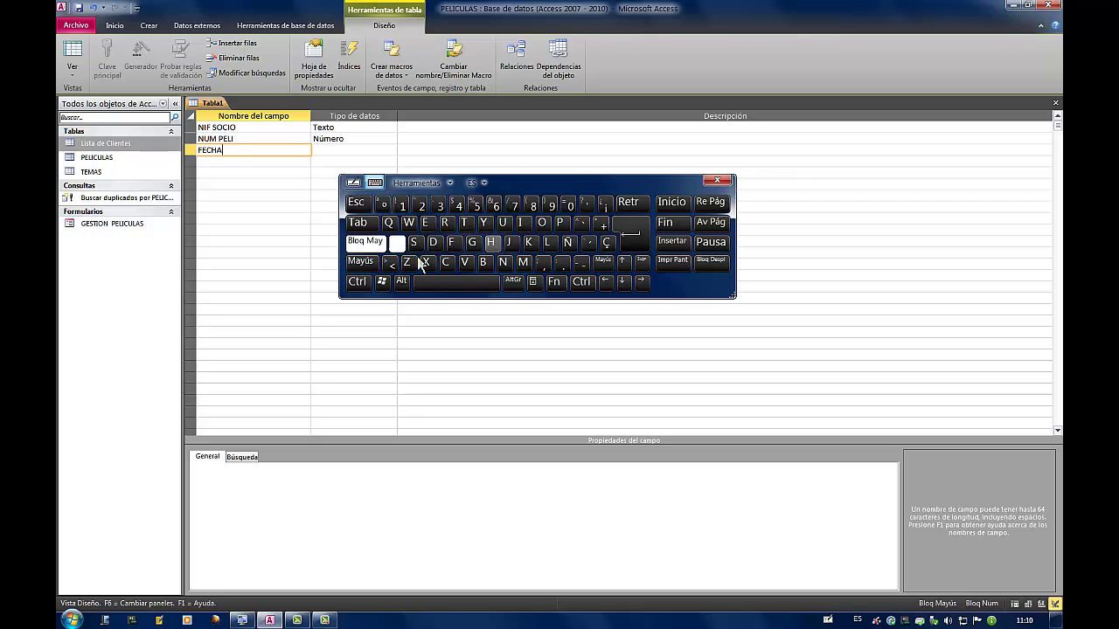
click(457, 287)
click(414, 243)
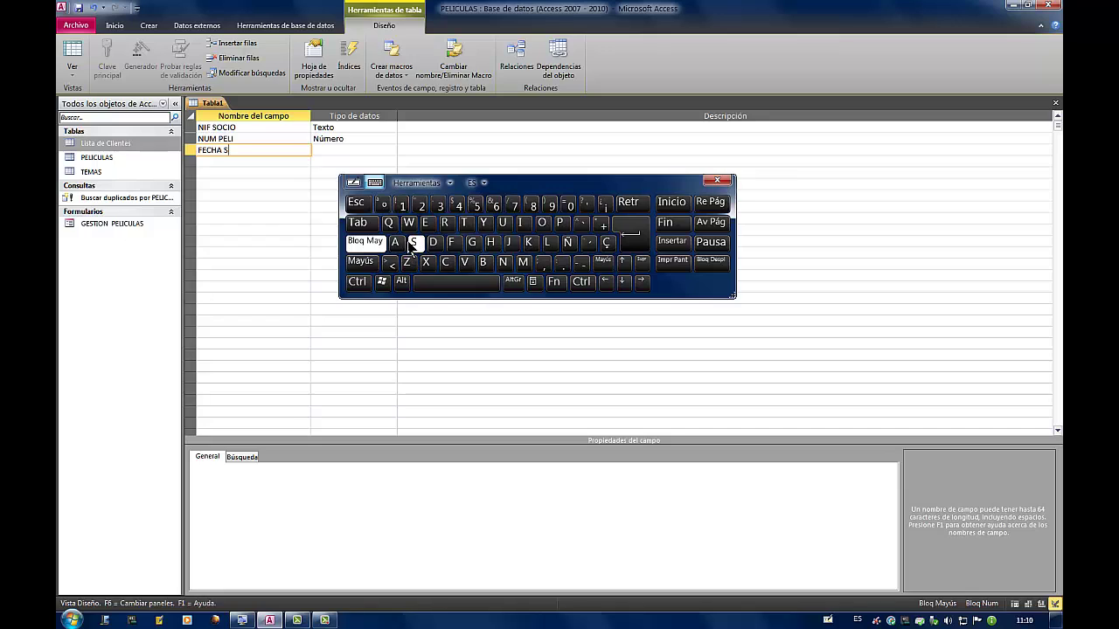
click(396, 242)
click(547, 242)
click(521, 222)
click(434, 242)
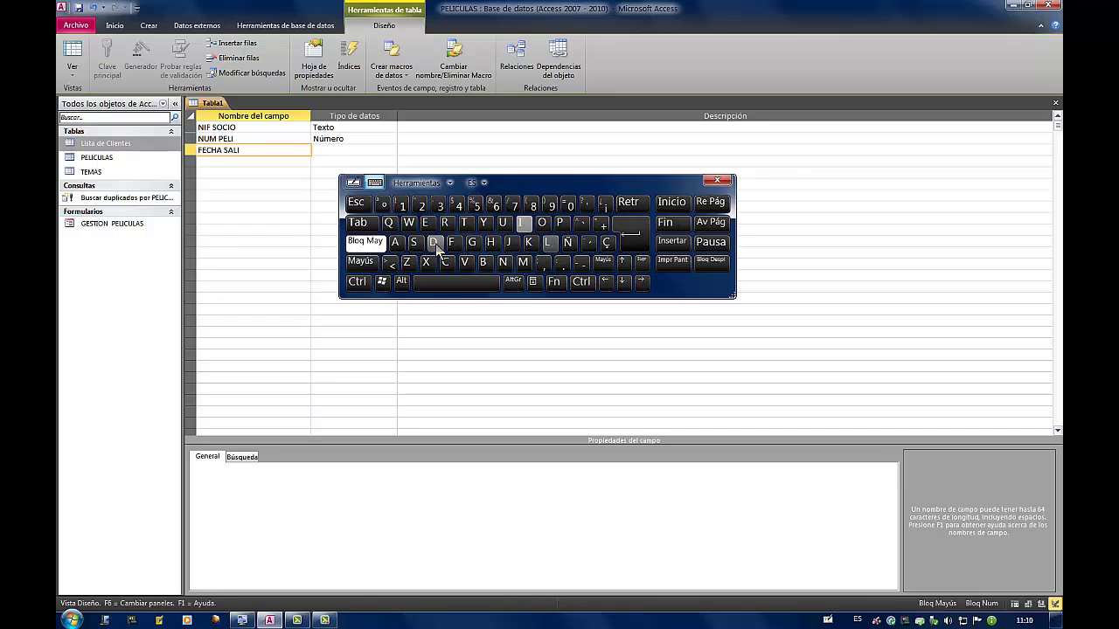
click(398, 244)
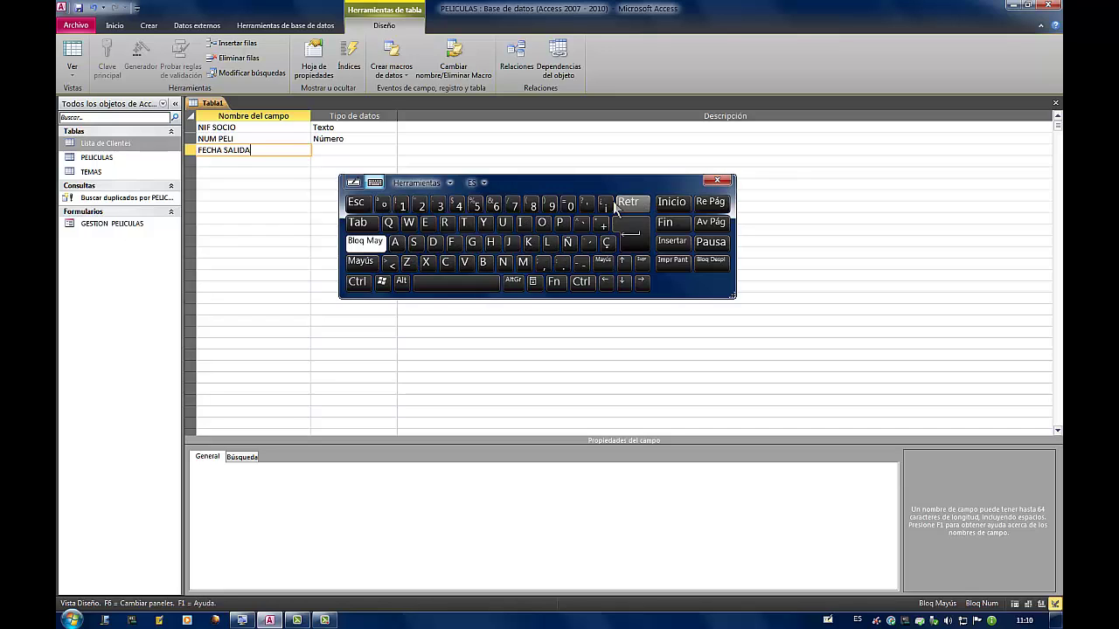
click(623, 234)
click(623, 234)
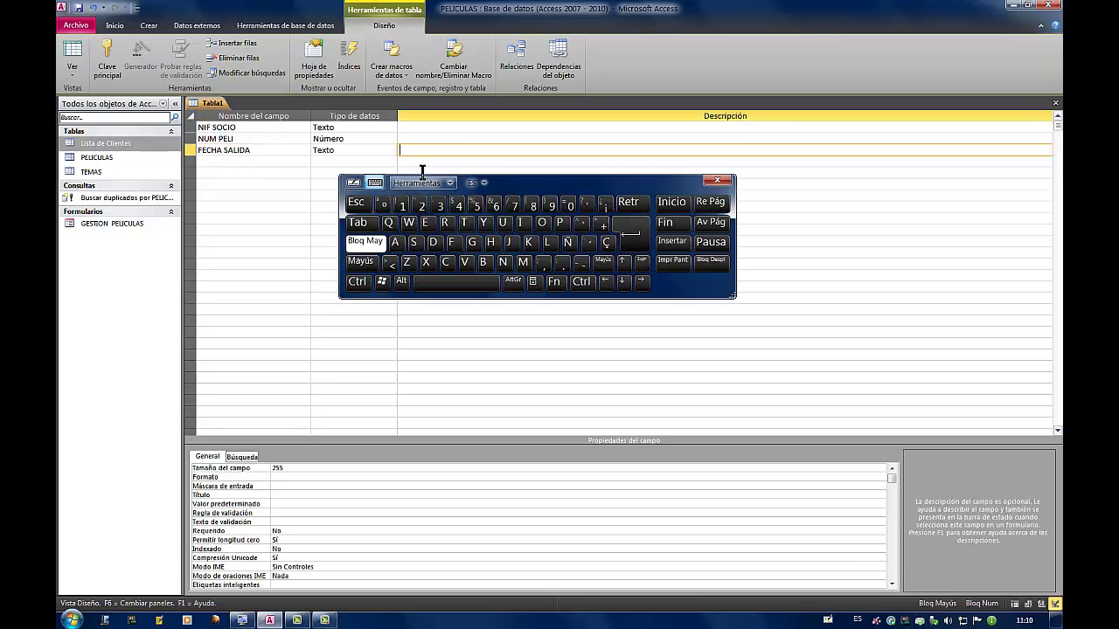
Set the data type of the FECHA SALIDA field to Fecha/Hora and continue to the next empty field row
click(391, 150)
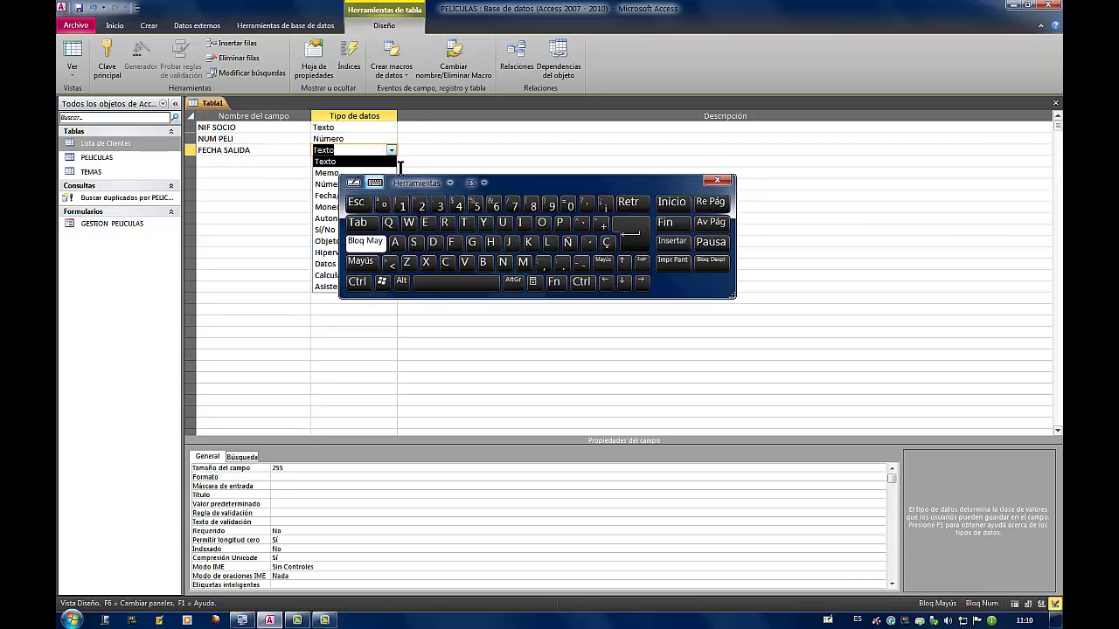
drag(530, 188, 765, 223)
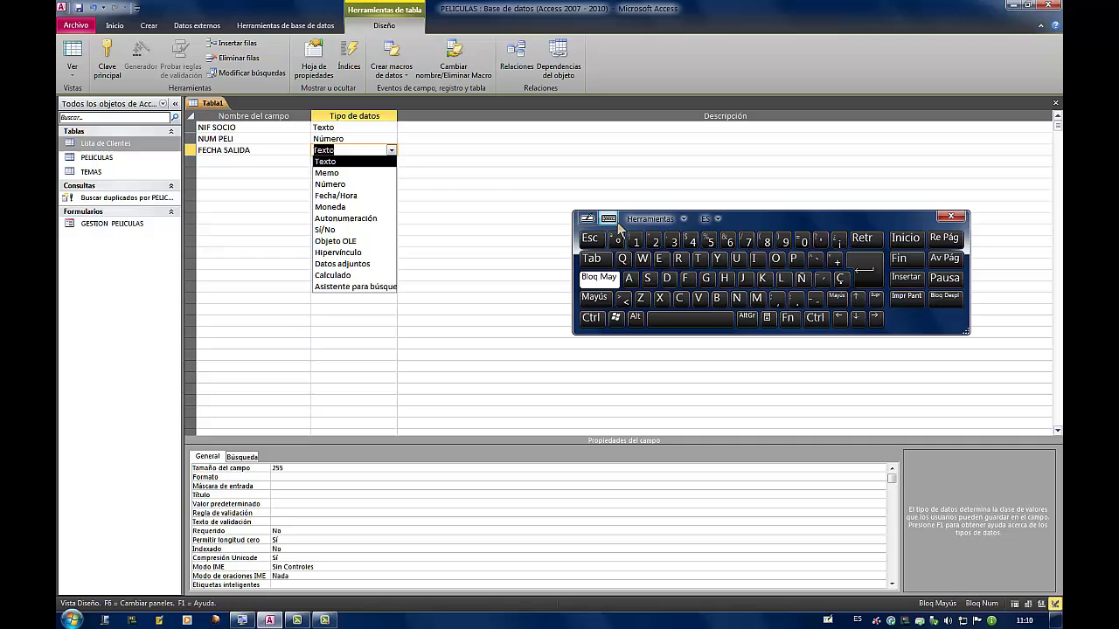
click(358, 196)
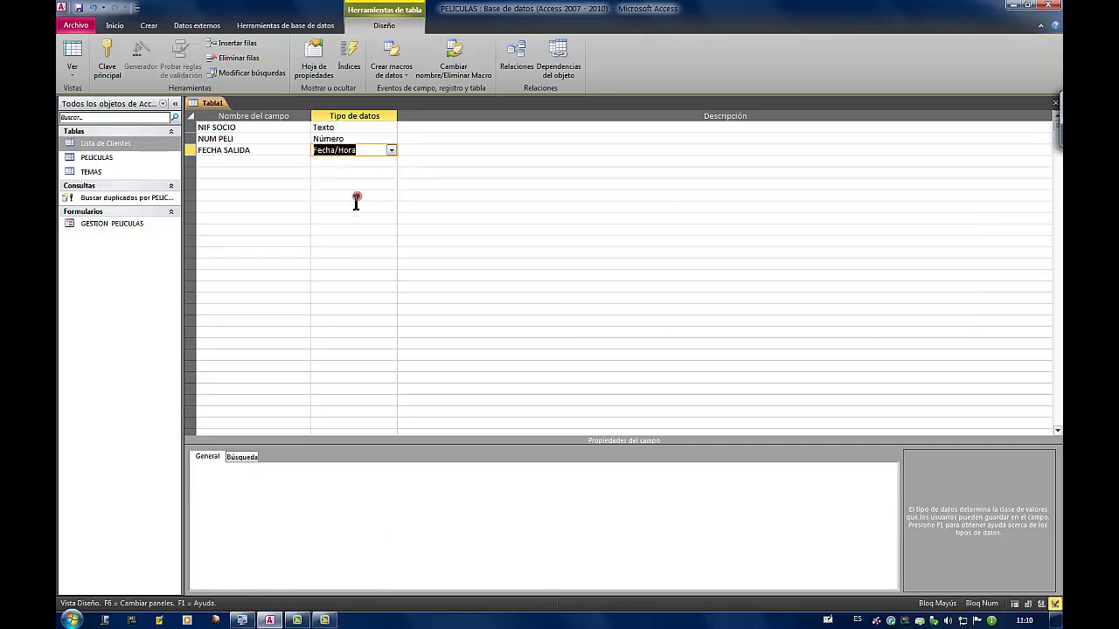
key(Return)
key(Return)
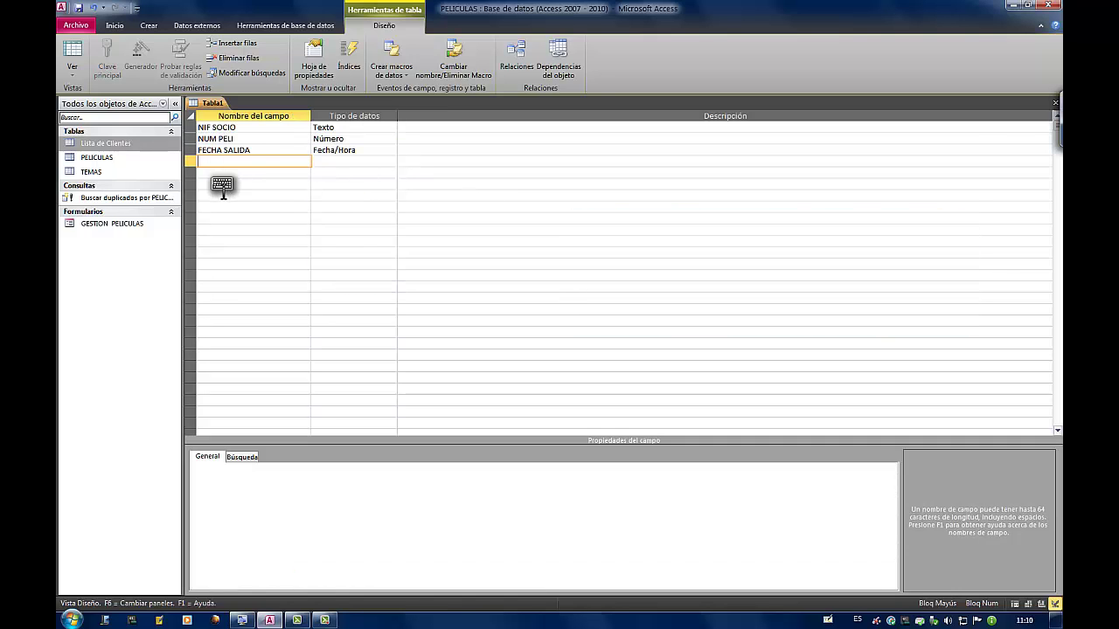
Add a fourth field named FECHA DEVOLUCION and set its data type to Fecha/Hora
mouse_move(225, 191)
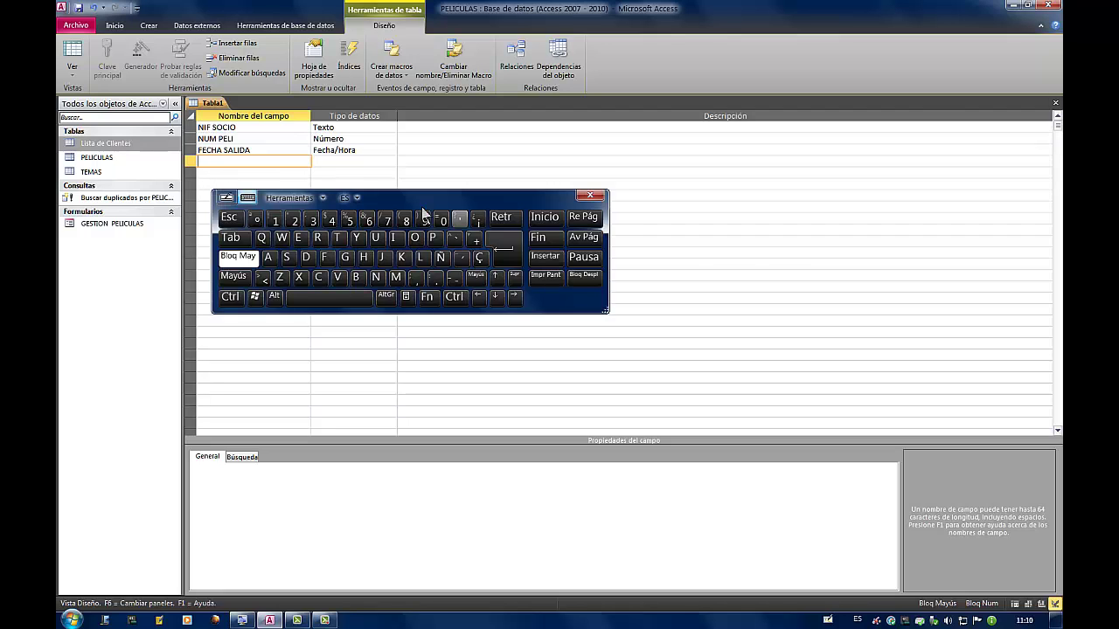
drag(475, 200, 646, 187)
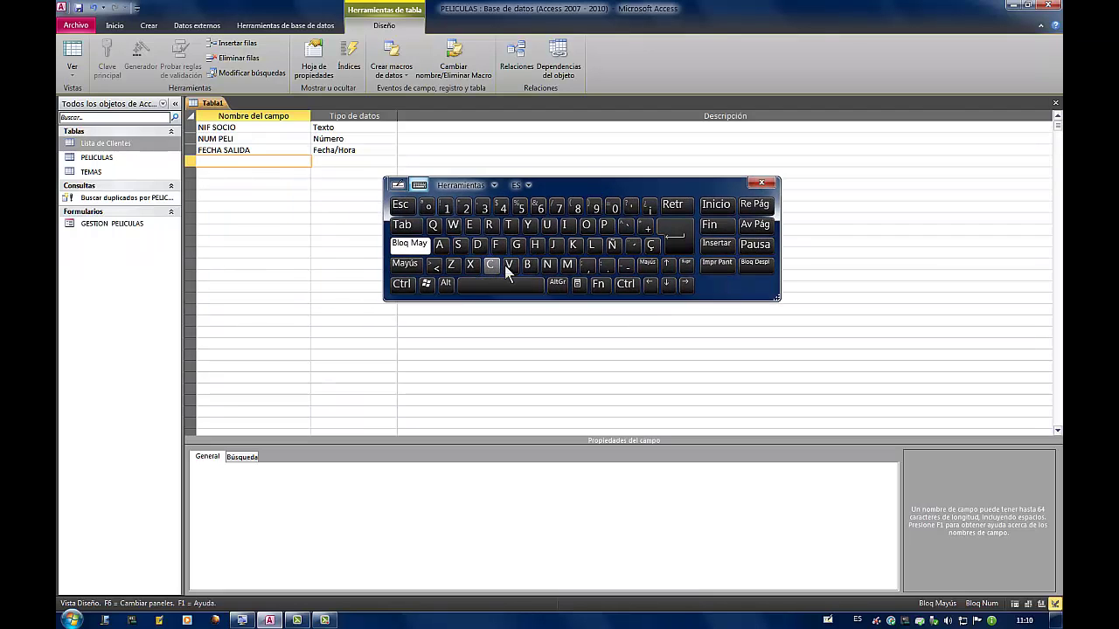
text(FECHA DEVOLU)
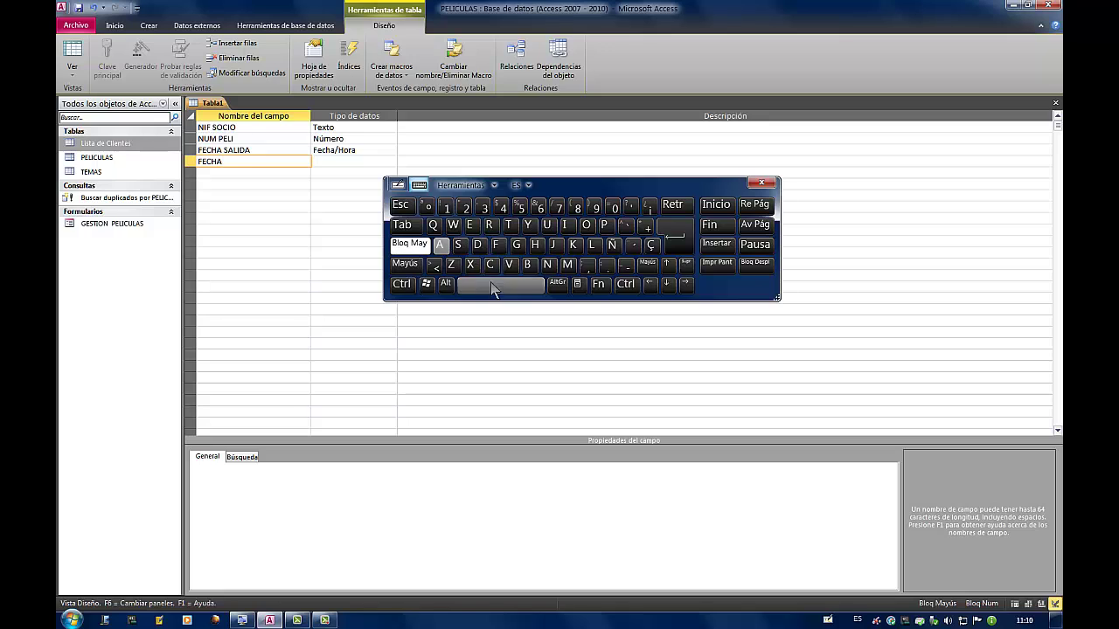
text(C)
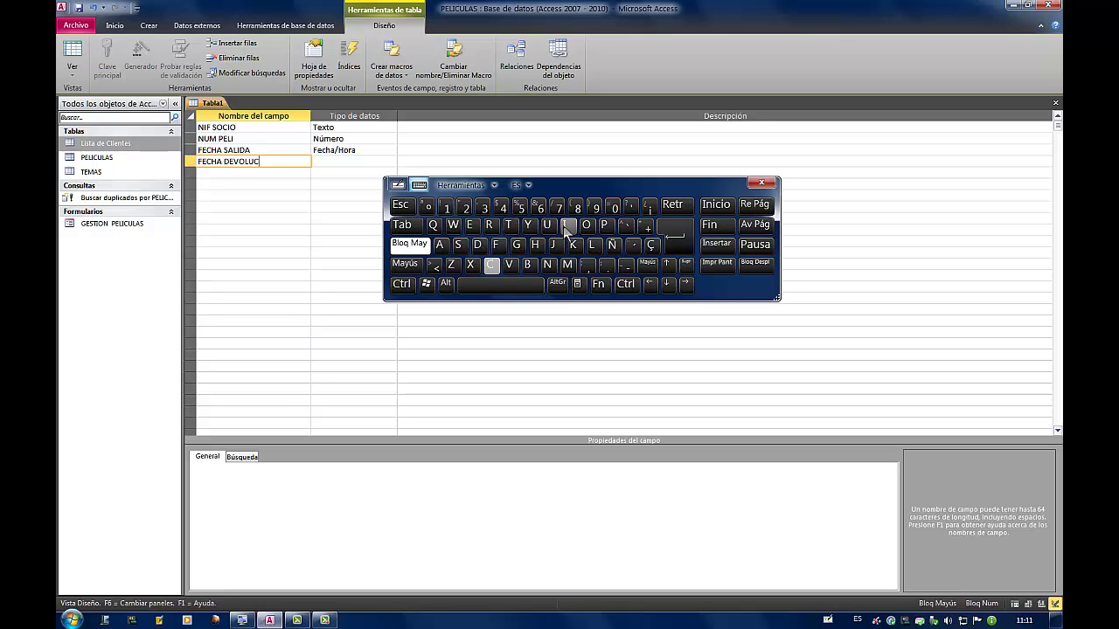
text(ION)
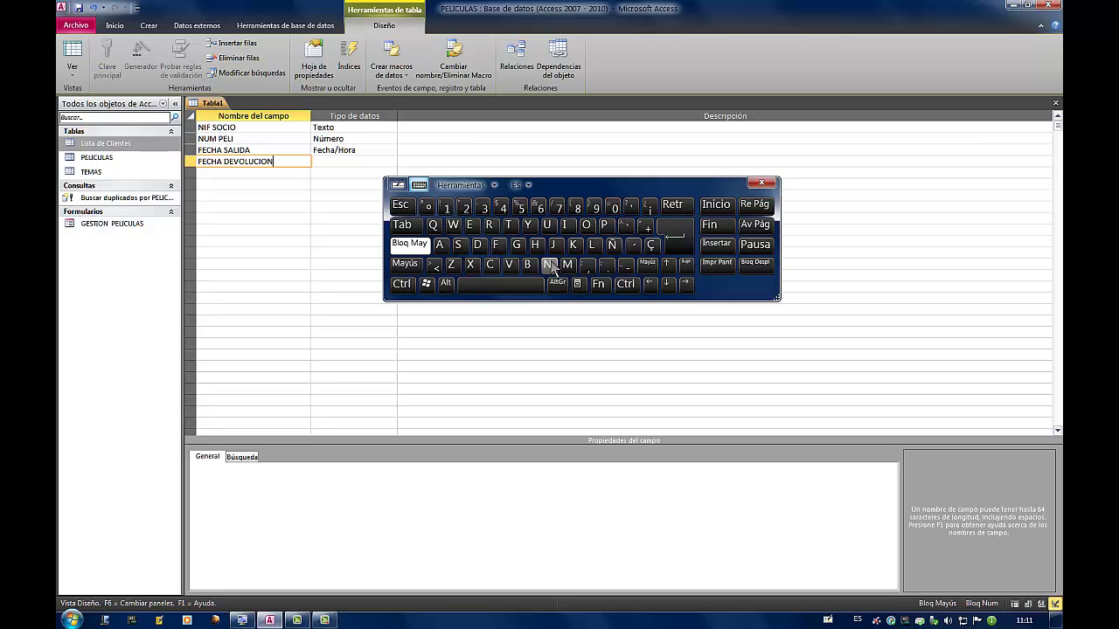
key(Return)
key(Return)
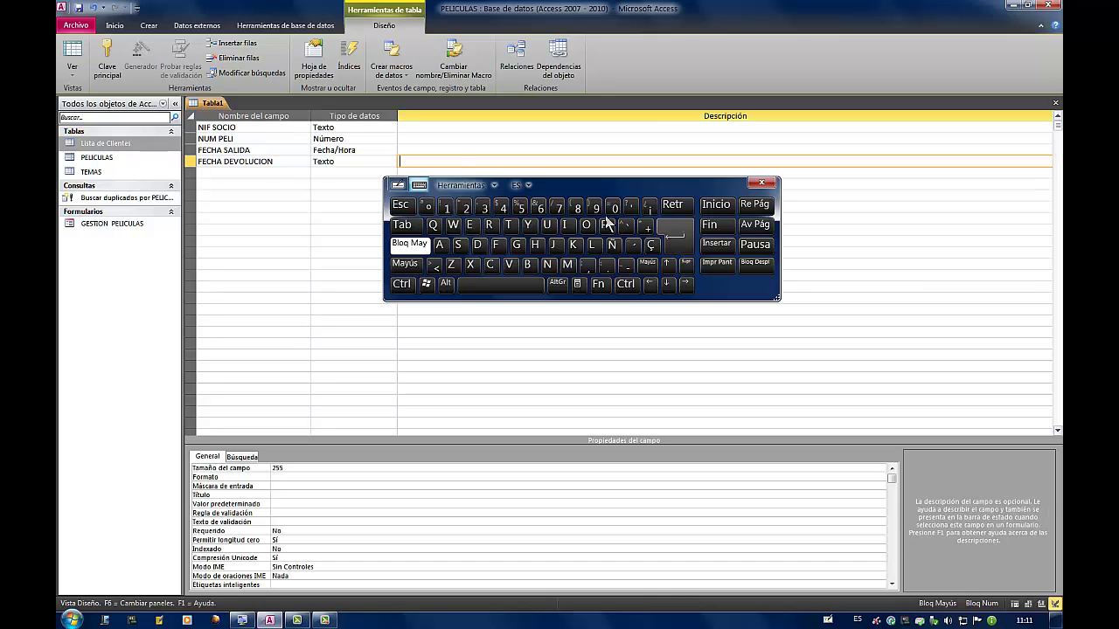
click(387, 162)
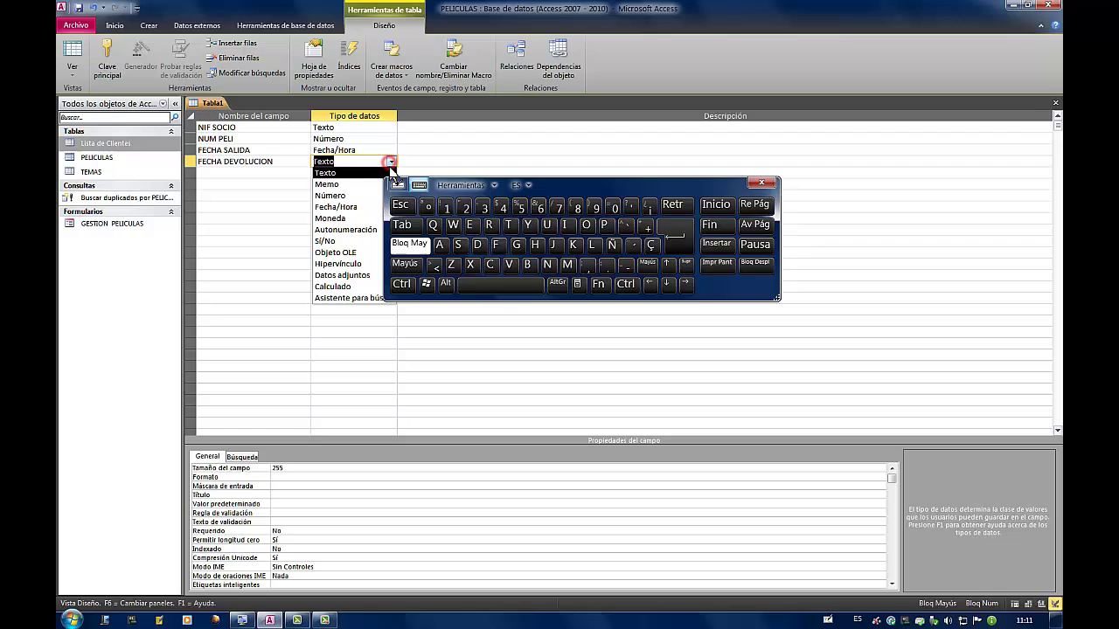
click(355, 212)
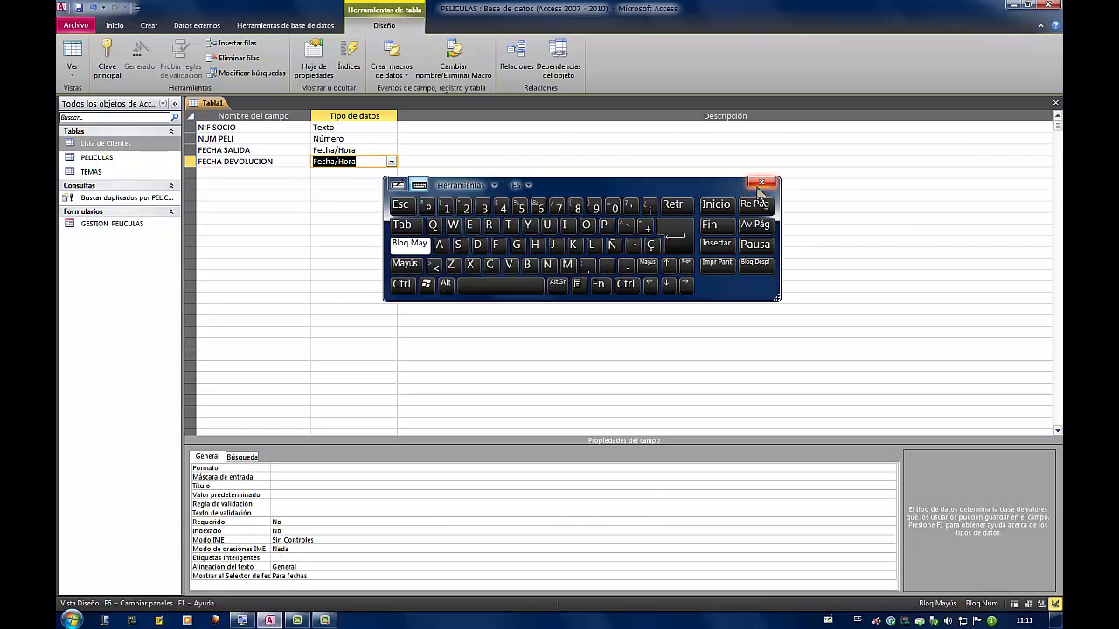
click(757, 185)
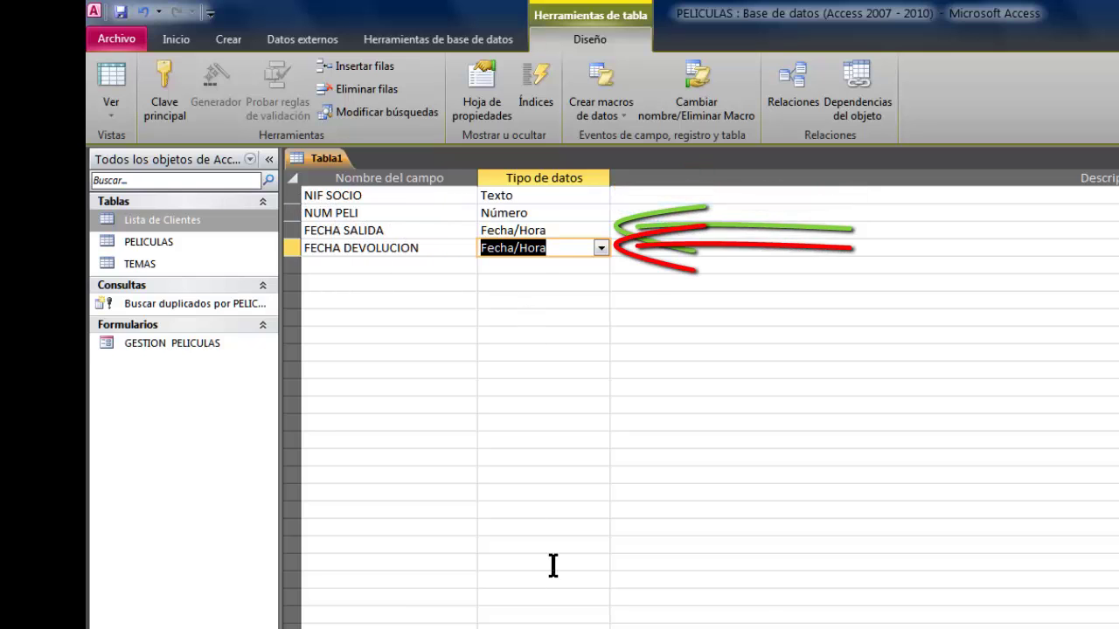
Close the new table's design, saving it as MOVIMIENTOS without creating a primary key
click(423, 229)
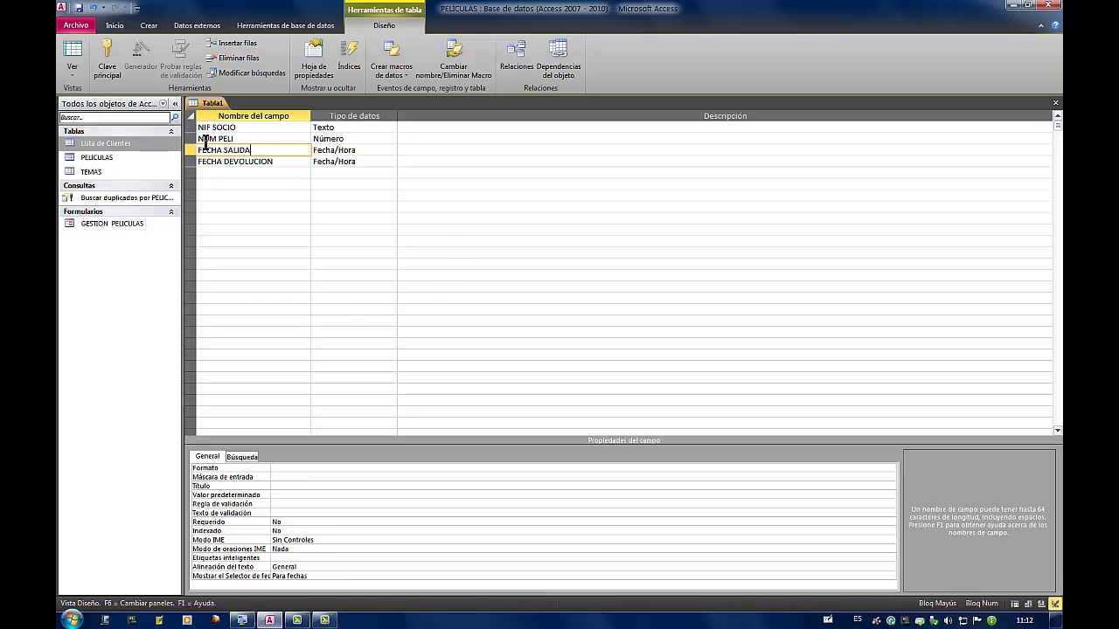
click(1058, 103)
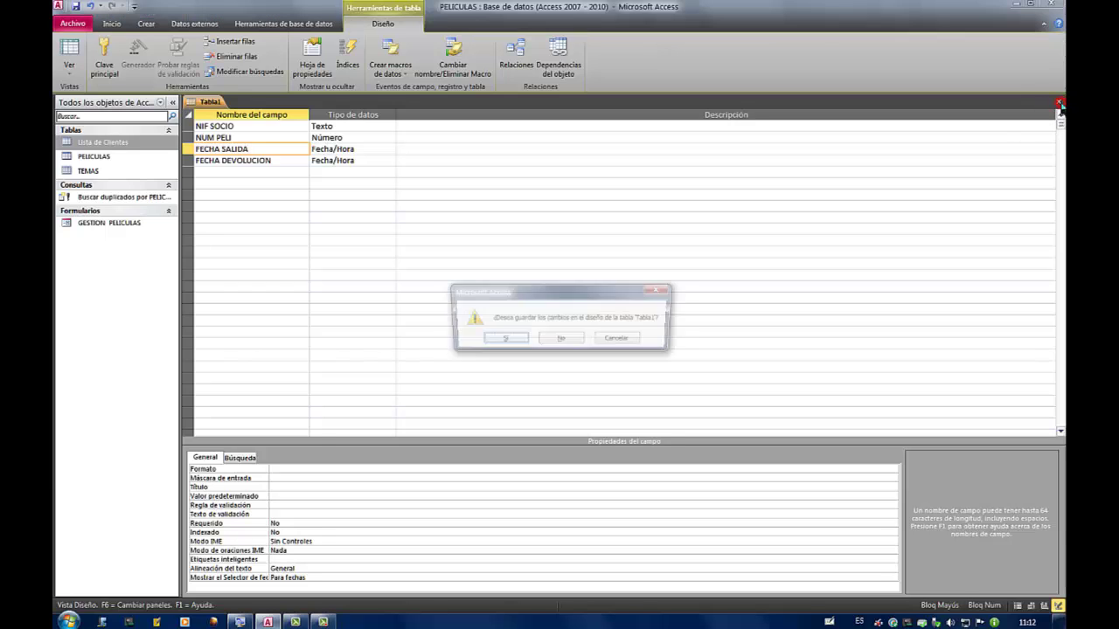
click(514, 340)
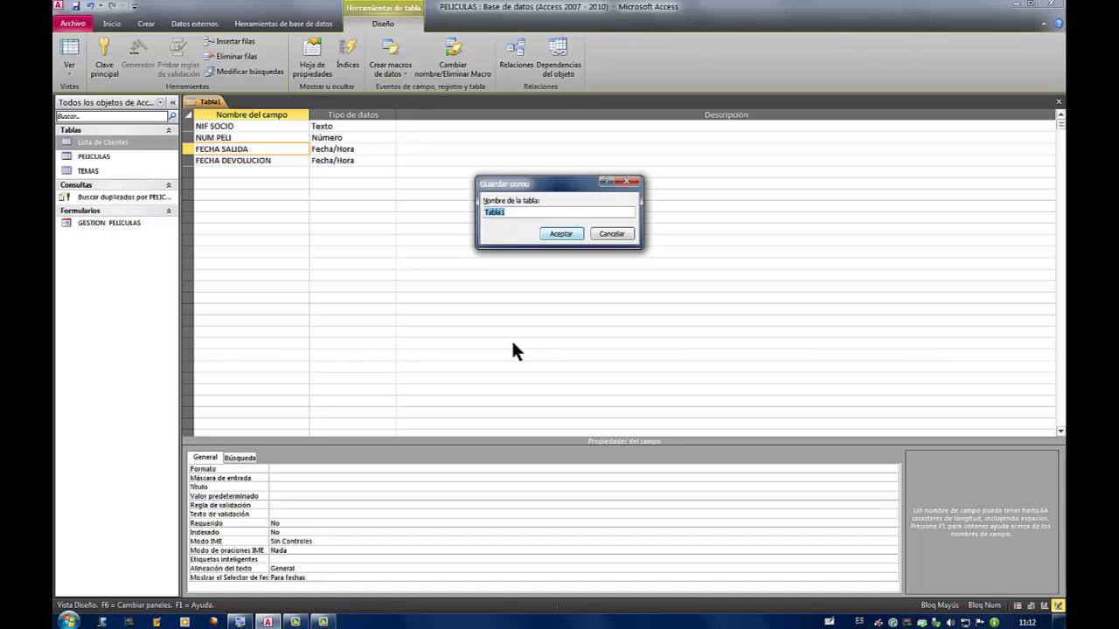
click(525, 234)
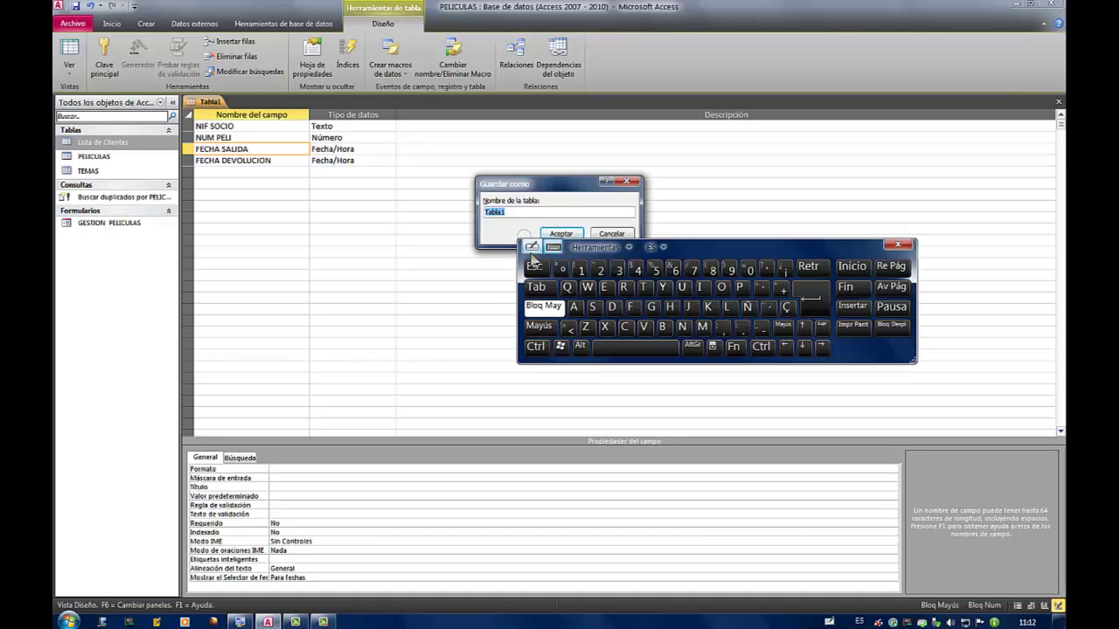
click(702, 326)
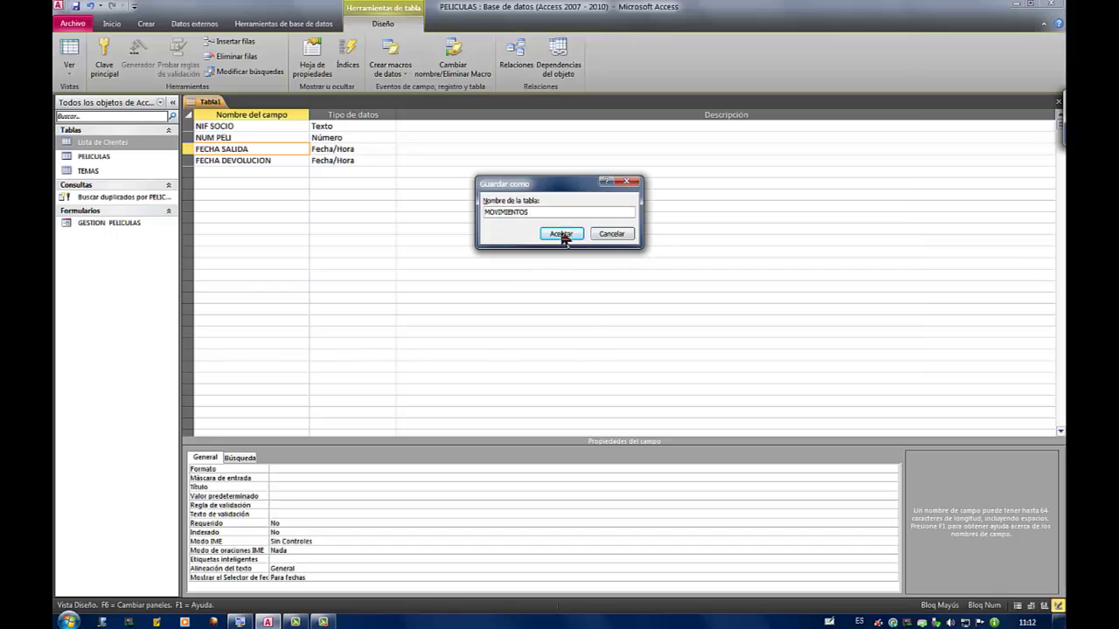
click(561, 235)
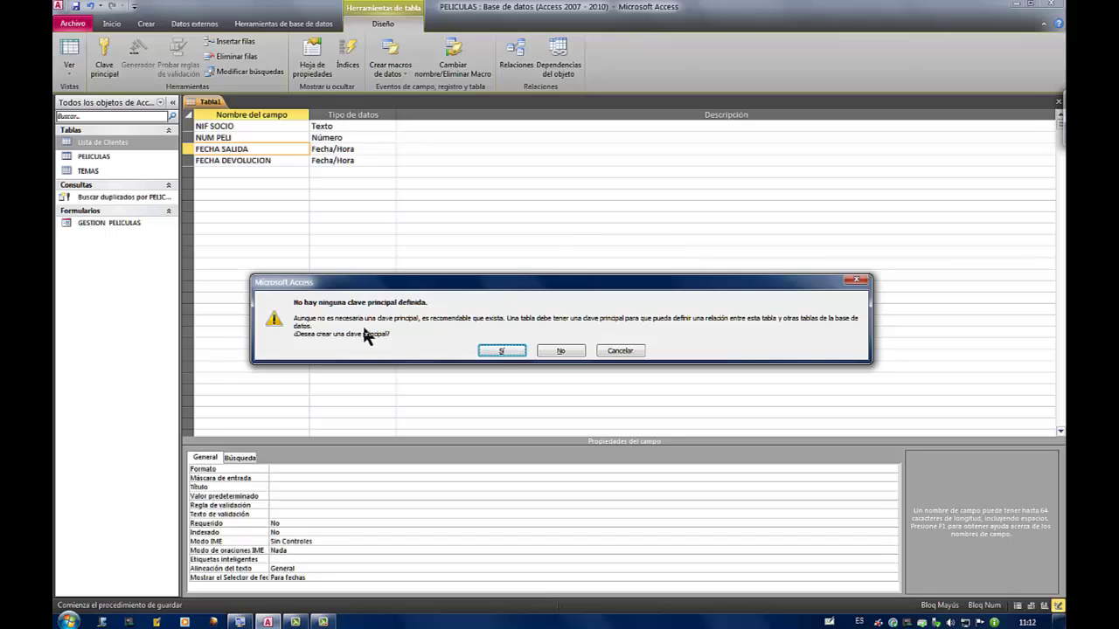
click(563, 354)
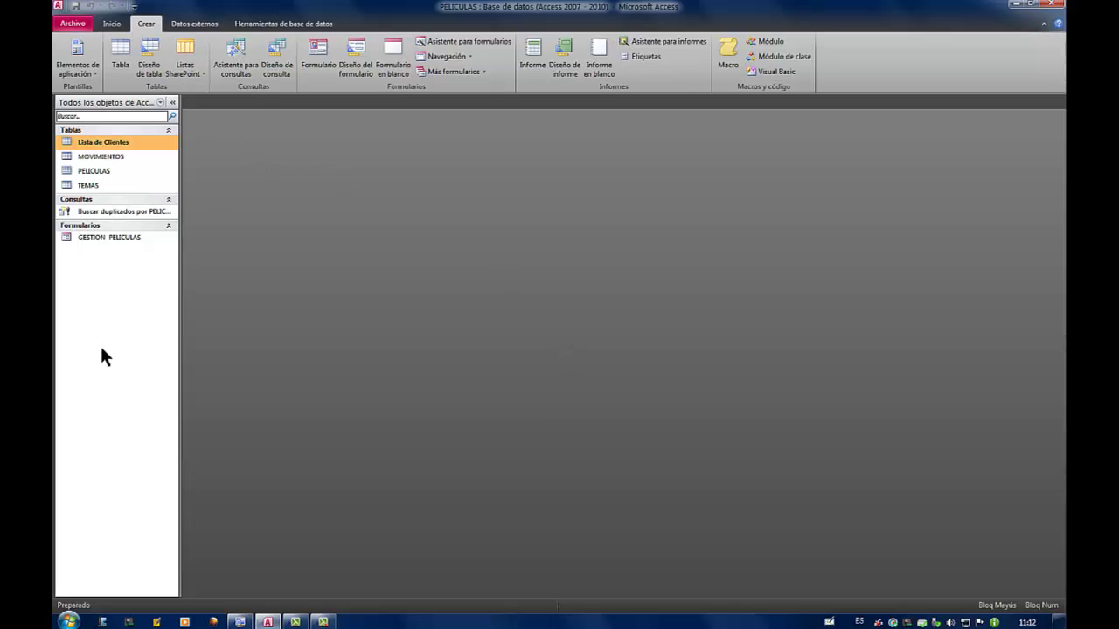
Open the MOVIMIENTOS table and inspect the date picker in its FECHA DEVOLUCION column without choosing a date
double_click(116, 157)
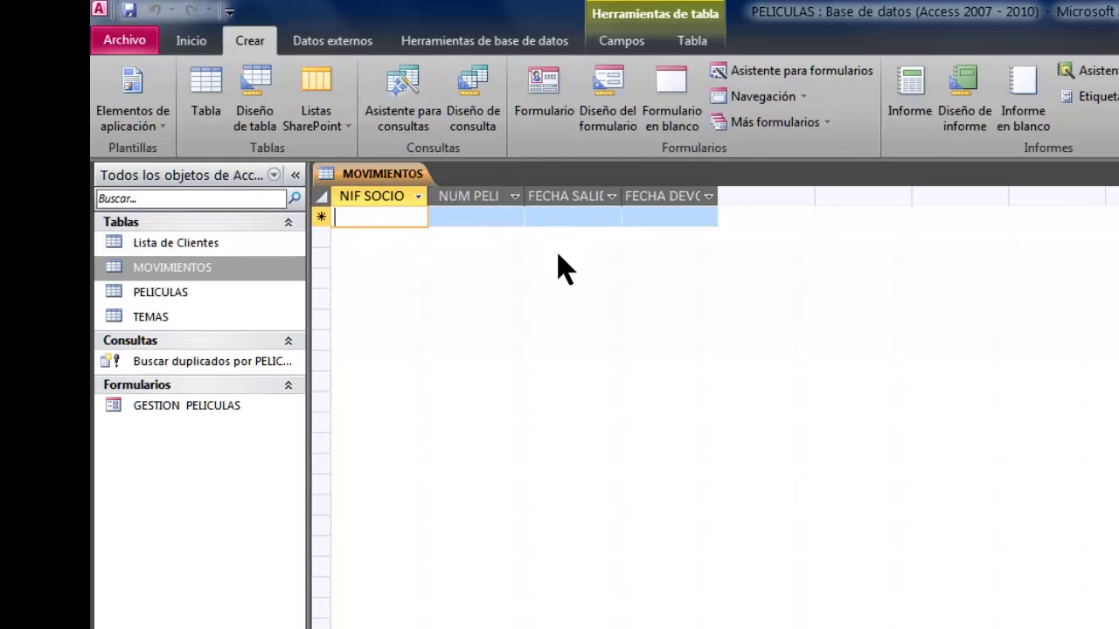
click(679, 216)
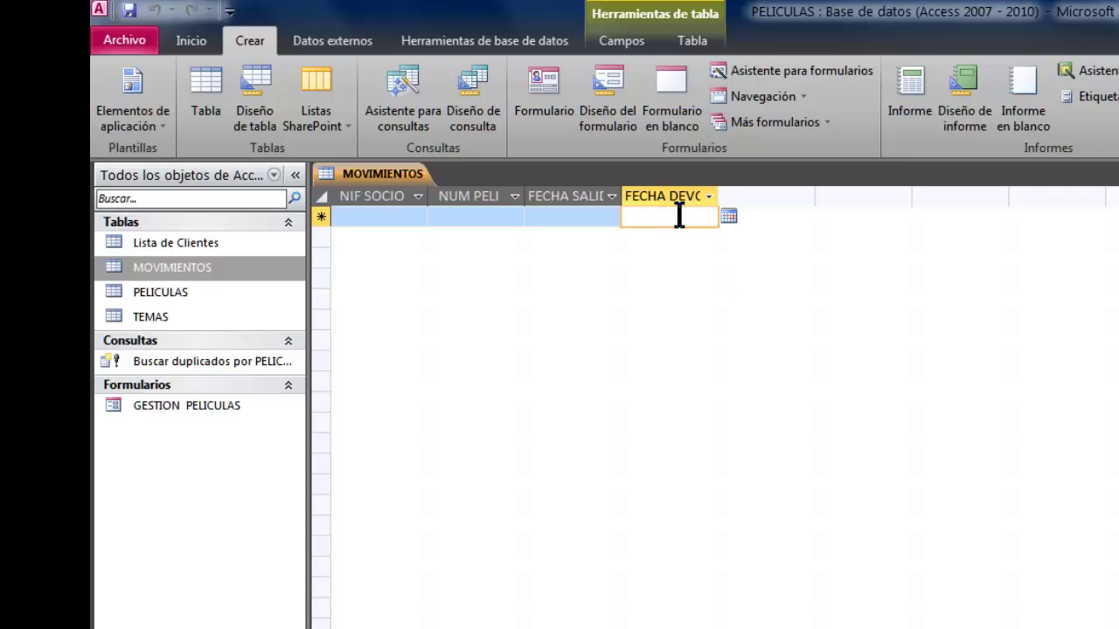
click(729, 217)
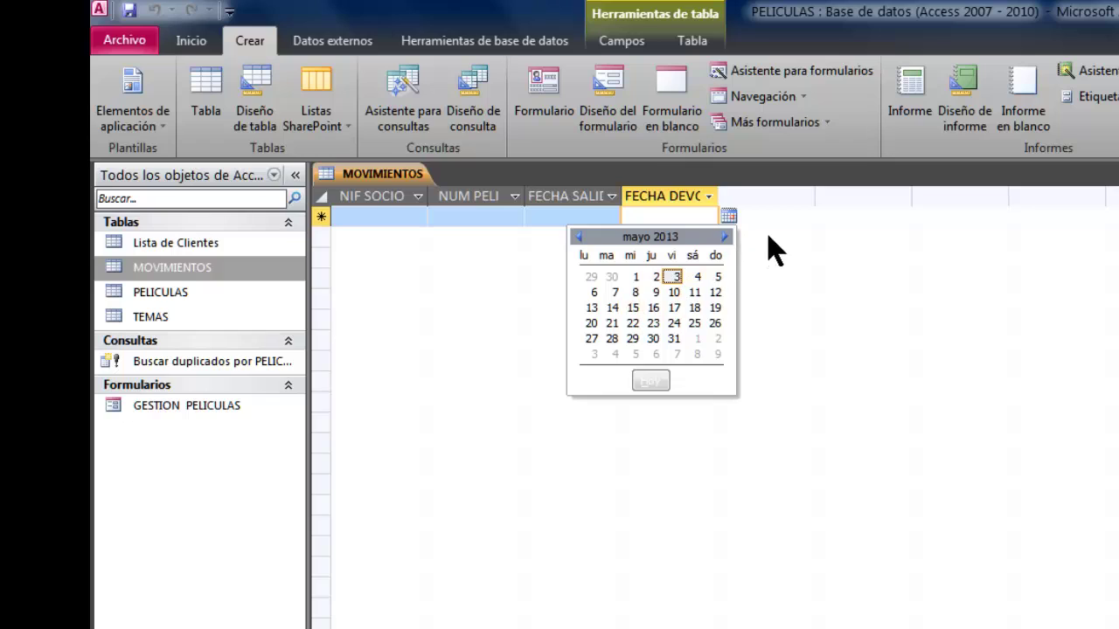
click(789, 218)
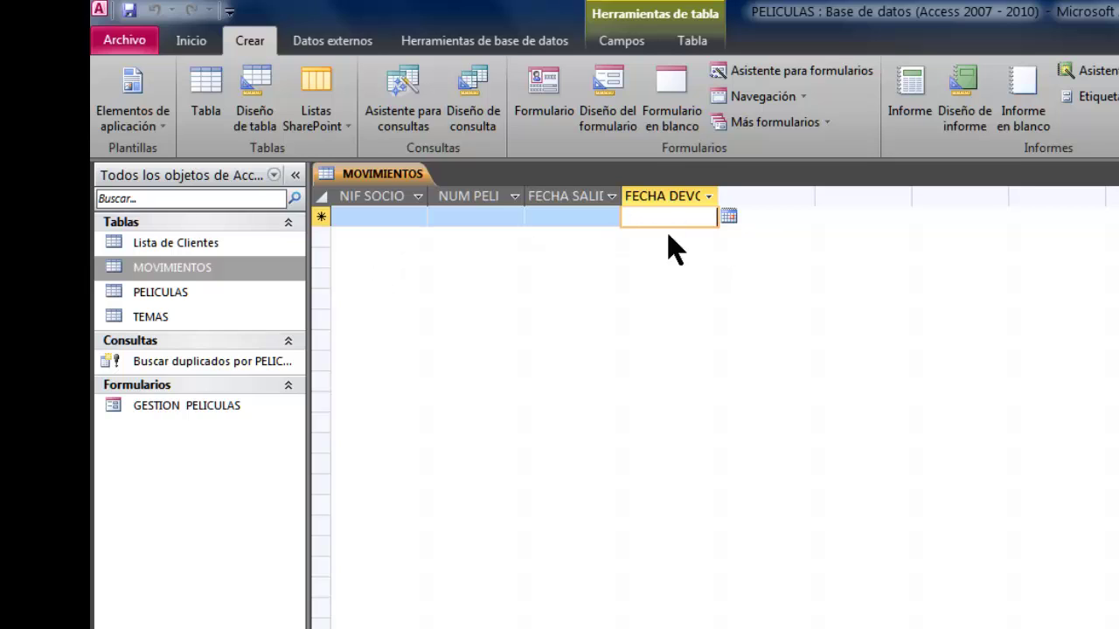
click(775, 219)
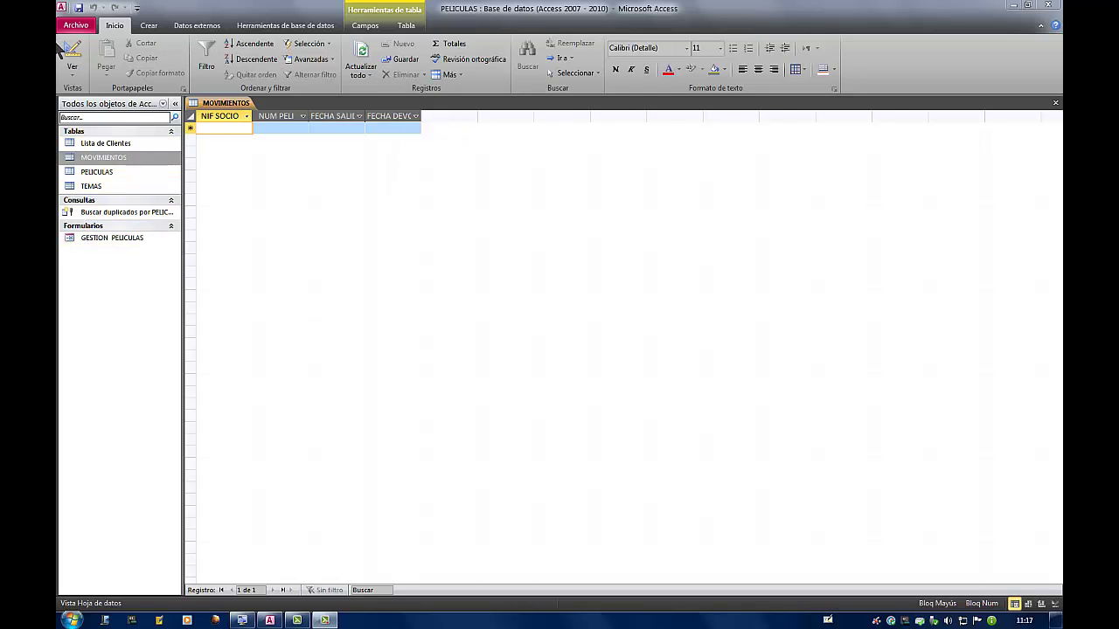
Create a new form in Design view, widen its detail area to about 22.5 cm and show the existing fields list
click(149, 28)
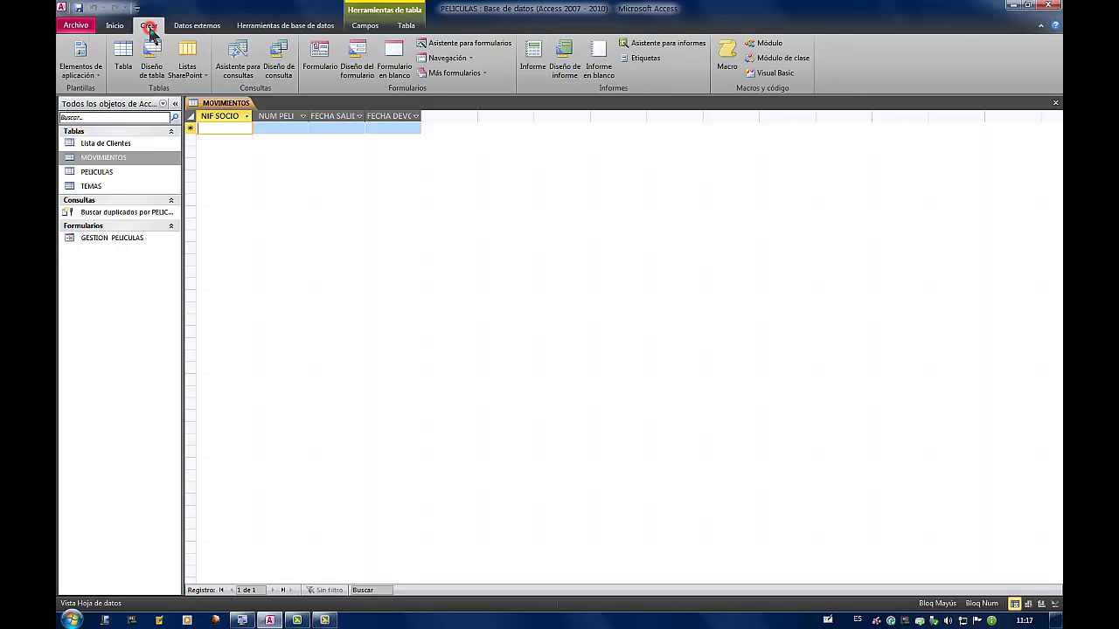
click(356, 59)
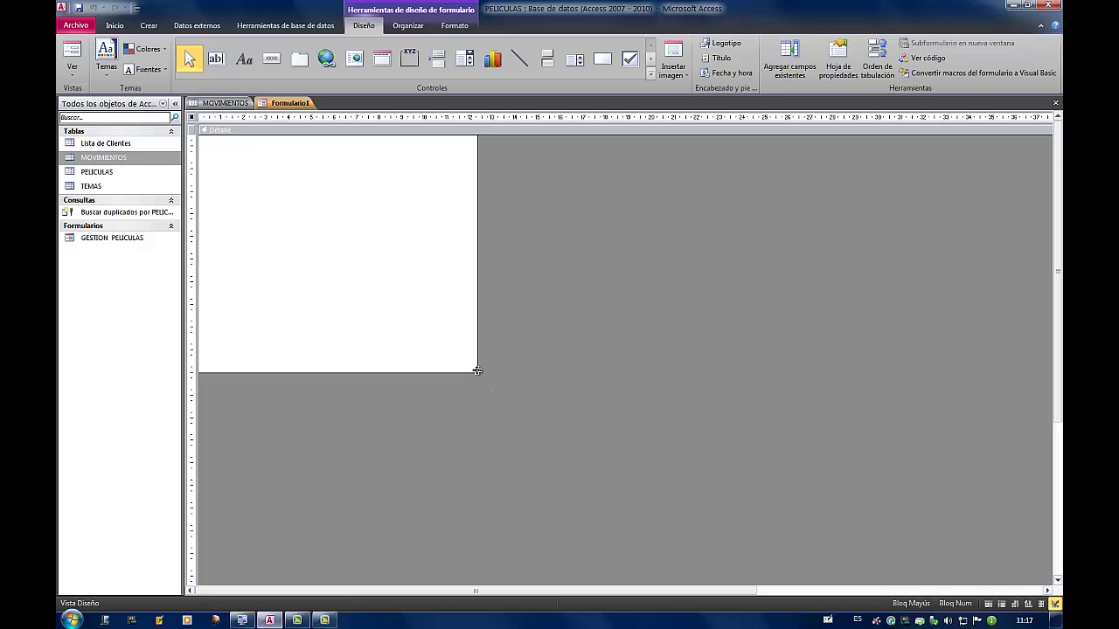
drag(475, 371, 714, 374)
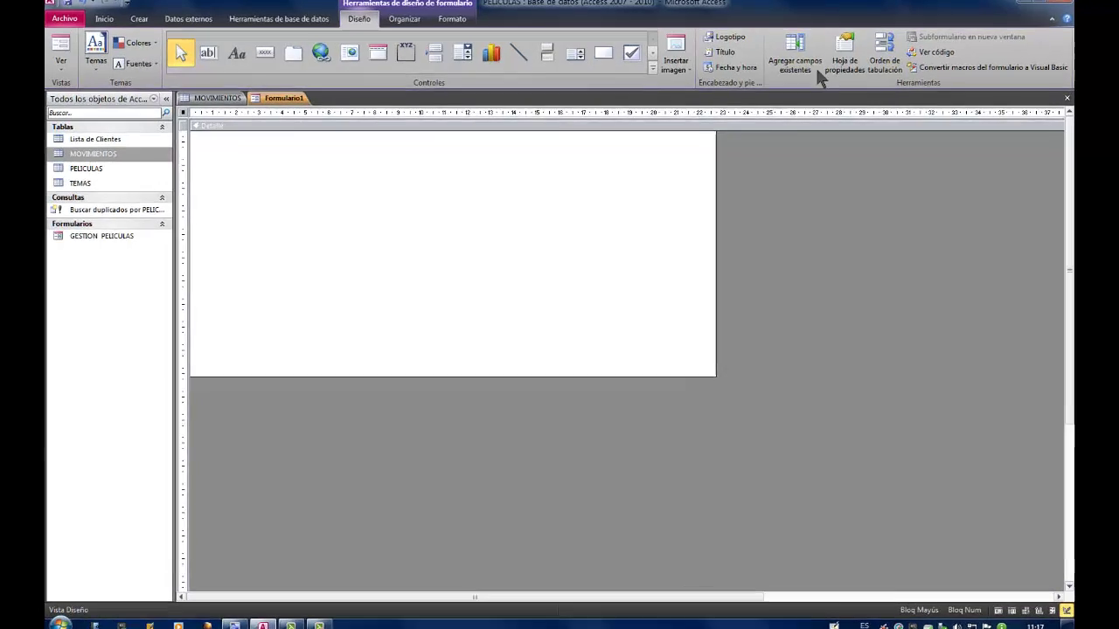
click(795, 54)
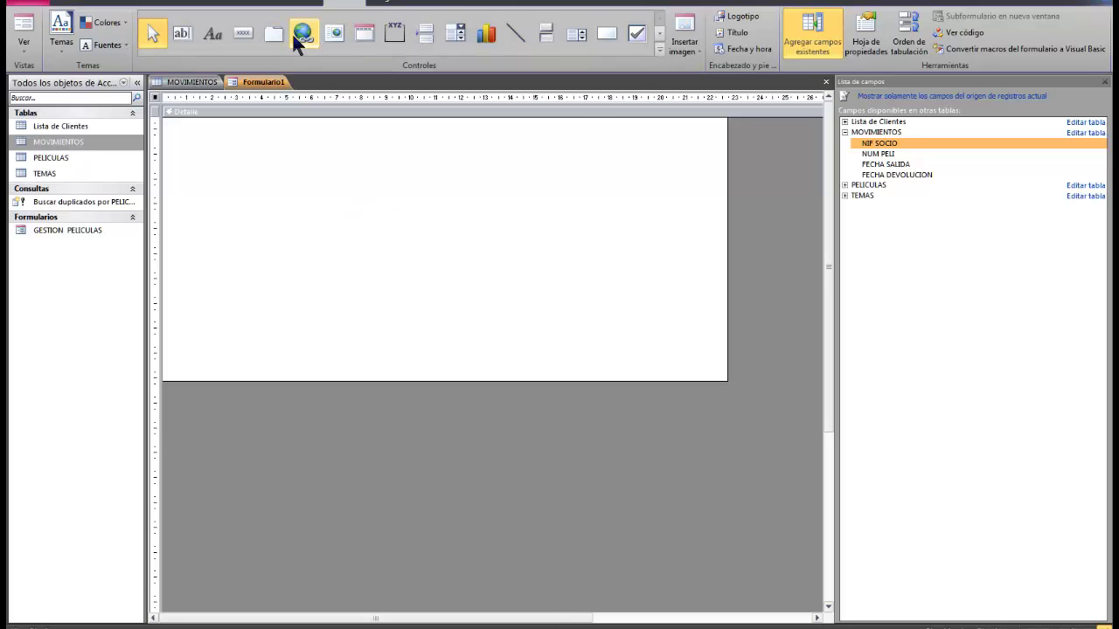
Draw a combo box about 3.5 cm wide near the top of the detail area, looking up its values in the Lista de Clientes table
click(455, 35)
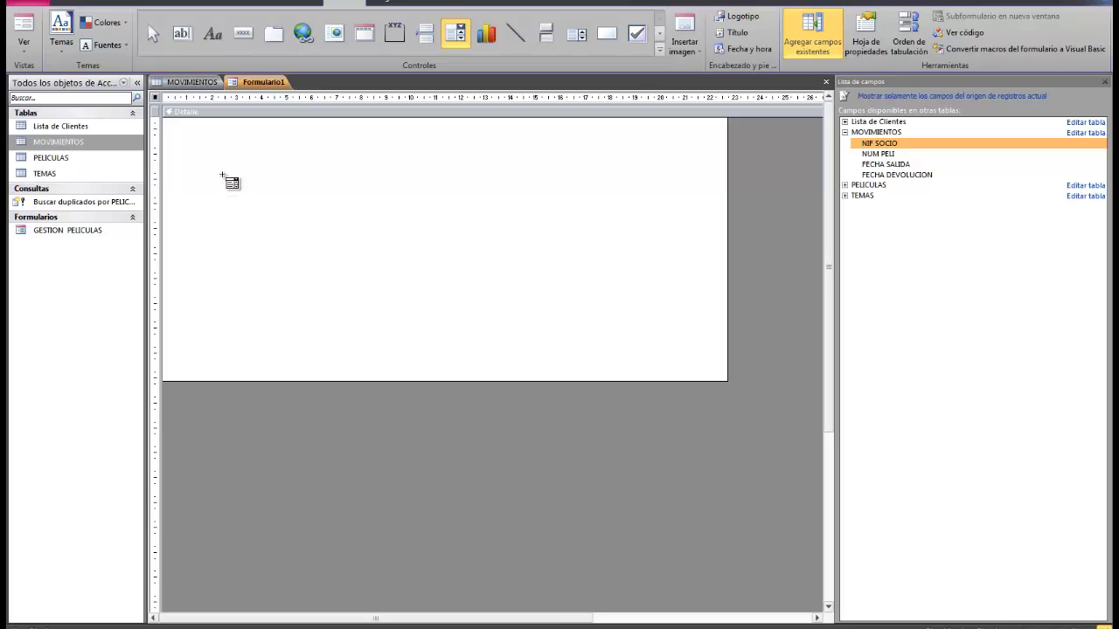
drag(262, 163, 349, 171)
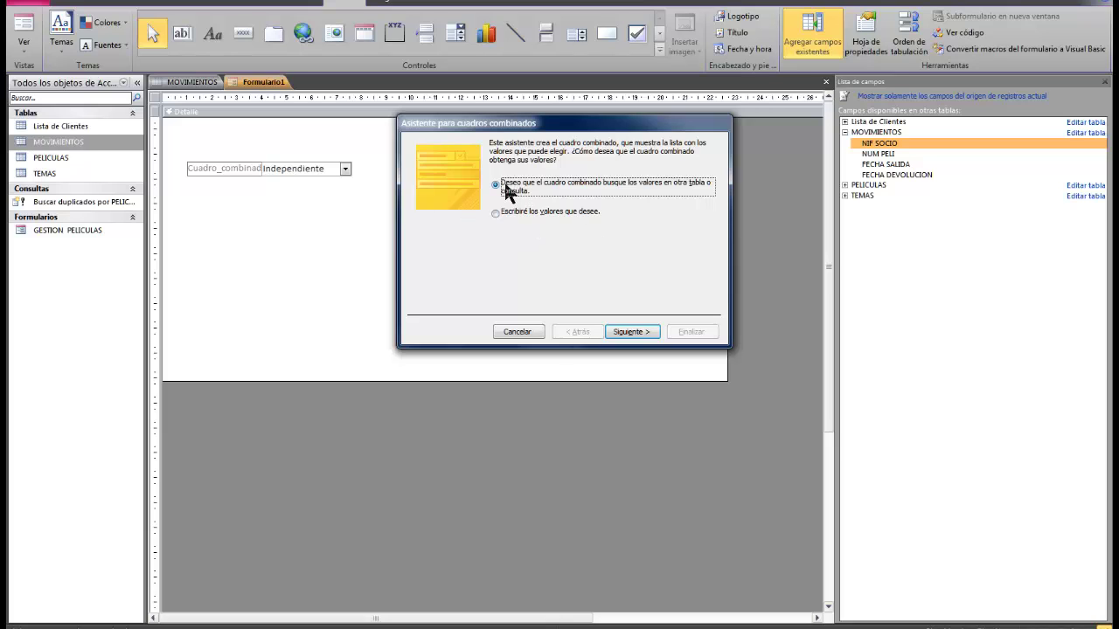
click(631, 336)
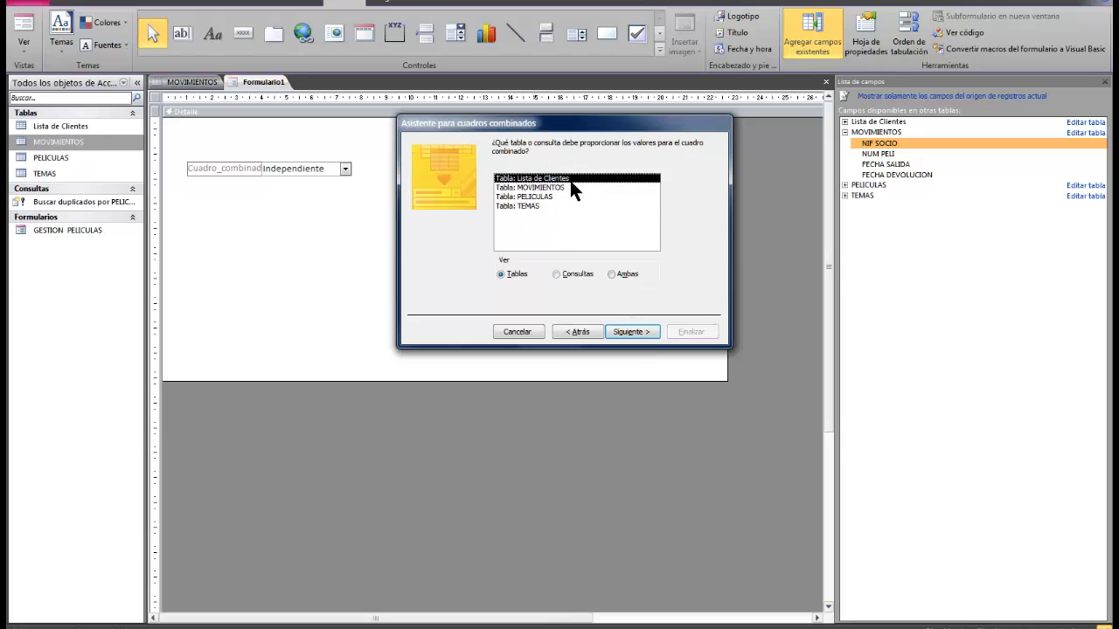
click(631, 333)
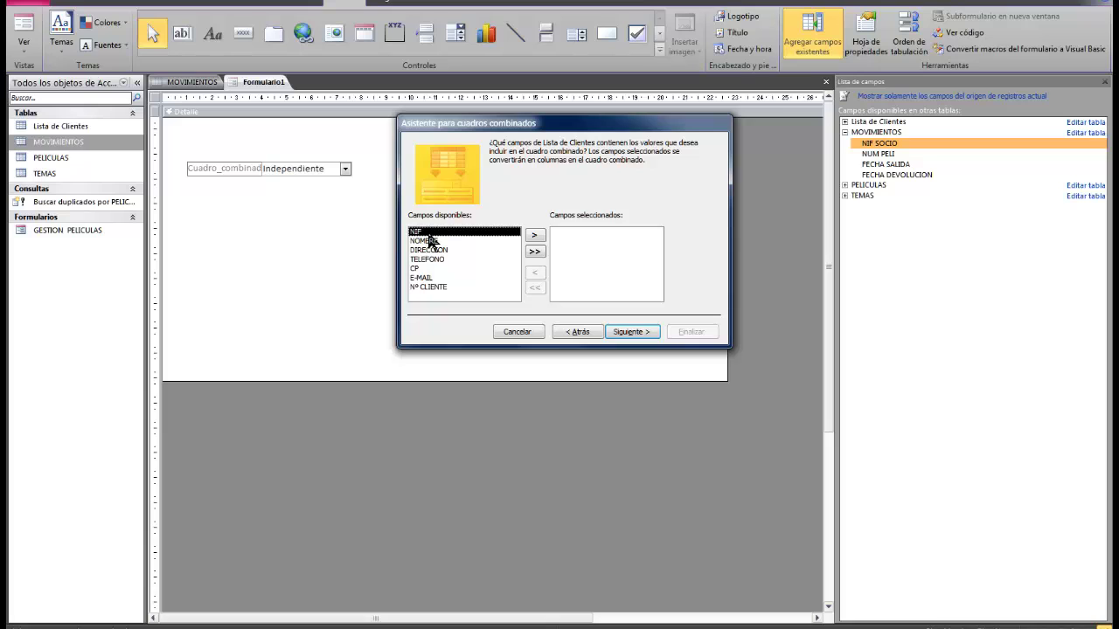
Include the NIF and NOMBRE fields in the combo box and sort its entries by NIF in ascending order
click(534, 236)
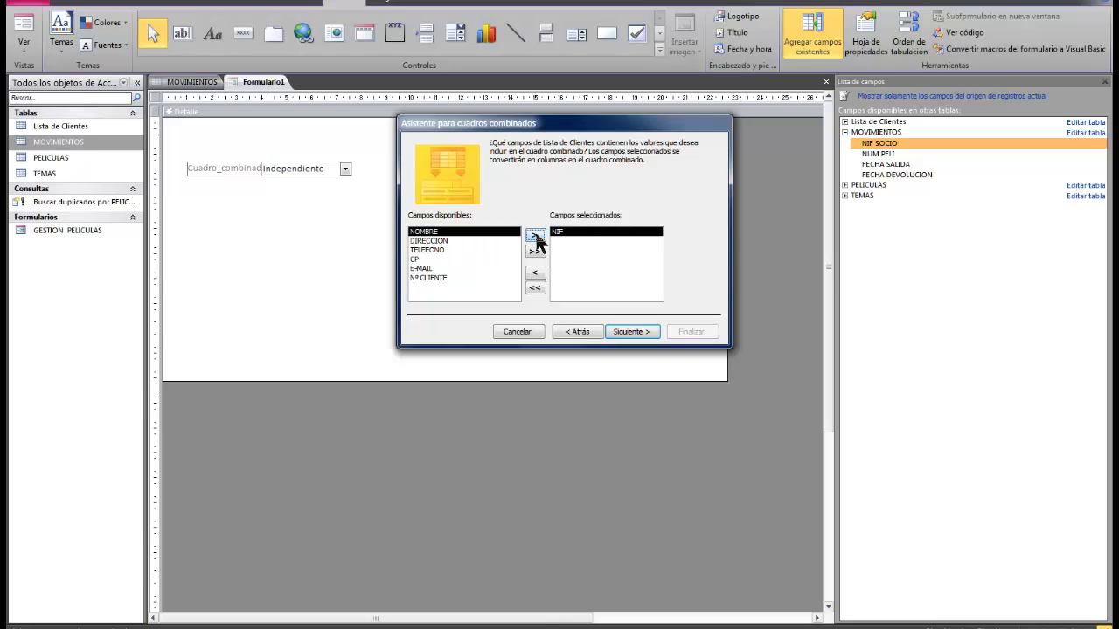
click(534, 236)
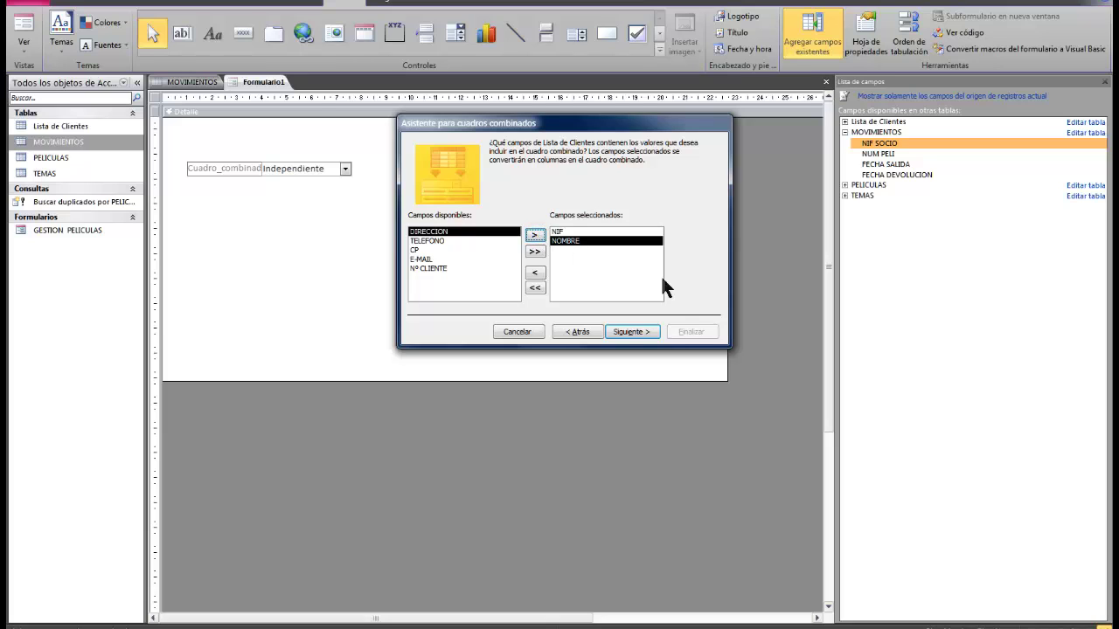
click(632, 334)
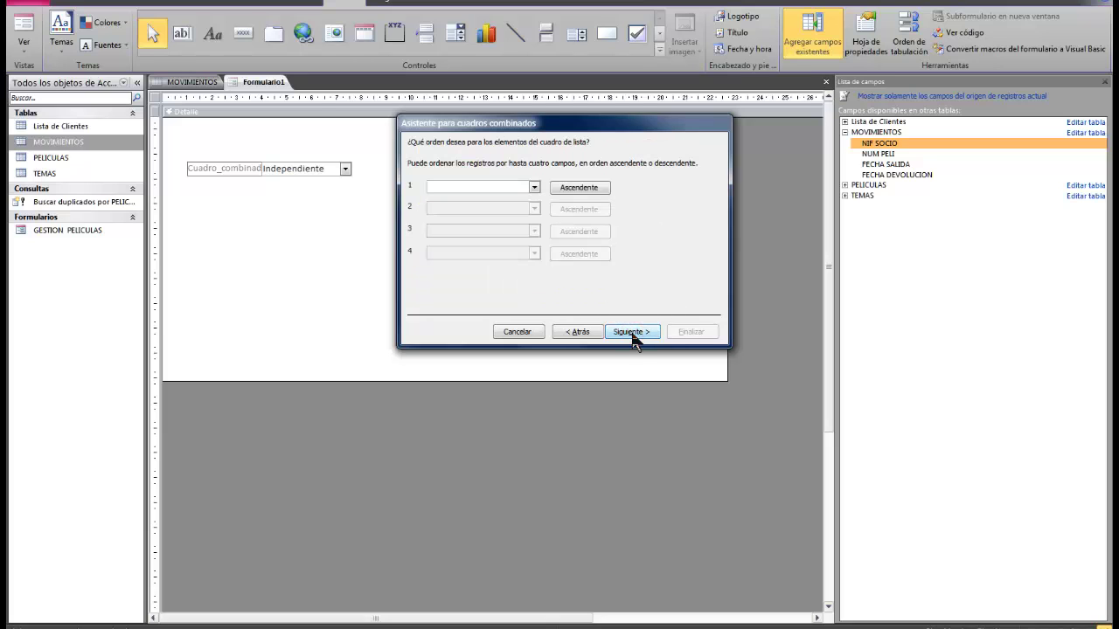
click(534, 187)
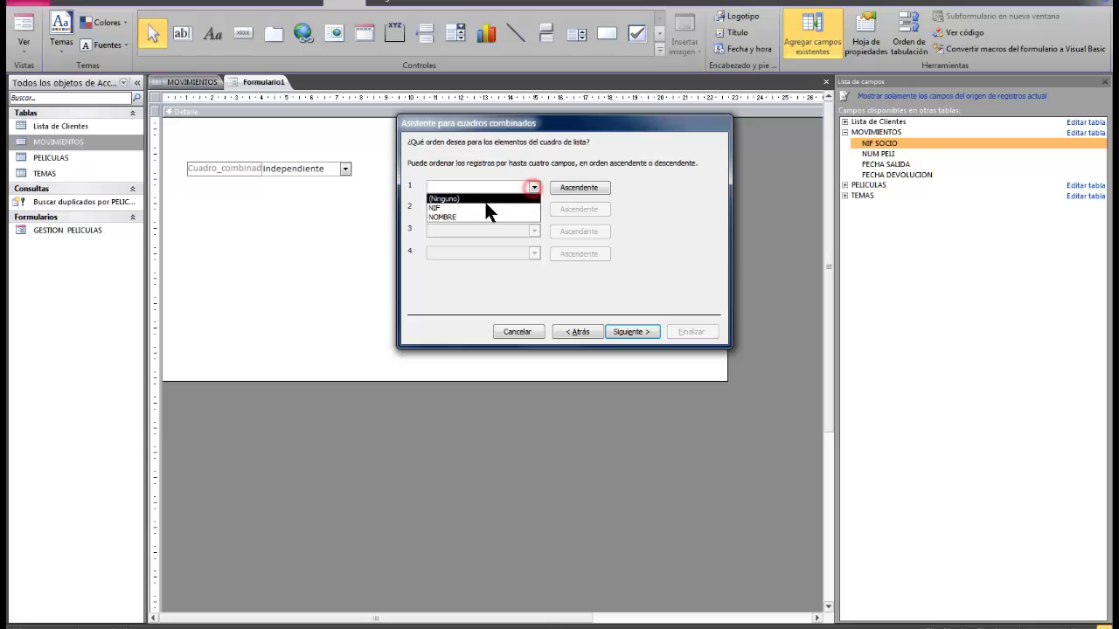
click(483, 204)
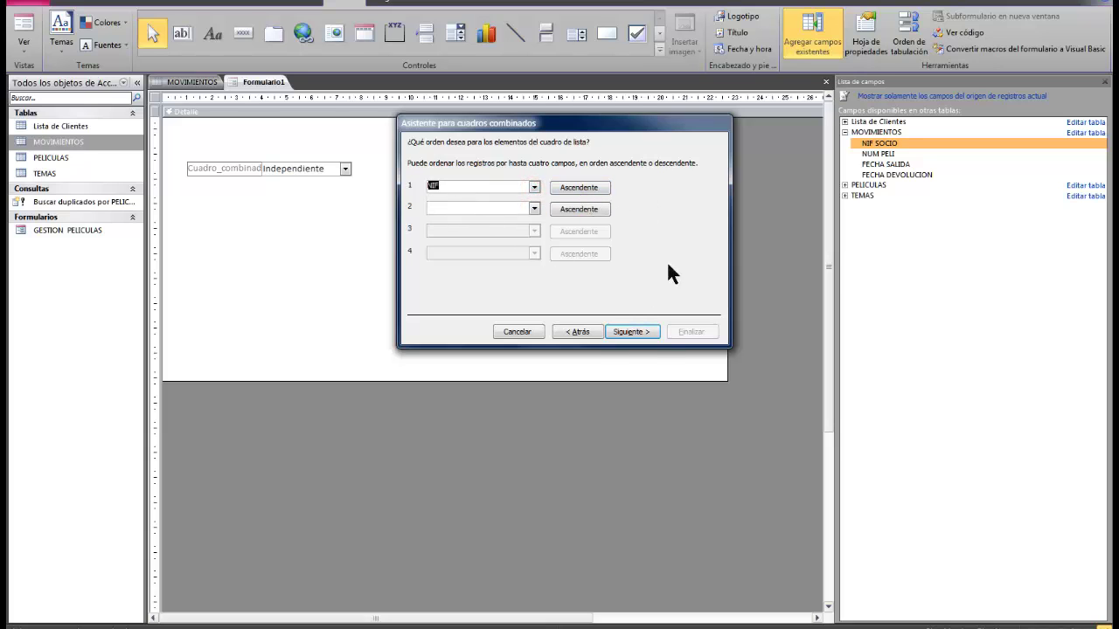
click(624, 332)
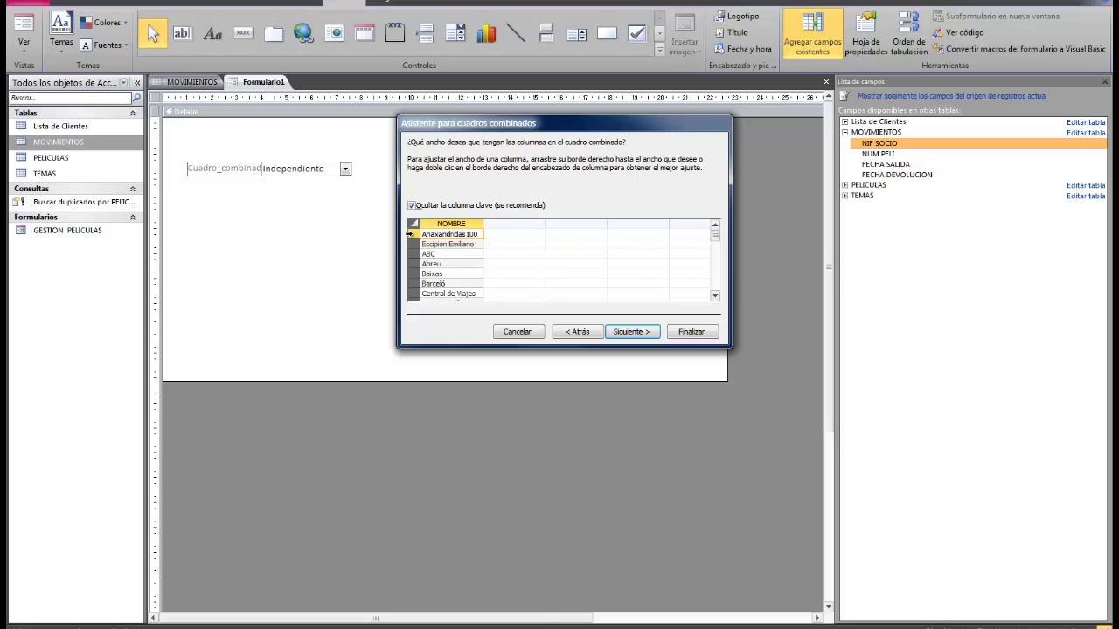
Show the key column NIF in the combo box, widen the NOMBRE column to about double and check that its entries fit
click(411, 206)
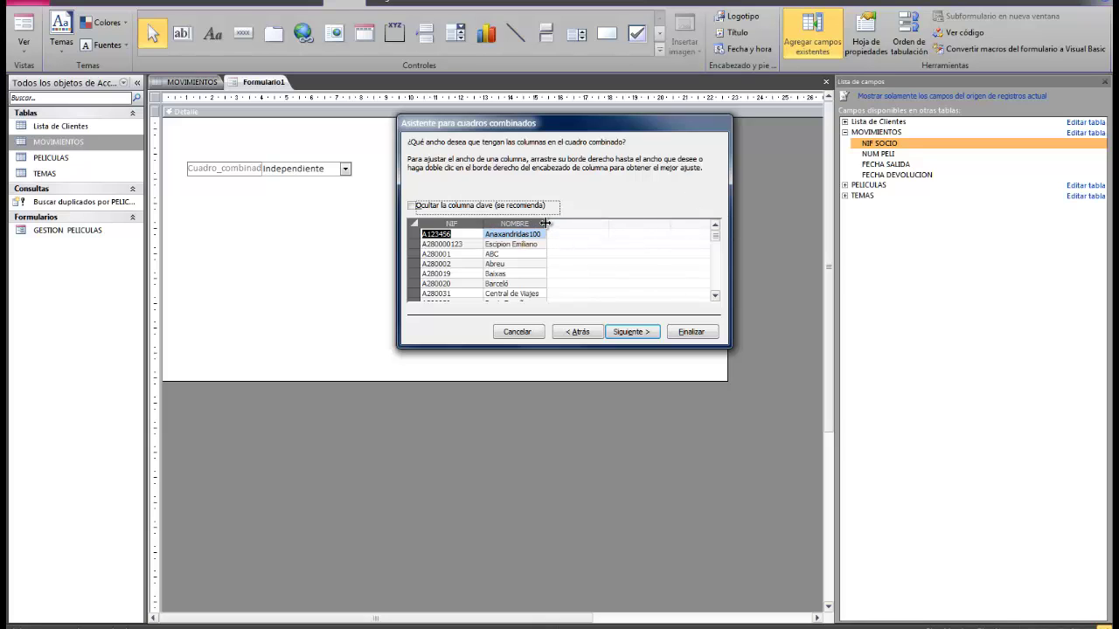
drag(546, 224, 611, 224)
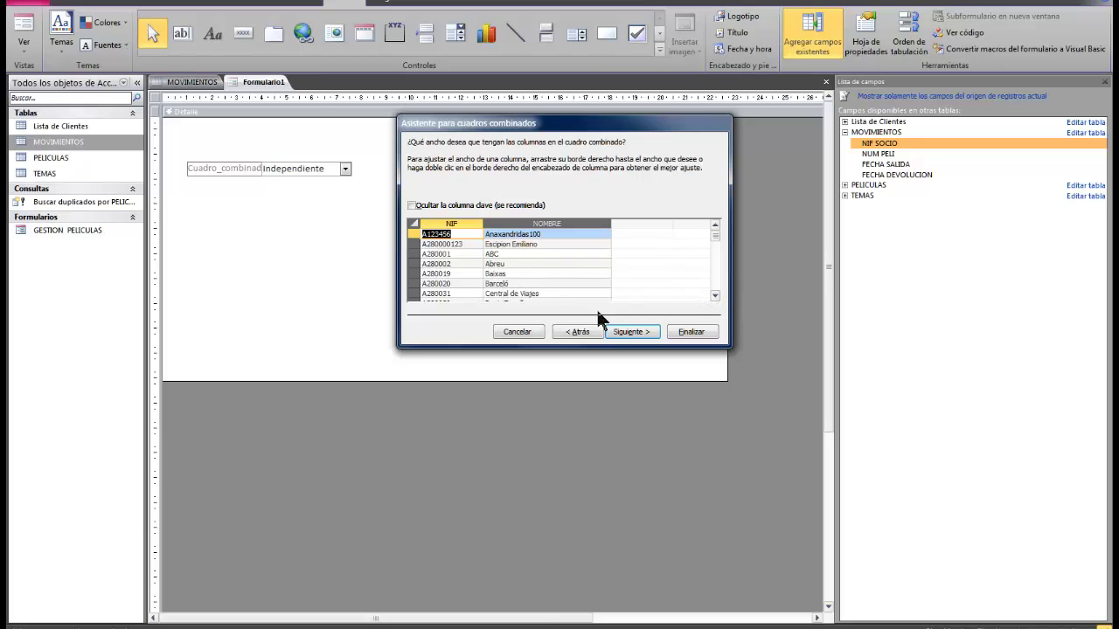
click(714, 298)
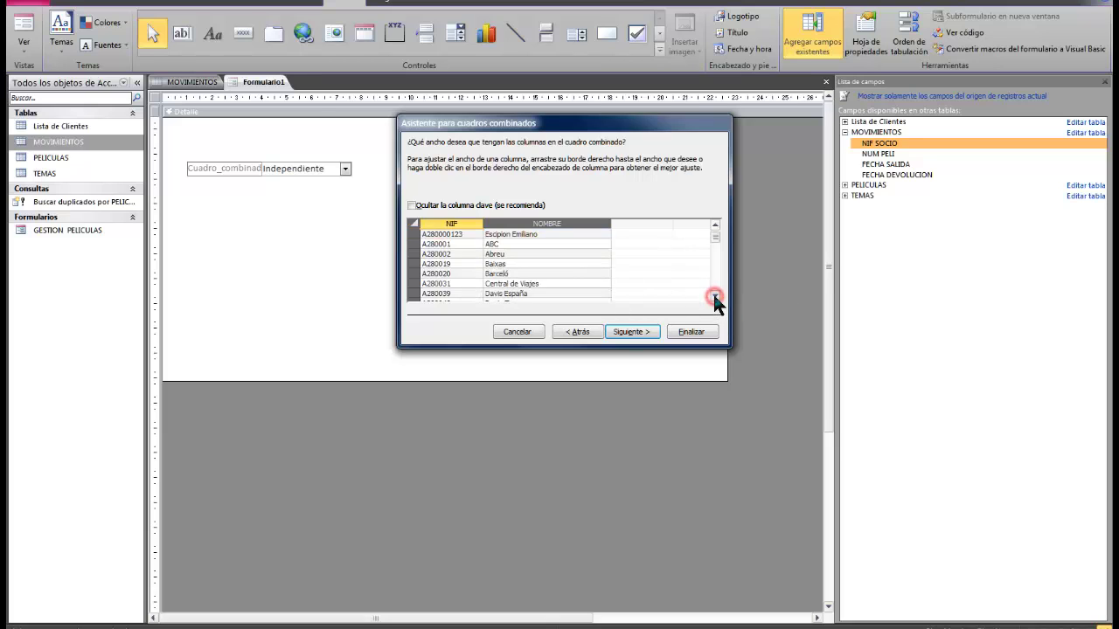
click(714, 297)
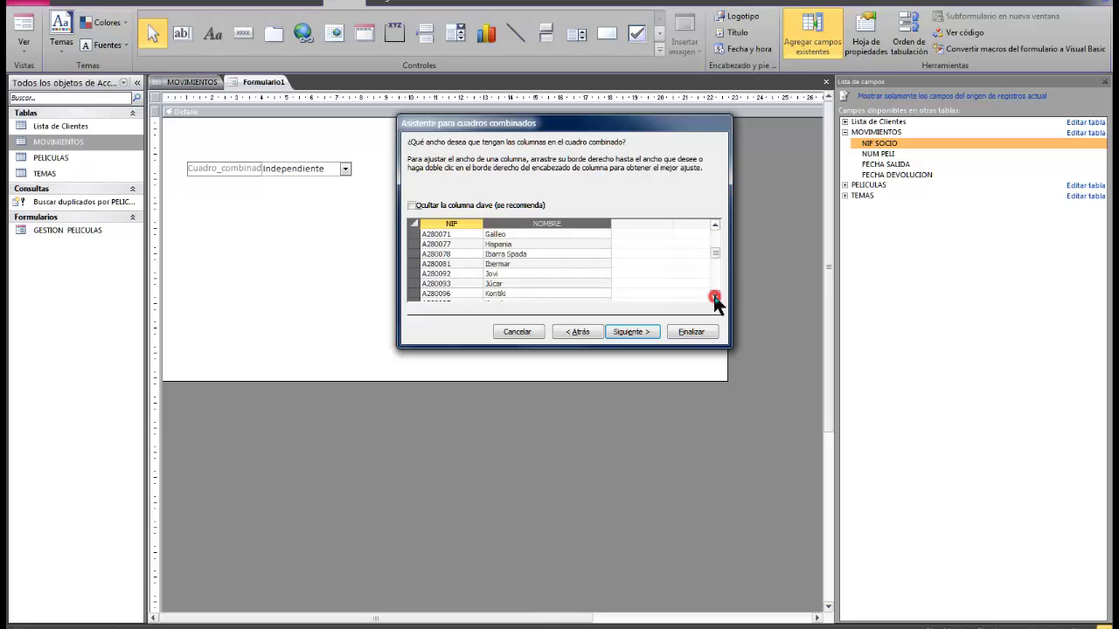
click(715, 297)
click(715, 298)
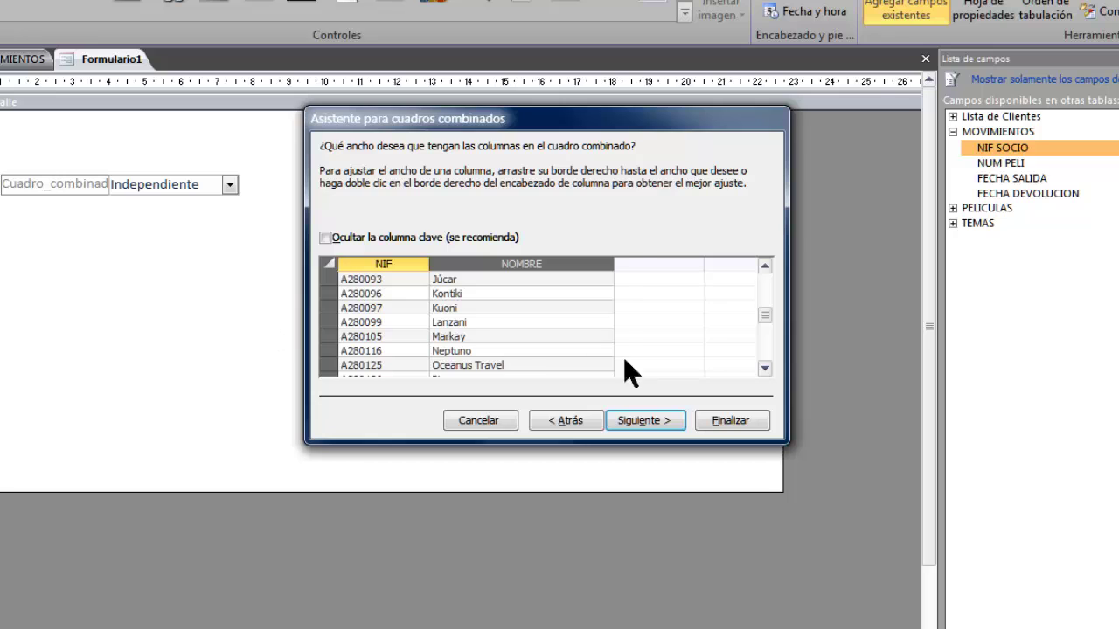
click(655, 423)
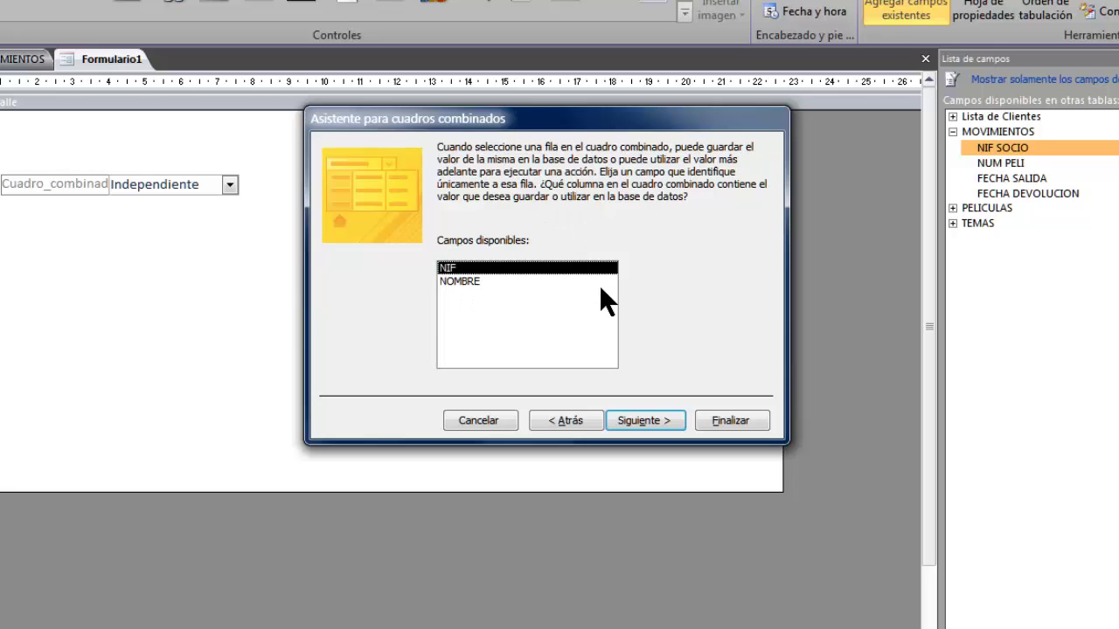
Use NIF as the combo box's stored value, label it NIF SOCIO and finish the wizard
click(645, 422)
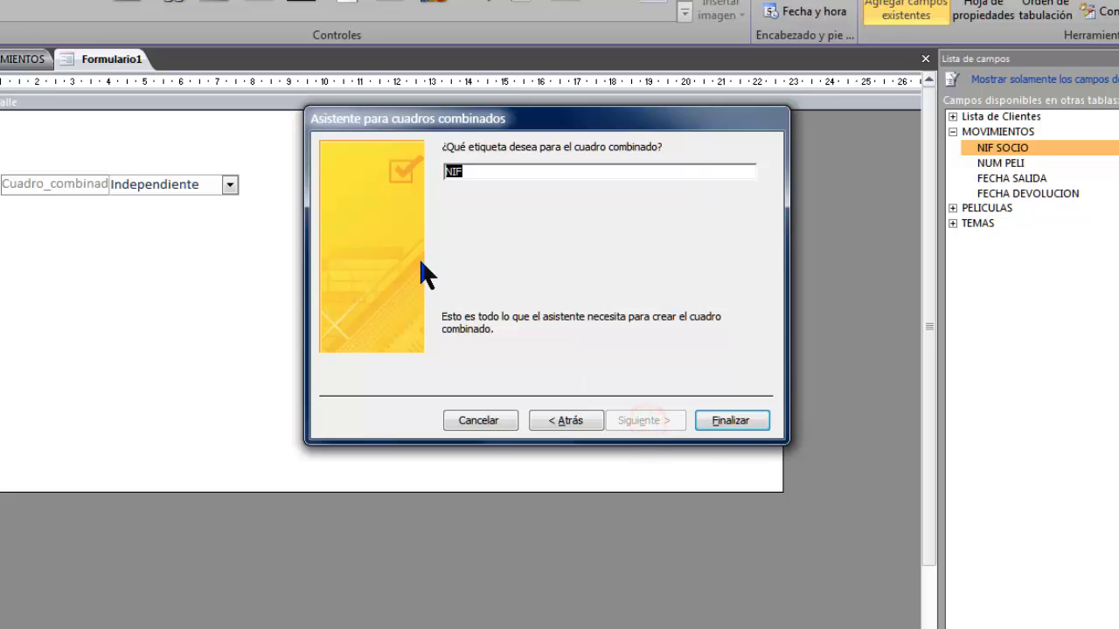
click(512, 171)
text(SOCIO)
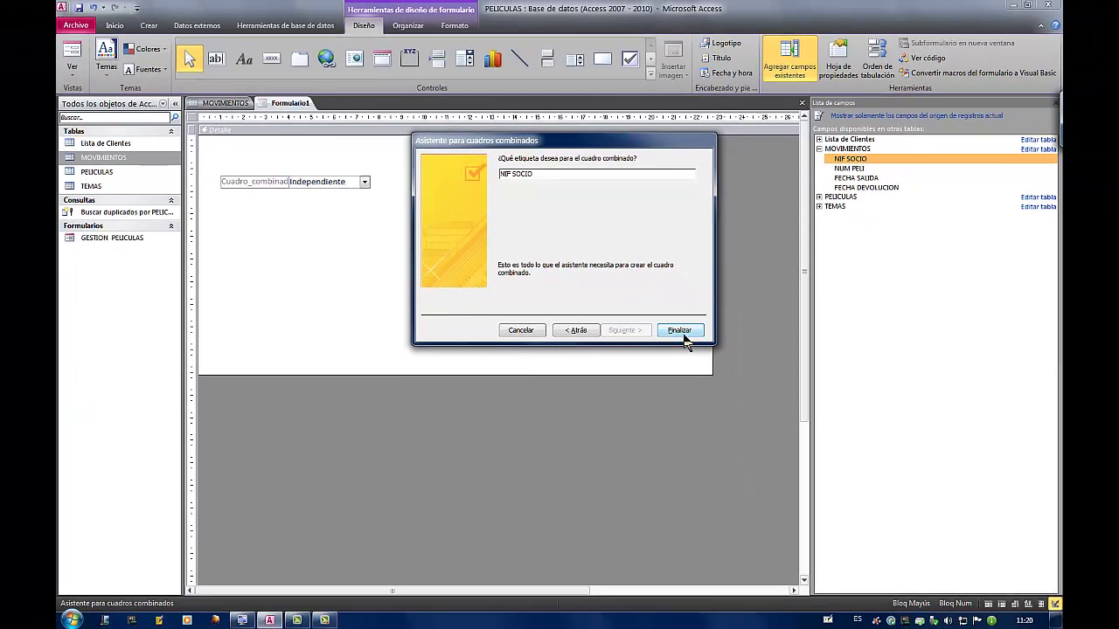
click(682, 333)
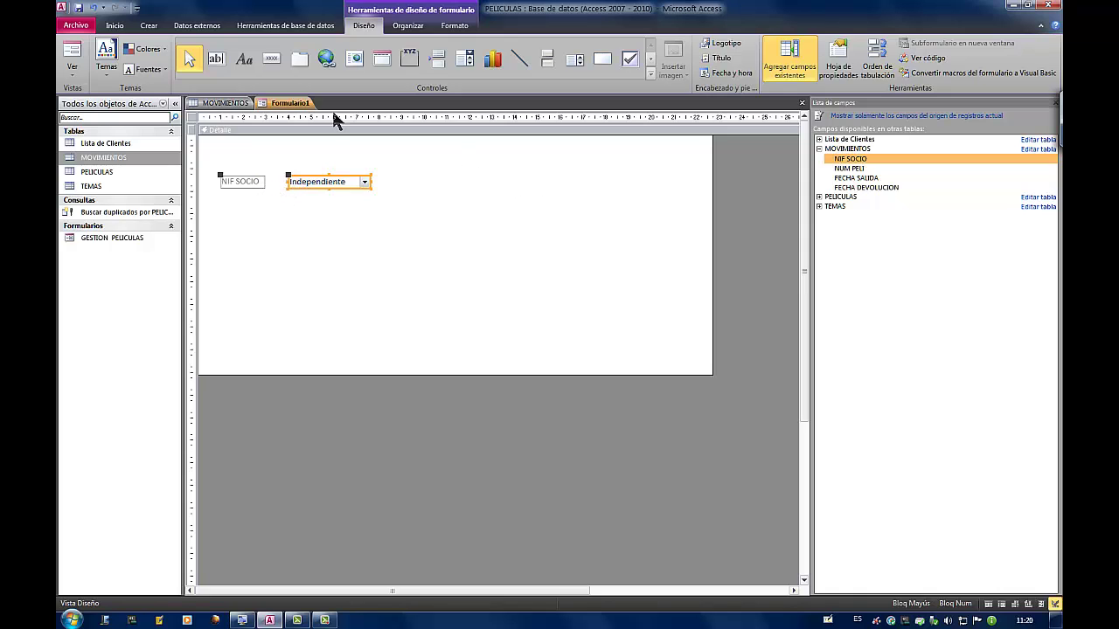
Check the NIF SOCIO combo box's list in Form view without choosing an entry, and return to Design view
click(75, 54)
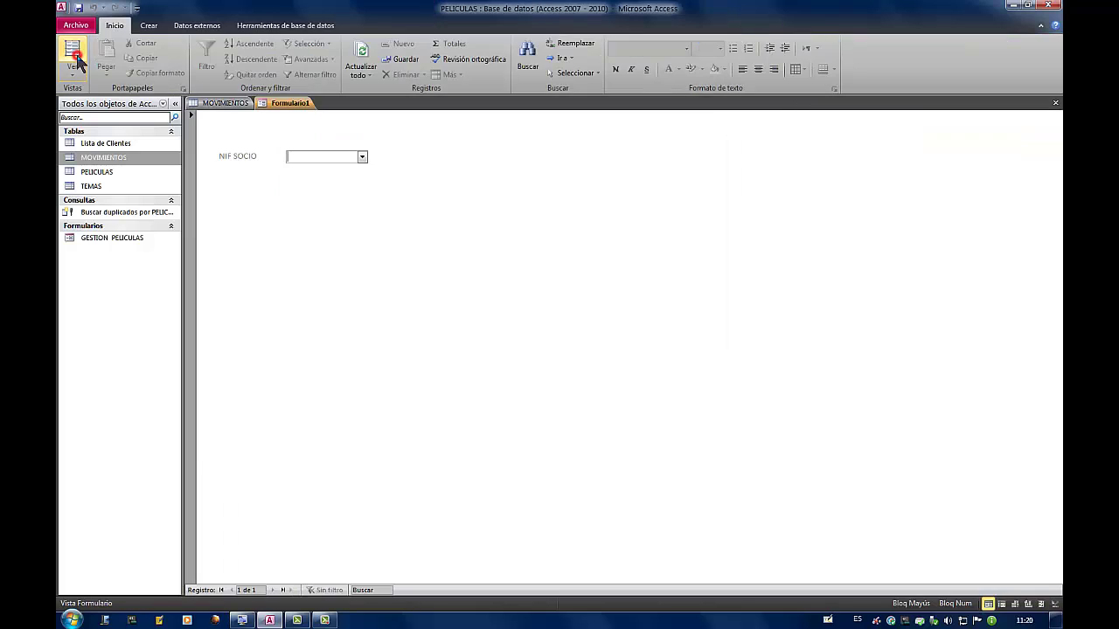
click(362, 156)
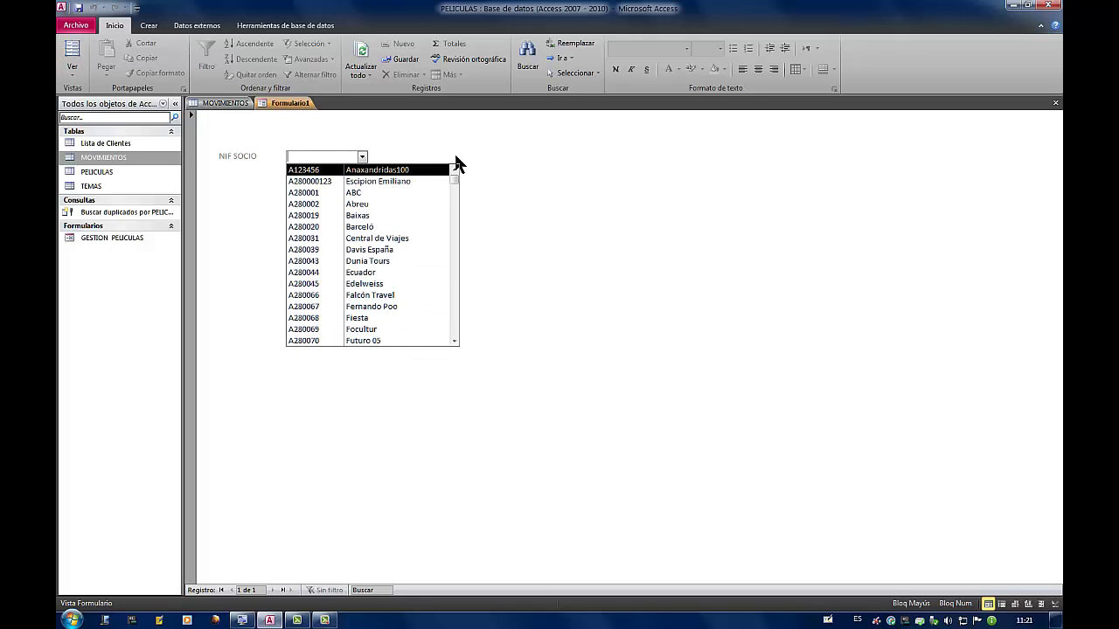
click(529, 144)
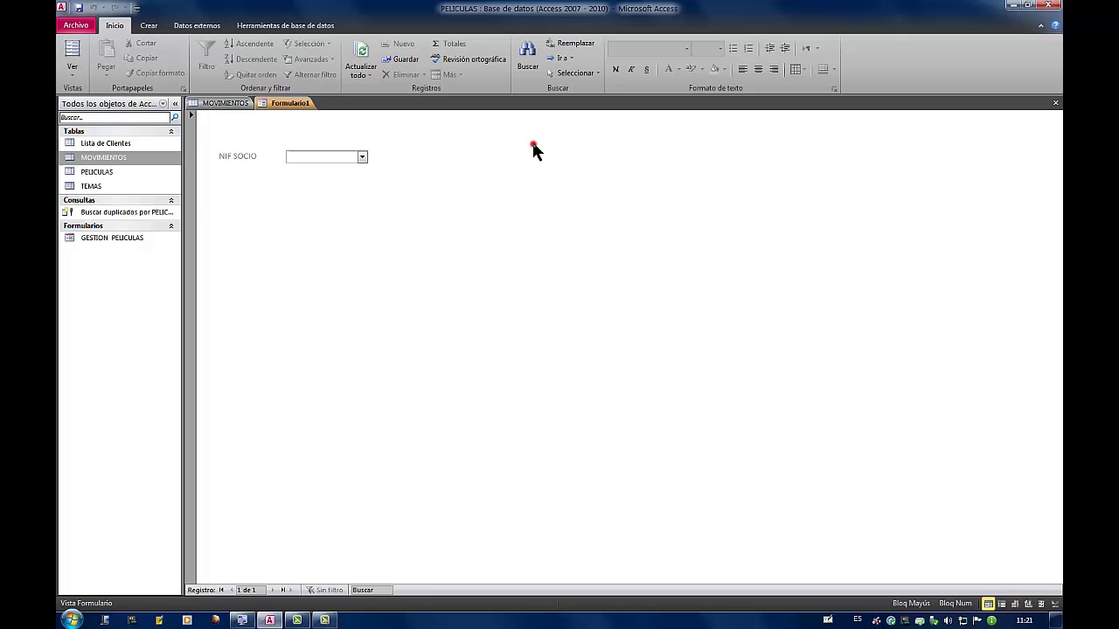
click(73, 74)
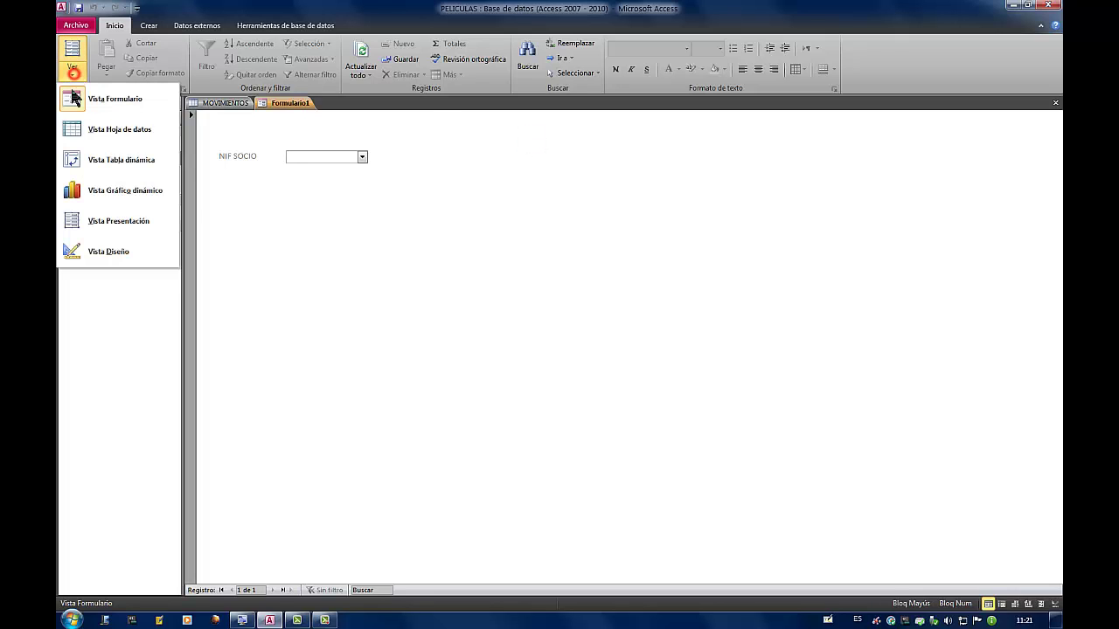
click(75, 252)
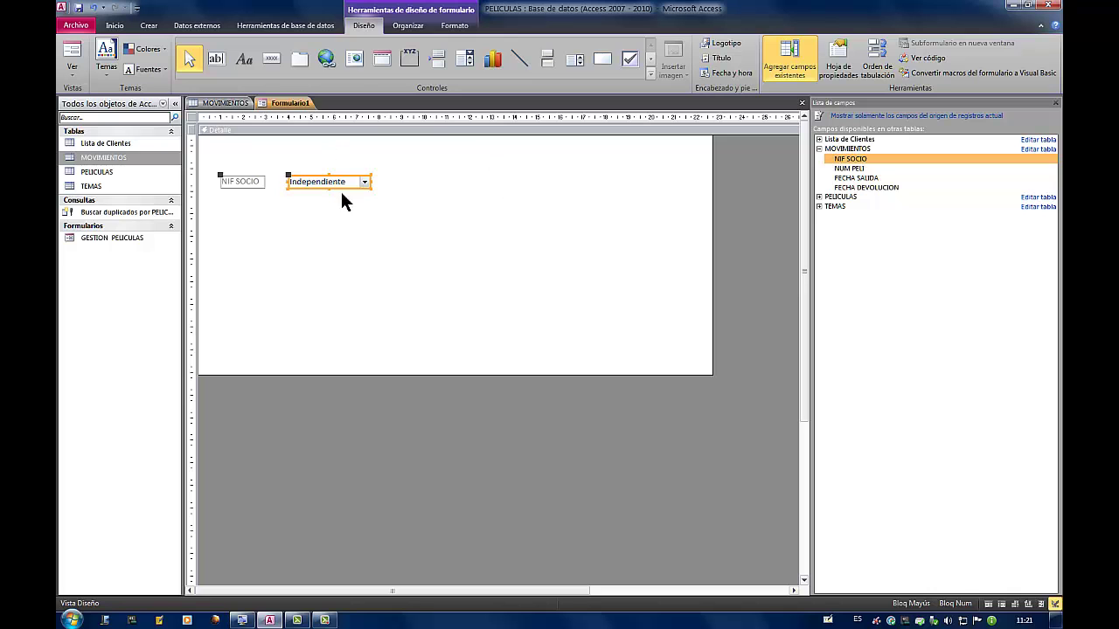
Draw a second combo box about 8 cm wide beside NIF SOCIO, looking up the NIF and NOMBRE fields from the Lista de Clientes table
click(466, 60)
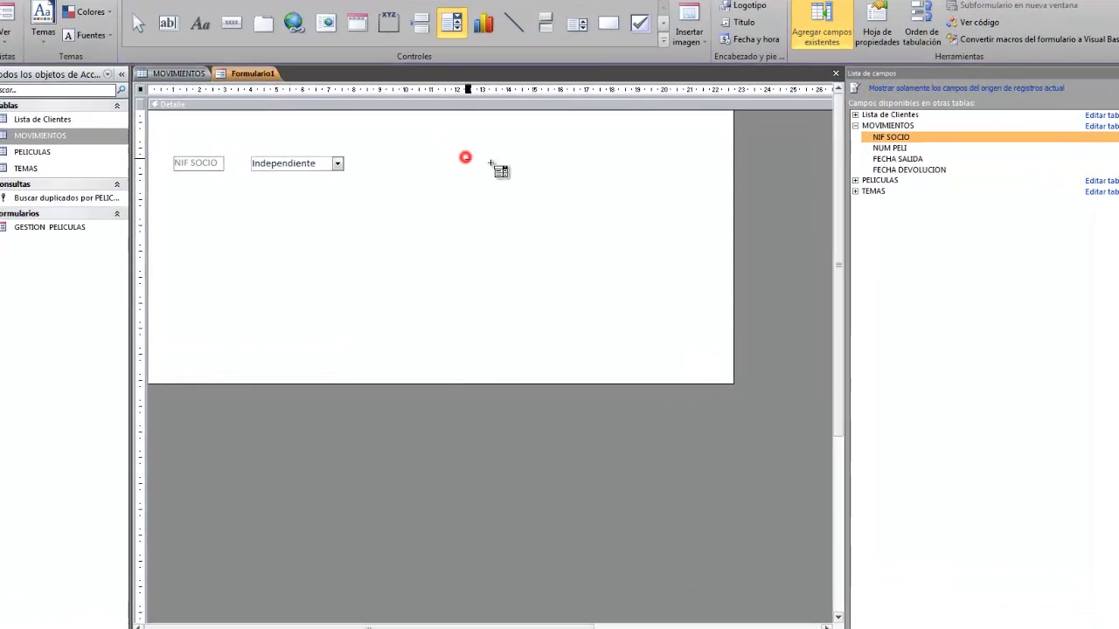
drag(465, 158, 687, 150)
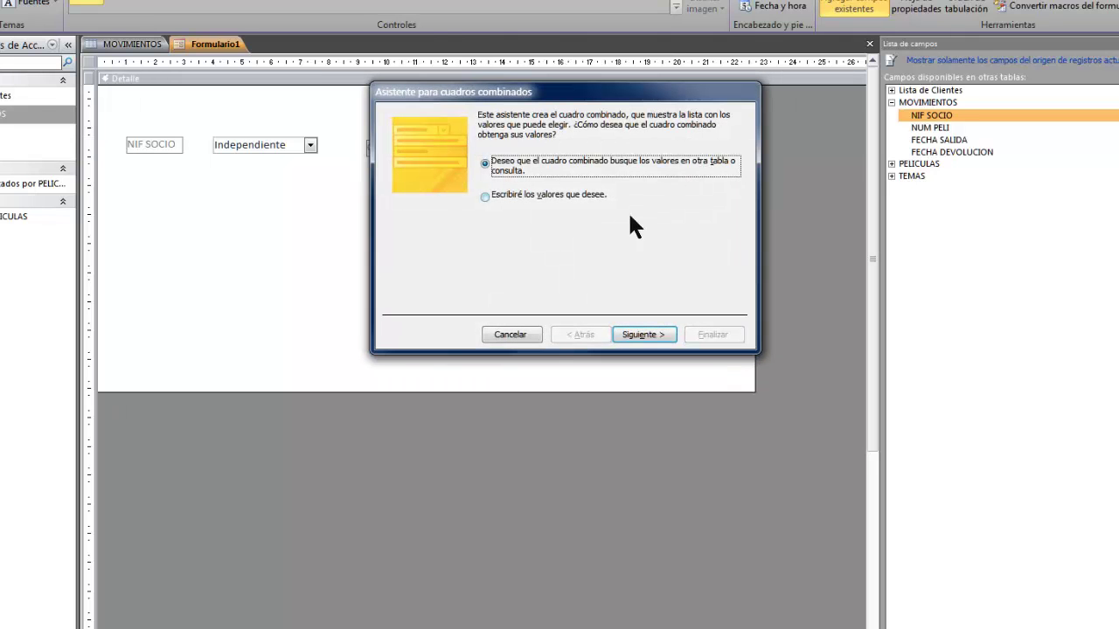
click(642, 335)
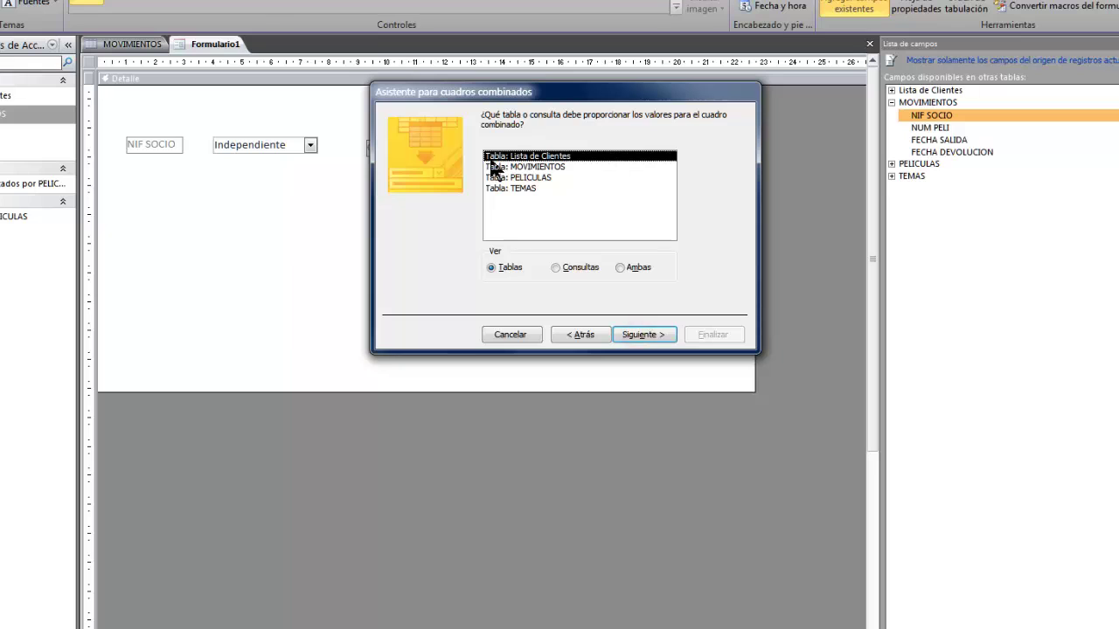
click(640, 336)
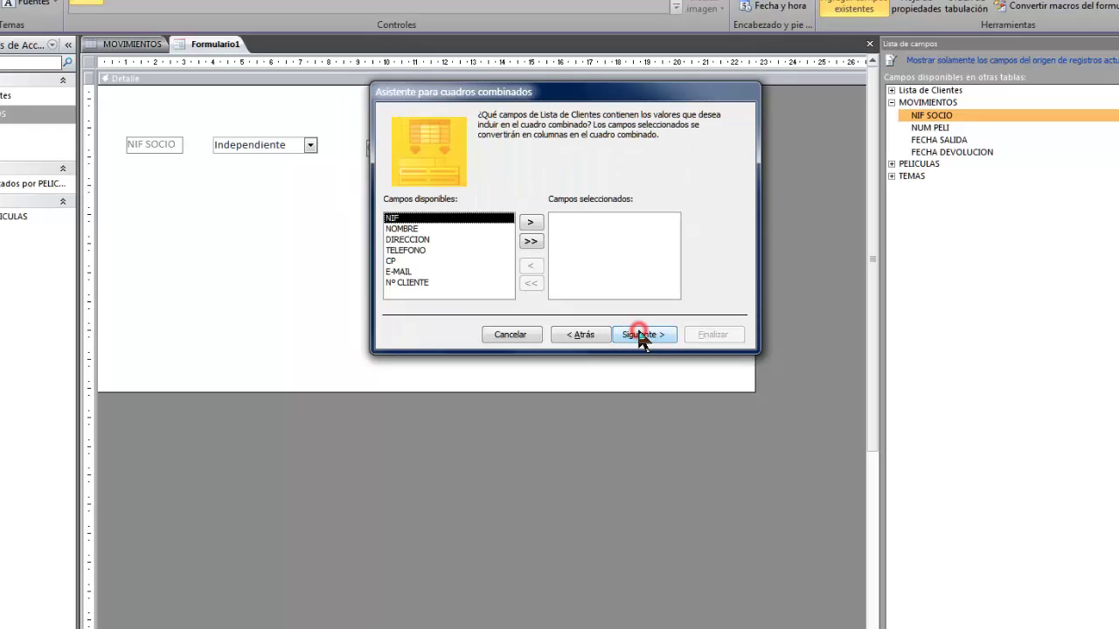
click(531, 223)
click(532, 223)
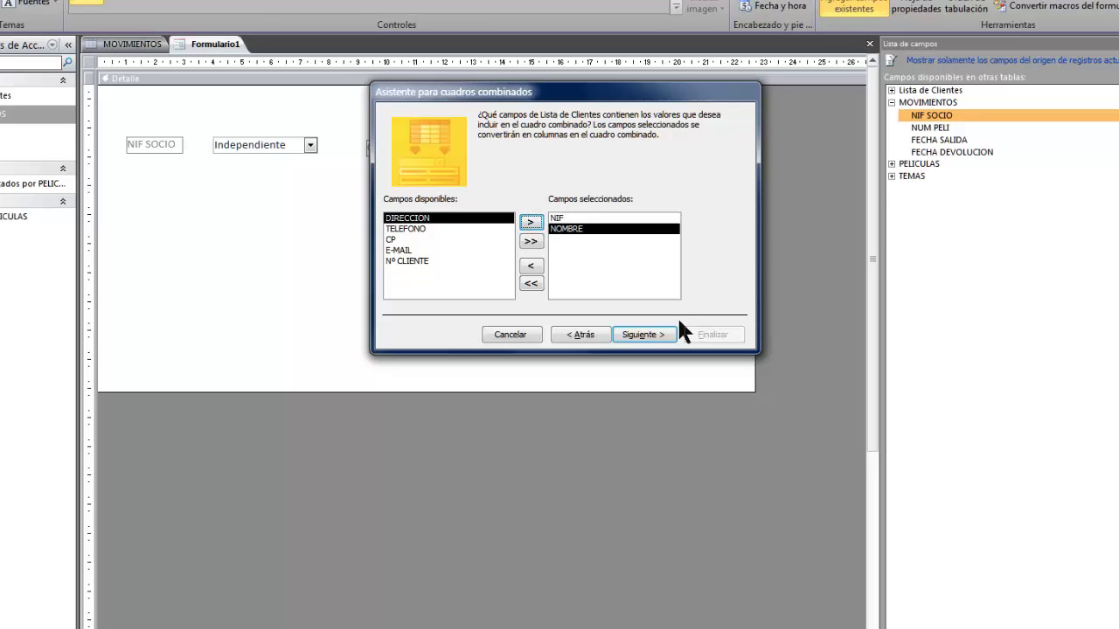
click(647, 337)
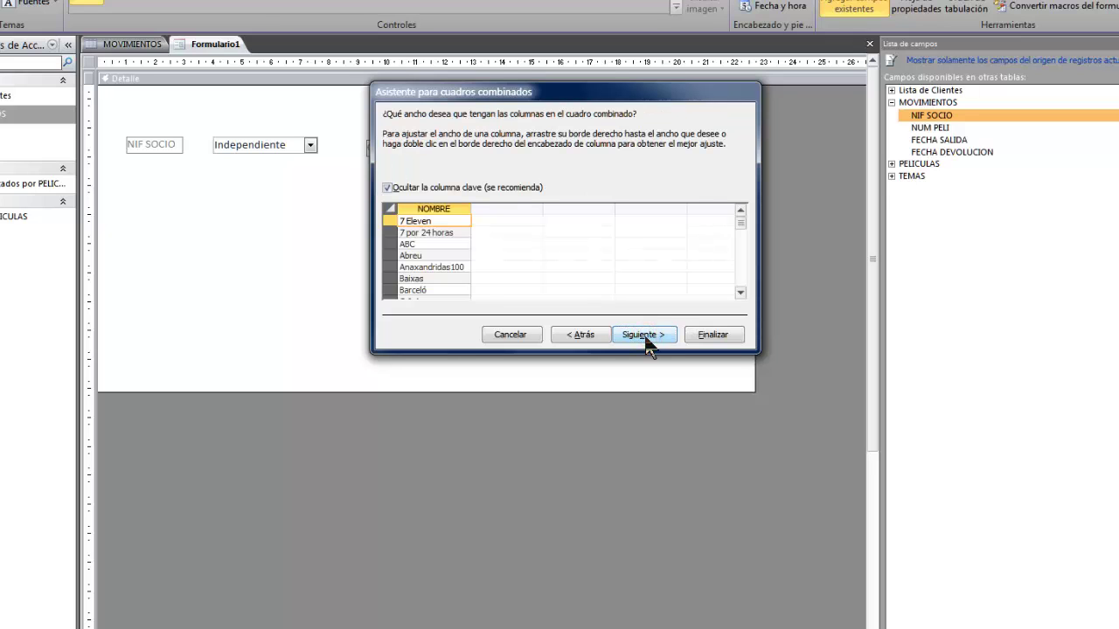
Show the key column in the second combo box, place NOMBRE before NIF and fit the NOMBRE column's width to its contents
click(386, 187)
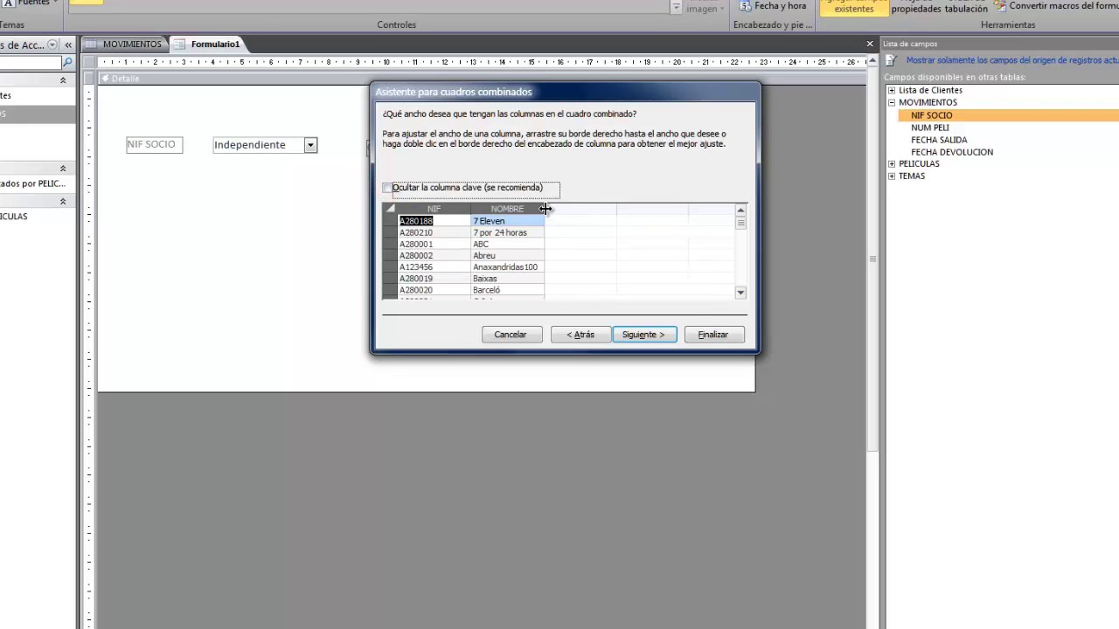
drag(544, 210, 646, 210)
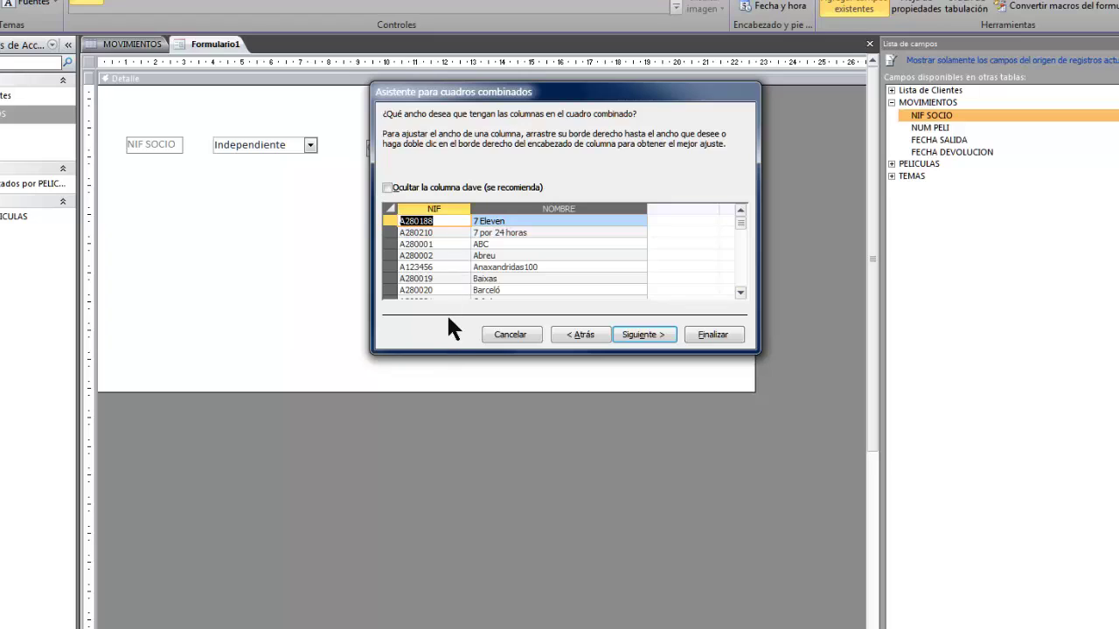
click(437, 208)
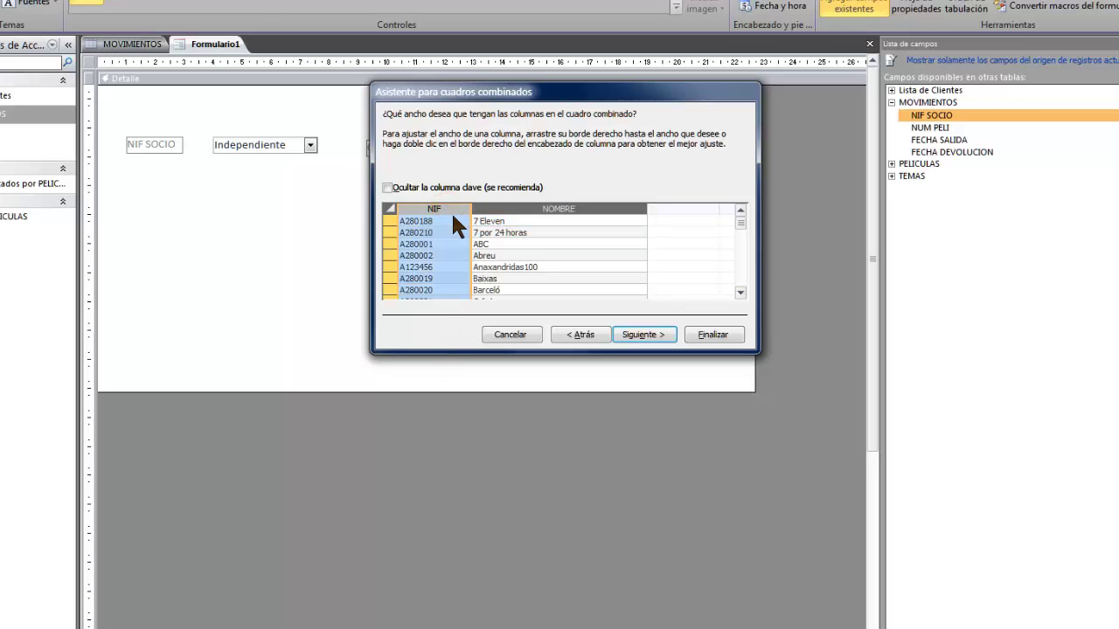
click(453, 219)
drag(612, 223, 657, 211)
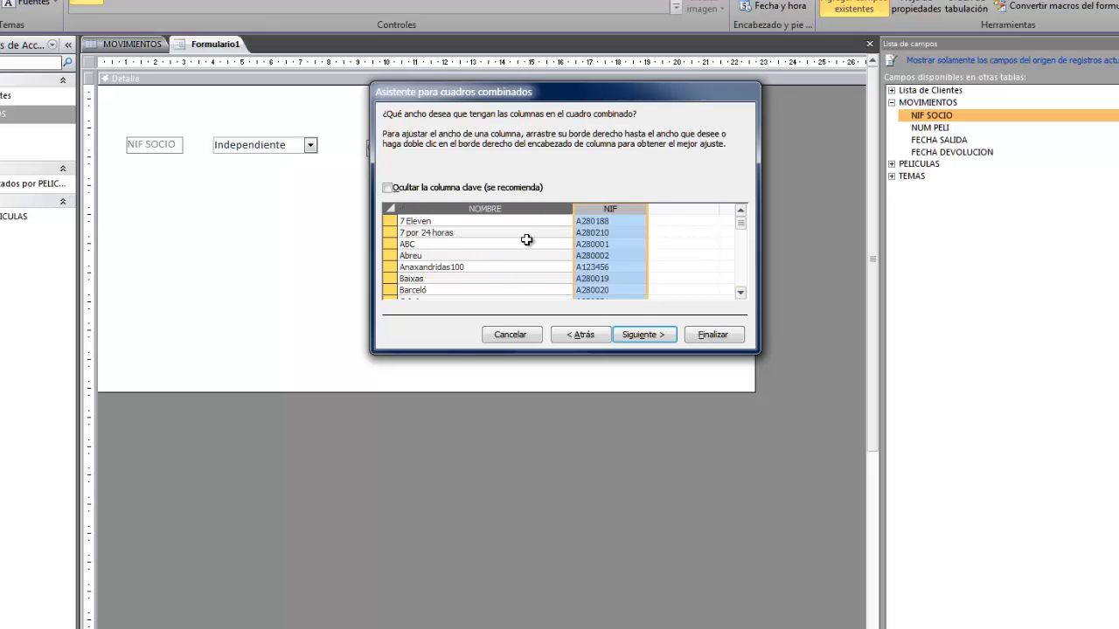
double_click(577, 208)
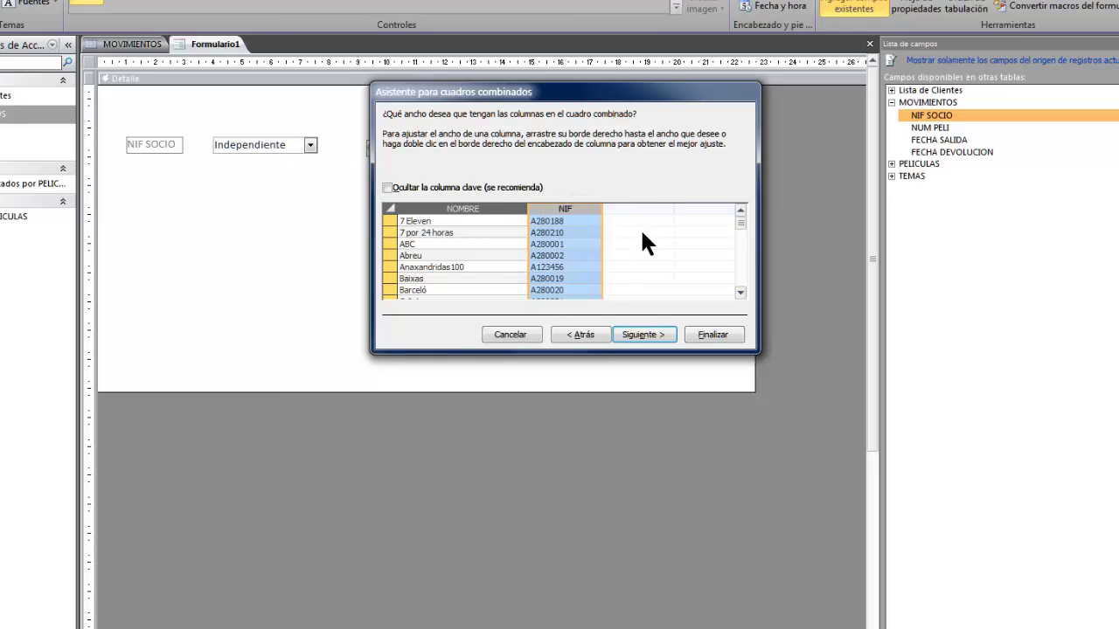
click(643, 335)
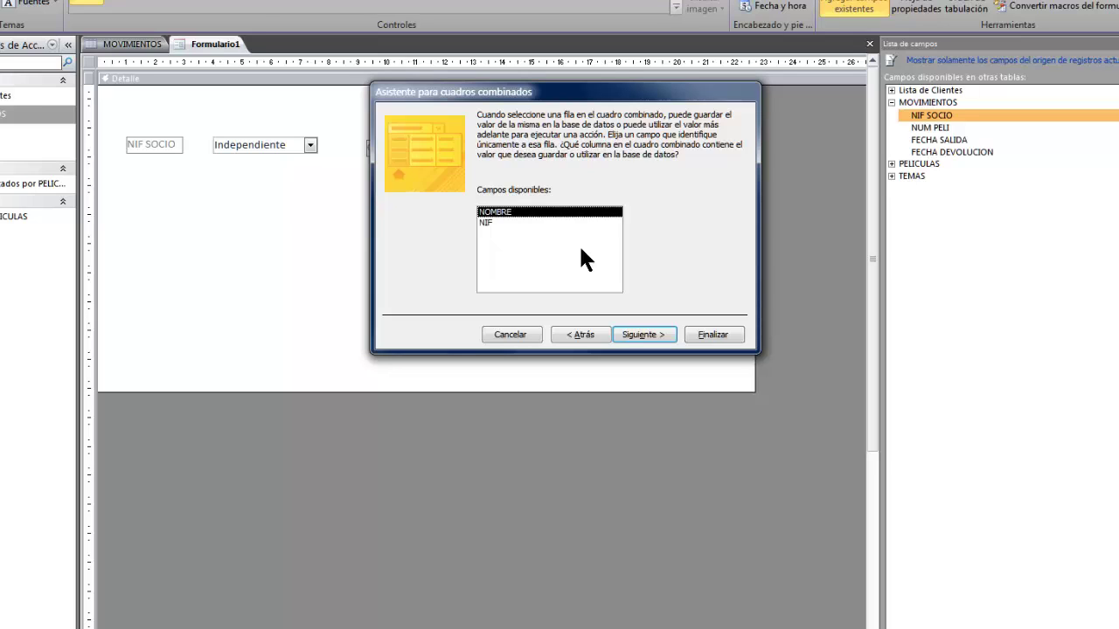
Choose NIF as the second combo box's stored value, label it NOMBRE SOCIO and finish the wizard
click(489, 222)
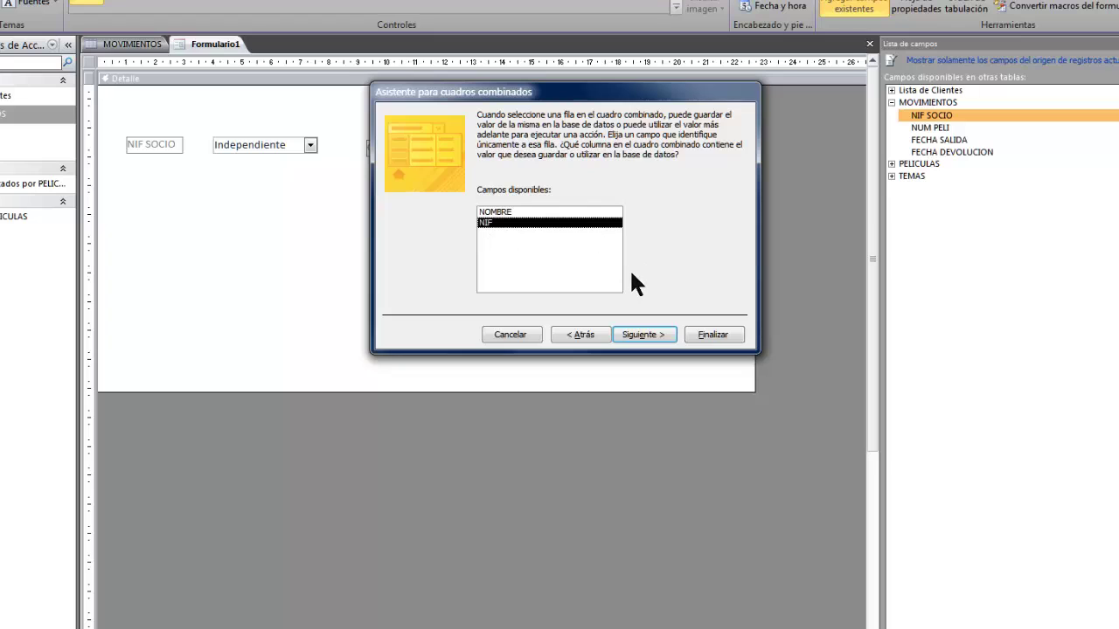
click(643, 335)
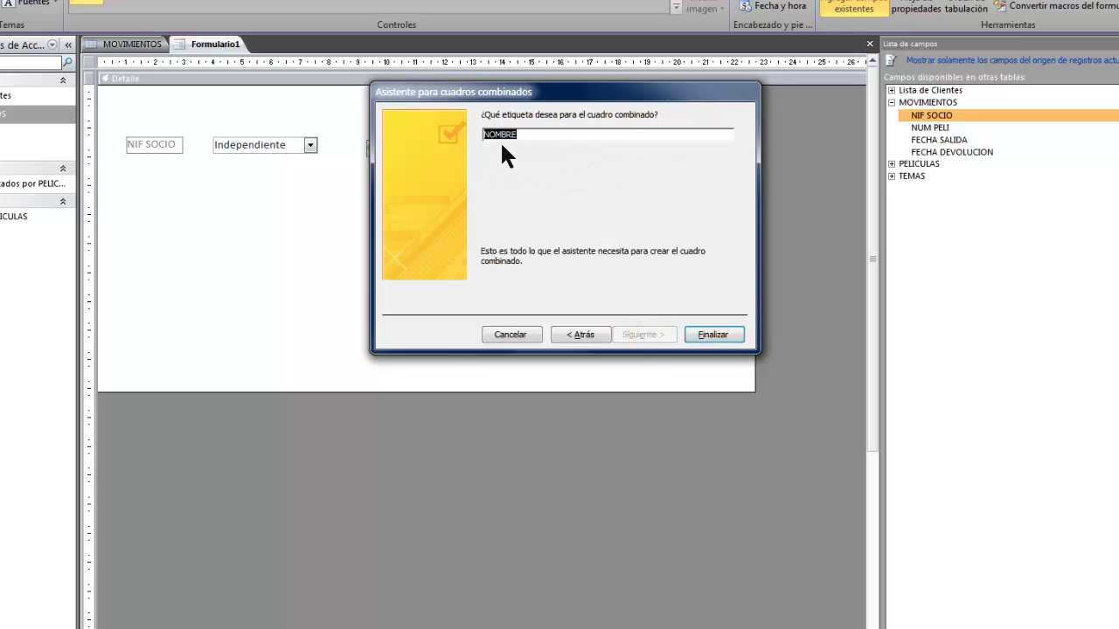
click(573, 133)
click(552, 166)
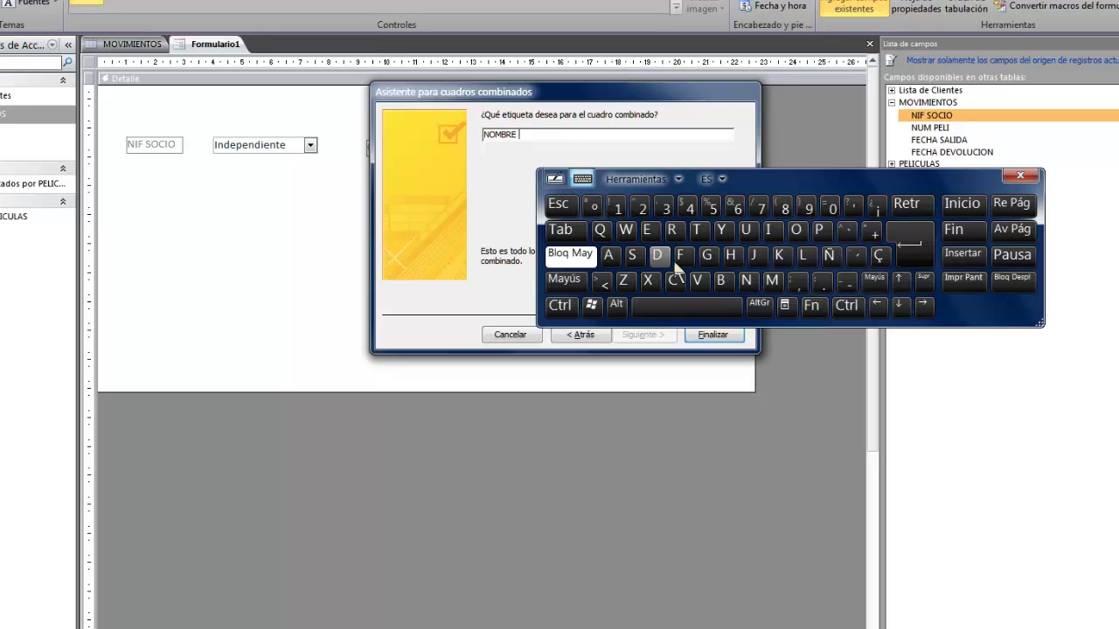
click(632, 255)
click(796, 229)
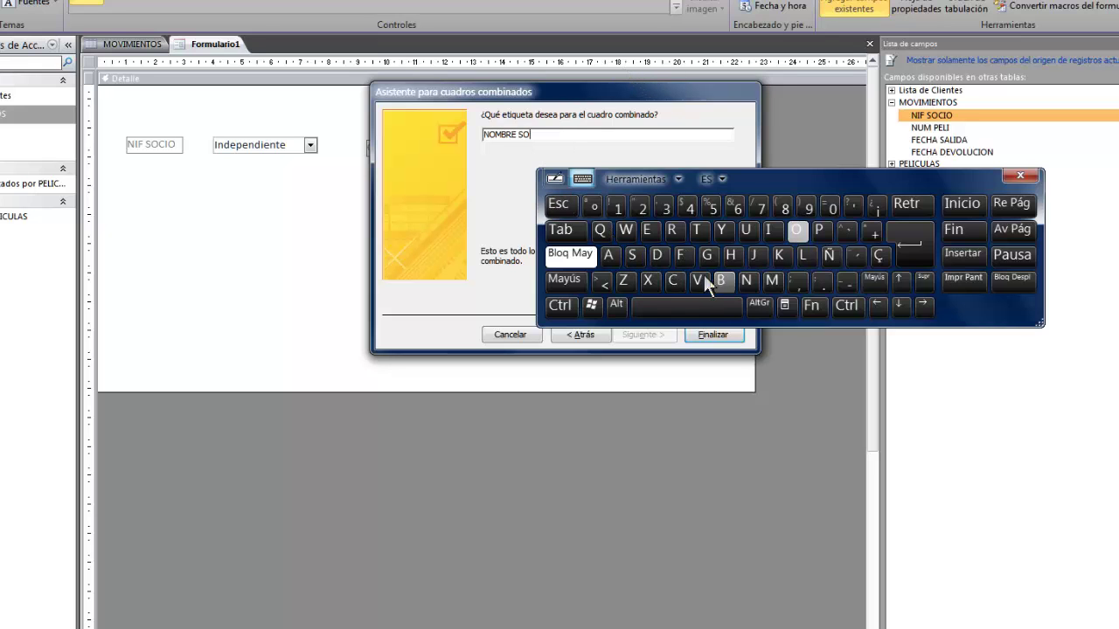
click(683, 278)
click(772, 230)
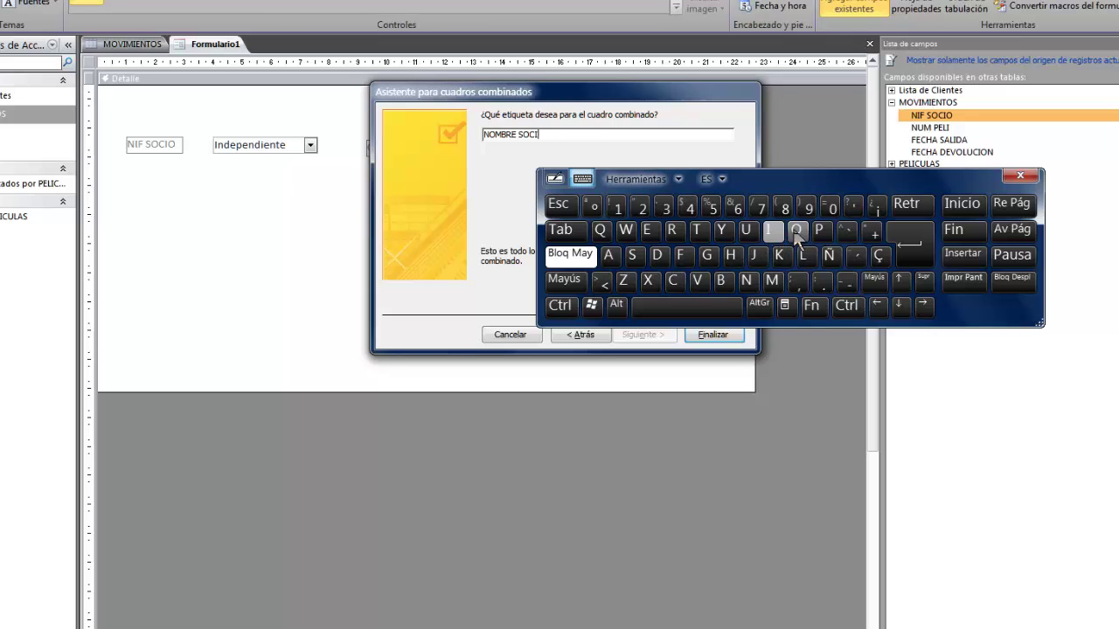
click(796, 230)
click(1020, 176)
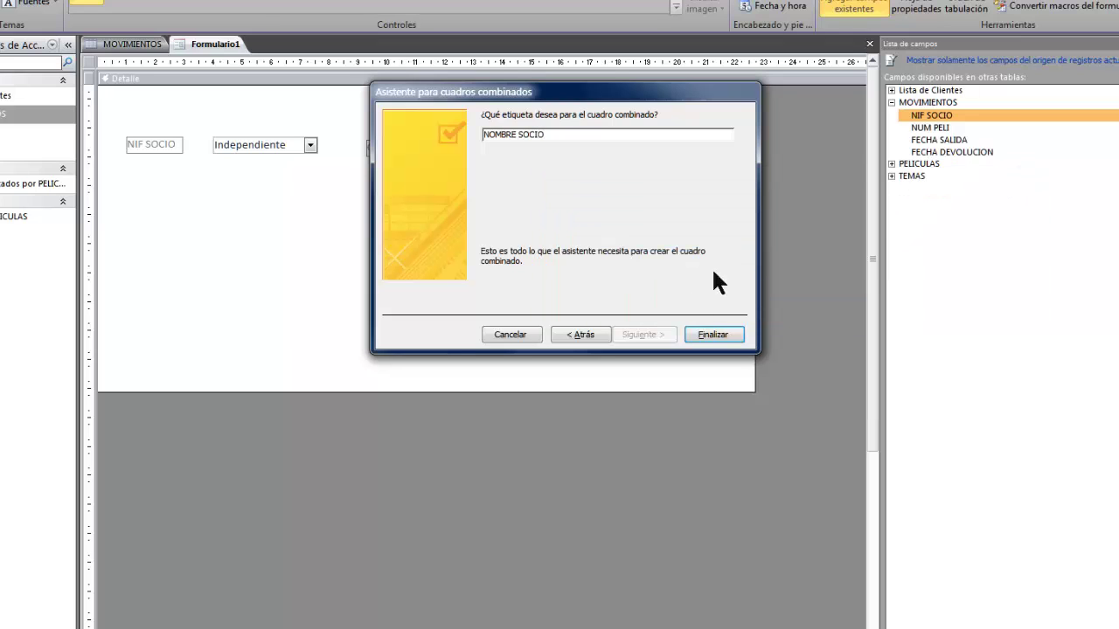
click(735, 335)
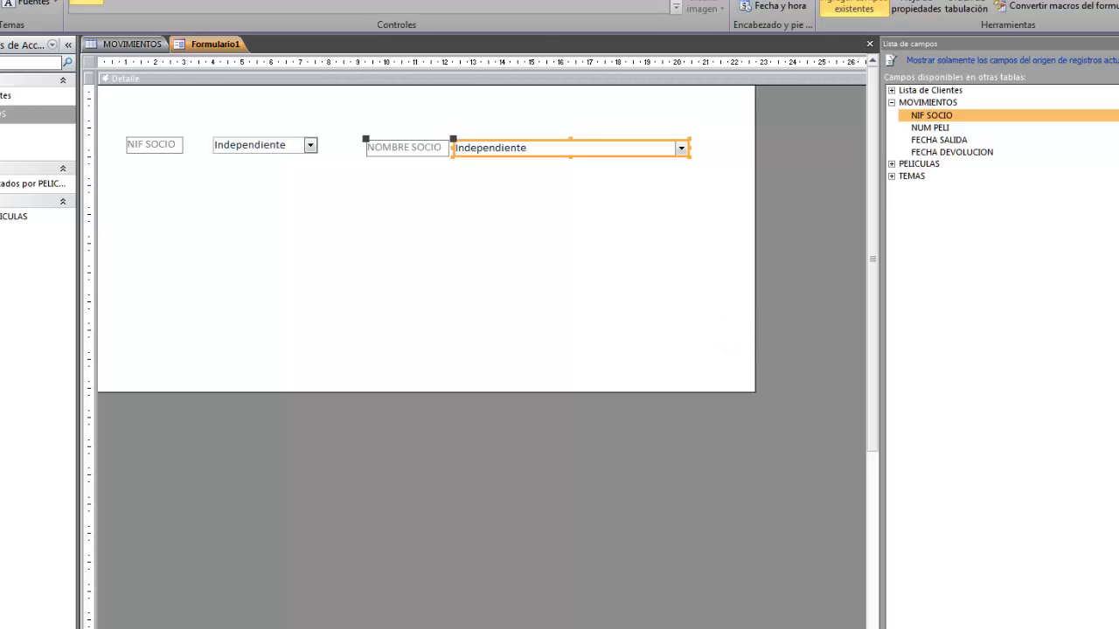
Switch the form to Form view and examine the NOMBRE SOCIO combo box's list
key(F5)
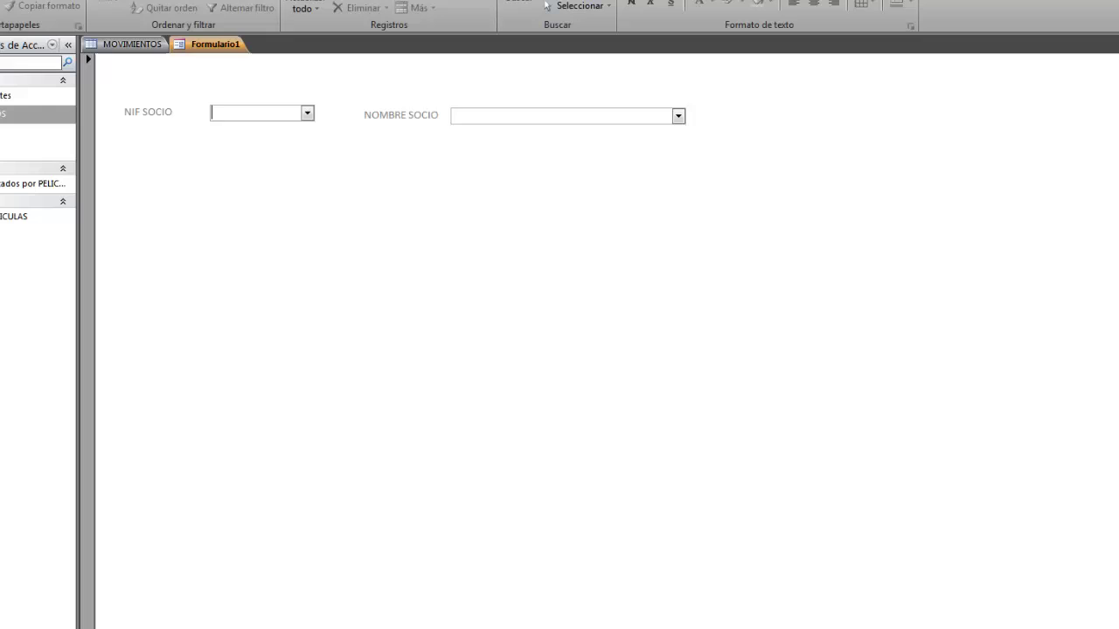
click(678, 117)
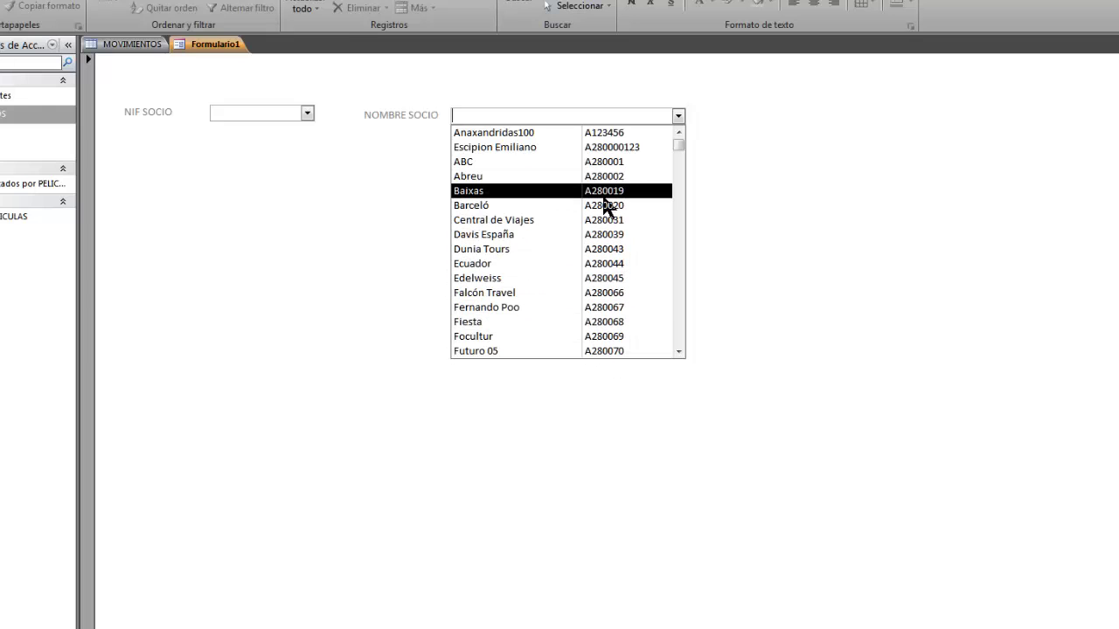
Compare the NIF SOCIO and NOMBRE SOCIO lists with the NIF SOCIO field of the MOVIMIENTOS table
click(308, 113)
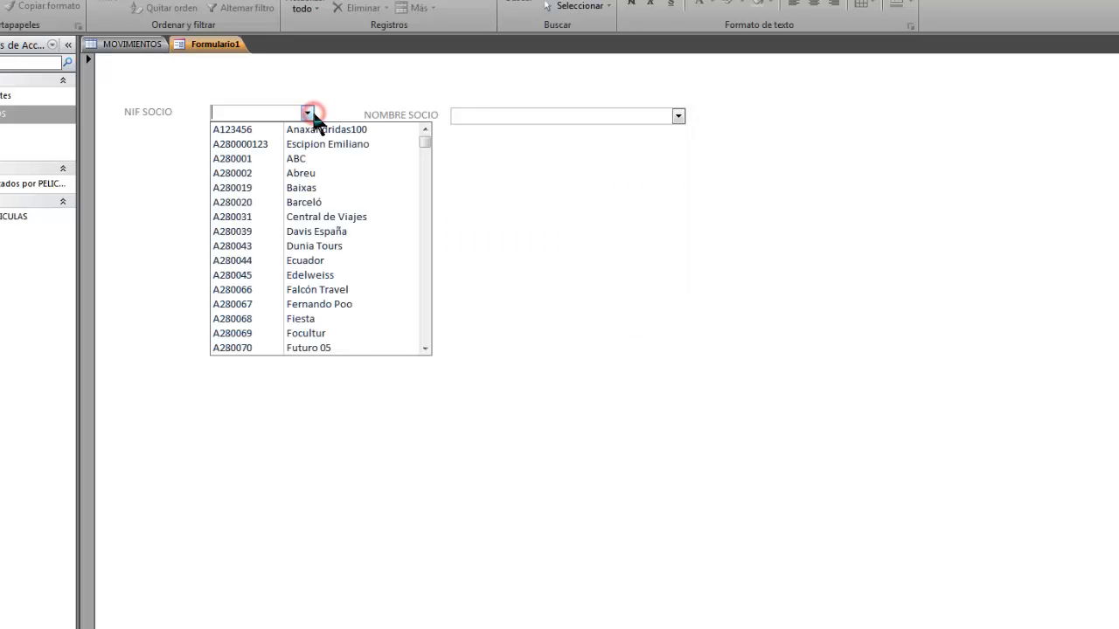
click(679, 115)
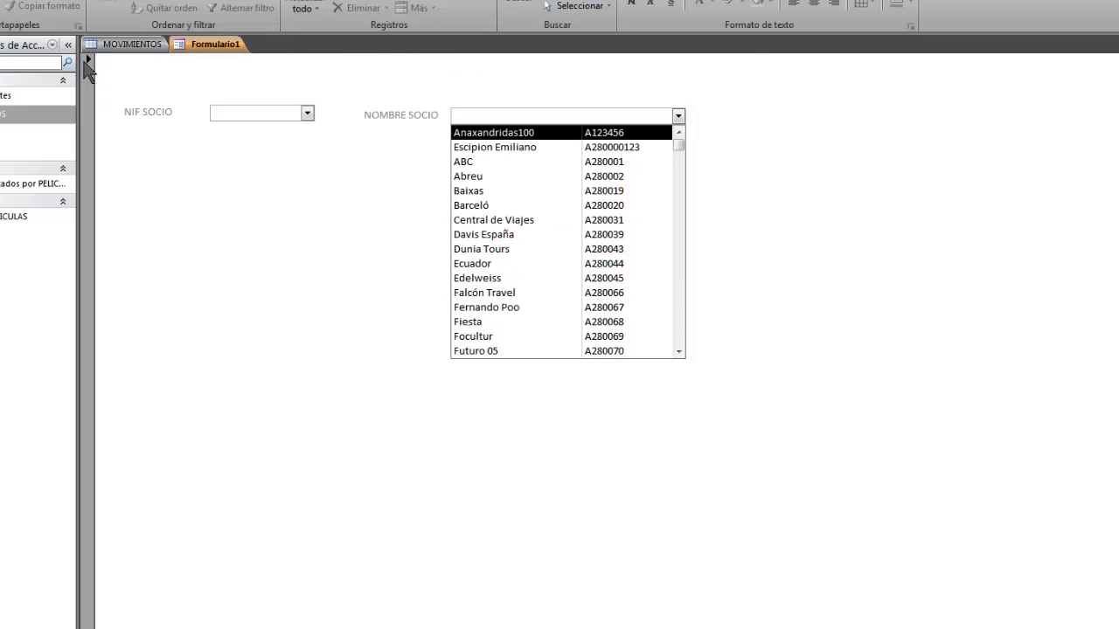
click(122, 44)
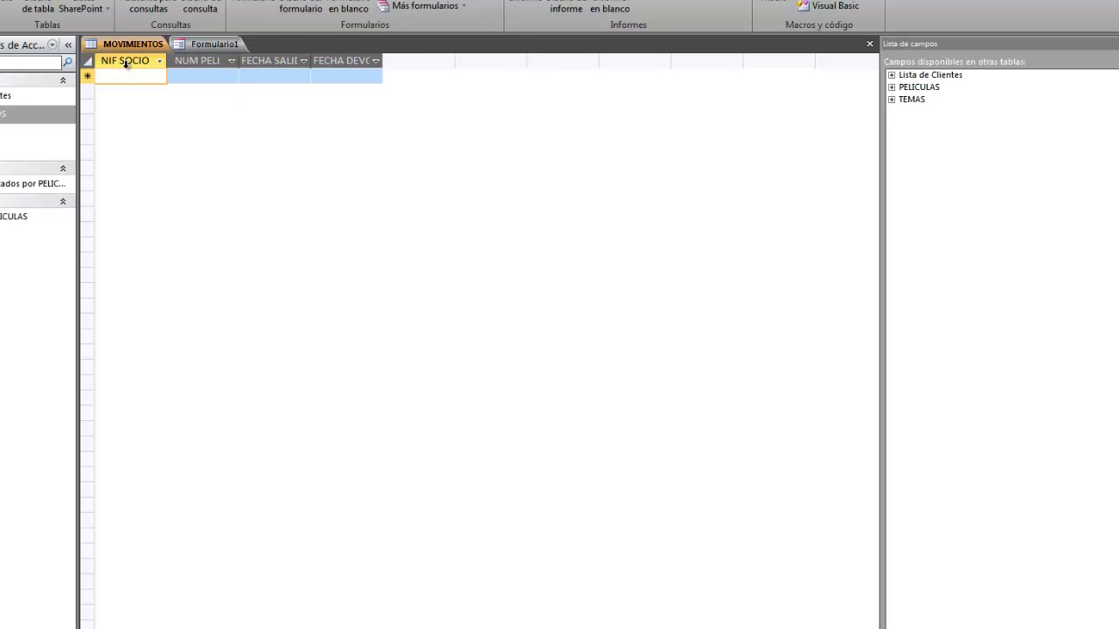
click(213, 44)
click(681, 113)
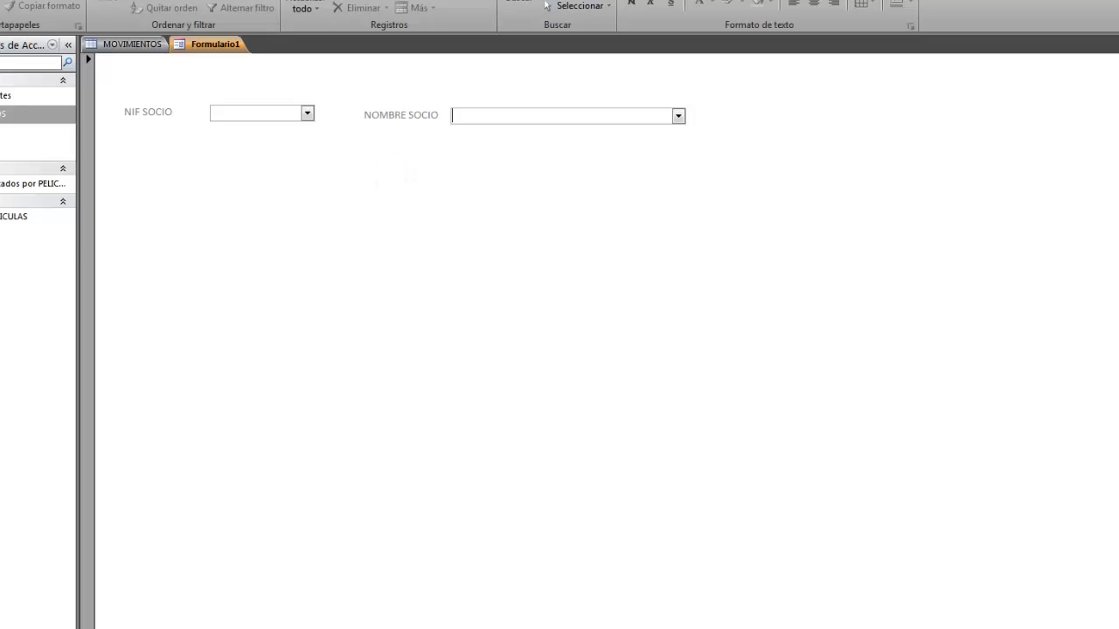
In Design view, draw a combo box about 3.4 cm wide below the NIF SOCIO box, looking up NUMERO and TITULO from the PELICULAS table
click(2, 18)
click(35, 233)
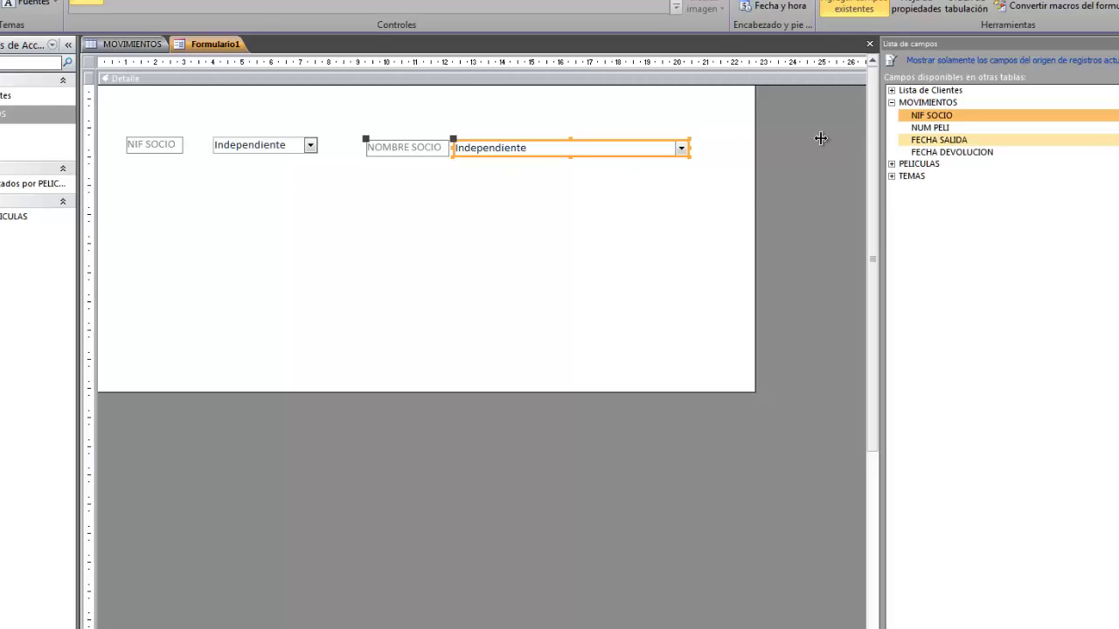
click(84, 77)
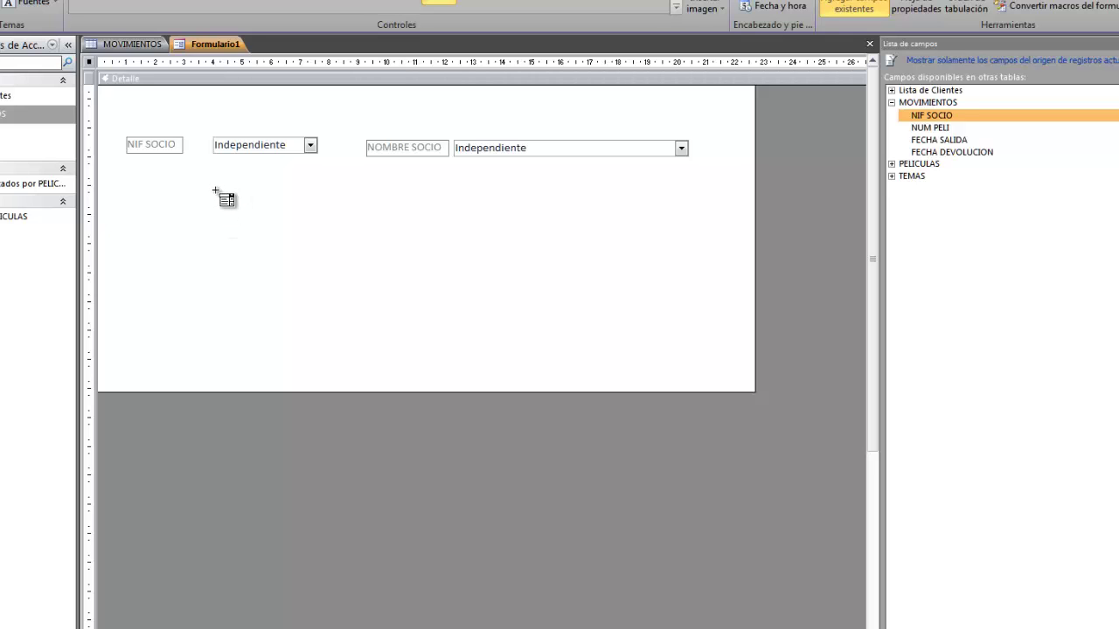
drag(215, 177, 313, 193)
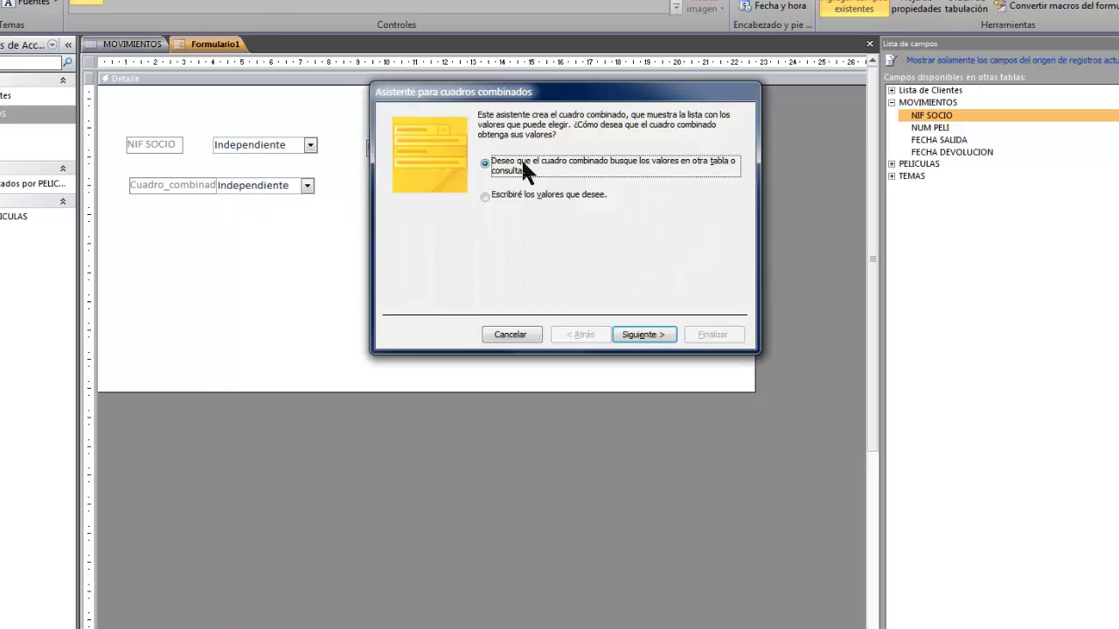
click(638, 336)
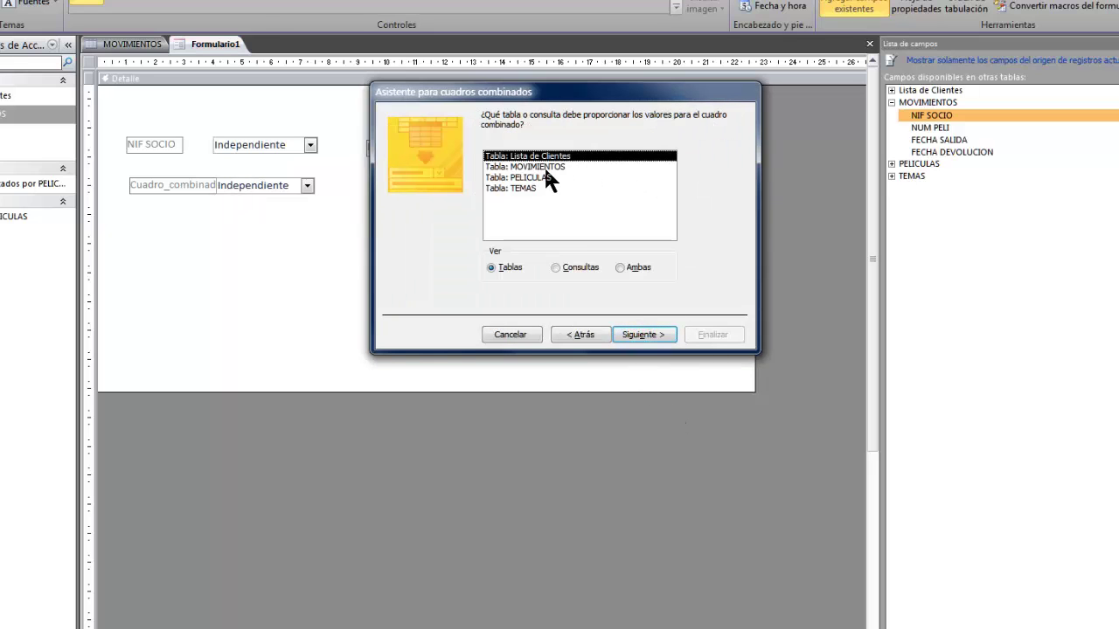
click(546, 178)
click(651, 335)
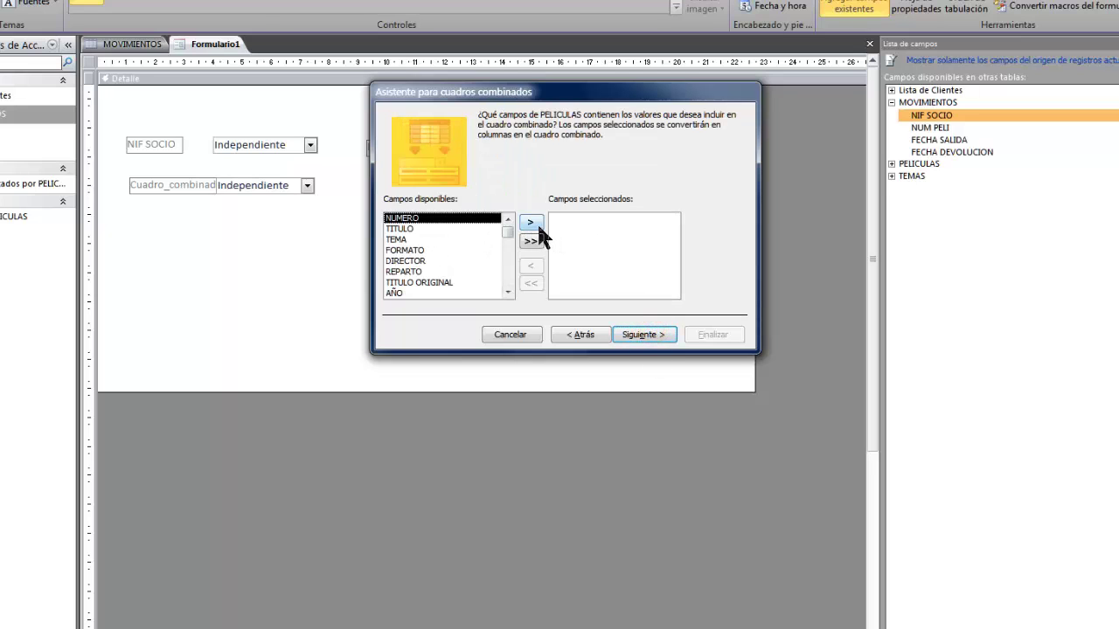
click(532, 222)
click(532, 222)
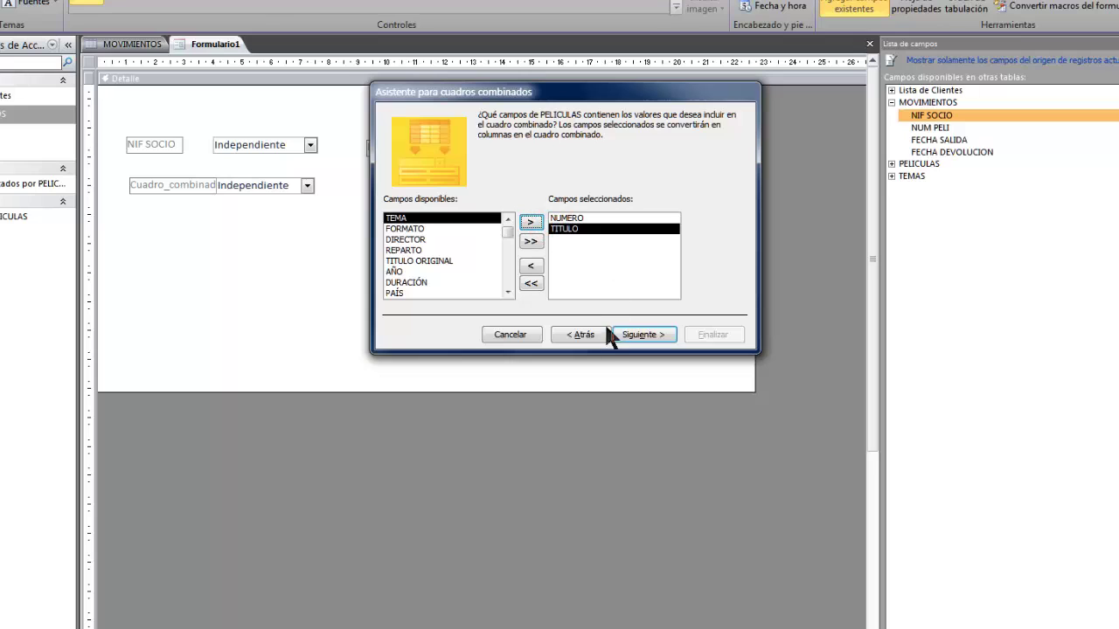
Sort the film combo box's list by NUMERO in ascending order and accept the column widths
click(638, 336)
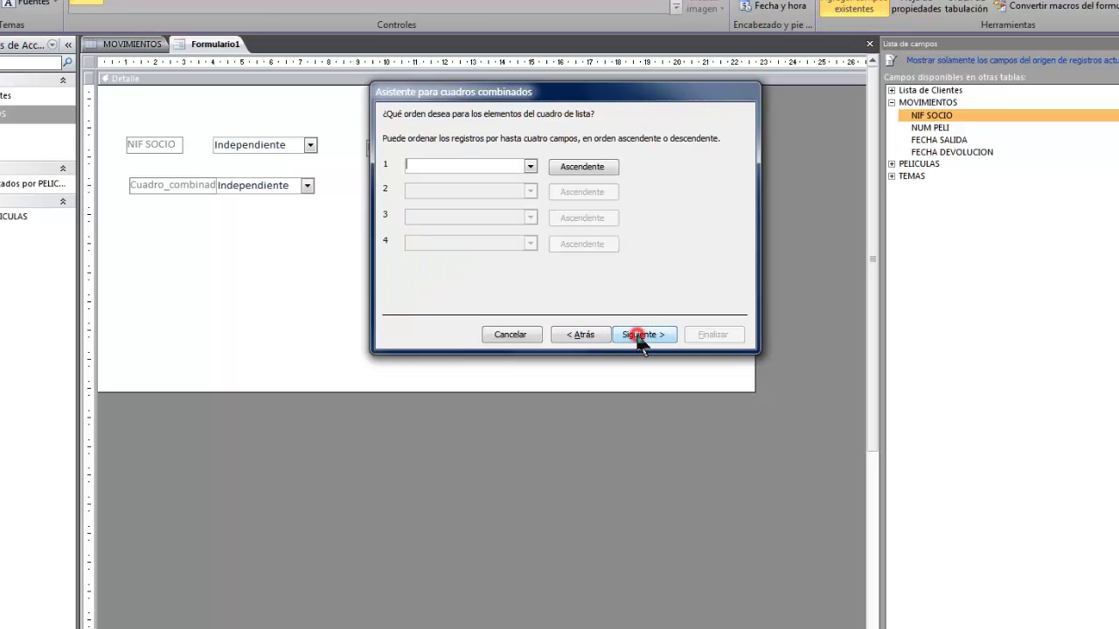
click(530, 166)
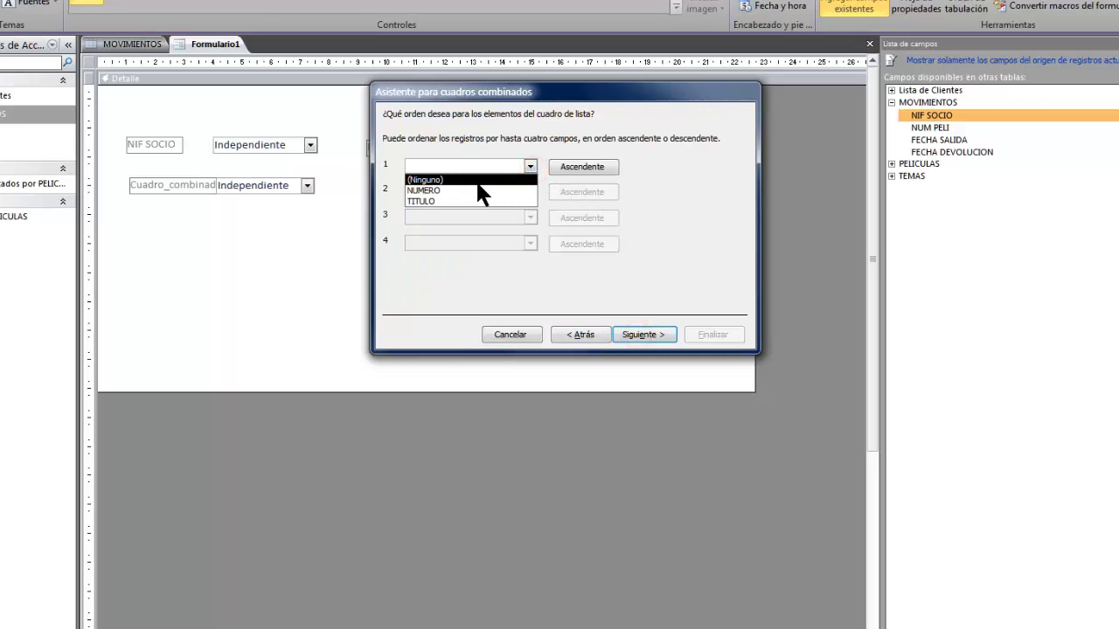
click(470, 189)
click(652, 337)
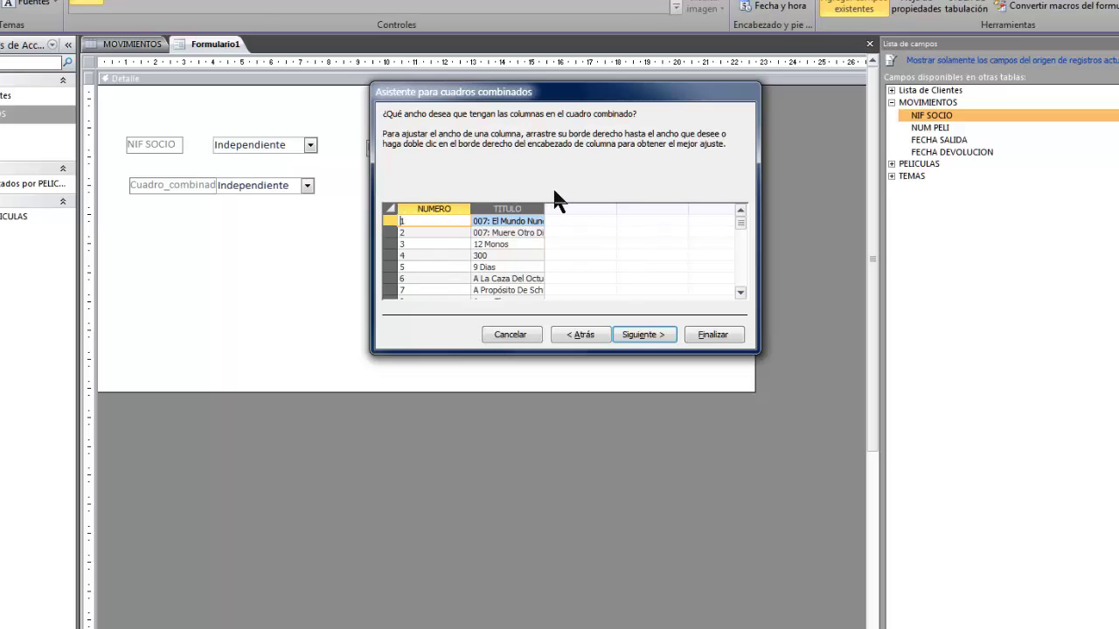
click(646, 338)
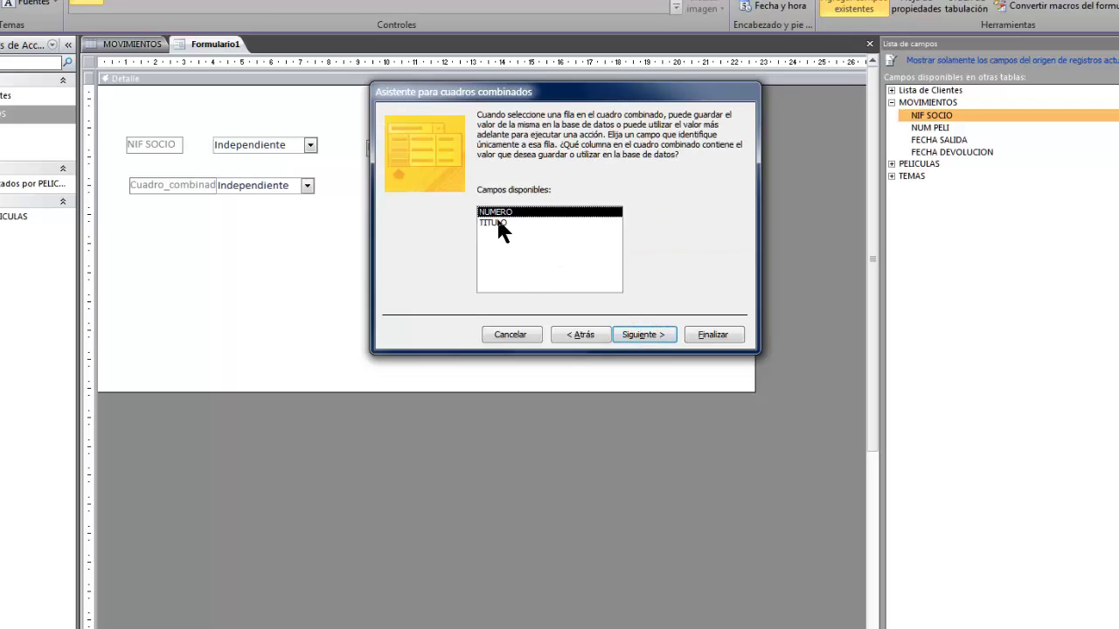
Keep NUMERO as the stored value, label the combo box NUMERO PELICULA and shift the box clear of its label
click(645, 335)
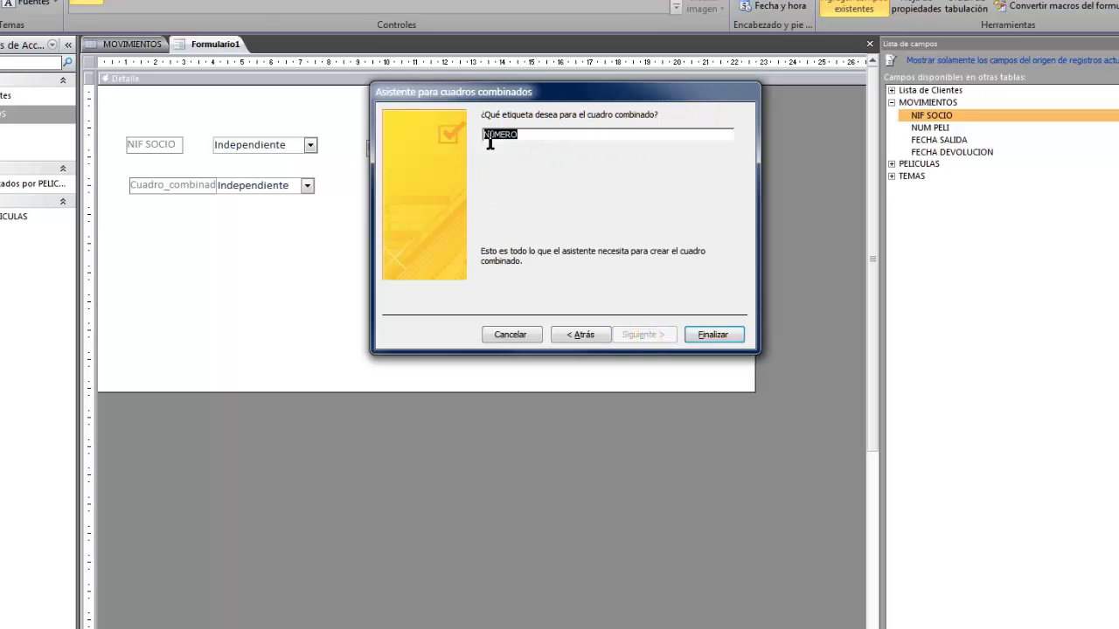
click(573, 136)
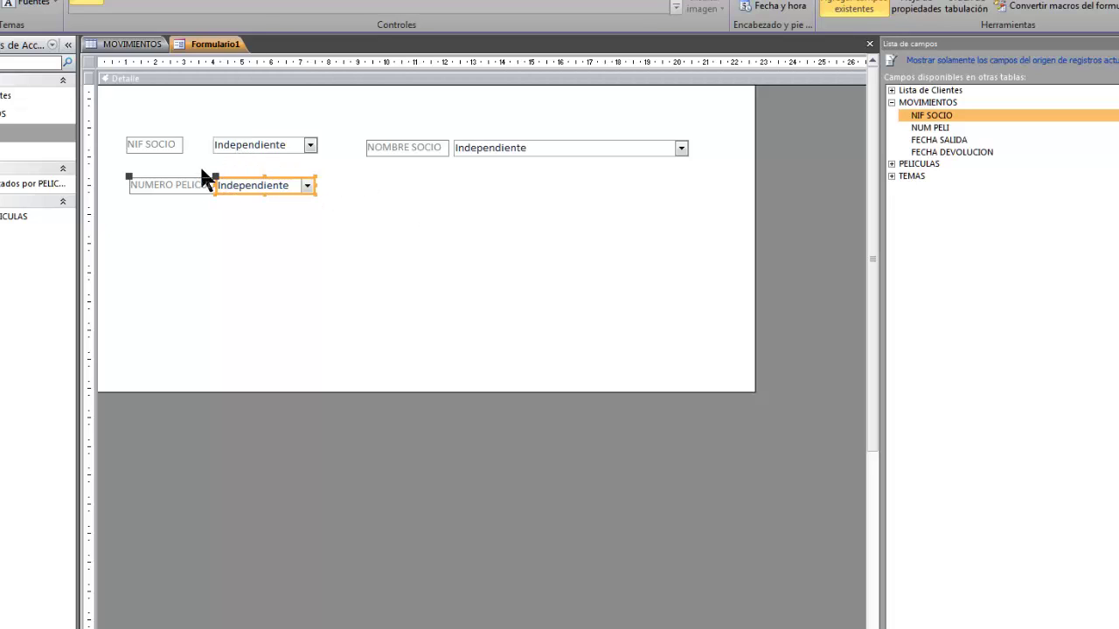
mouse_move(215, 179)
mouse_down()
mouse_move(264, 179)
mouse_move(217, 177)
mouse_move(245, 177)
mouse_move(235, 176)
mouse_up()
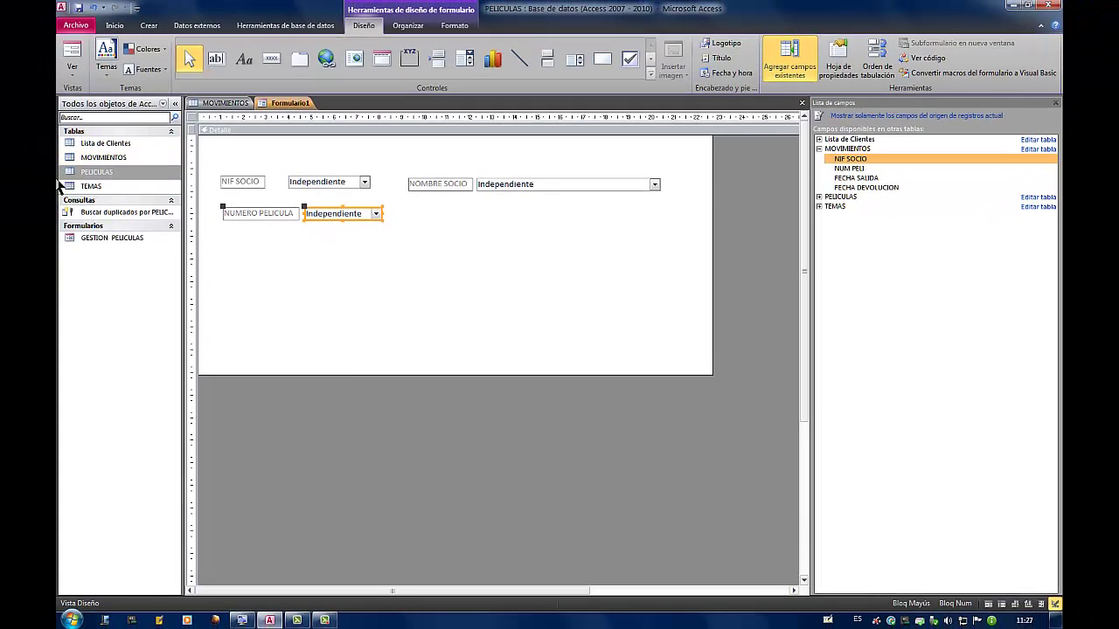
Make NUMERO the primary key of the PELICULAS table, then save and close the table design
double_click(88, 173)
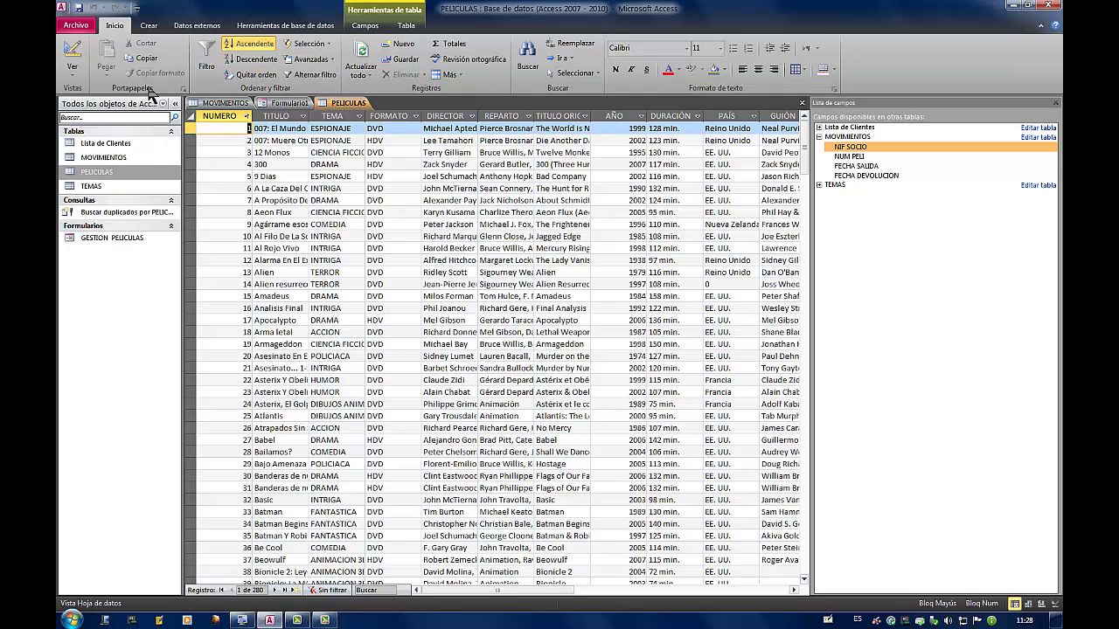
click(73, 50)
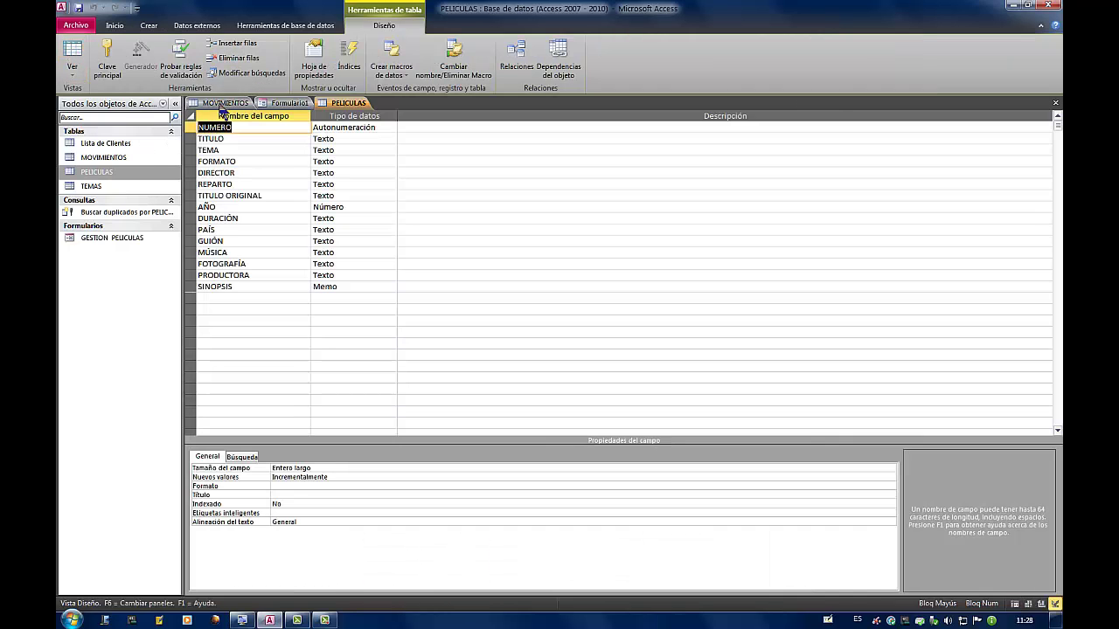
click(108, 56)
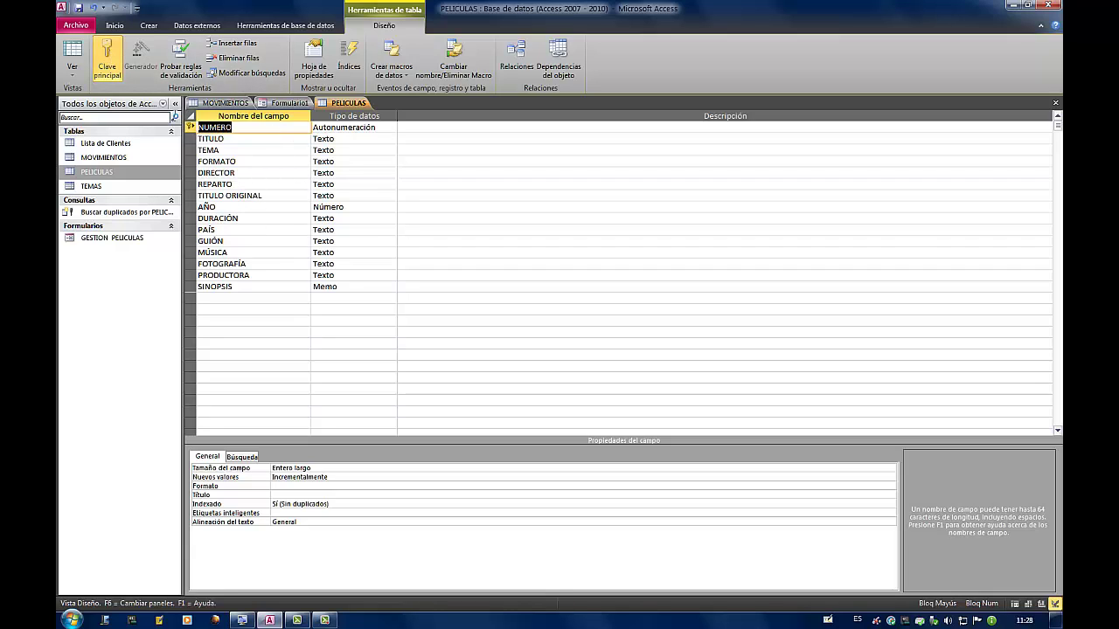
click(1055, 103)
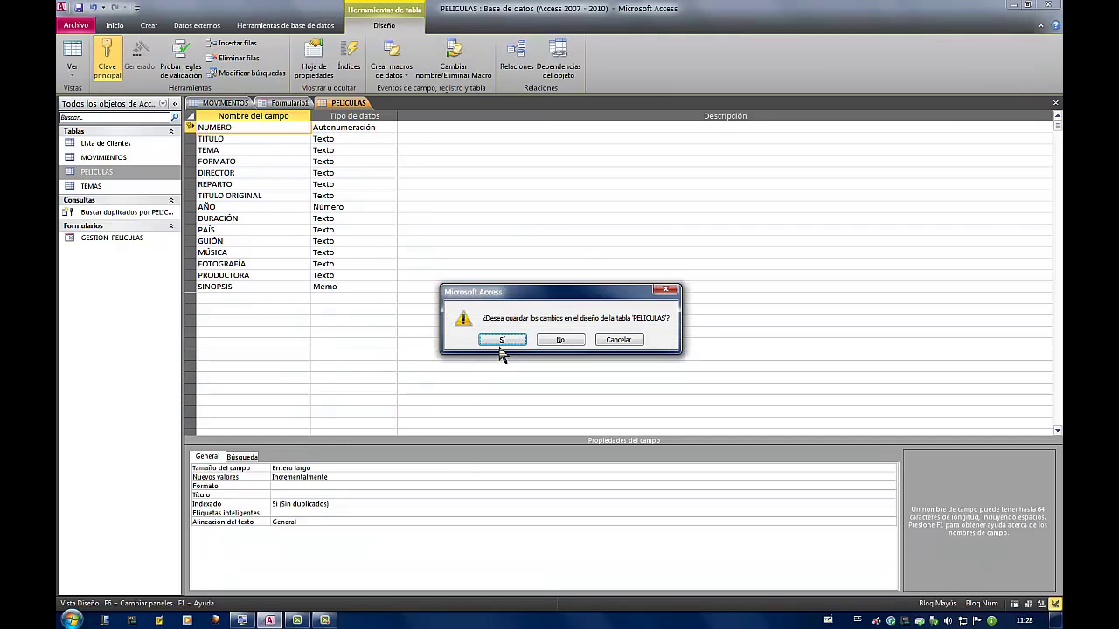
click(501, 341)
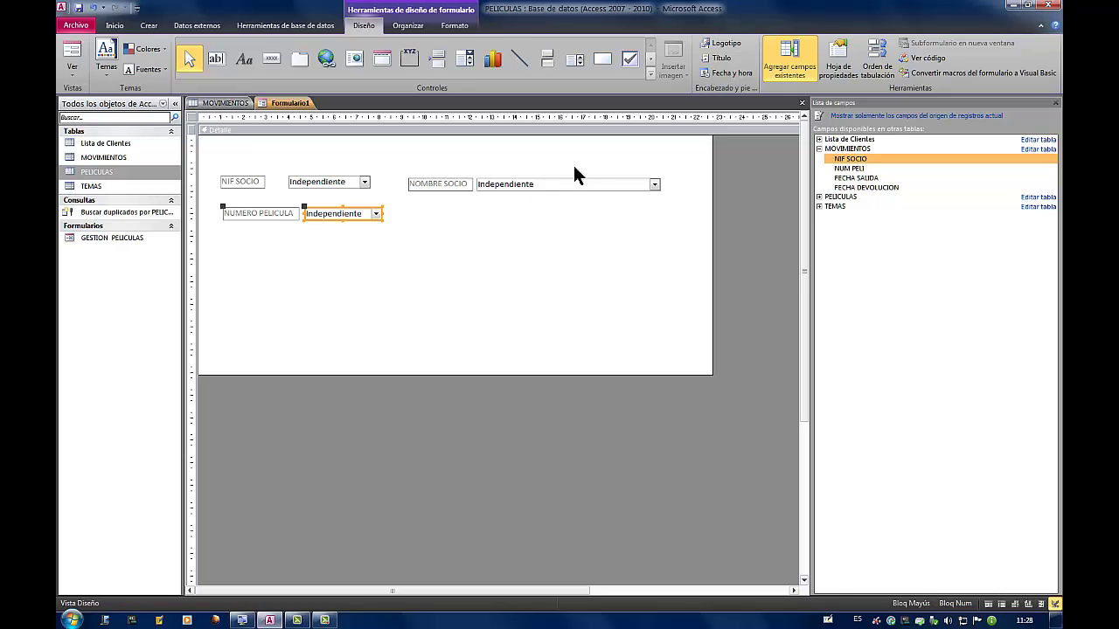
Draw a combo box about 8 cm wide below the NOMBRE SOCIO box, looking up NUMERO and TITULO from the PELICULAS table
click(460, 59)
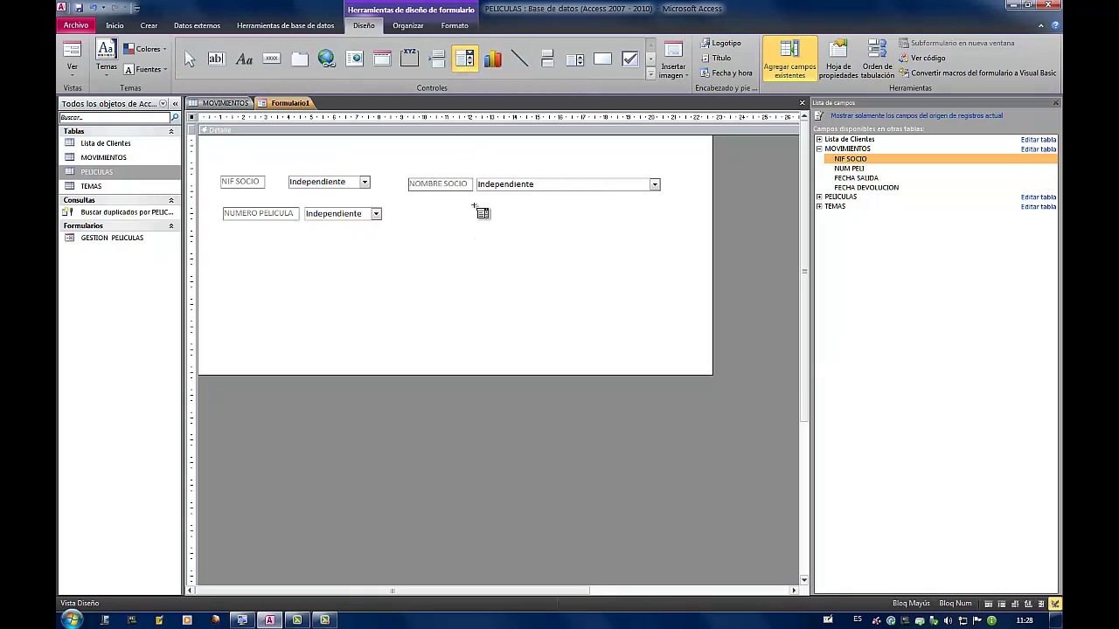
drag(472, 209, 661, 222)
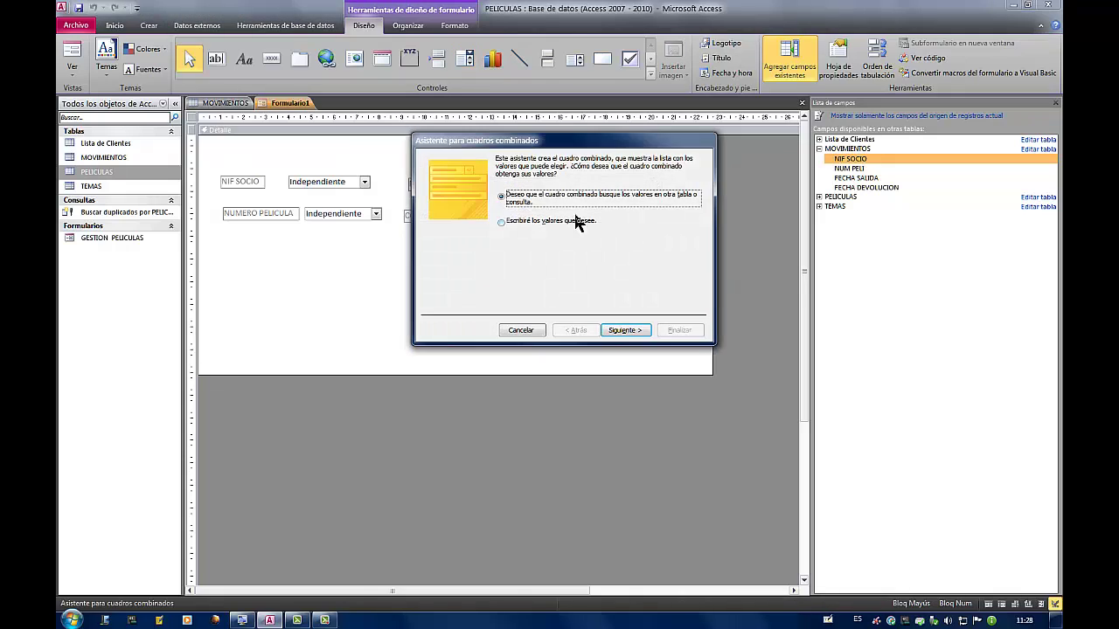
click(641, 332)
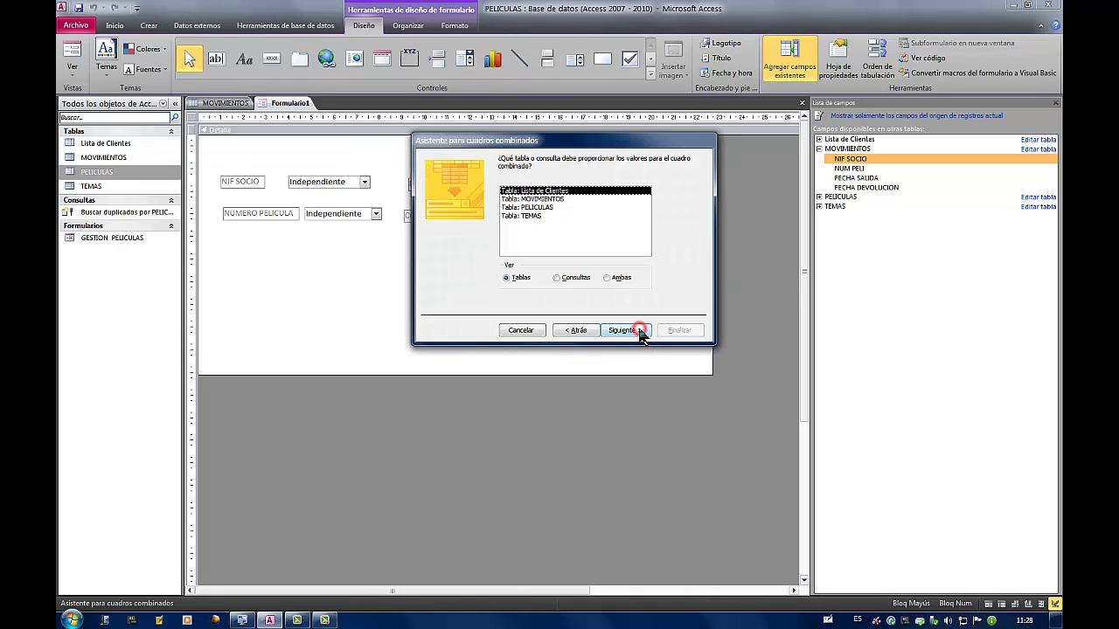
click(550, 207)
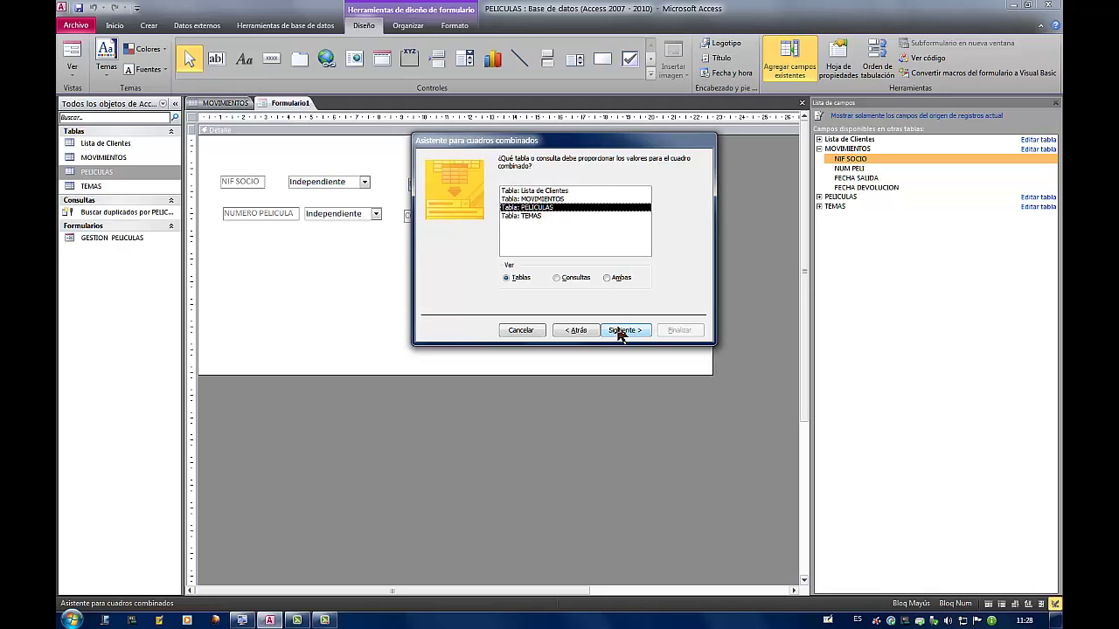
click(620, 330)
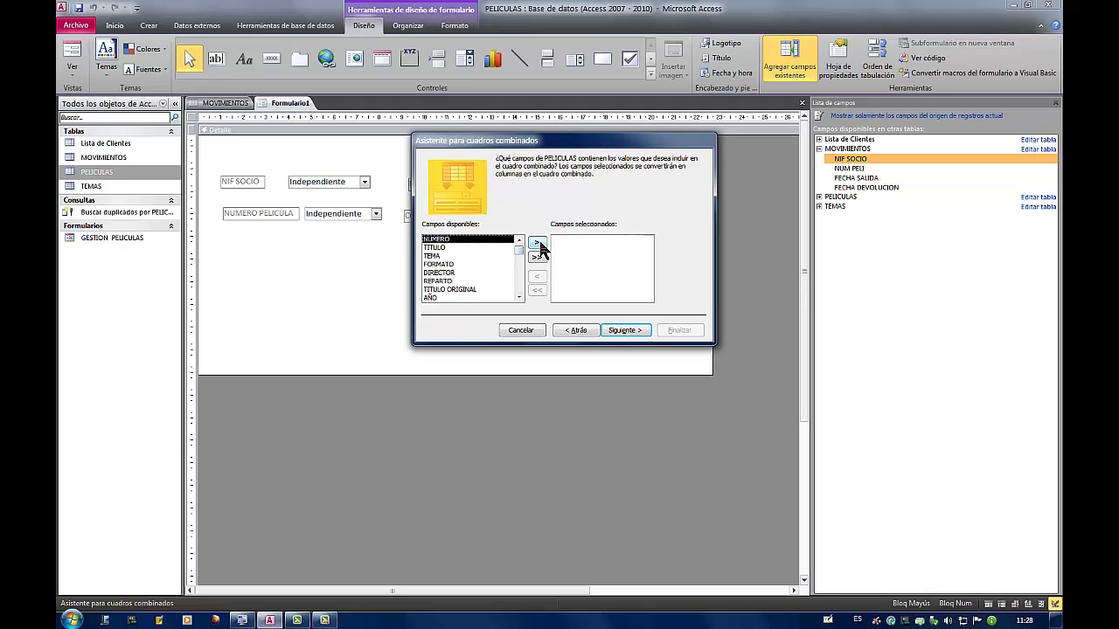
click(537, 243)
click(537, 242)
click(615, 335)
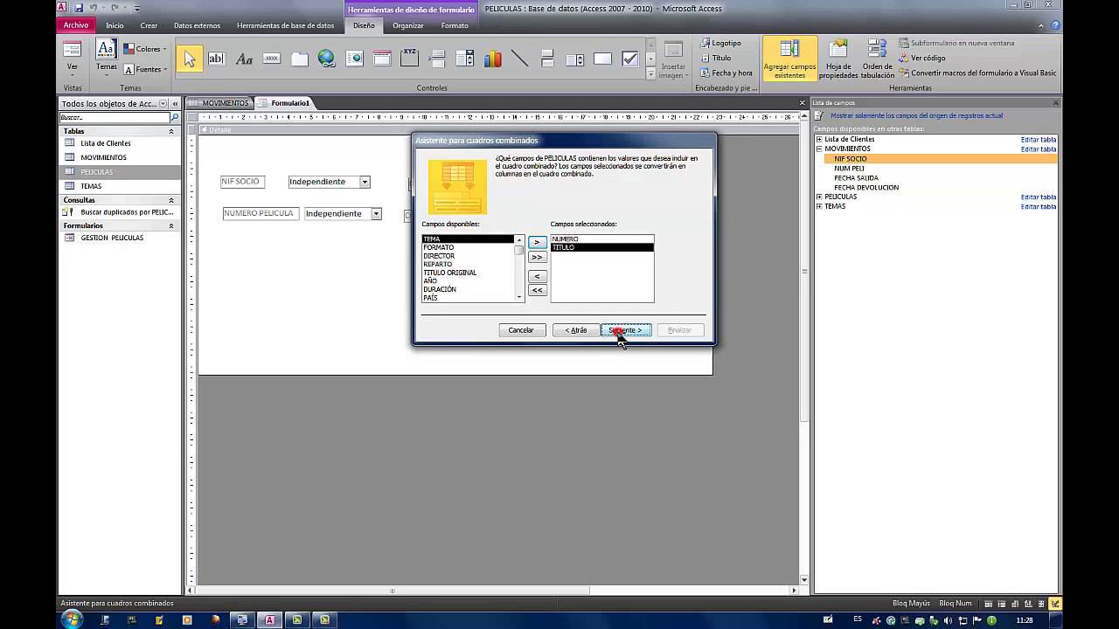
Show the key column in the new combo box, place TITULO before NUMERO and fit the TITULO column's width to its contents
click(624, 331)
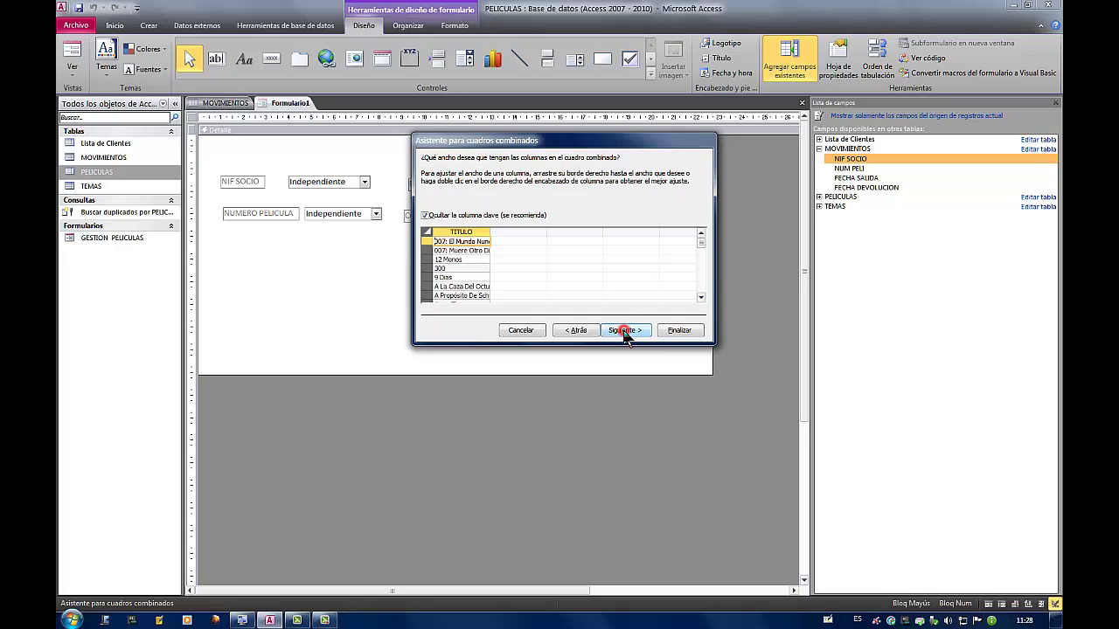
click(427, 216)
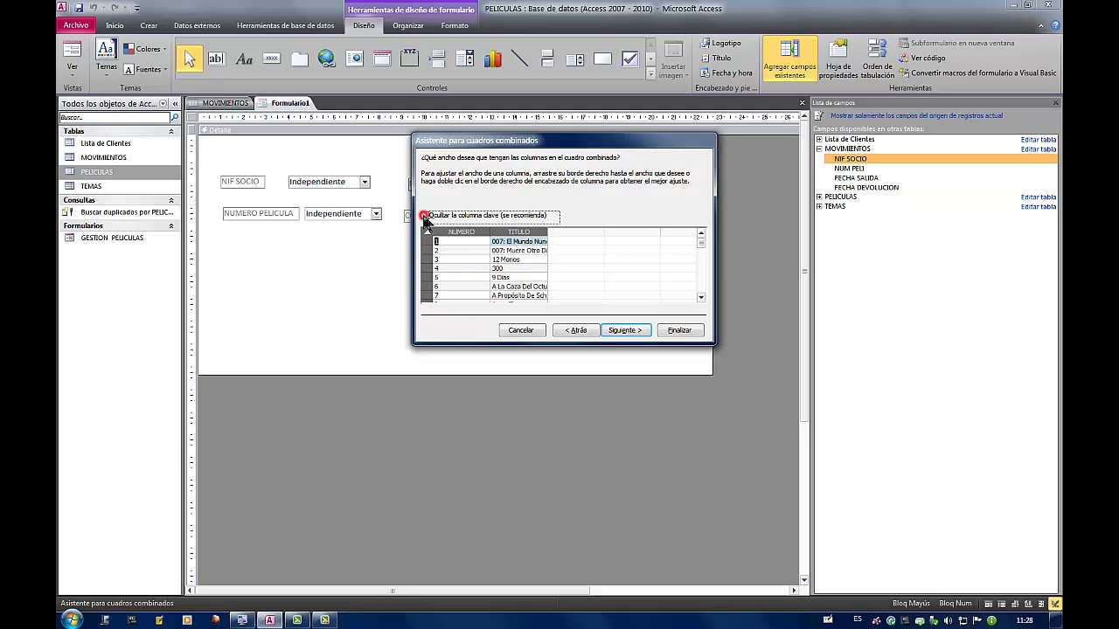
click(469, 231)
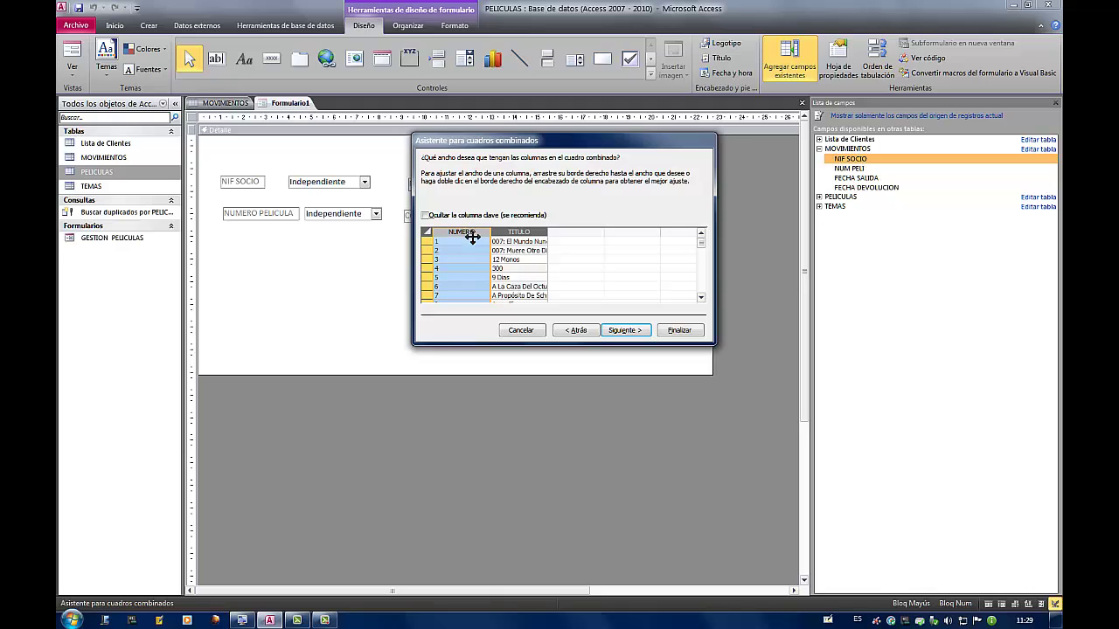
drag(473, 240, 536, 231)
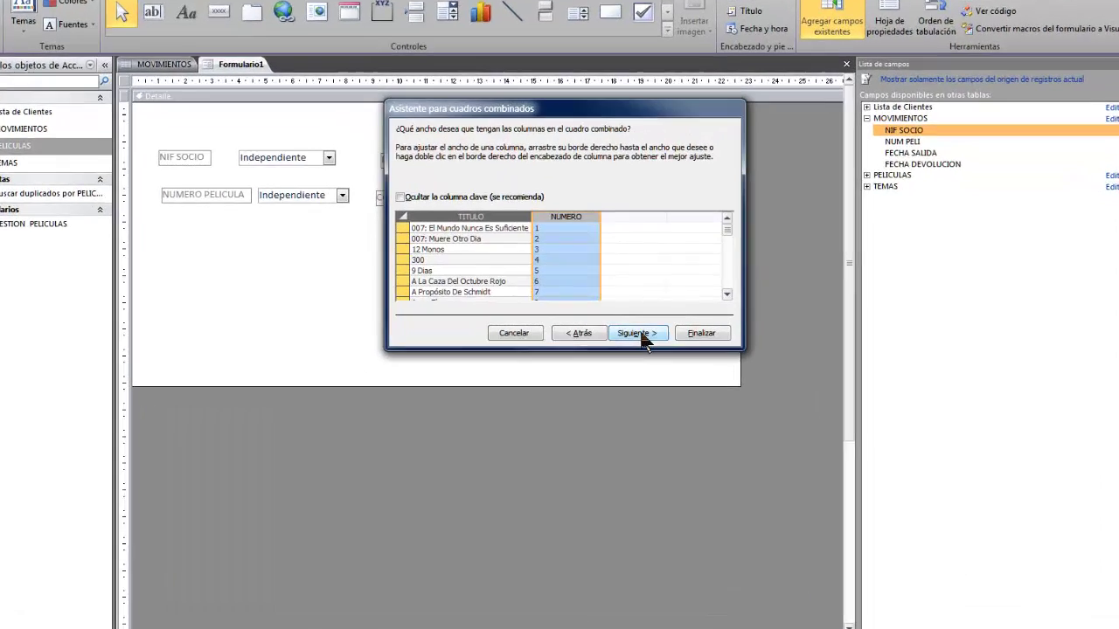
Keep NUMERO as the stored value, label the new combo box TITULO PELICULA and shift the box clear of its label
click(624, 330)
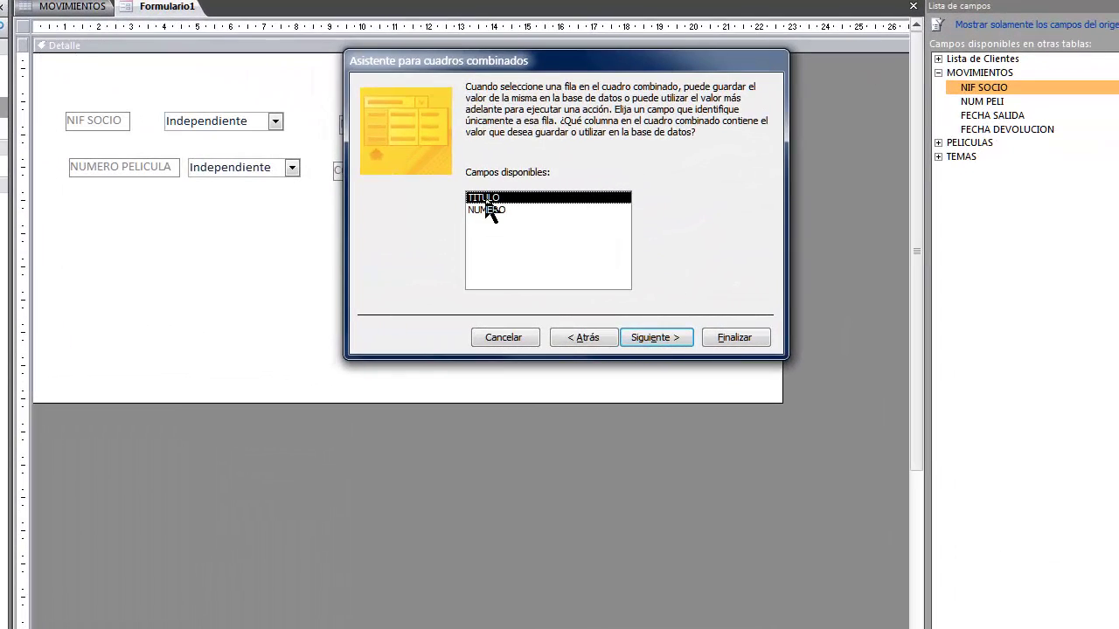
click(491, 210)
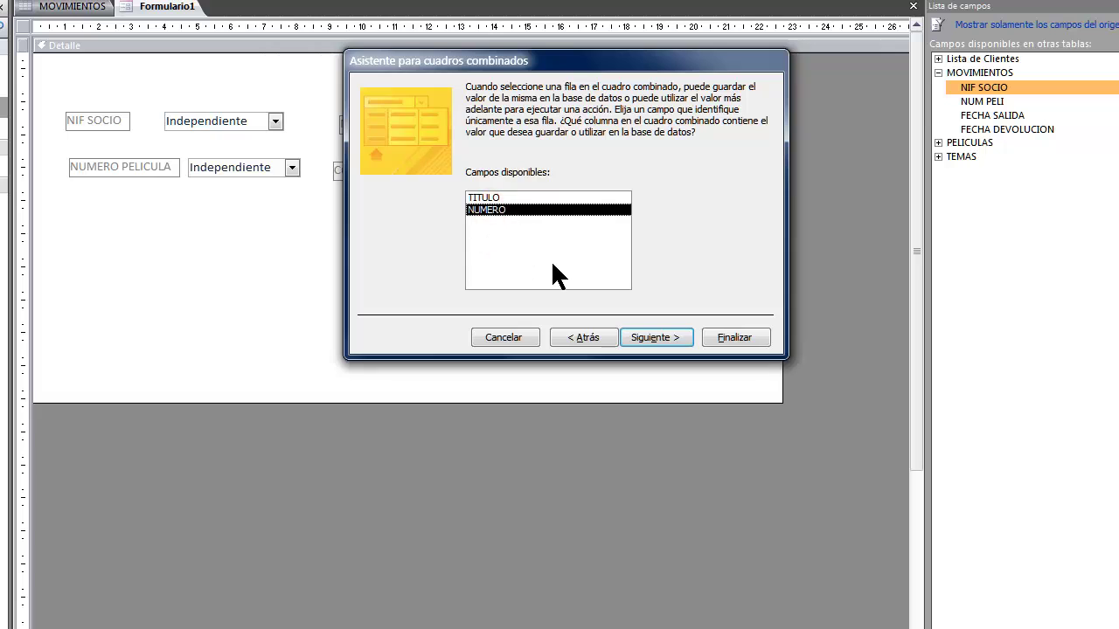
click(665, 339)
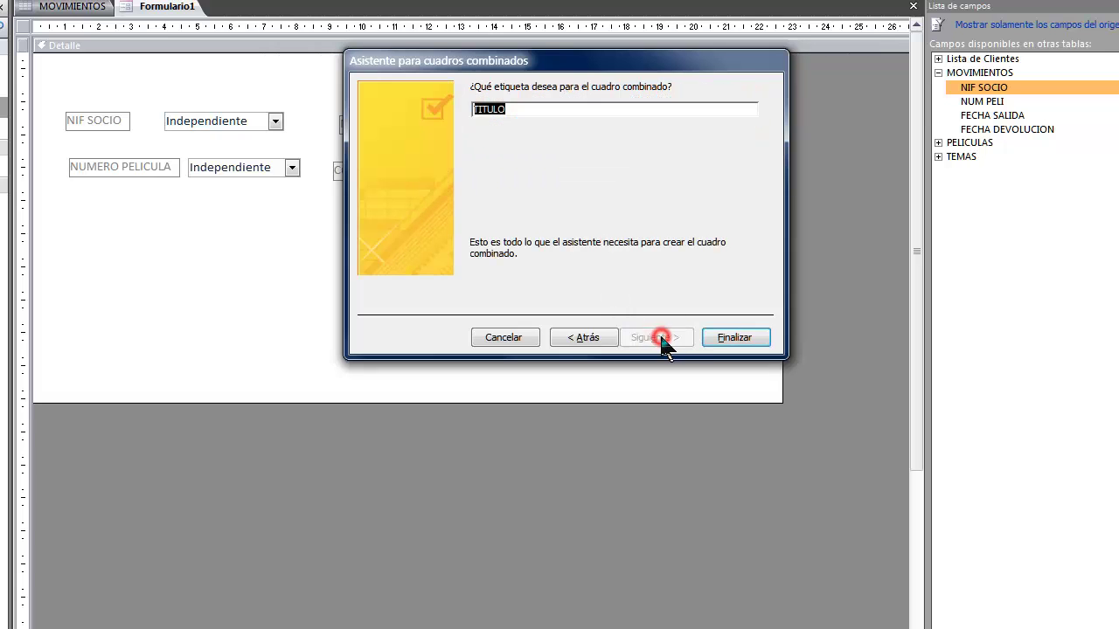
click(560, 110)
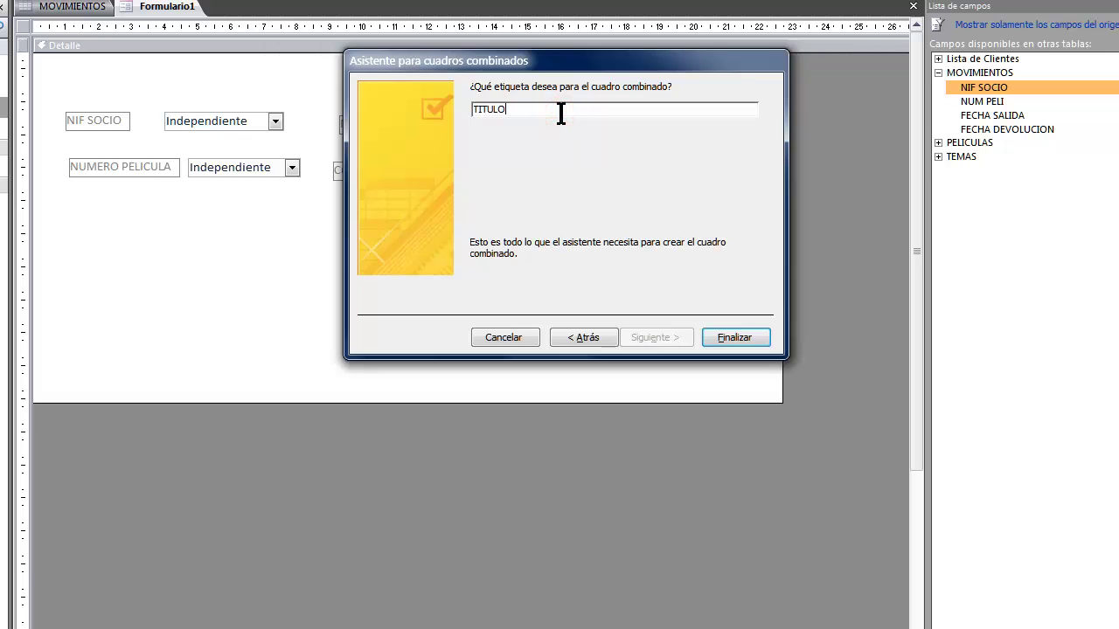
key(Return)
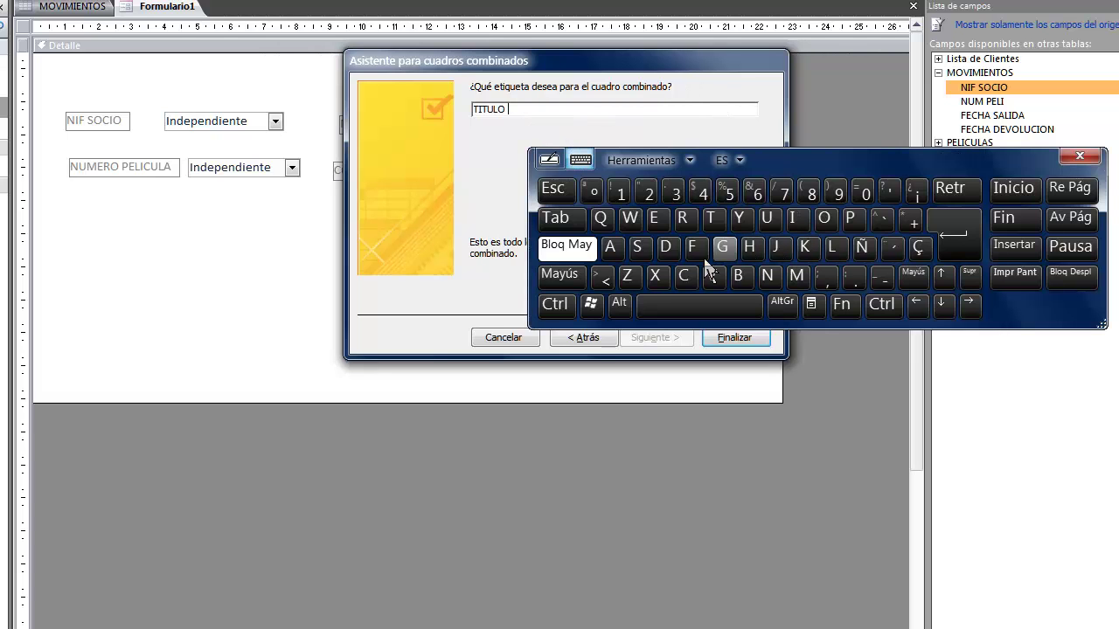
click(850, 219)
click(653, 219)
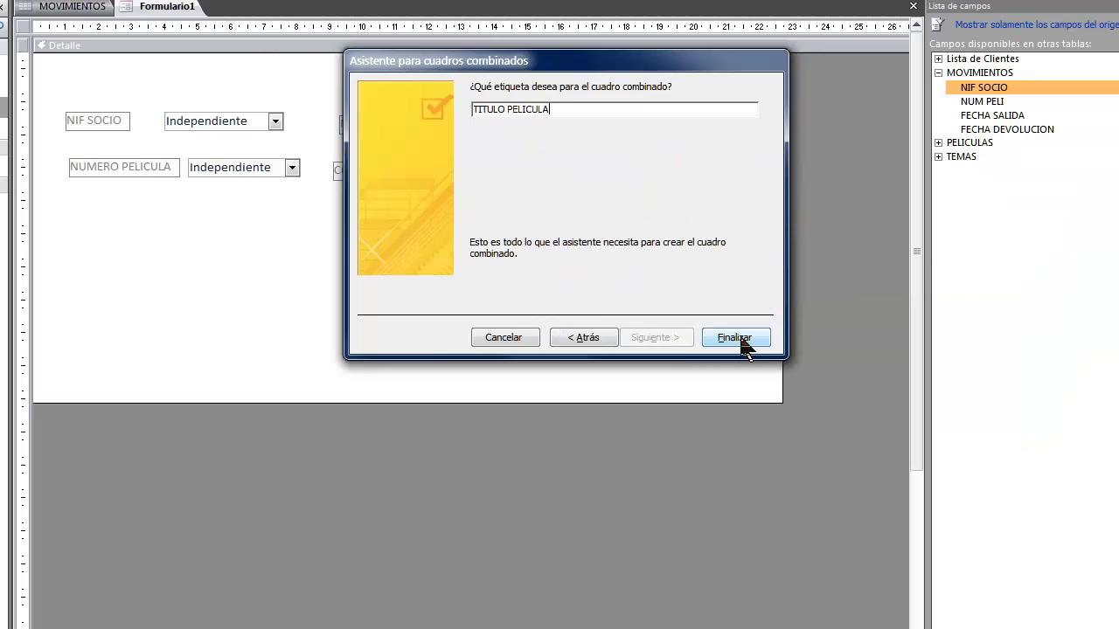
click(742, 338)
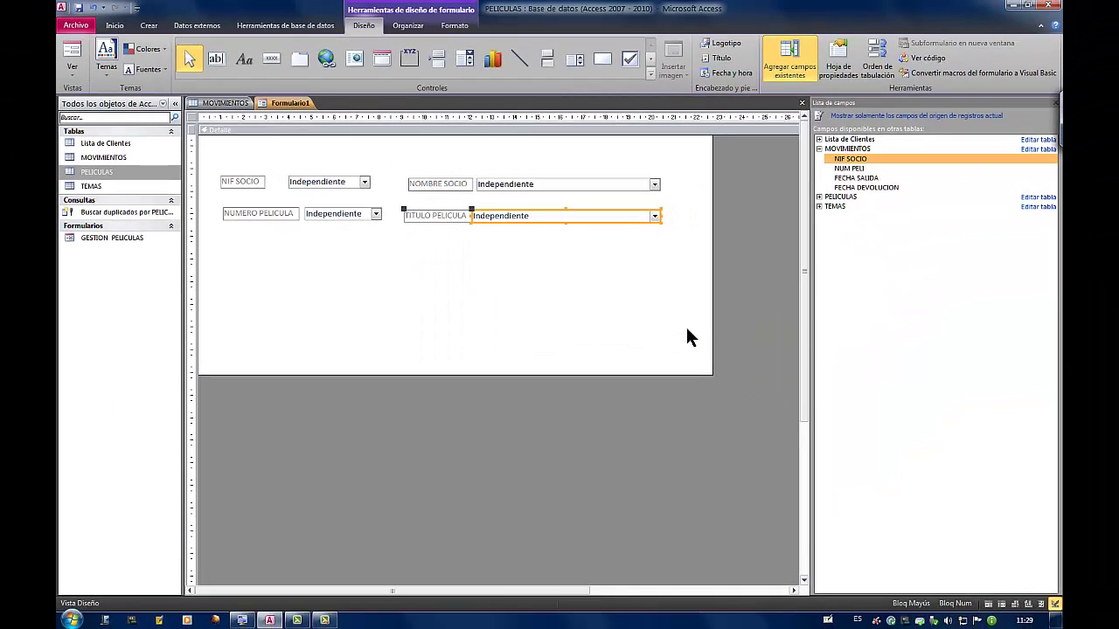
click(472, 214)
mouse_move(472, 212)
mouse_down()
mouse_move(493, 212)
mouse_move(478, 213)
mouse_up()
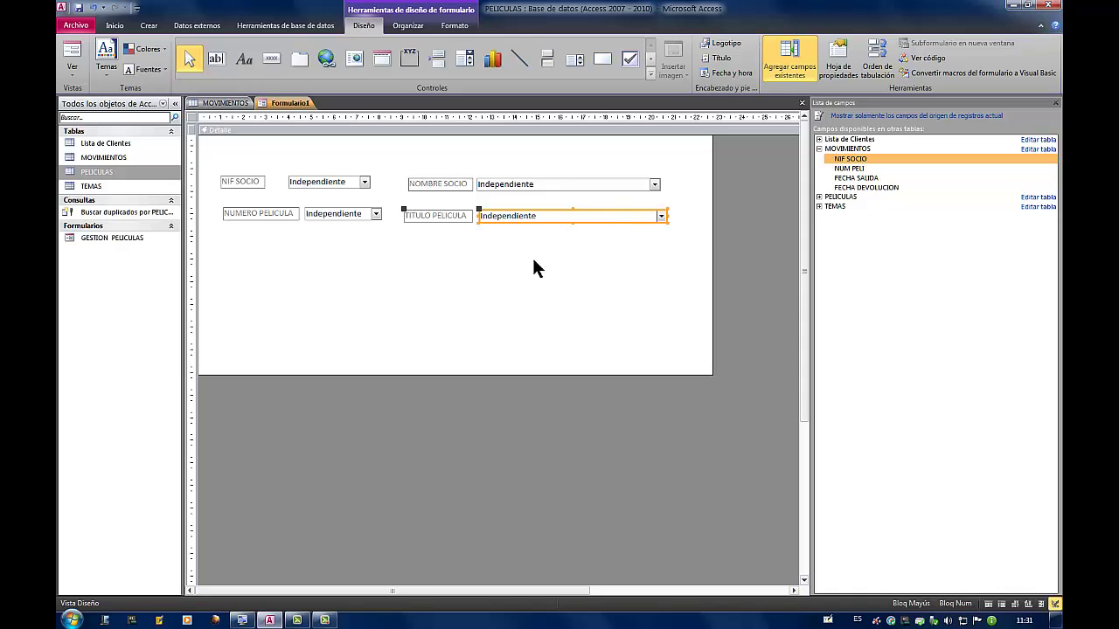
Add the FECHA SALIDA field from MOVIMIENTOS centred below the combo boxes and shorten the detail section
click(860, 180)
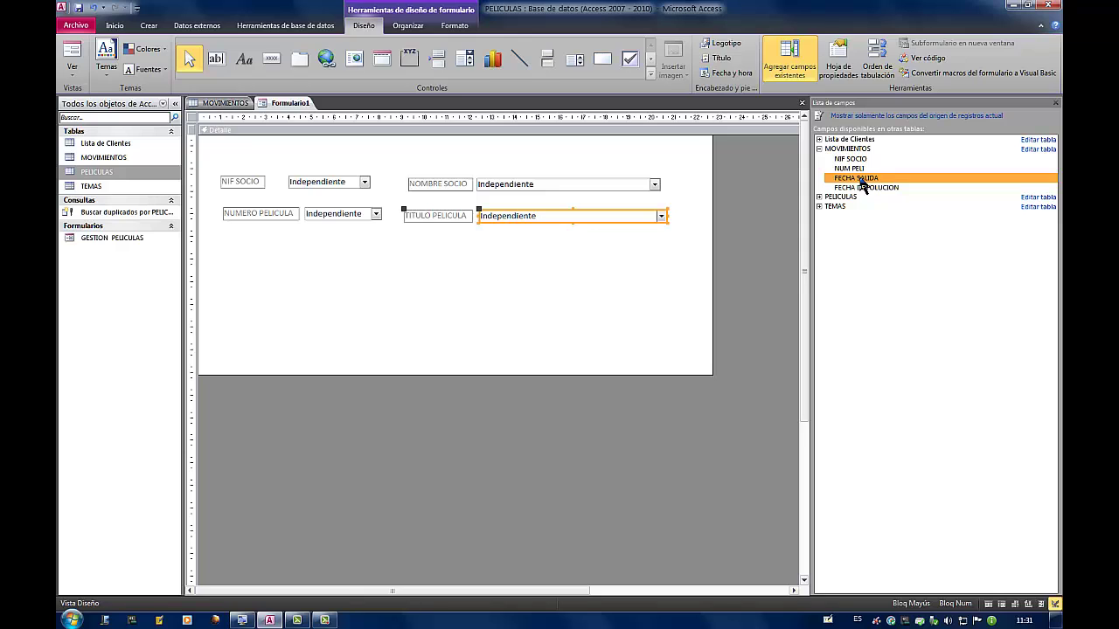
drag(860, 181, 399, 260)
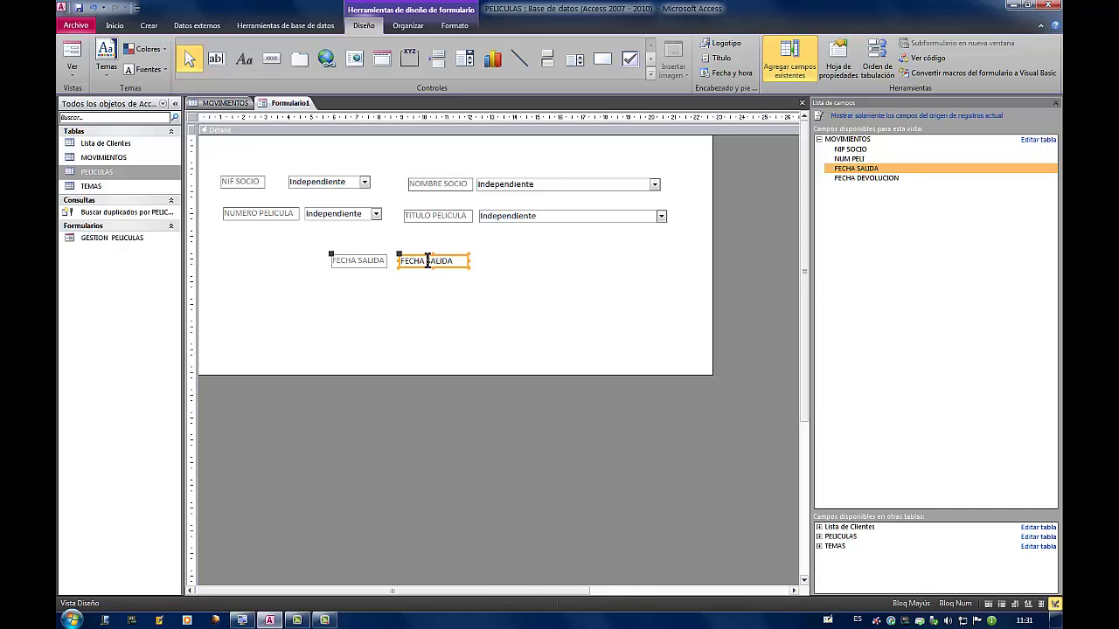
mouse_move(440, 254)
mouse_down()
mouse_move(450, 242)
mouse_move(440, 241)
mouse_up()
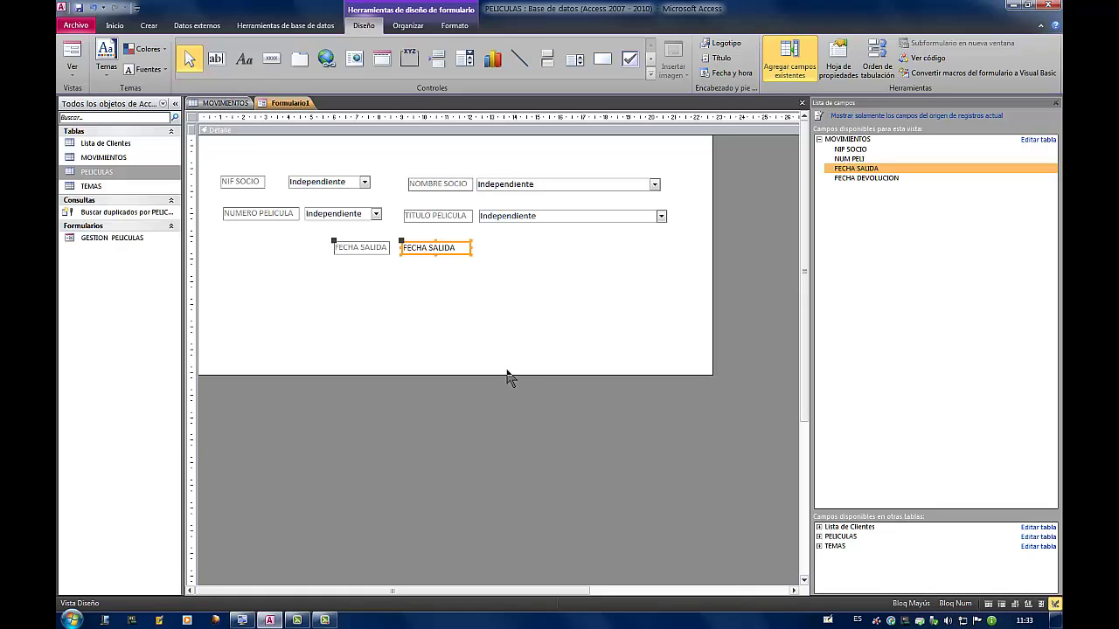
drag(503, 376, 512, 318)
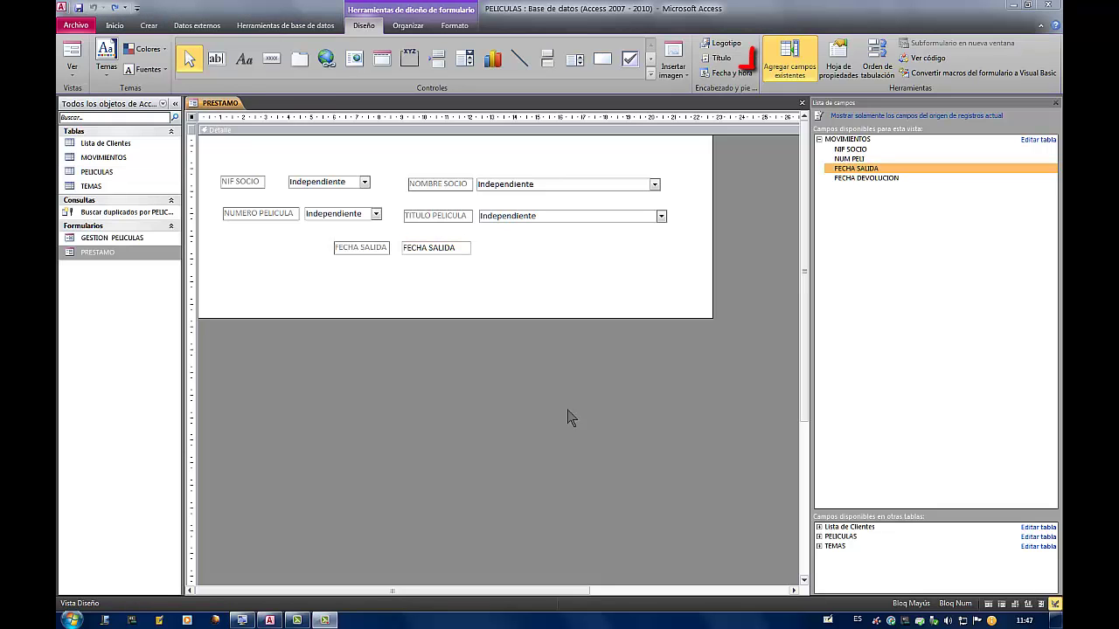
Add the title PRESTAMO to the form header, narrow its box to about 4 cm and reduce the header height
click(715, 58)
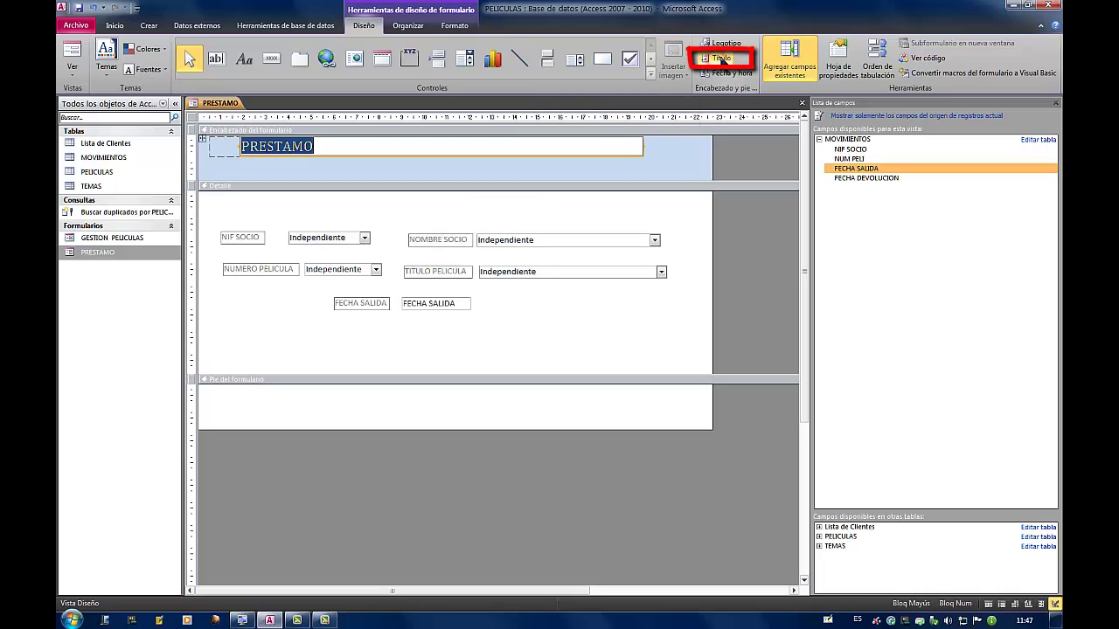
click(462, 173)
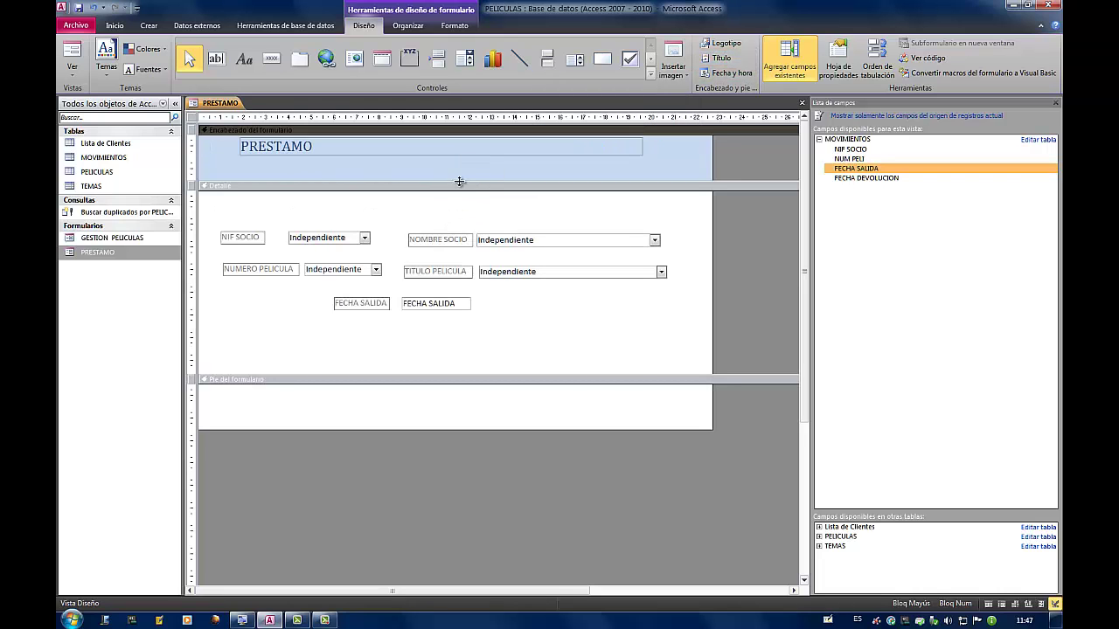
drag(457, 182, 460, 171)
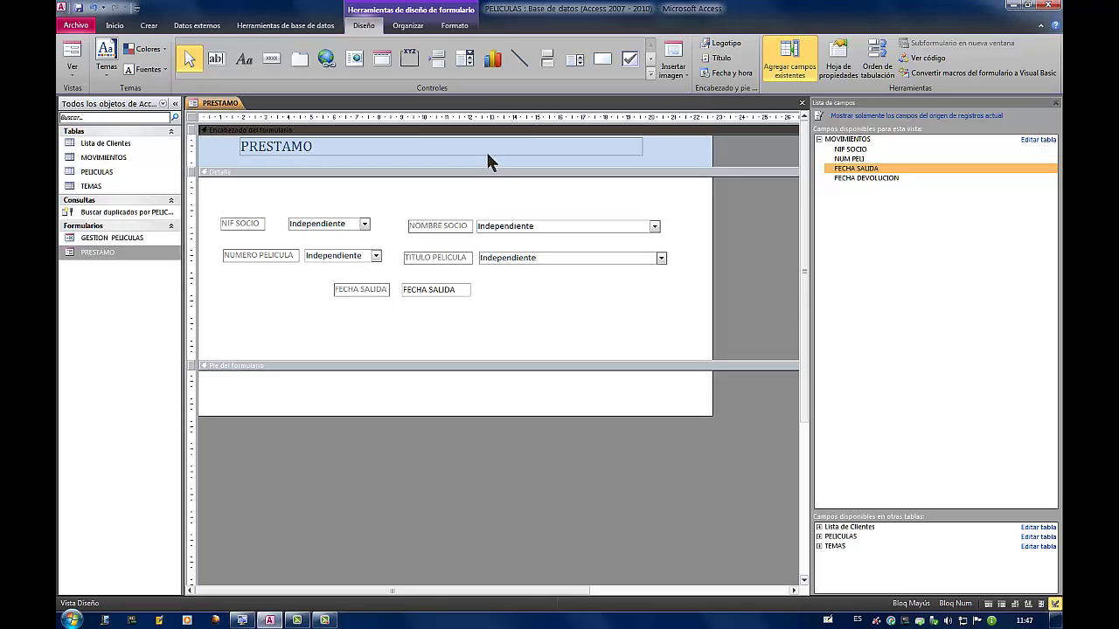
click(488, 150)
drag(643, 144, 329, 146)
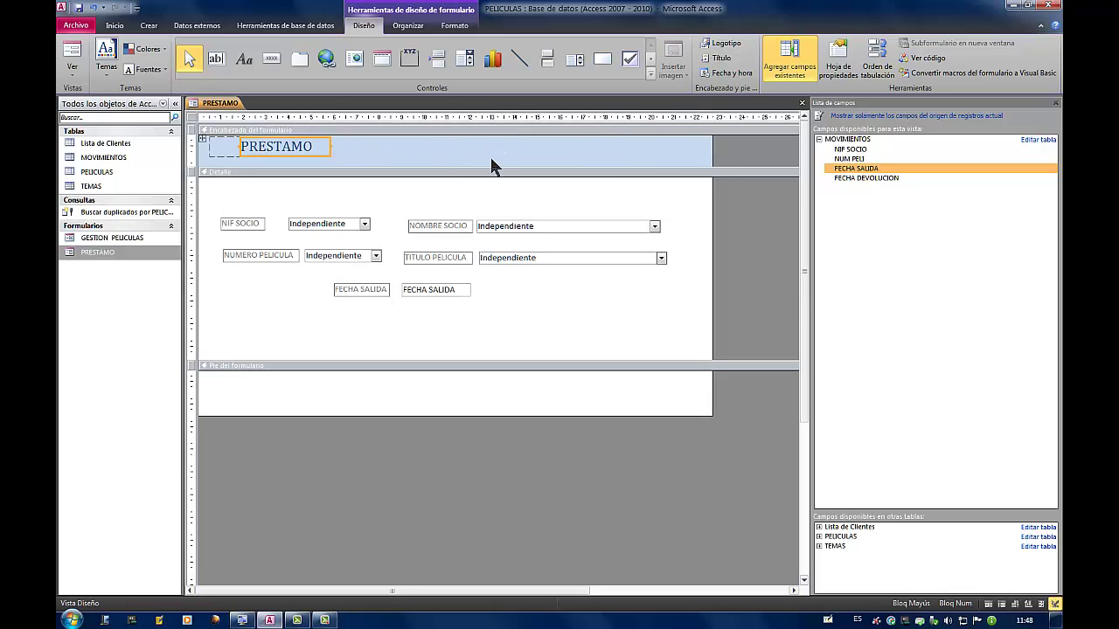
drag(485, 171, 486, 167)
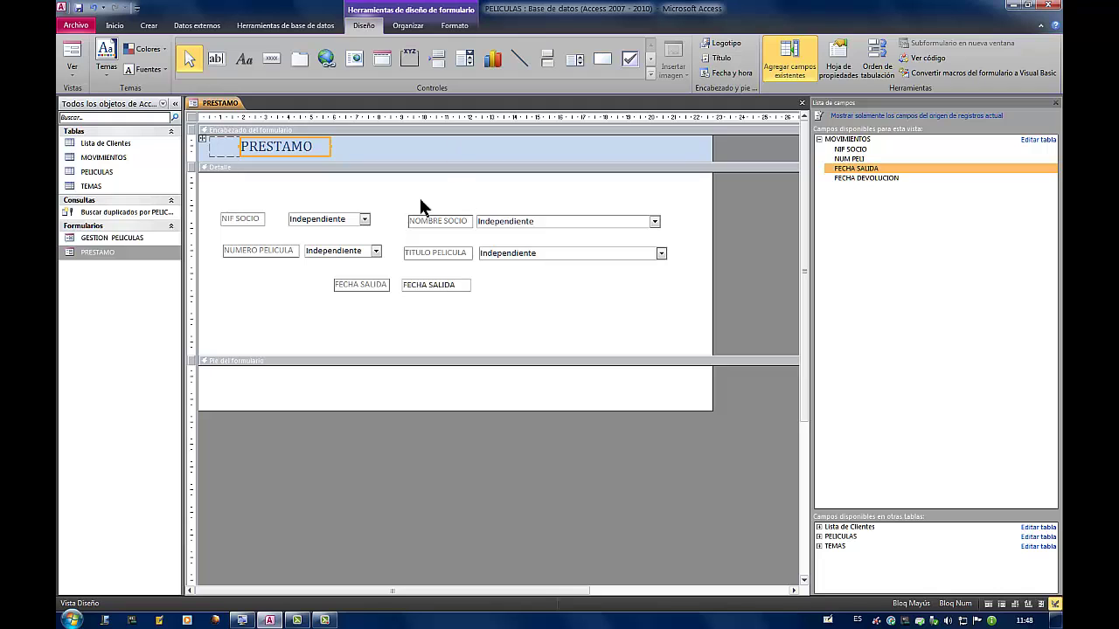
Move the film and FECHA SALIDA controls down about 1 cm and the NIF SOCIO and NOMBRE SOCIO row down slightly
drag(207, 232, 606, 306)
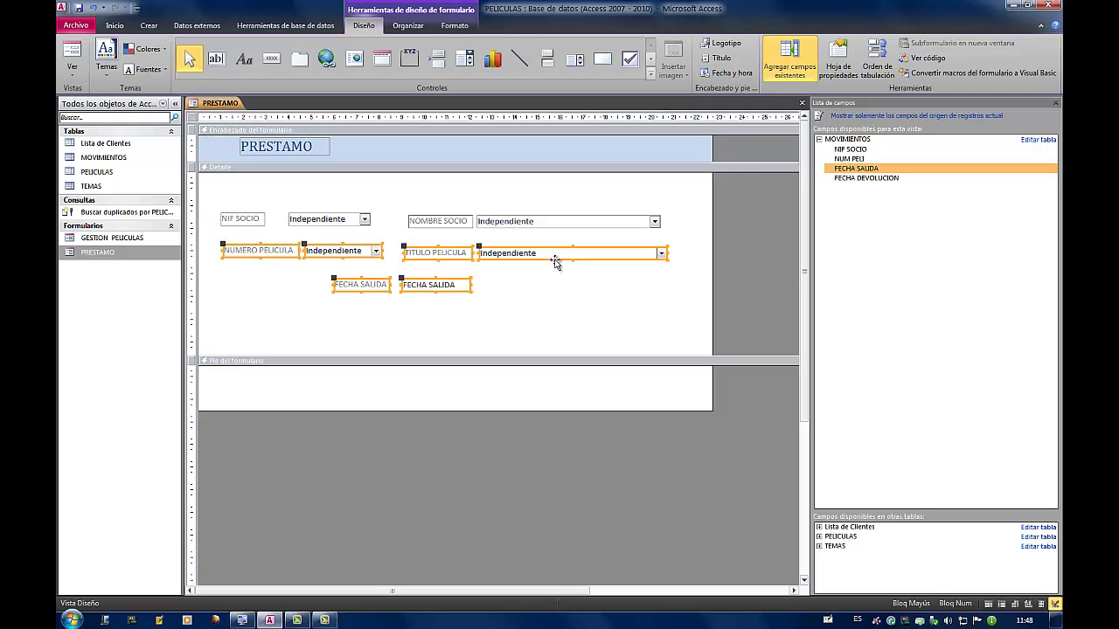
drag(556, 262, 554, 285)
drag(214, 199, 668, 246)
key(Down)
key(Down)
key(Down)
key(Down)
key(Down)
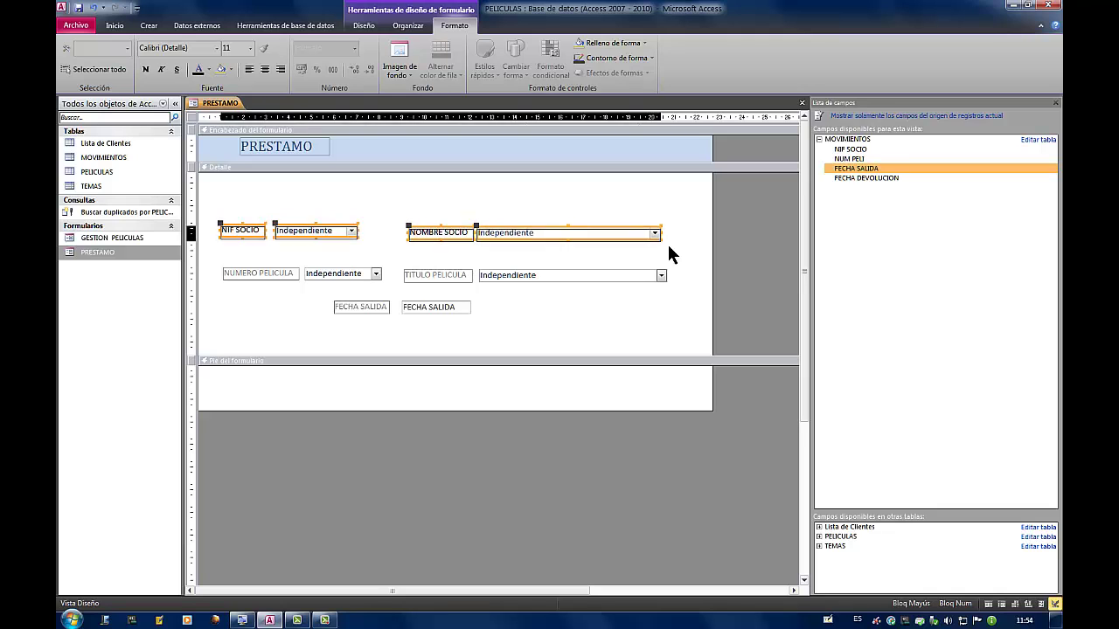
click(357, 198)
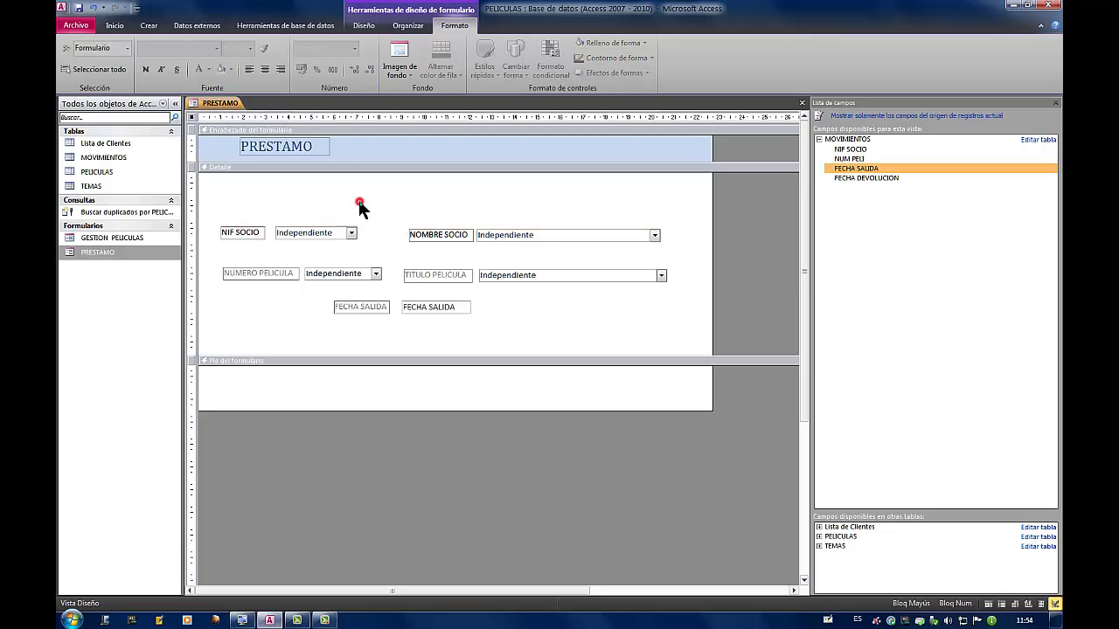
Draw a label about 5 cm wide above NIF SOCIO with the text DATOS DEL SUJETO
click(364, 25)
click(244, 58)
drag(225, 182, 339, 194)
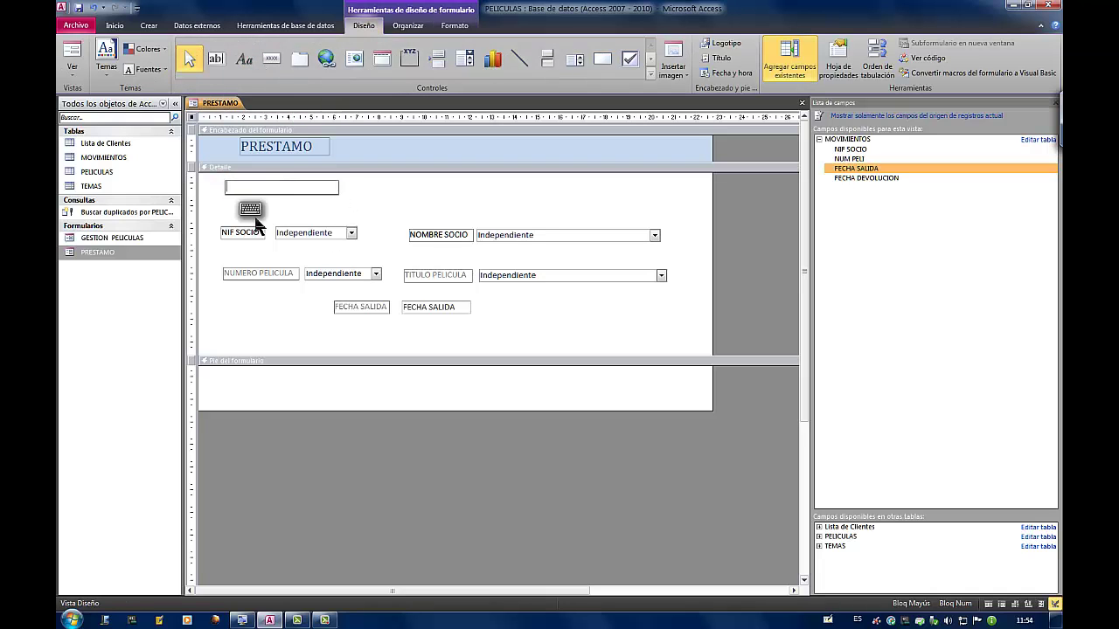
click(334, 282)
click(297, 281)
click(365, 262)
click(442, 262)
click(314, 282)
click(357, 322)
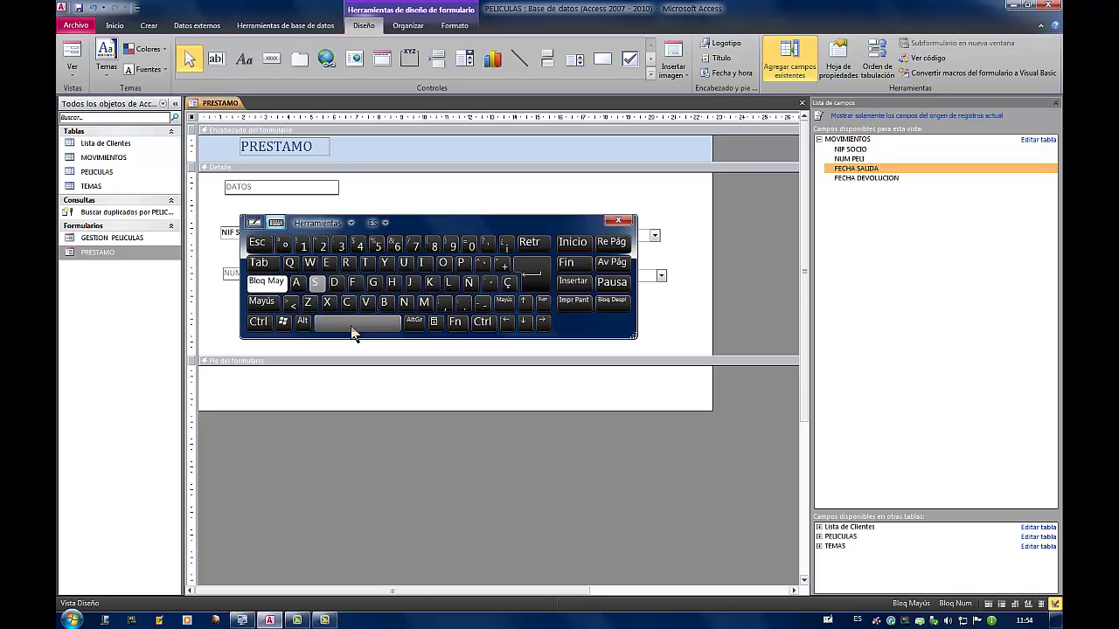
click(334, 282)
click(326, 262)
click(448, 281)
click(356, 322)
click(314, 281)
click(404, 263)
click(410, 281)
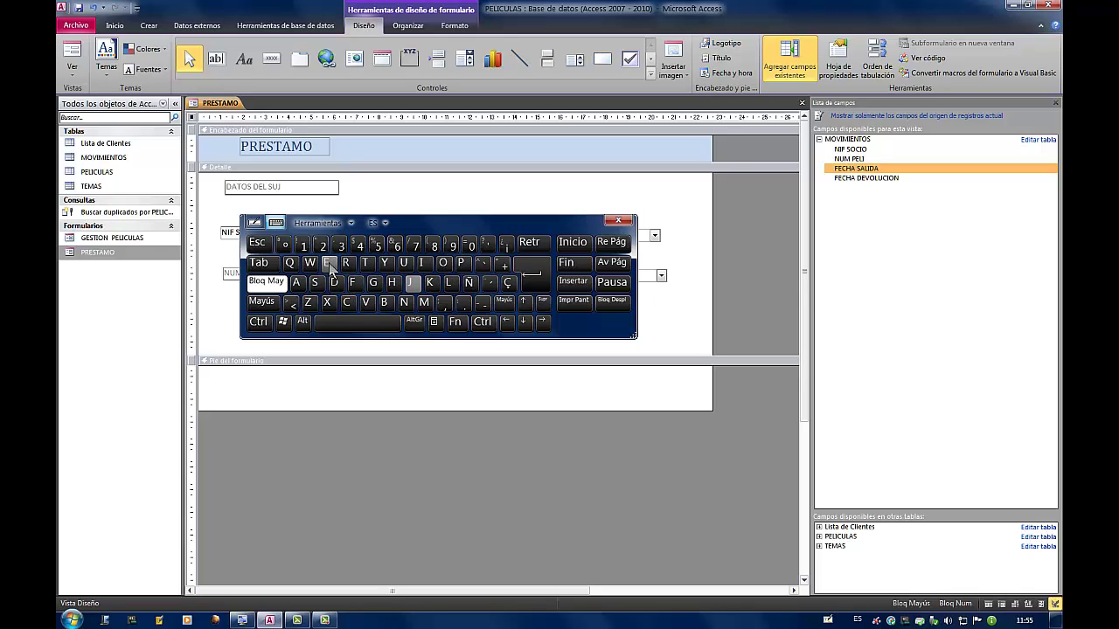
click(326, 263)
click(365, 262)
click(442, 262)
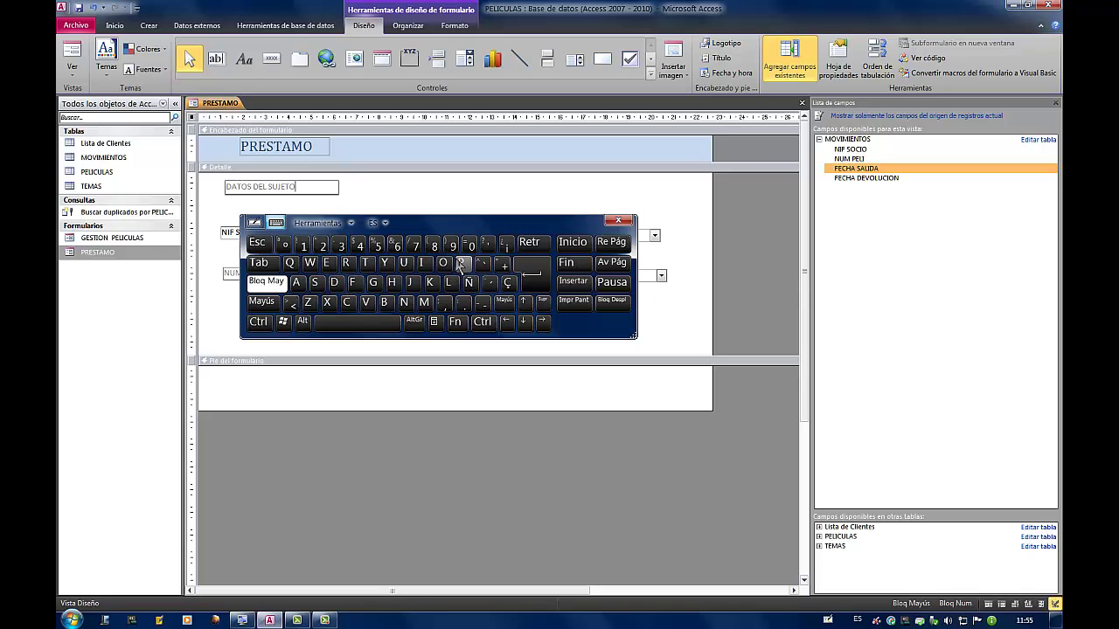
click(618, 219)
Make the DATOS DEL SUJETO label bold with font size 12
click(454, 25)
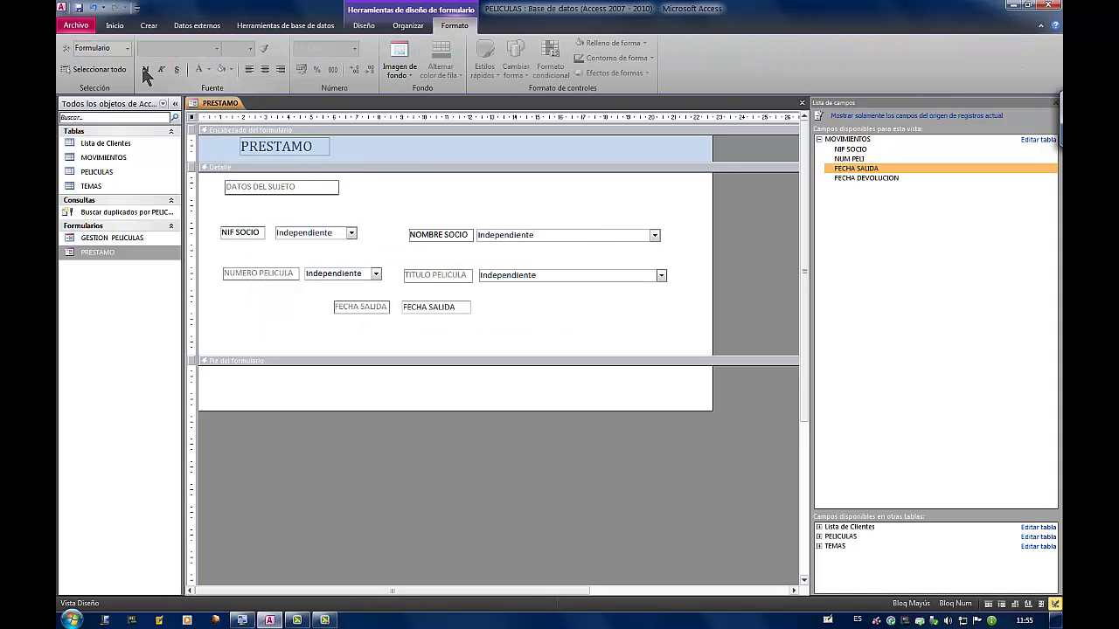
drag(298, 186, 216, 186)
click(146, 69)
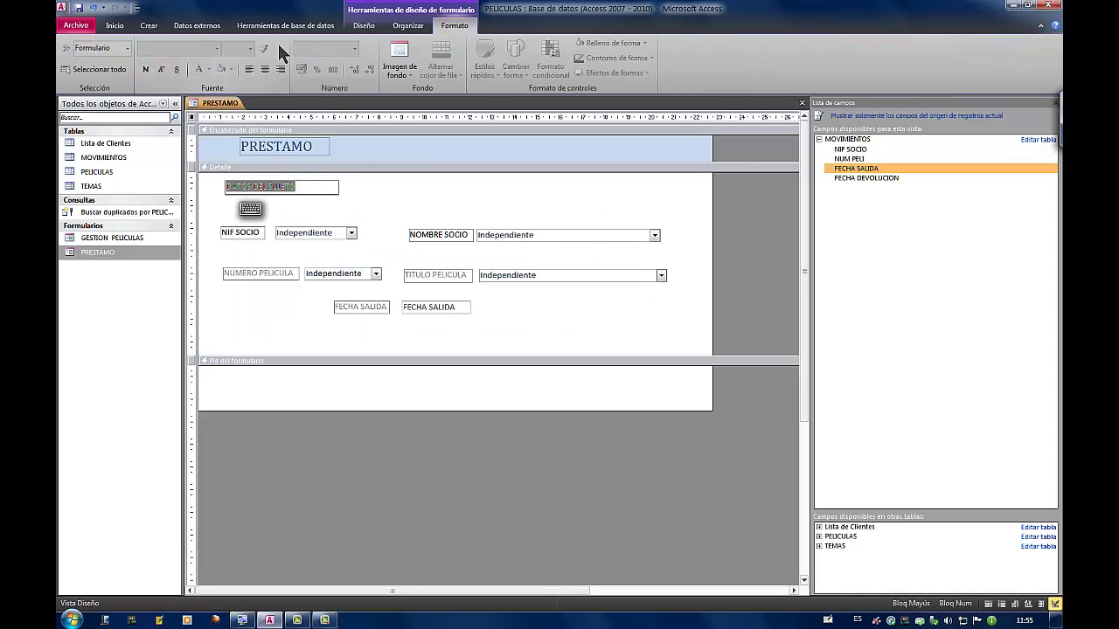
click(355, 177)
click(309, 188)
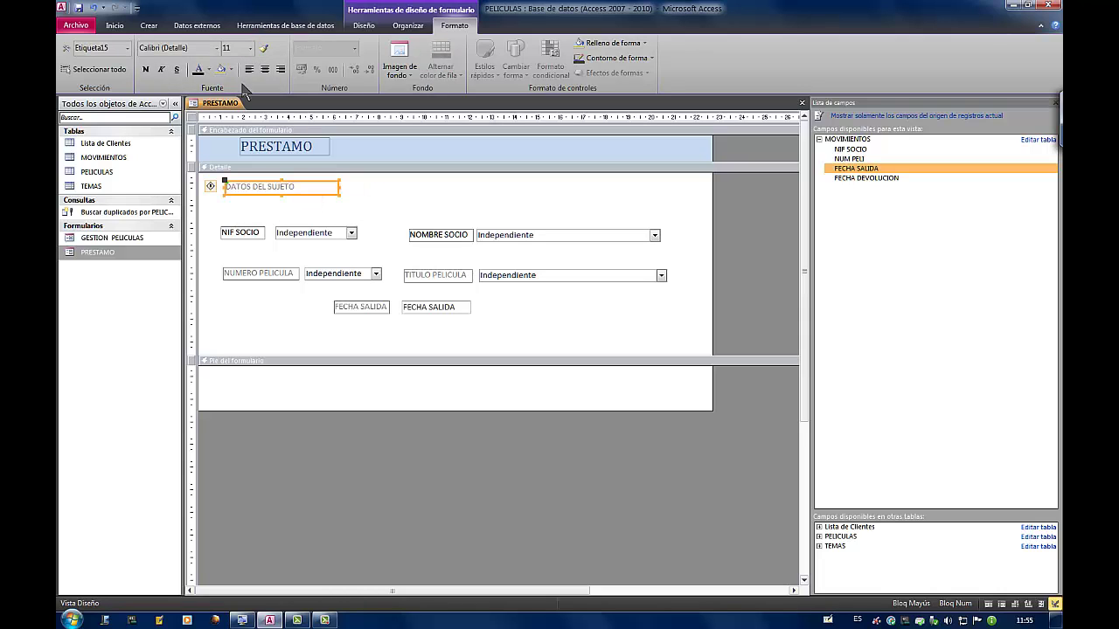
click(146, 69)
click(251, 48)
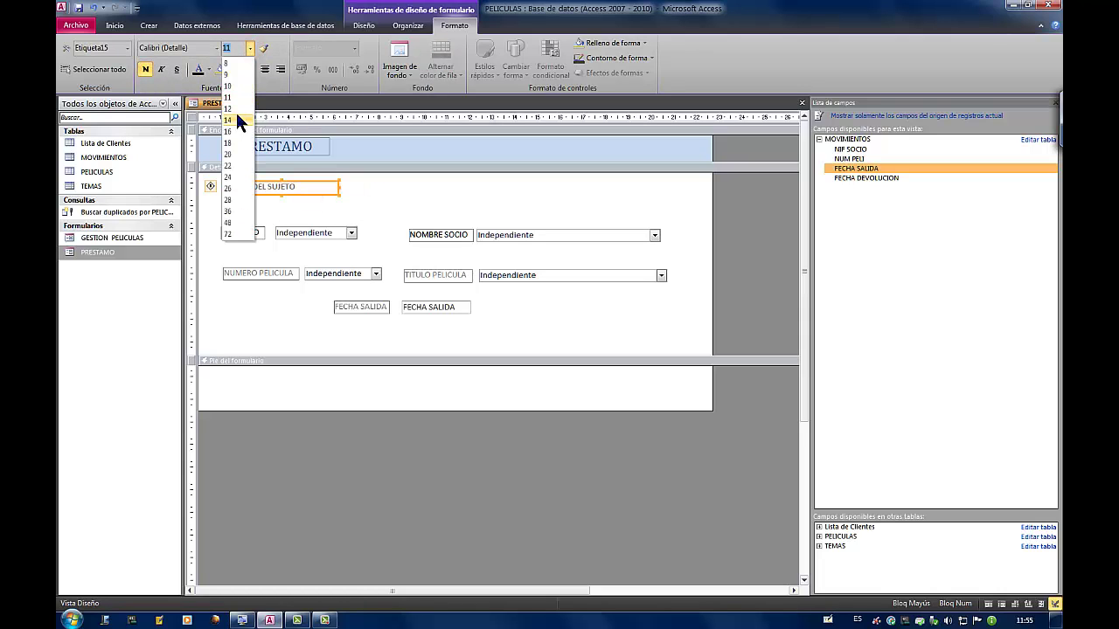
click(236, 104)
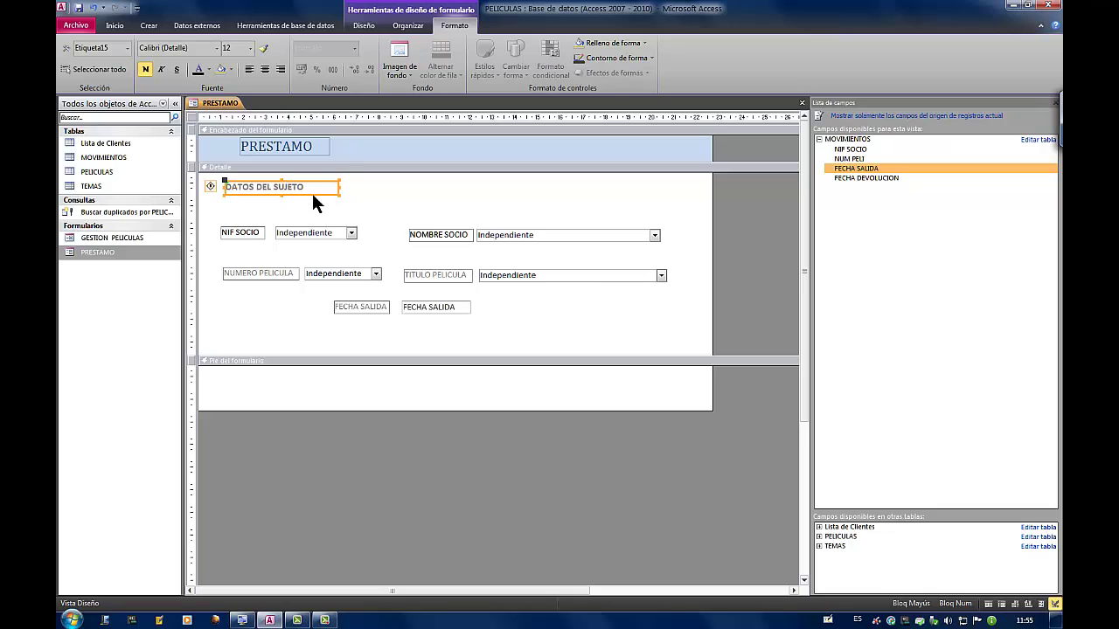
Draw a label about 14 cm wide below DATOS DEL SUJETO reading BUSCAR POR: and, spaced well apart, O POR:, and make it bold
click(363, 25)
click(244, 59)
click(225, 202)
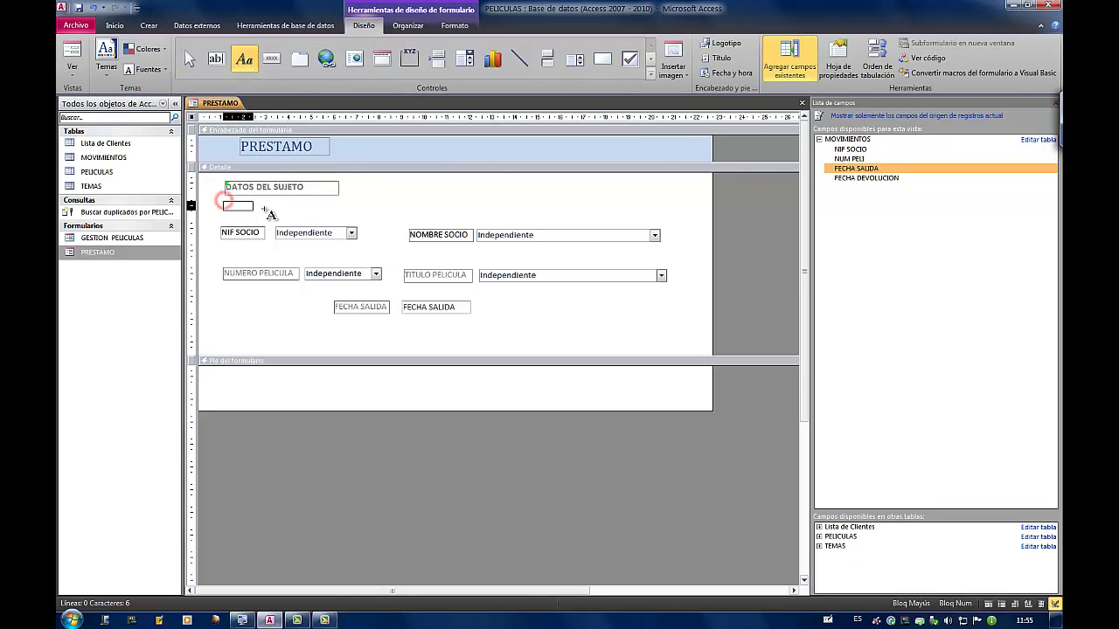
drag(264, 209, 533, 215)
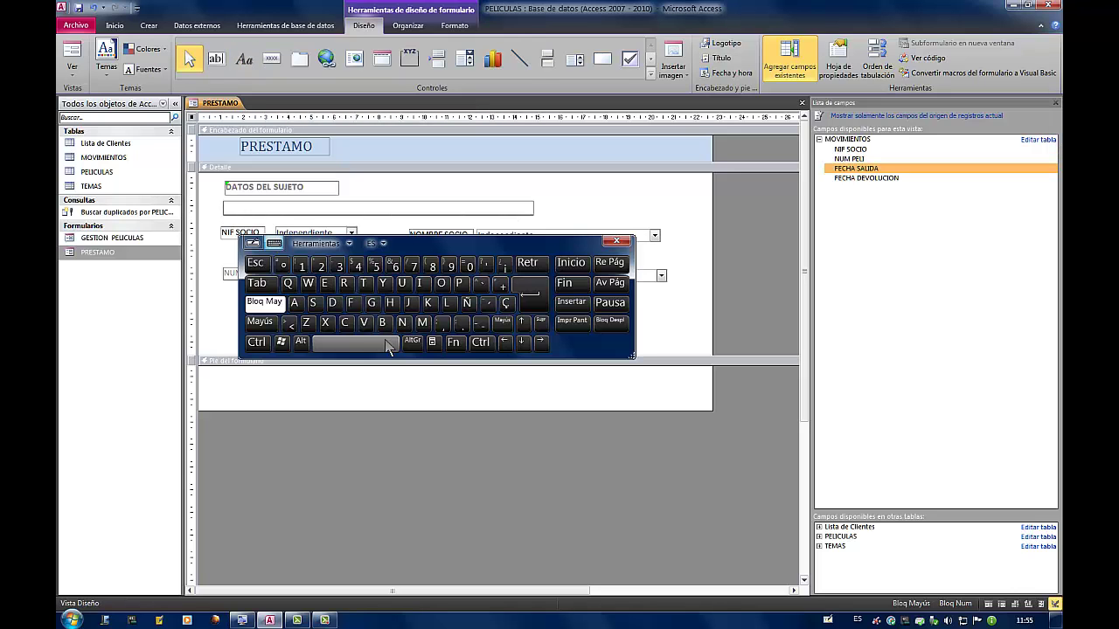
text(BUSCAR POR:)
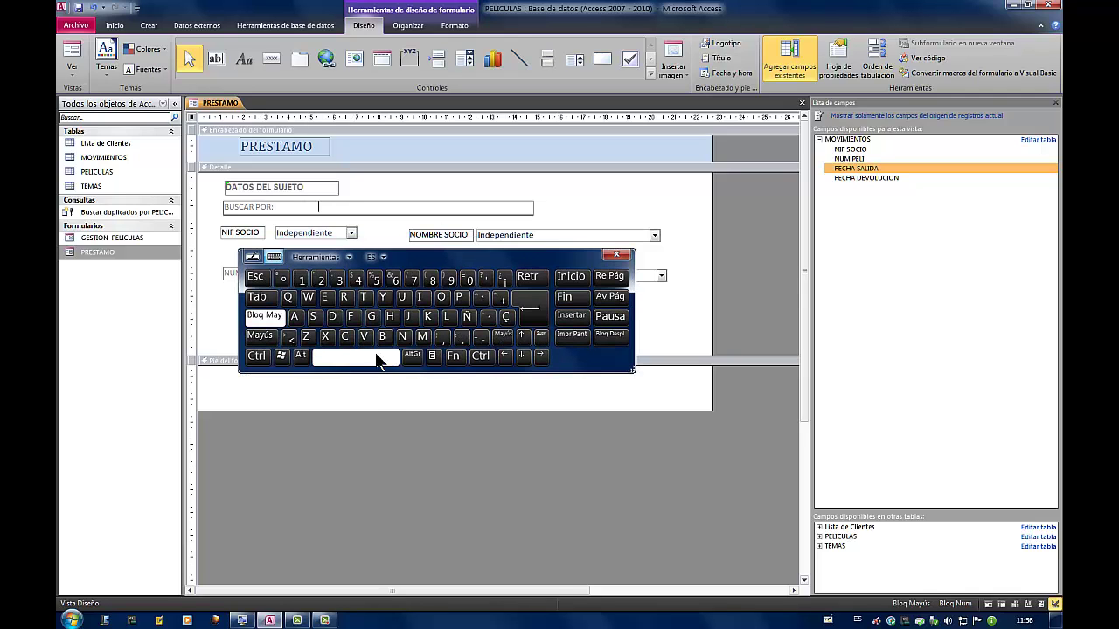
text(        O PO)
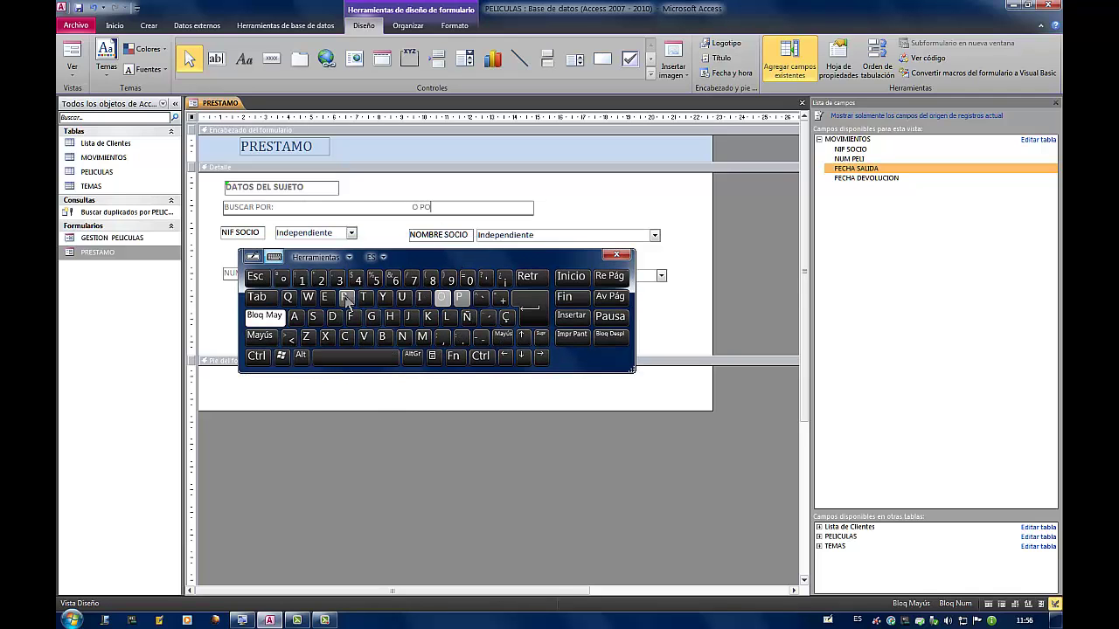
text(R:)
click(617, 254)
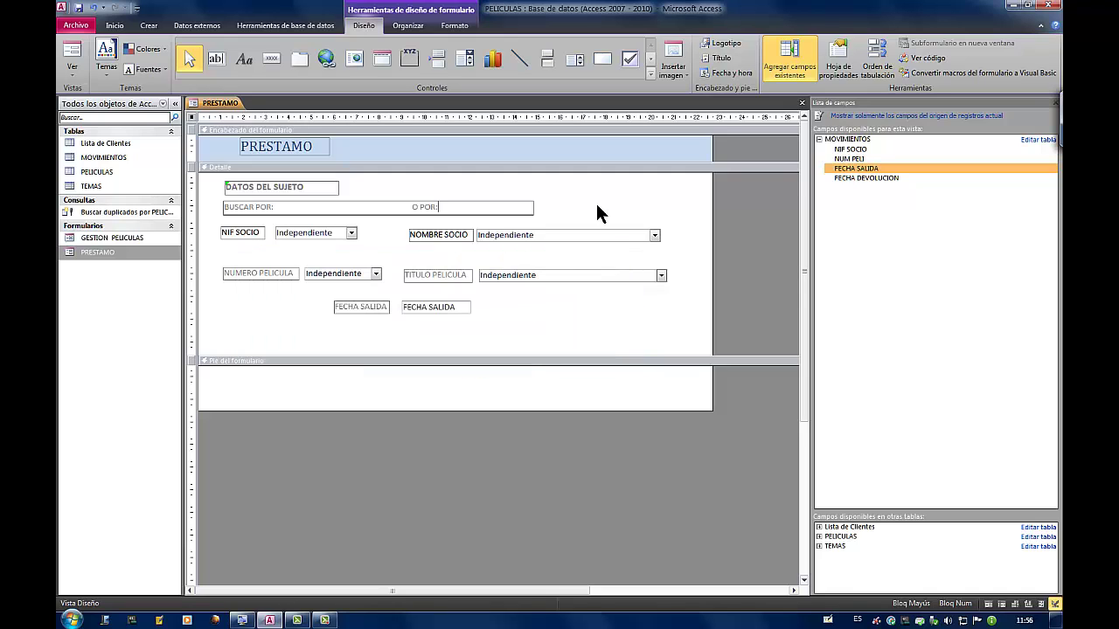
click(478, 215)
scroll(149, 52, down, 2)
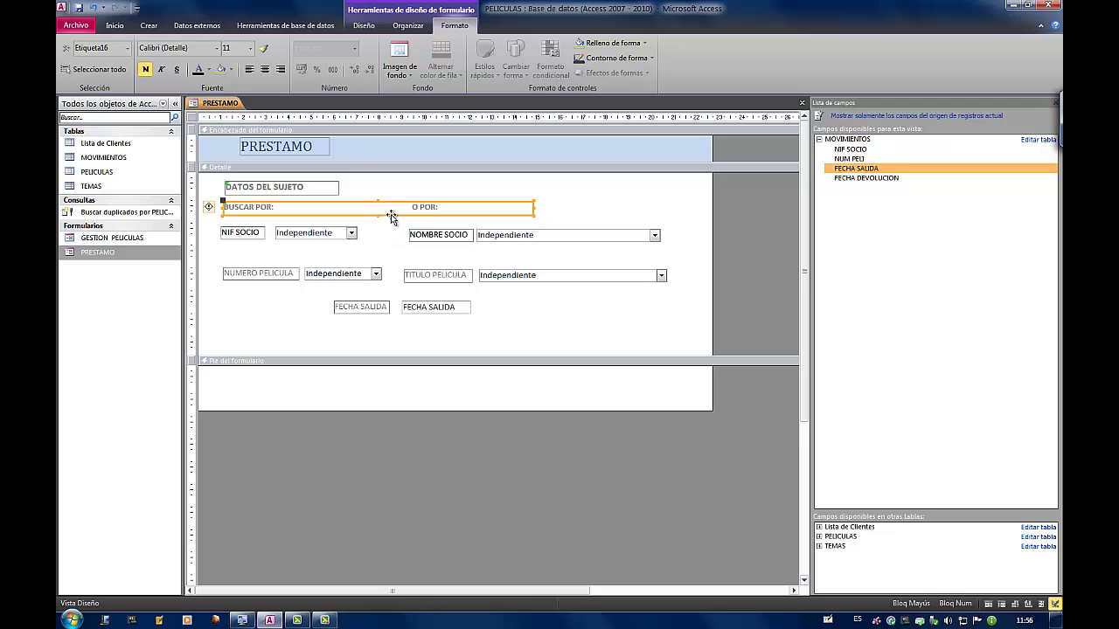
Move the BUSCAR POR label and the NIF SOCIO and NOMBRE SOCIO row up slightly, closer to DATOS DEL SUJETO
drag(391, 215, 390, 210)
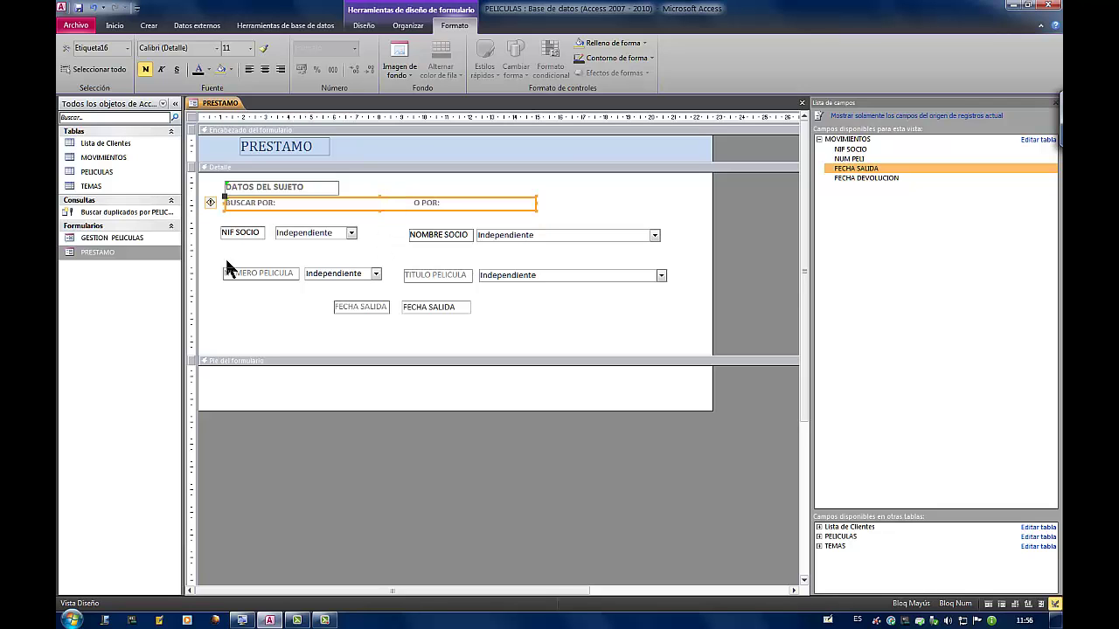
click(249, 250)
drag(213, 219, 686, 247)
drag(559, 227, 564, 221)
click(579, 225)
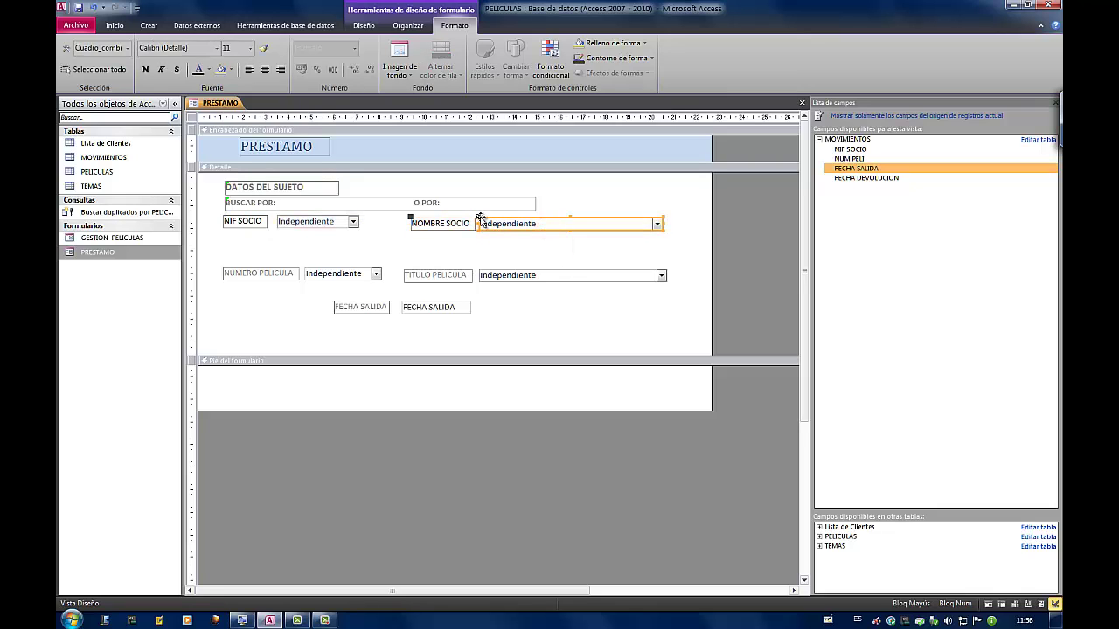
Move the NOMBRE SOCIO label and its combo box about 1.5 cm left and narrow the form to about 21 cm
drag(411, 217, 375, 218)
click(589, 219)
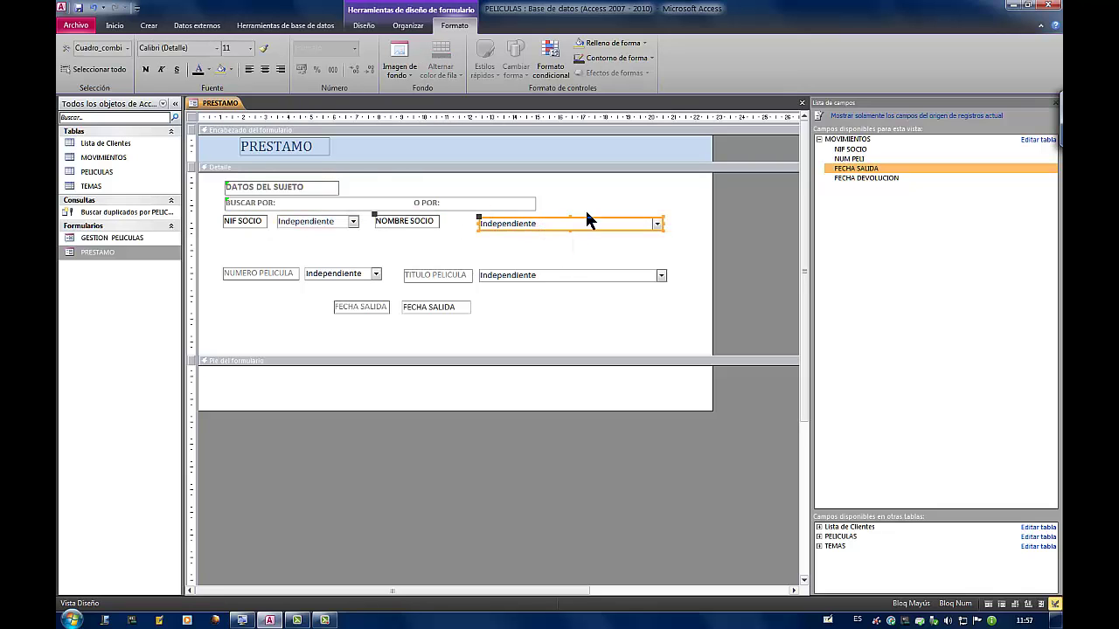
drag(478, 218, 471, 218)
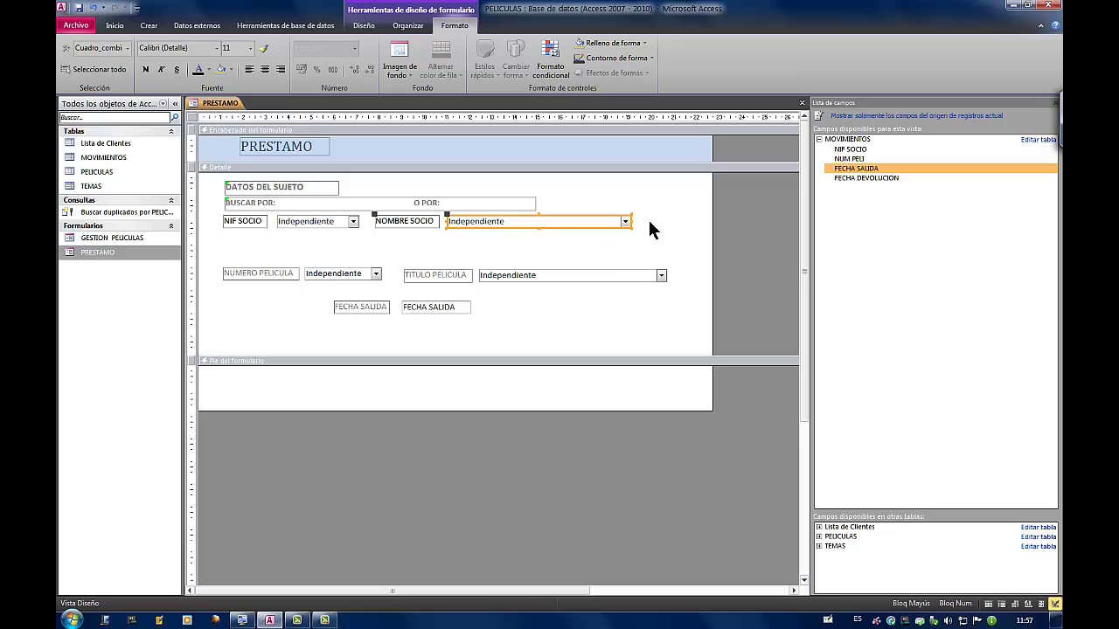
drag(711, 234, 680, 234)
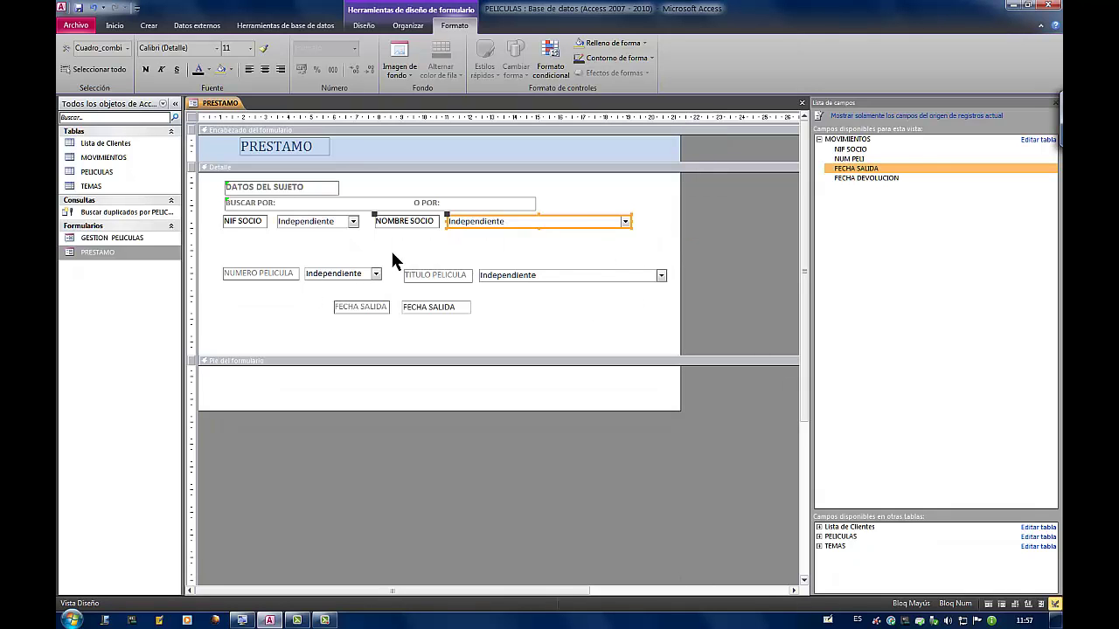
Shift the TITULO PELICULA label and combo box slightly left and move all film and FECHA SALIDA controls down about 0.6 cm
drag(393, 260, 553, 279)
drag(210, 260, 538, 326)
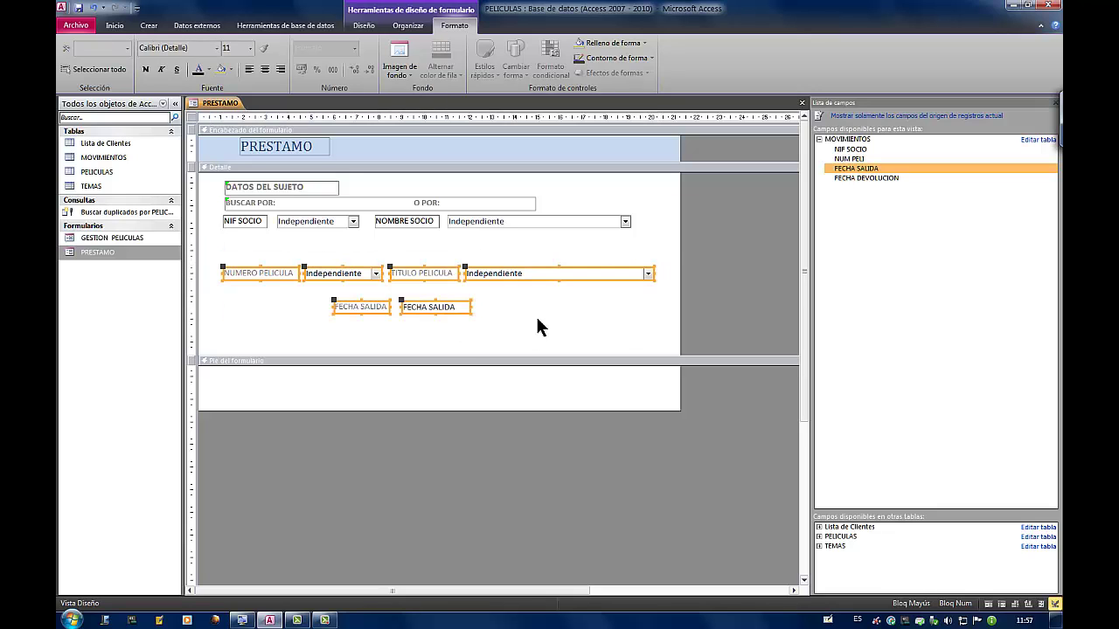
drag(460, 315, 460, 328)
Duplicate the DATOS DEL SUJETO and BUSCAR POR labels and place the copies just above the NUMERO PELICULA row
click(328, 187)
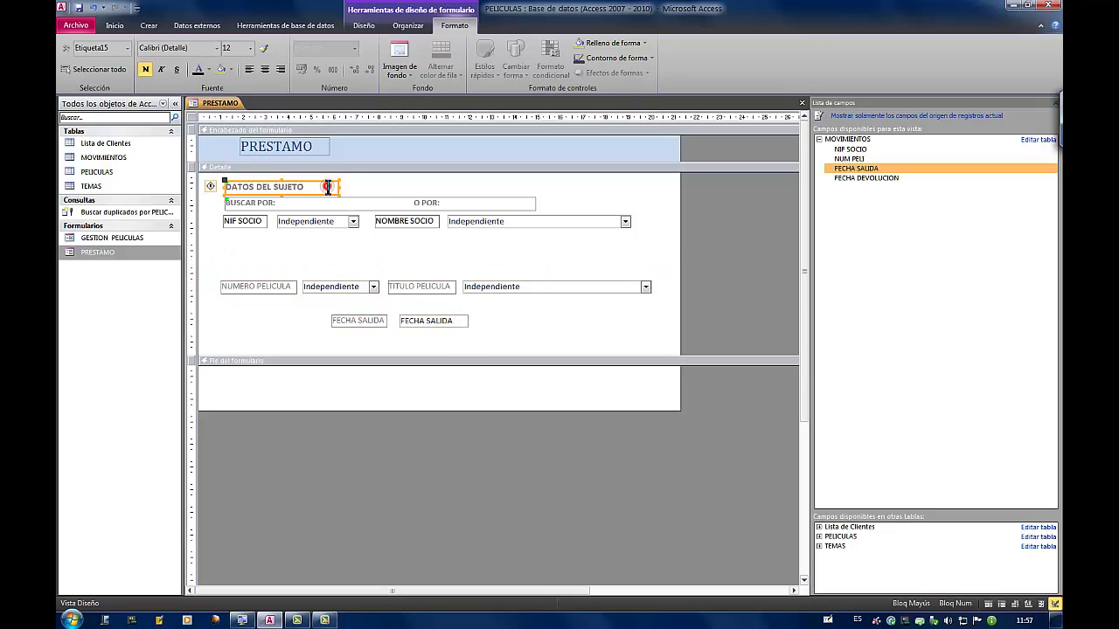
ctrl+click(335, 206)
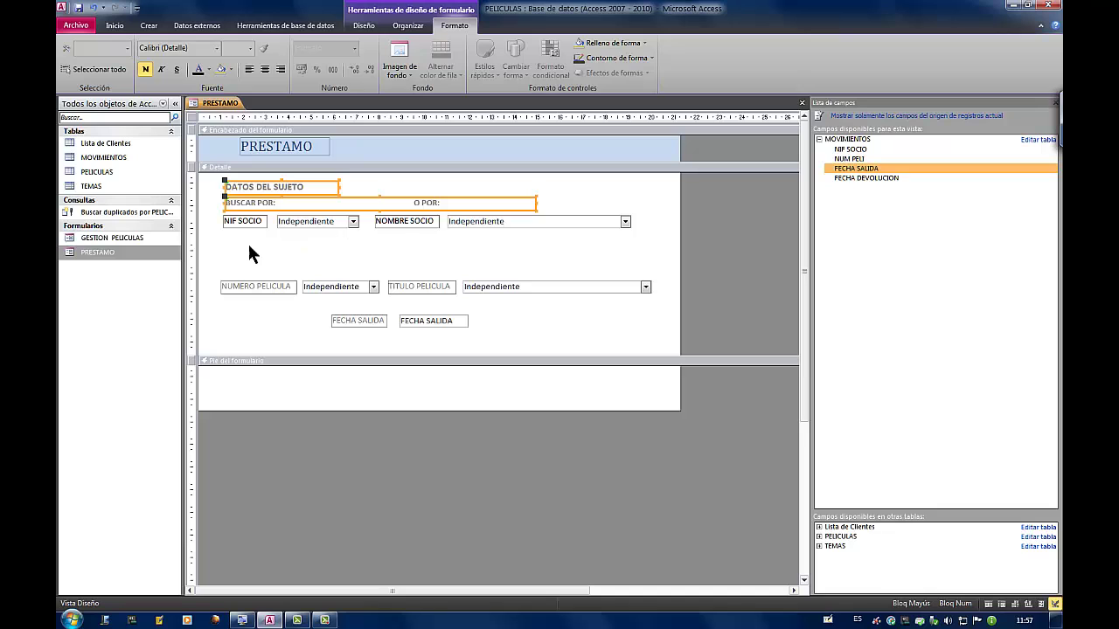
key(ctrl+c)
key(ctrl+v)
drag(299, 220, 294, 250)
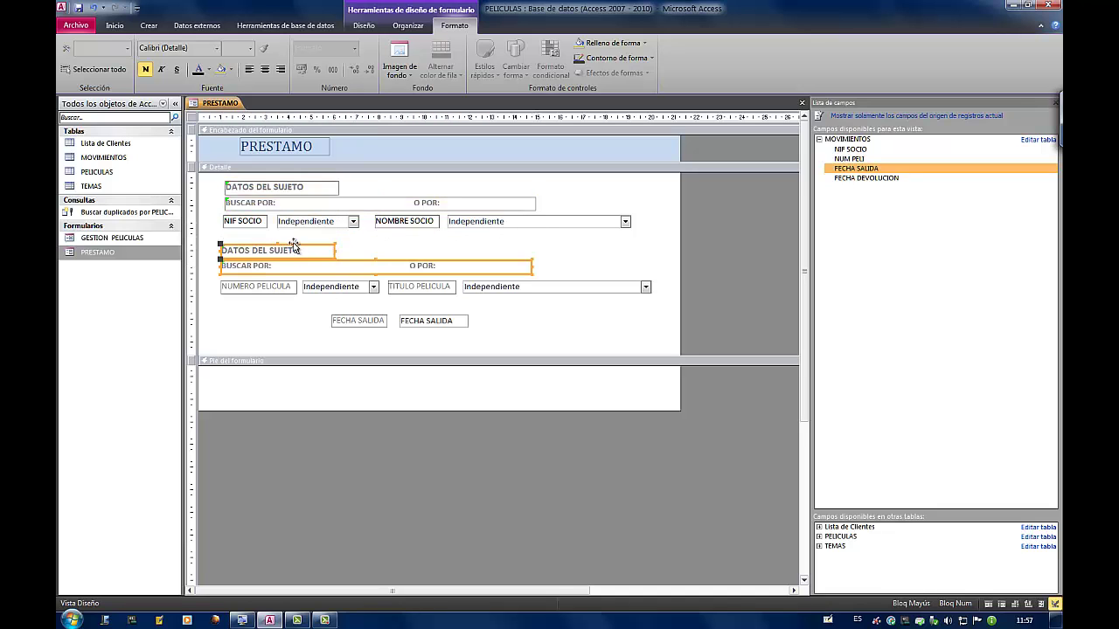
Change the text of the copied heading label above the film controls to DATOS DEL OBJETO
click(293, 250)
click(290, 250)
double_click(289, 250)
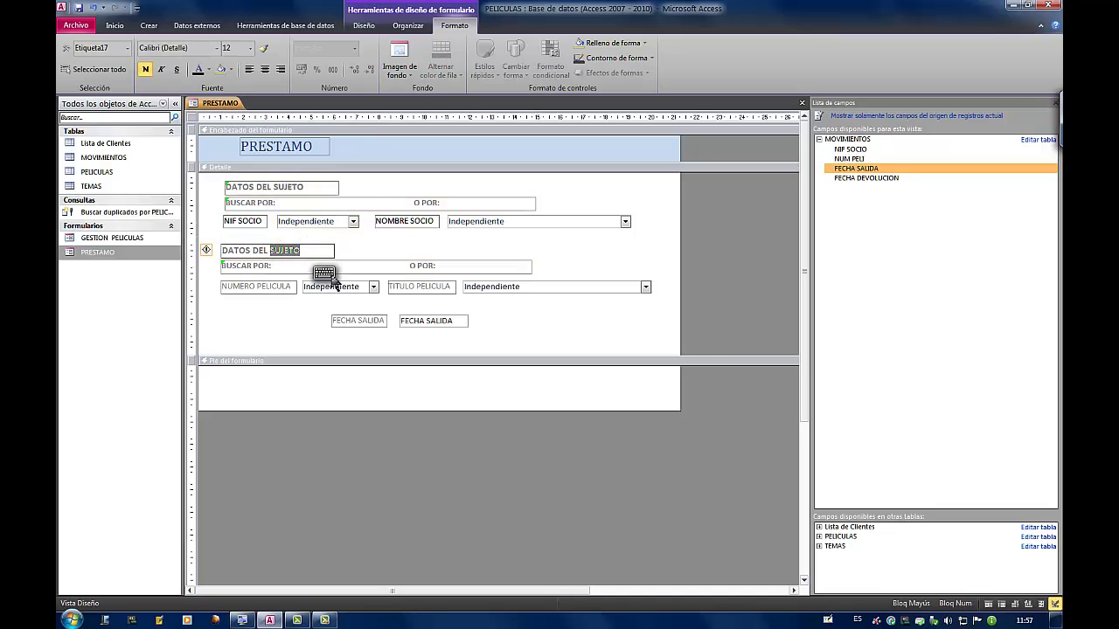
click(517, 327)
click(482, 346)
click(401, 326)
click(439, 326)
click(517, 326)
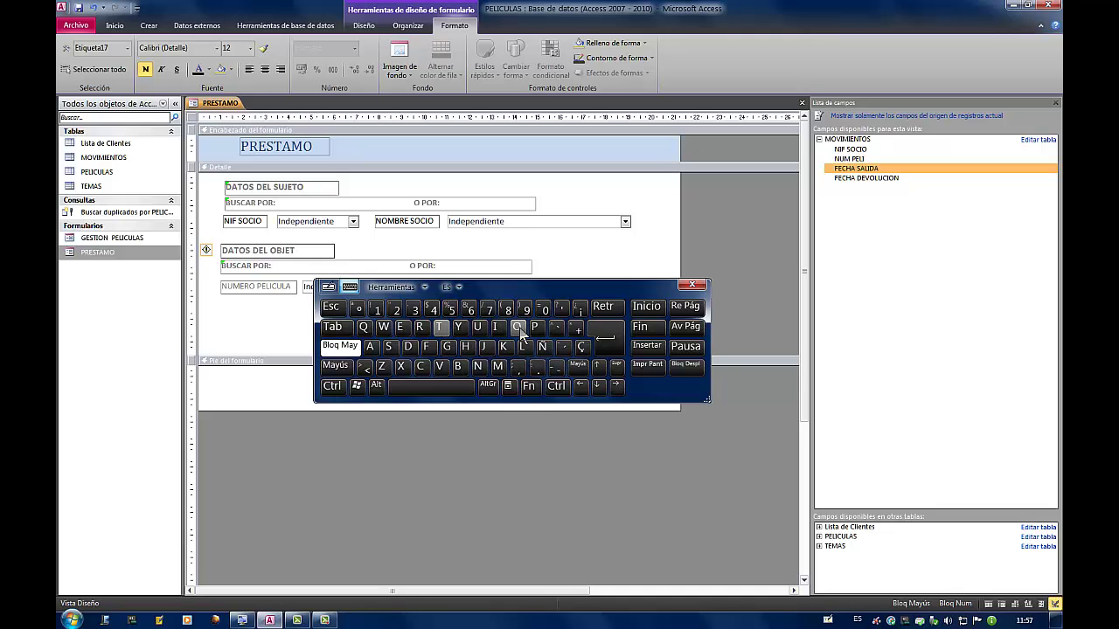
click(692, 284)
click(595, 301)
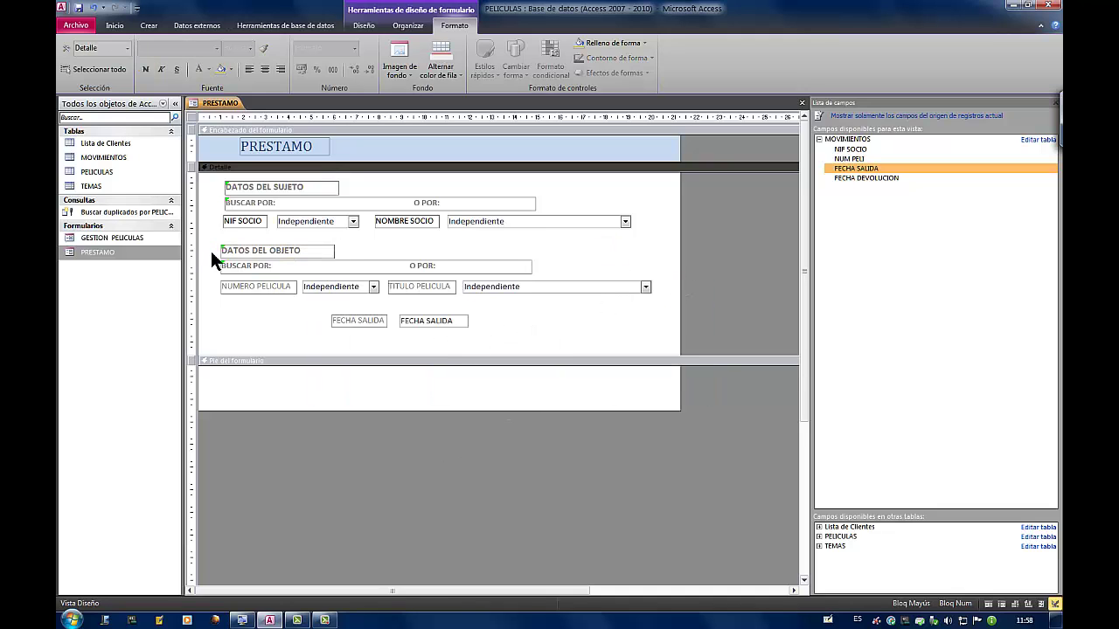
Move the DATOS DEL OBJETO group down slightly with FECHA SALIDA closer below it, and shorten the detail and footer sections
drag(211, 260, 531, 332)
drag(318, 315, 443, 311)
drag(516, 361, 517, 330)
drag(488, 384, 491, 377)
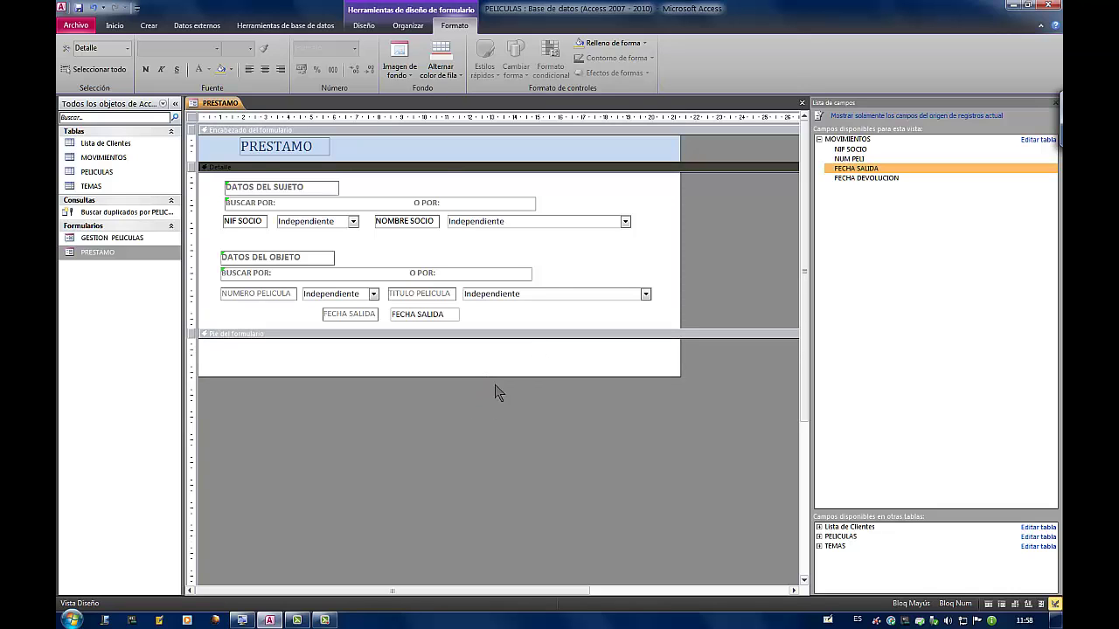
Draw a rectangle about 20 cm wide and 3 cm high around the DATOS DEL SUJETO controls
click(364, 25)
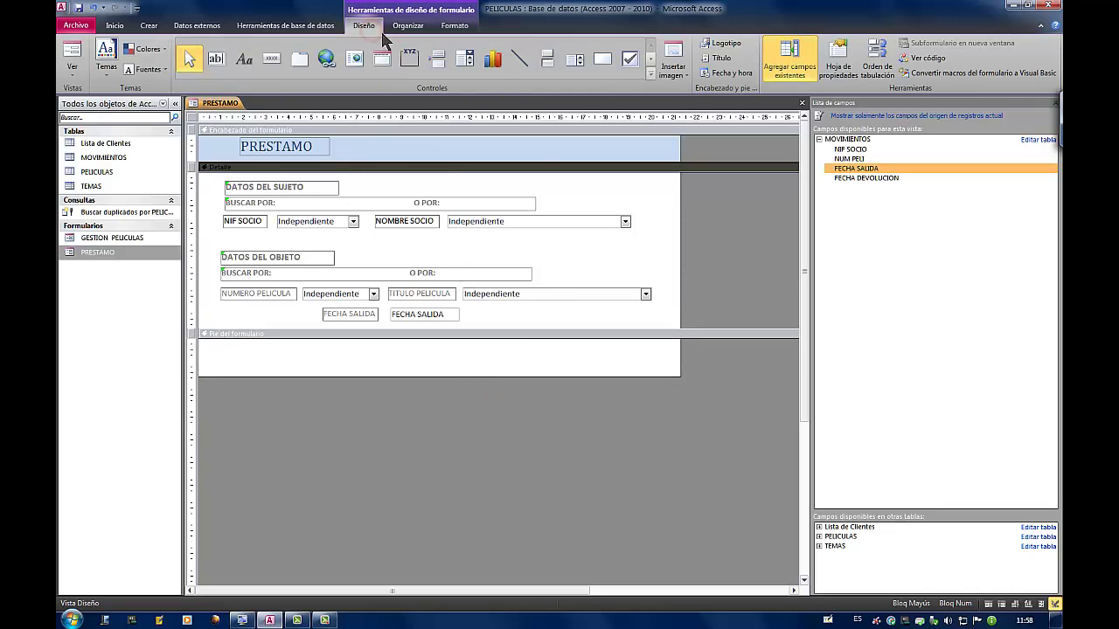
click(602, 61)
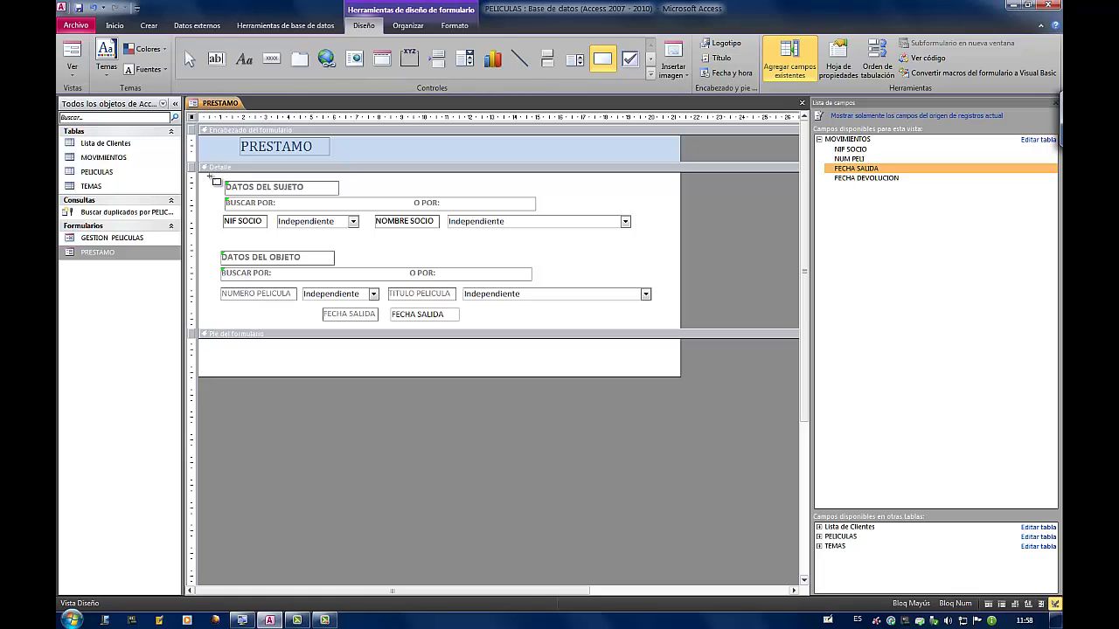
drag(209, 175, 671, 241)
Fill the rectangle around DATOS DEL SUJETO with dark blue and send it behind the controls
click(454, 25)
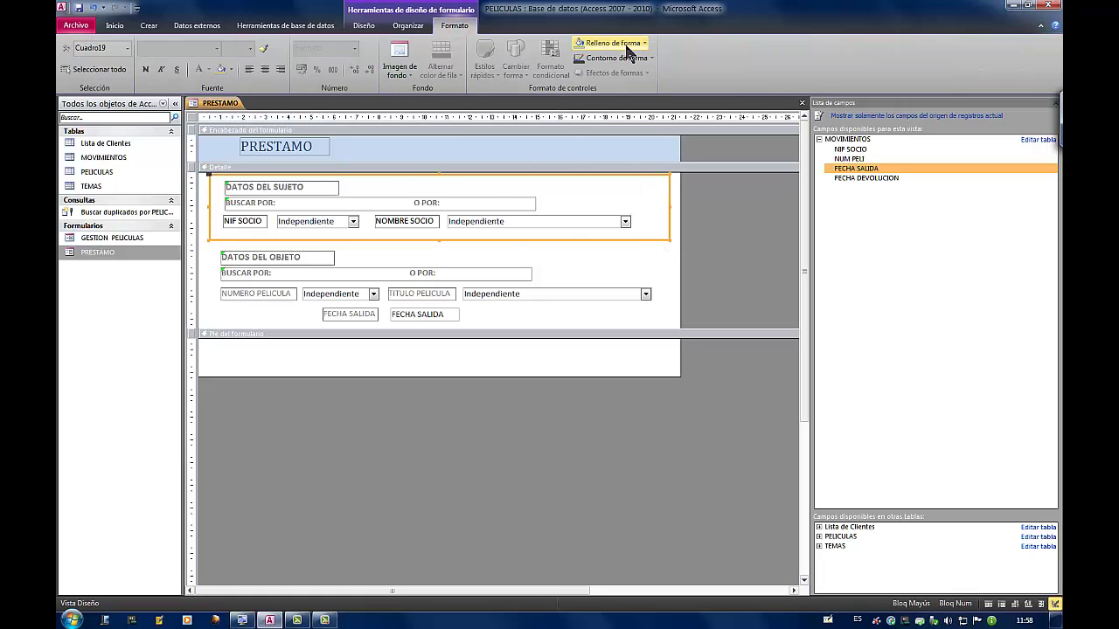
click(630, 42)
click(559, 162)
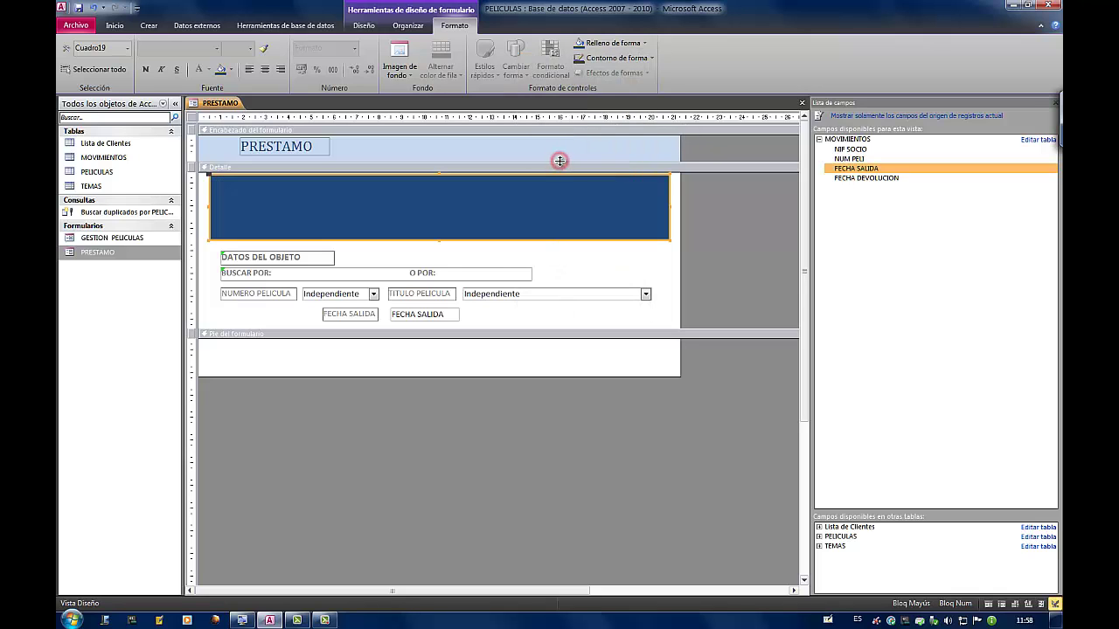
click(359, 22)
click(407, 25)
click(839, 60)
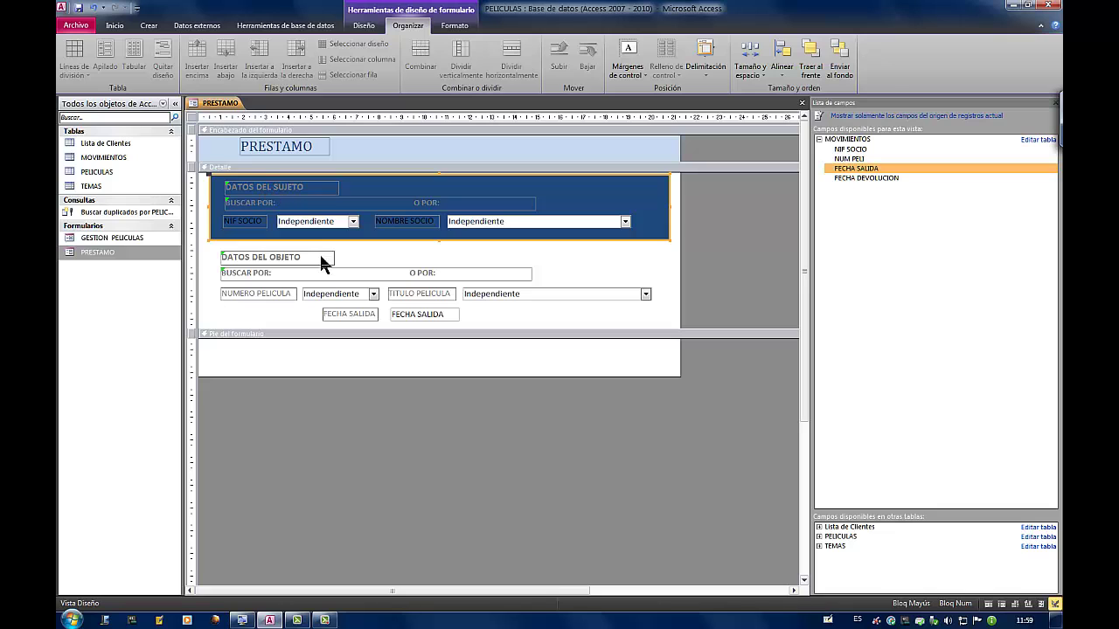
click(711, 207)
Set the font colour of the DATOS DEL SUJETO, BUSCAR POR, NIF SOCIO and NOMBRE SOCIO labels to white
click(295, 186)
ctrl+click(250, 204)
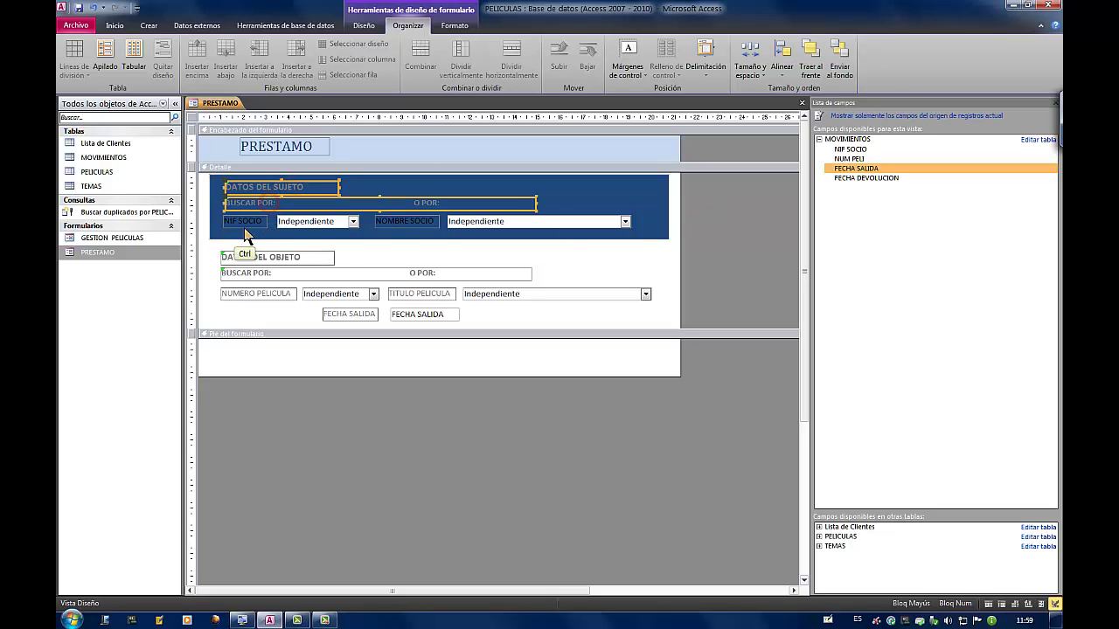
ctrl+click(431, 220)
click(454, 26)
click(208, 69)
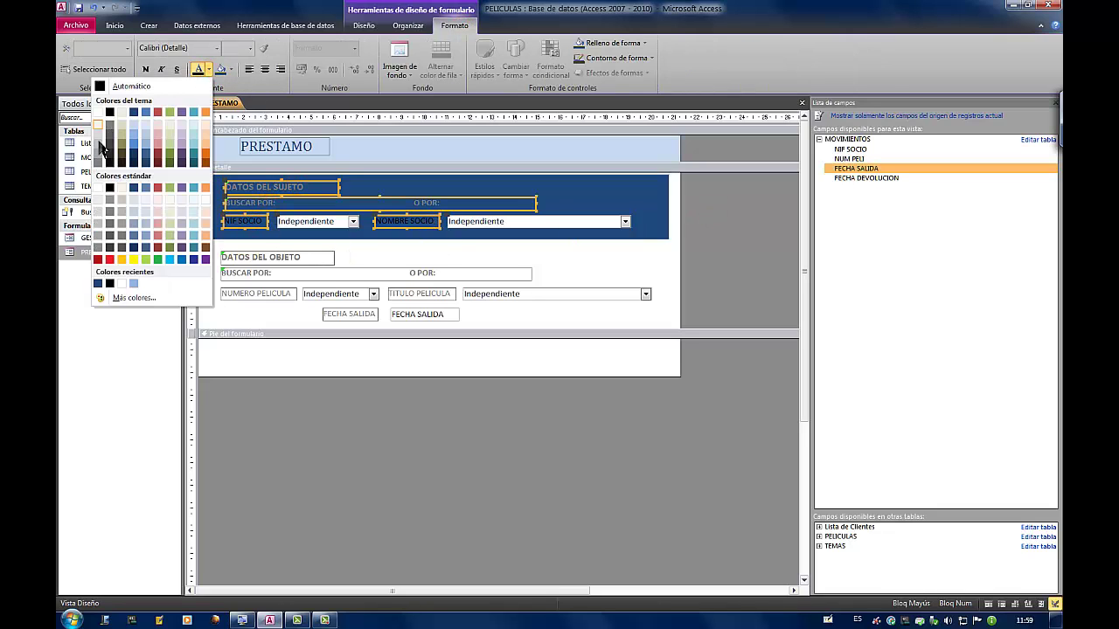
click(98, 184)
click(558, 253)
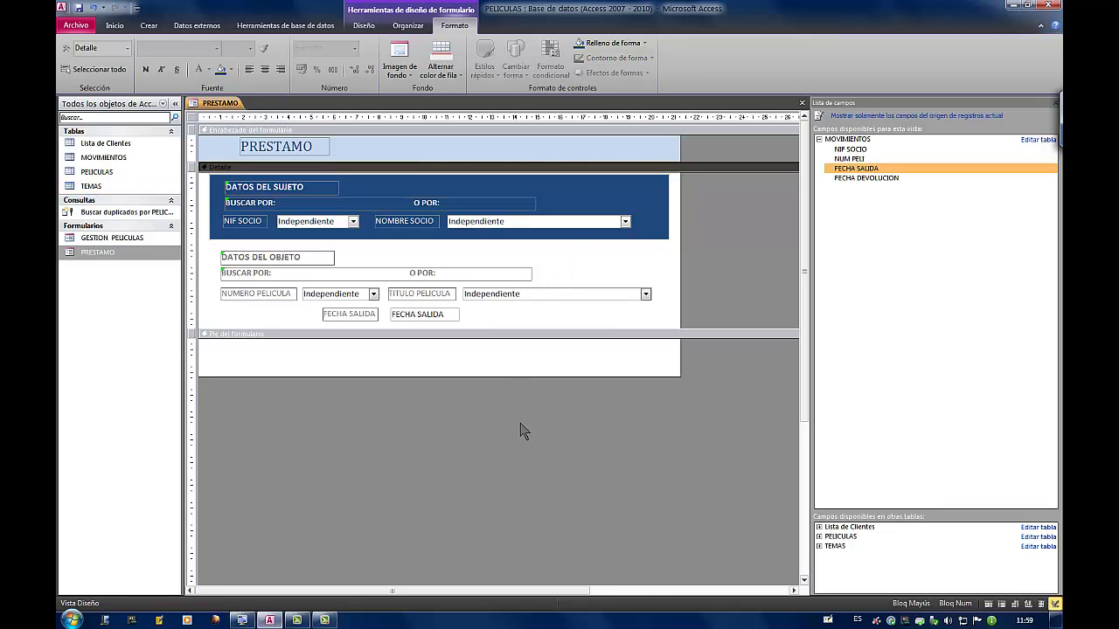
Draw a rectangle about 20 cm wide and 3.5 cm high around the DATOS DEL OBJETO and FECHA SALIDA controls
click(364, 25)
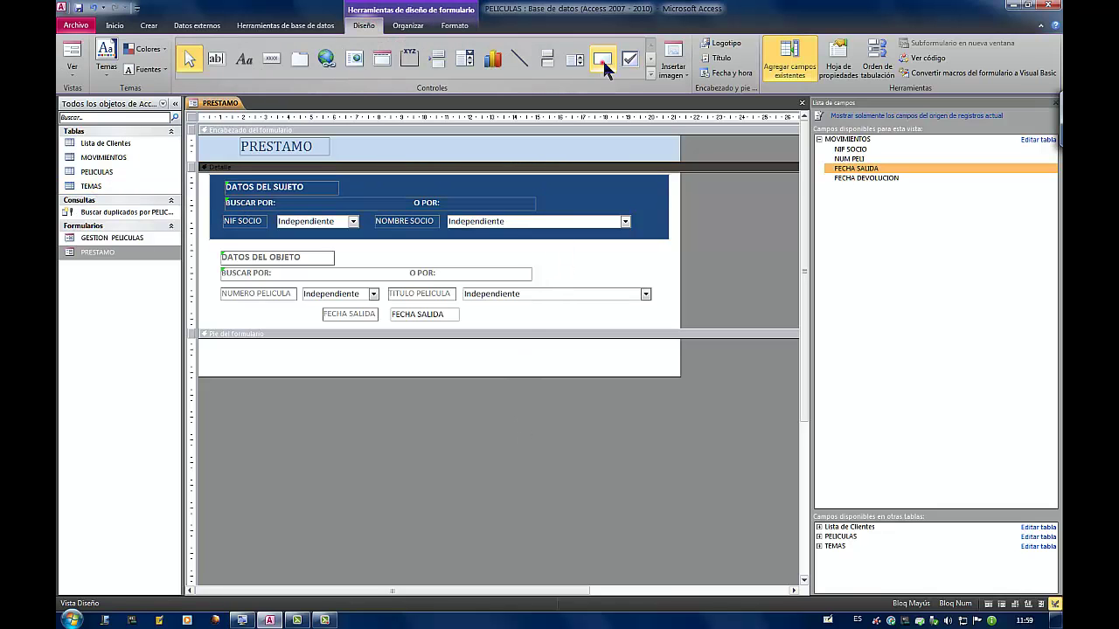
click(602, 58)
click(210, 246)
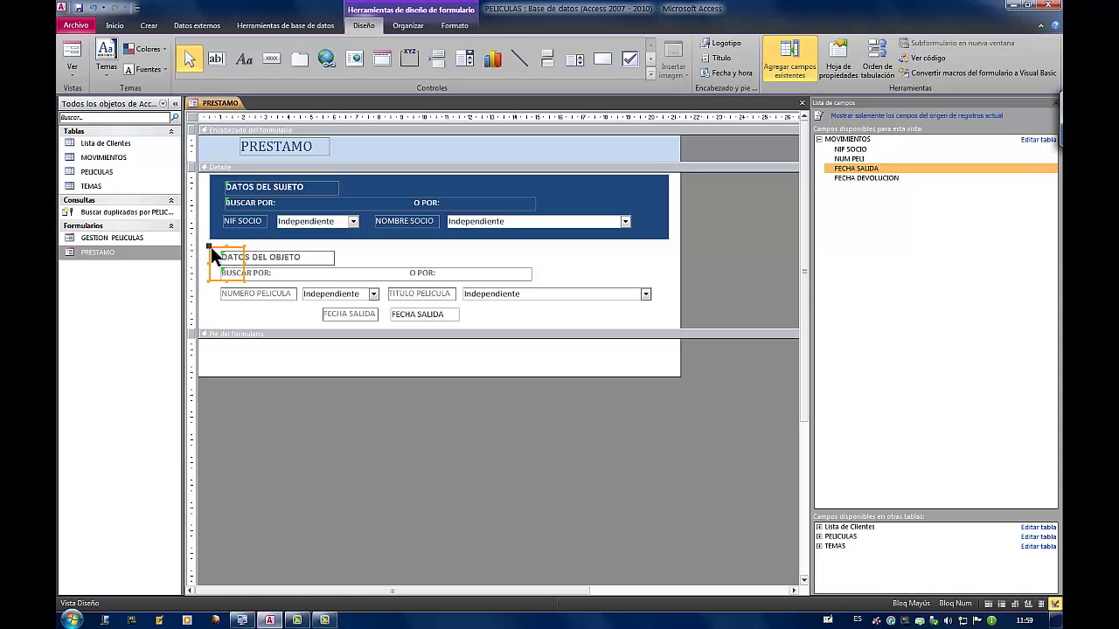
drag(245, 278, 669, 326)
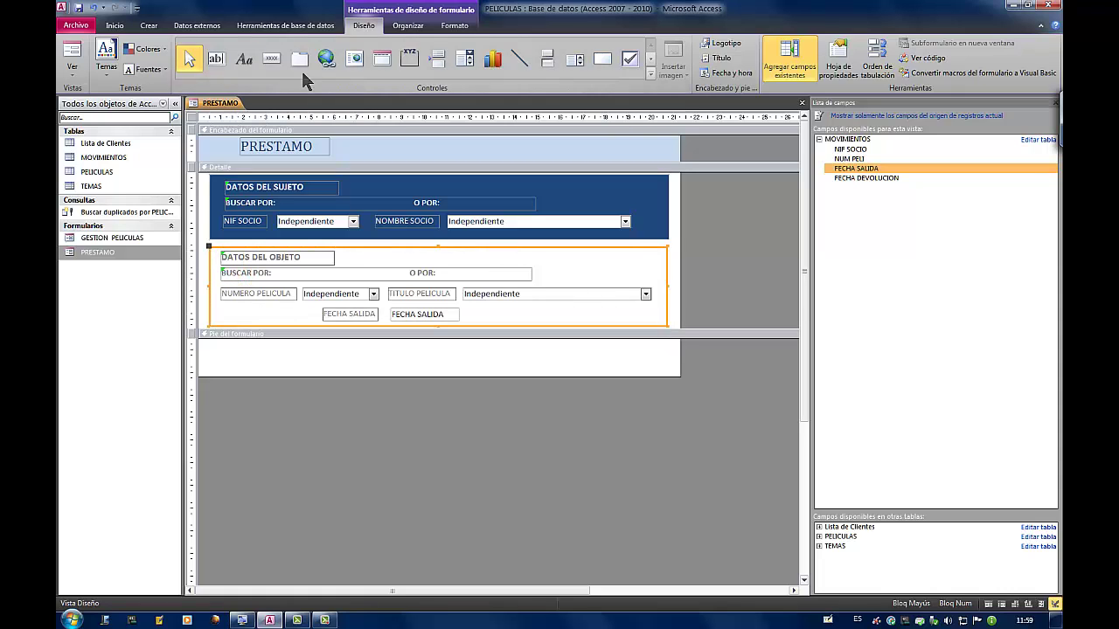
Fill the rectangle around DATOS DEL OBJETO with dark olive green and send it behind the controls
click(457, 26)
click(643, 43)
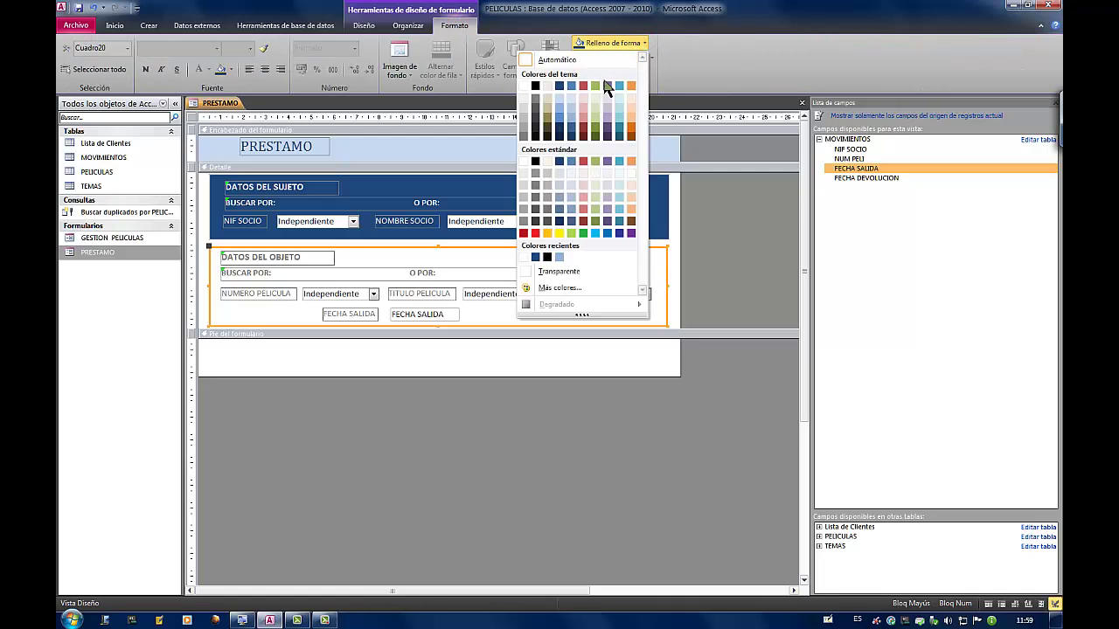
click(595, 136)
click(612, 43)
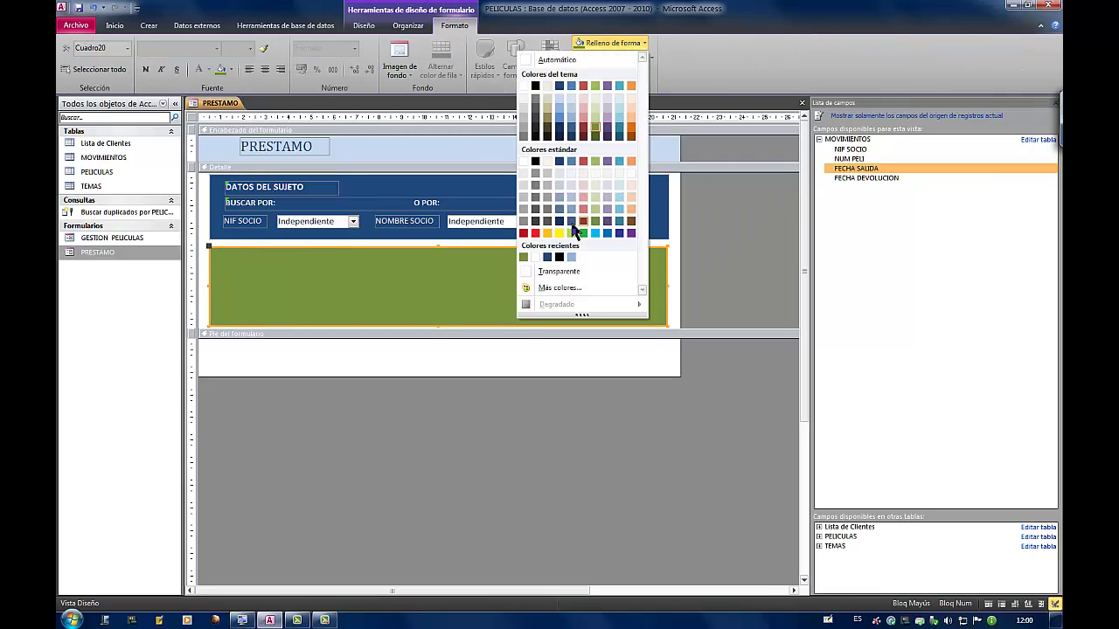
click(595, 138)
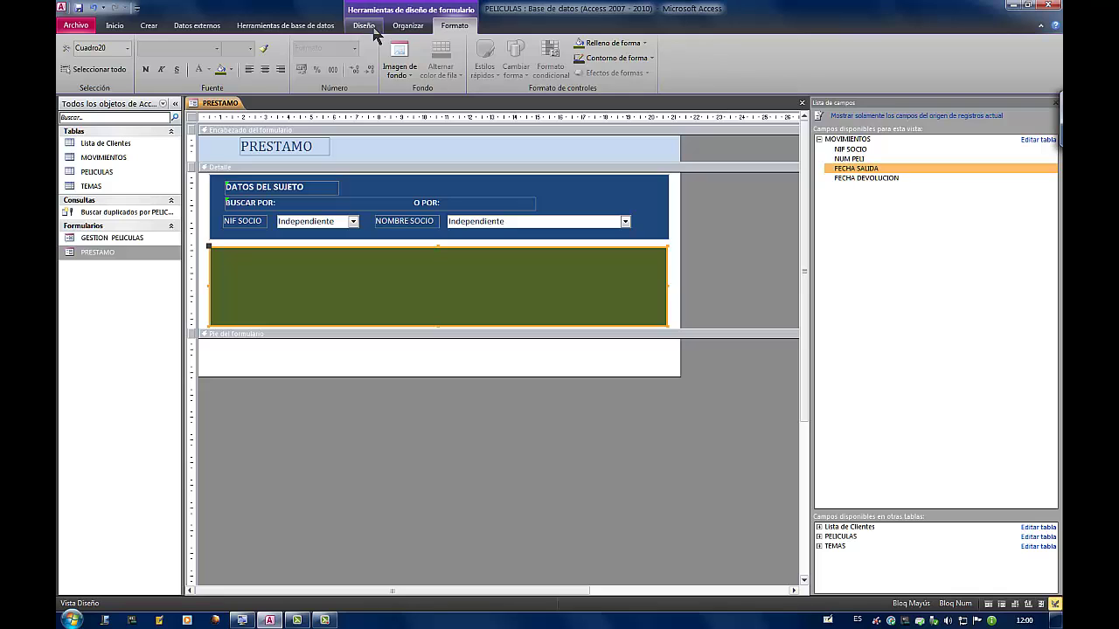
click(407, 26)
click(840, 59)
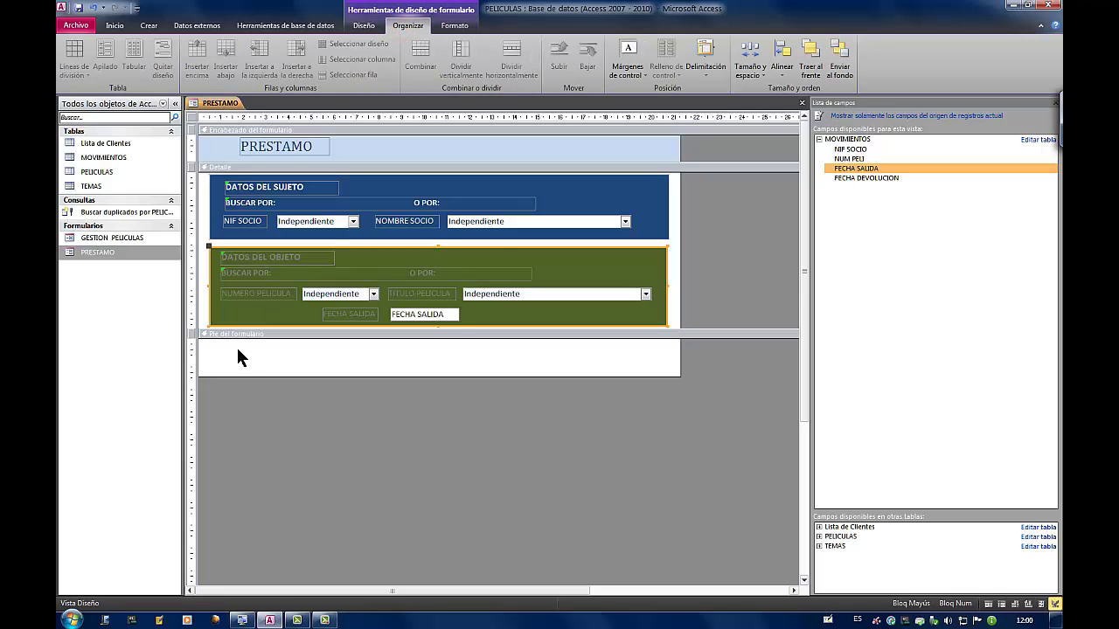
Set the font colour of all five labels in the DATOS DEL OBJETO section, including FECHA SALIDA, to white
click(262, 257)
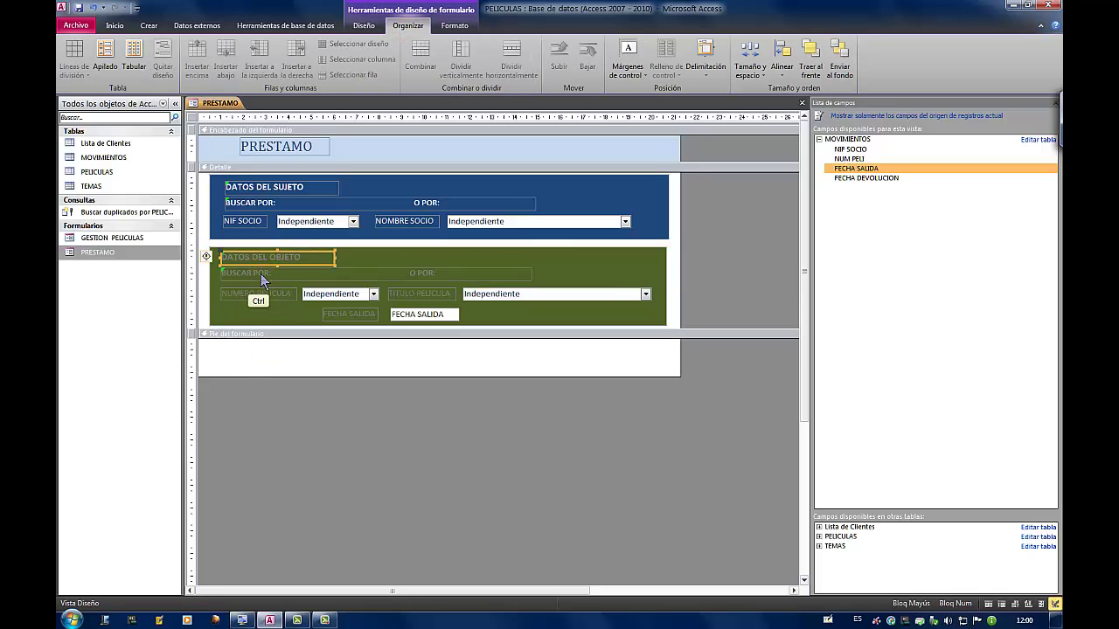
ctrl+click(261, 278)
ctrl+click(255, 293)
ctrl+click(419, 293)
ctrl+click(349, 313)
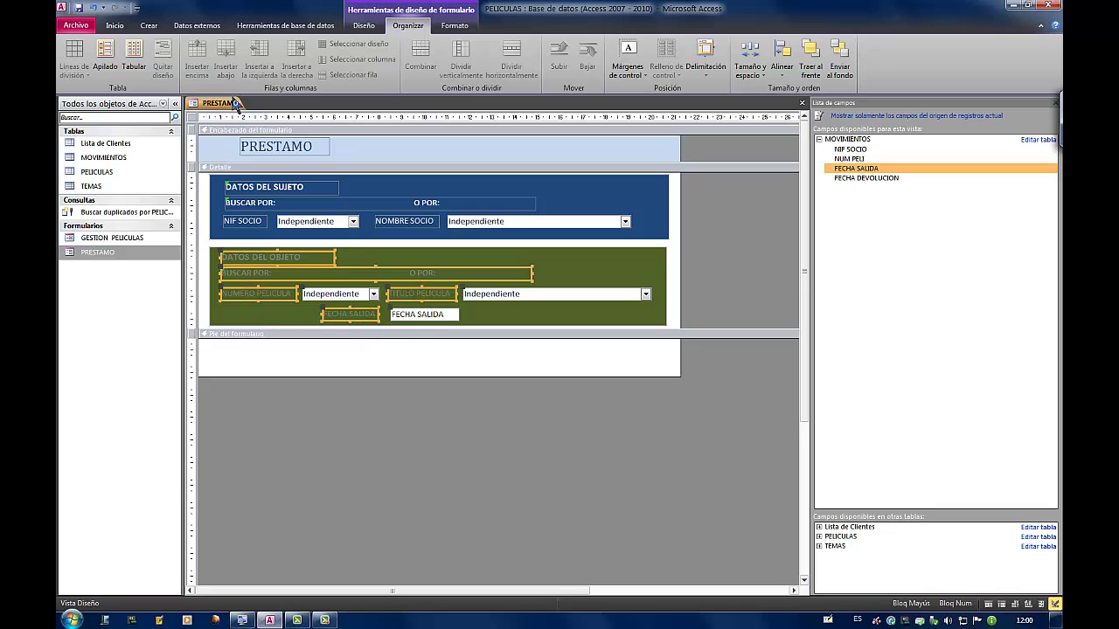
click(453, 27)
click(199, 69)
click(628, 352)
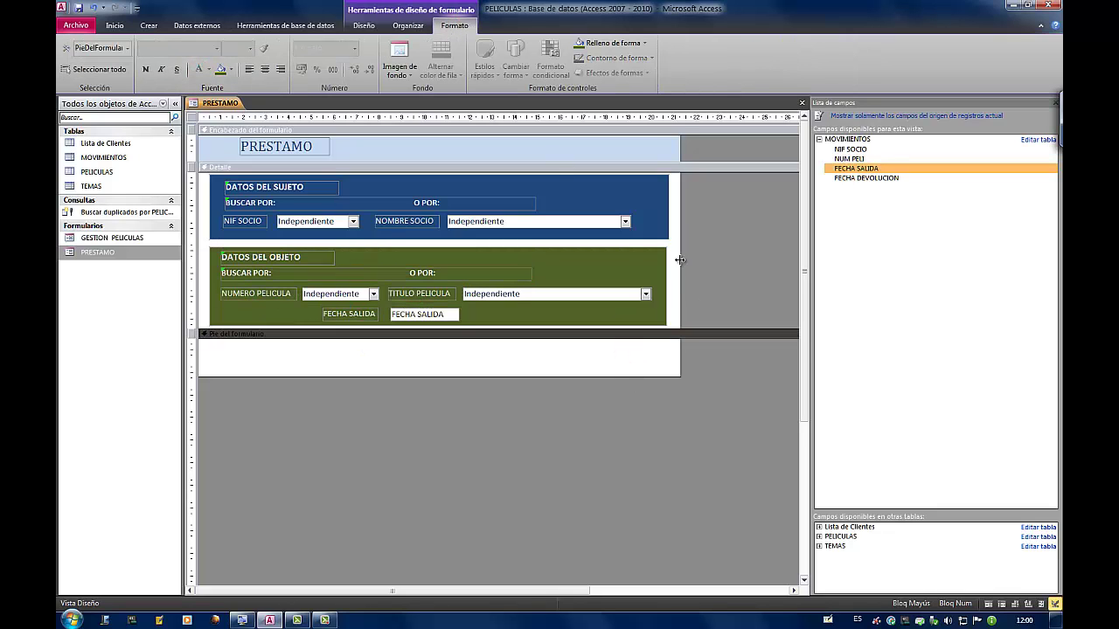
Narrow the form slightly to about 21 cm and open the property sheet for the whole form
drag(680, 260, 676, 261)
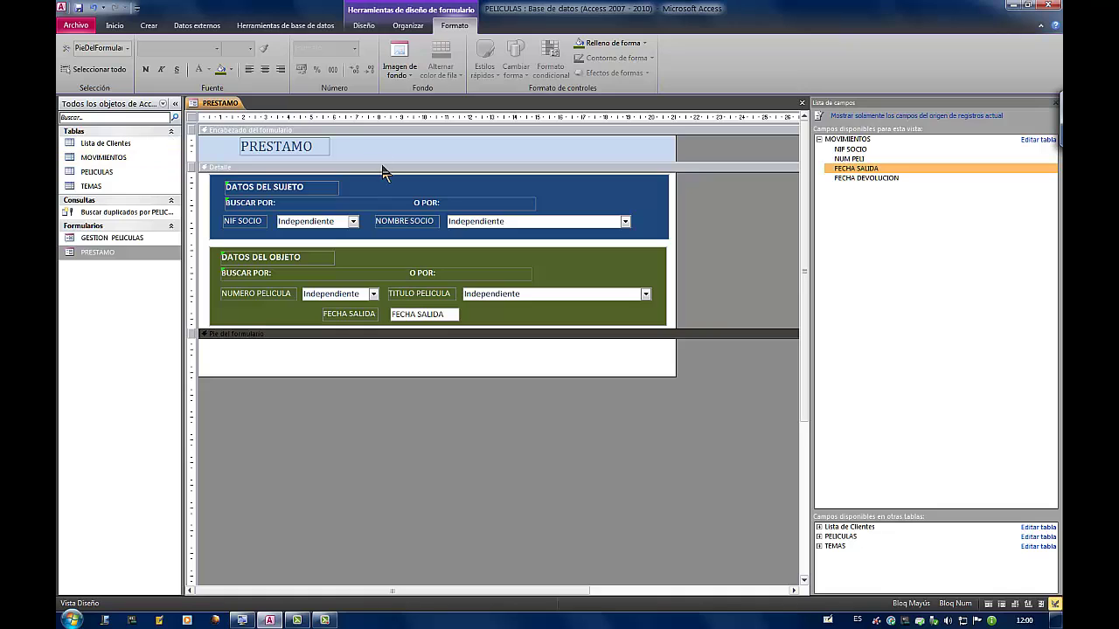
click(192, 118)
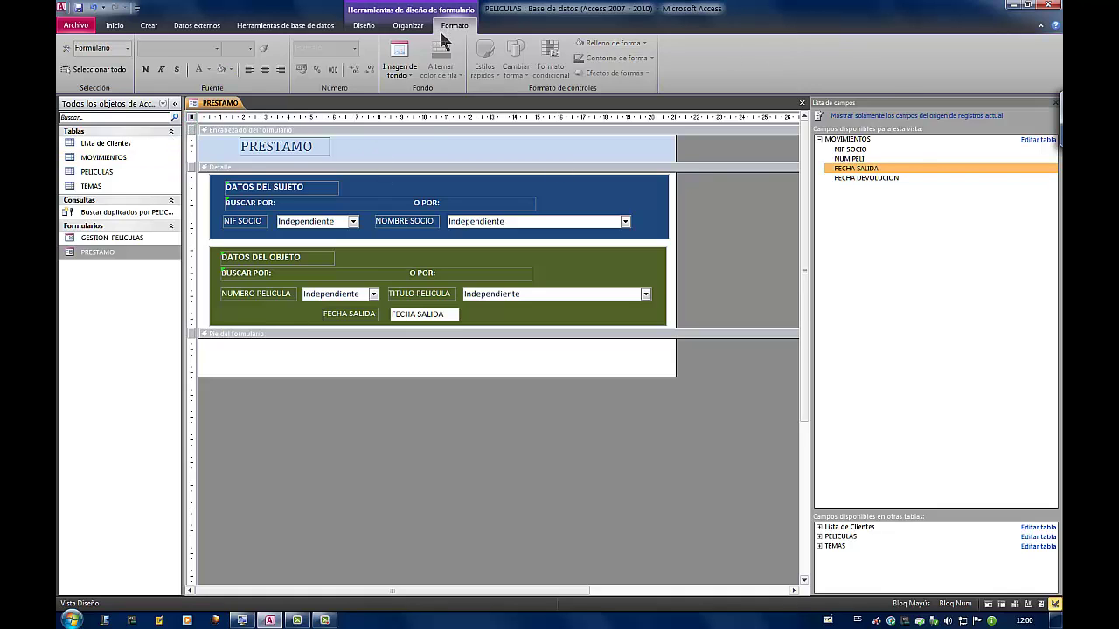
click(364, 26)
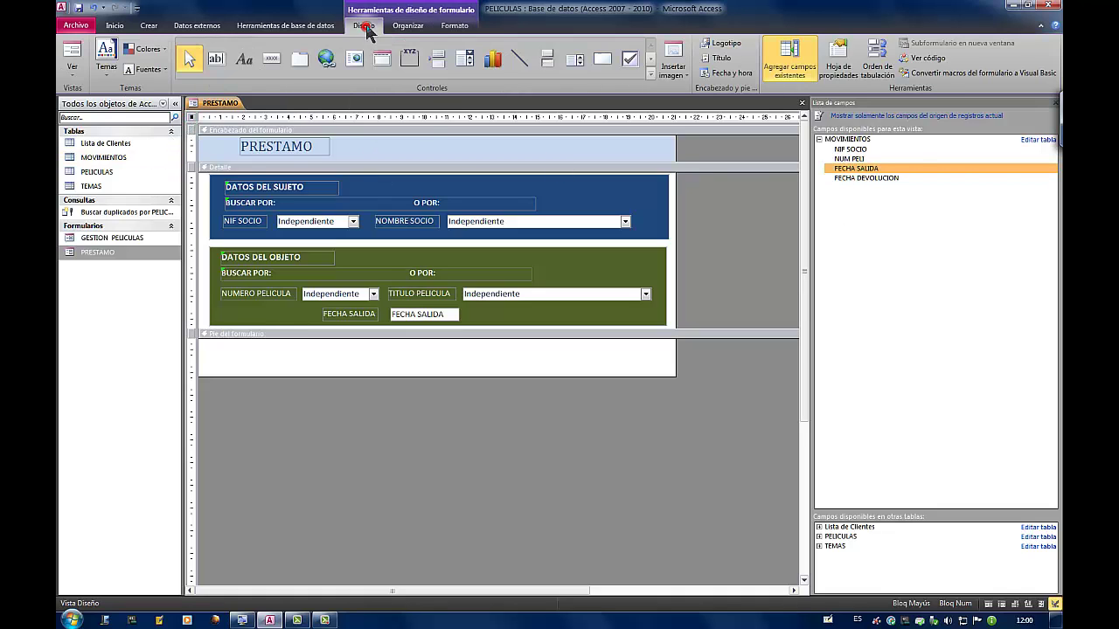
click(838, 53)
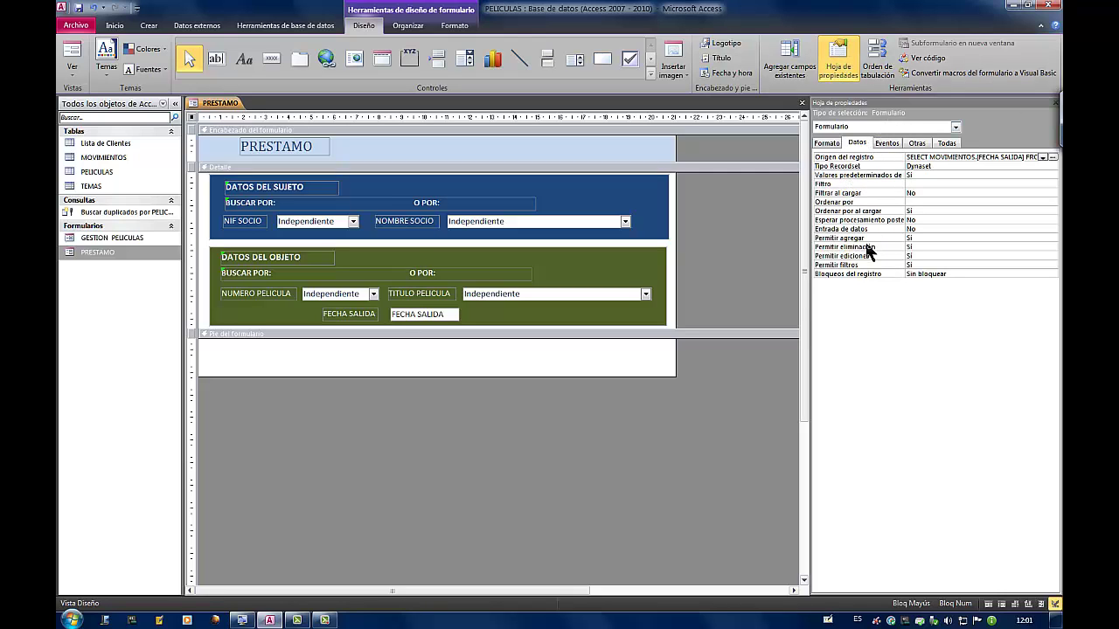
Set the alternate background colour of the Detalle section to Fondo 1, Más oscuro 35%
click(829, 143)
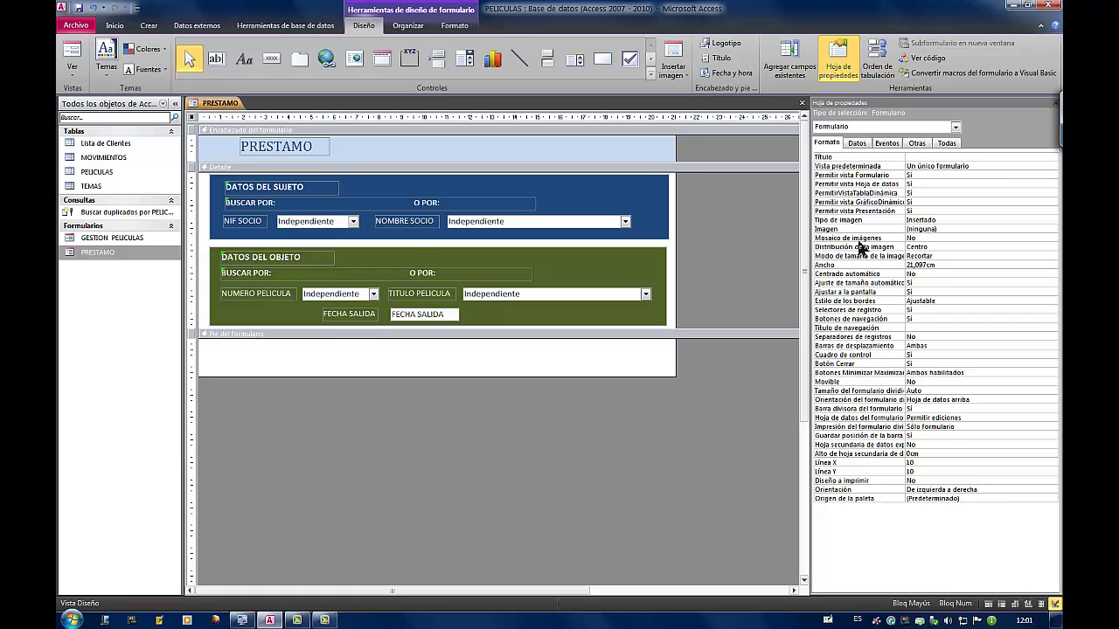
click(956, 127)
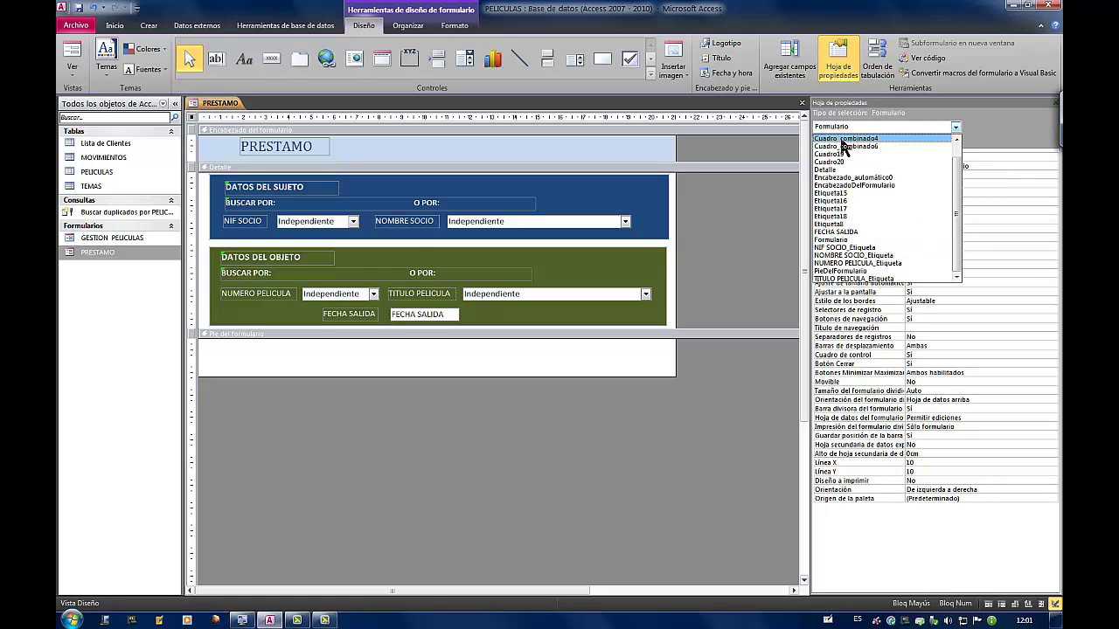
click(848, 177)
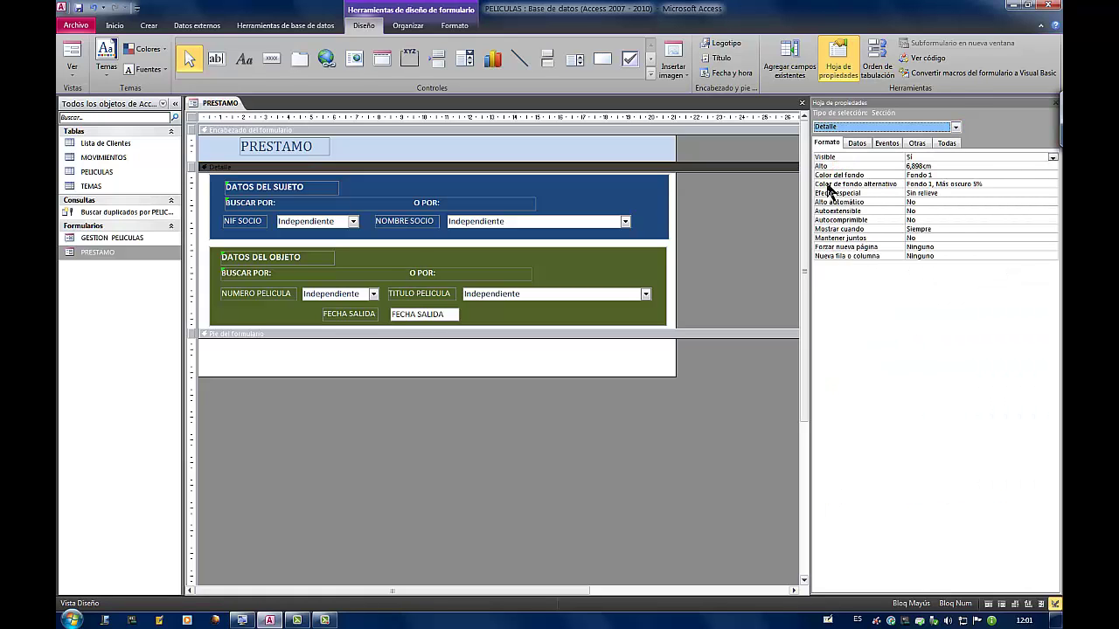
click(994, 183)
click(1043, 184)
click(1043, 184)
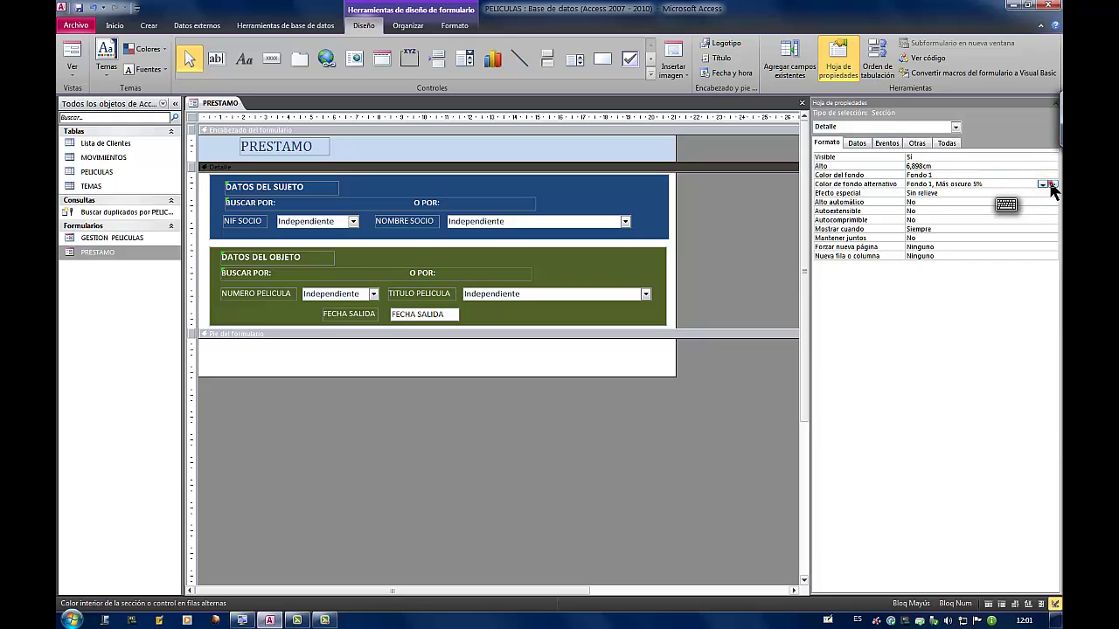
click(1053, 184)
click(943, 263)
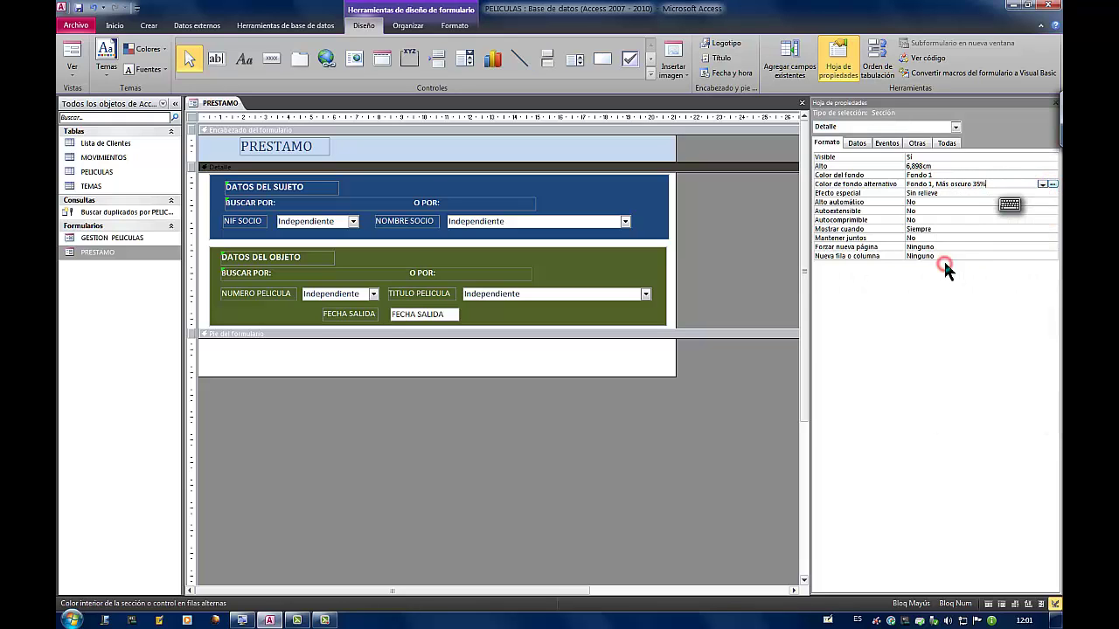
click(965, 193)
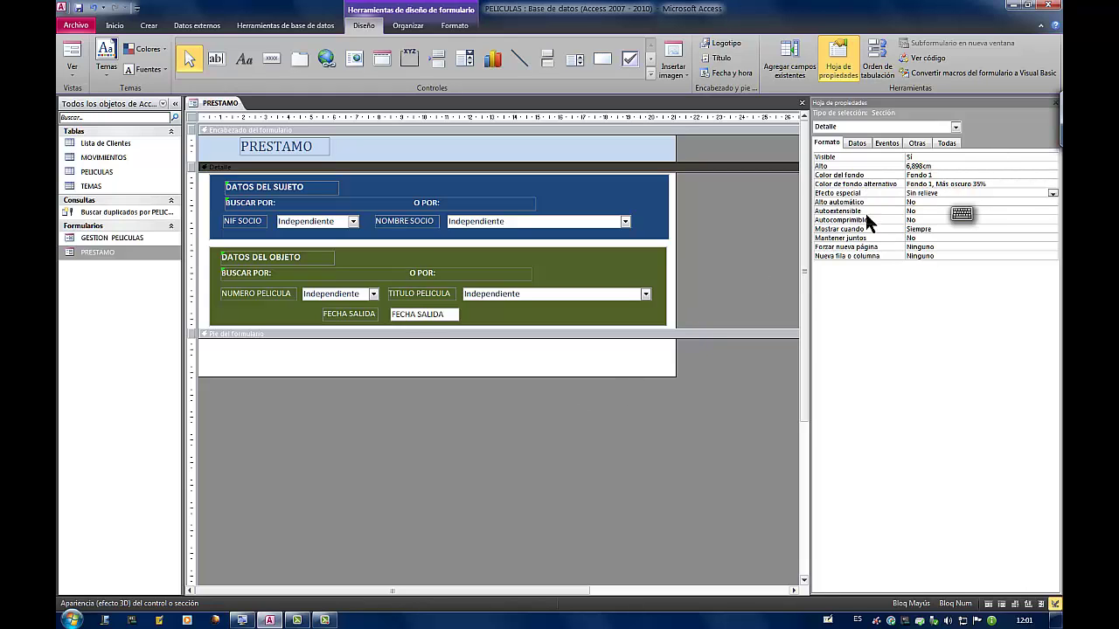
Set the main background colour of the Detalle section to Fondo 1, Más oscuro 35%
click(999, 175)
click(1043, 175)
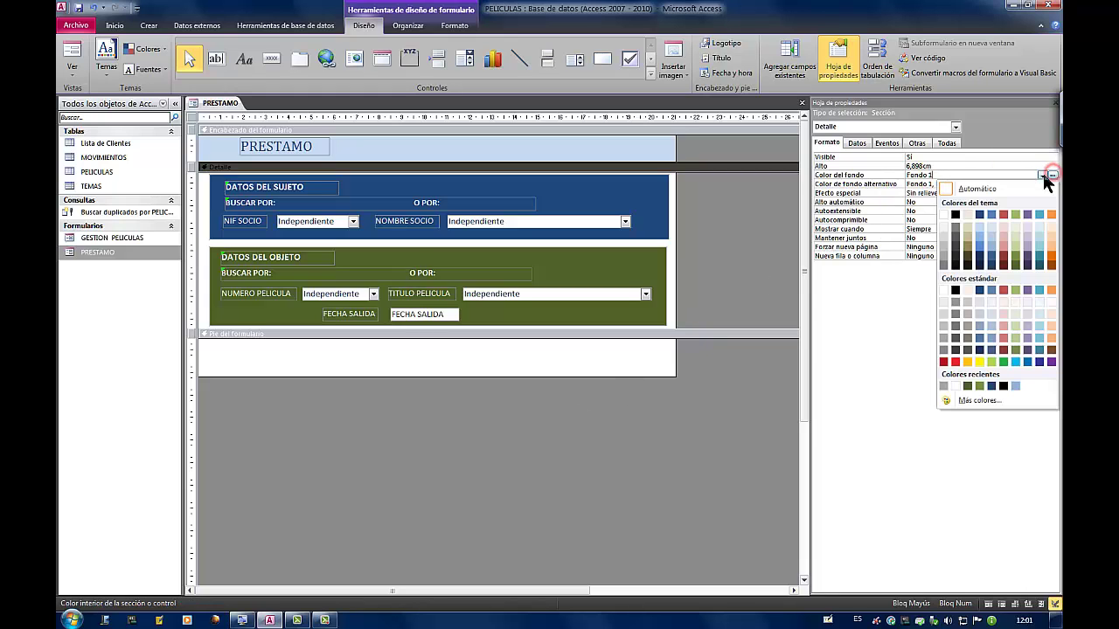
click(946, 256)
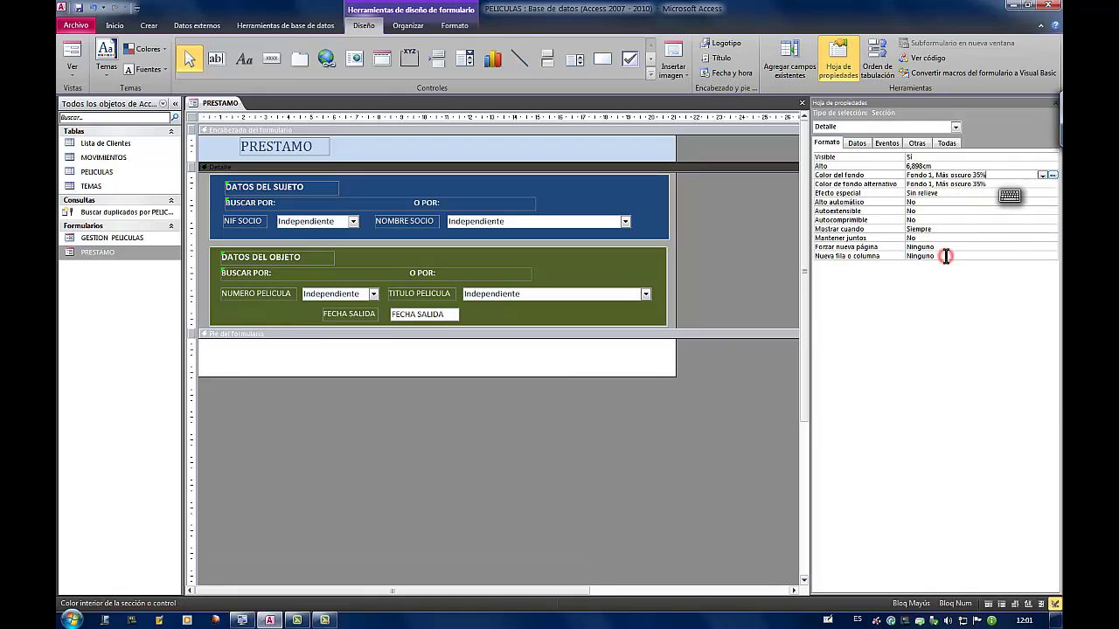
Set the form footer's background colour to Fondo 1, Más oscuro 35%
click(595, 354)
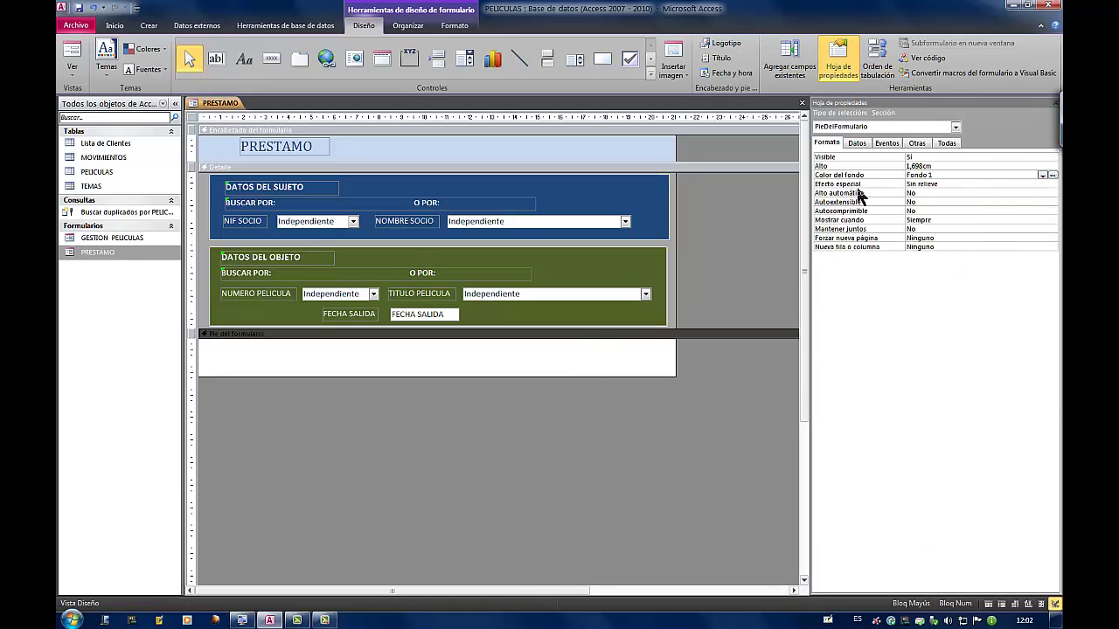
click(1053, 176)
click(944, 255)
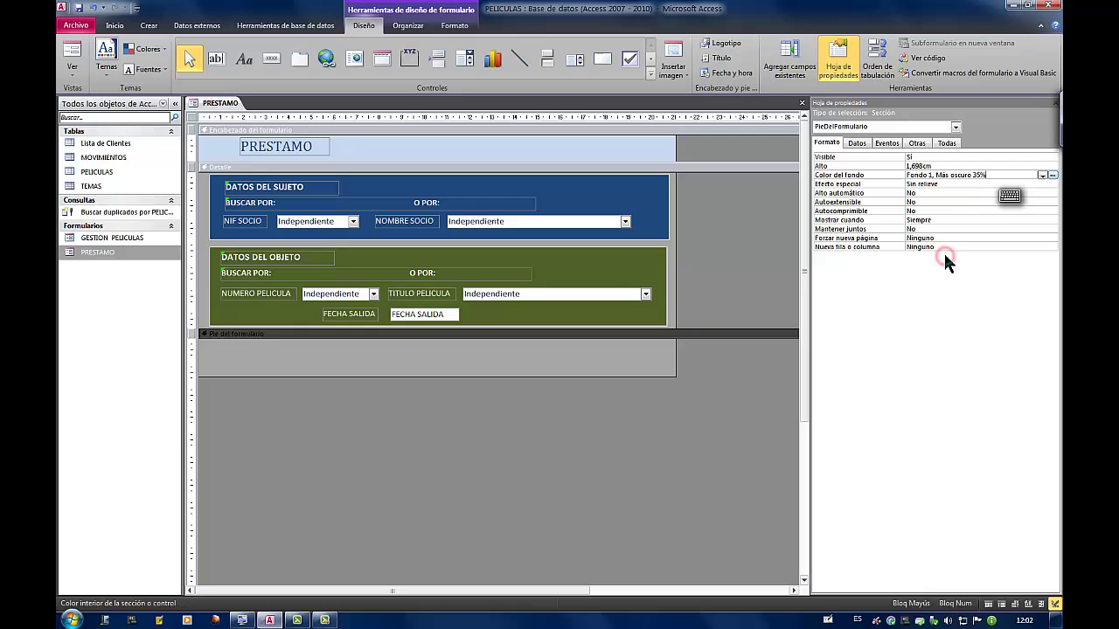
Set the form header's background colour to Fondo 1, Más oscuro 35%
click(642, 157)
click(1043, 175)
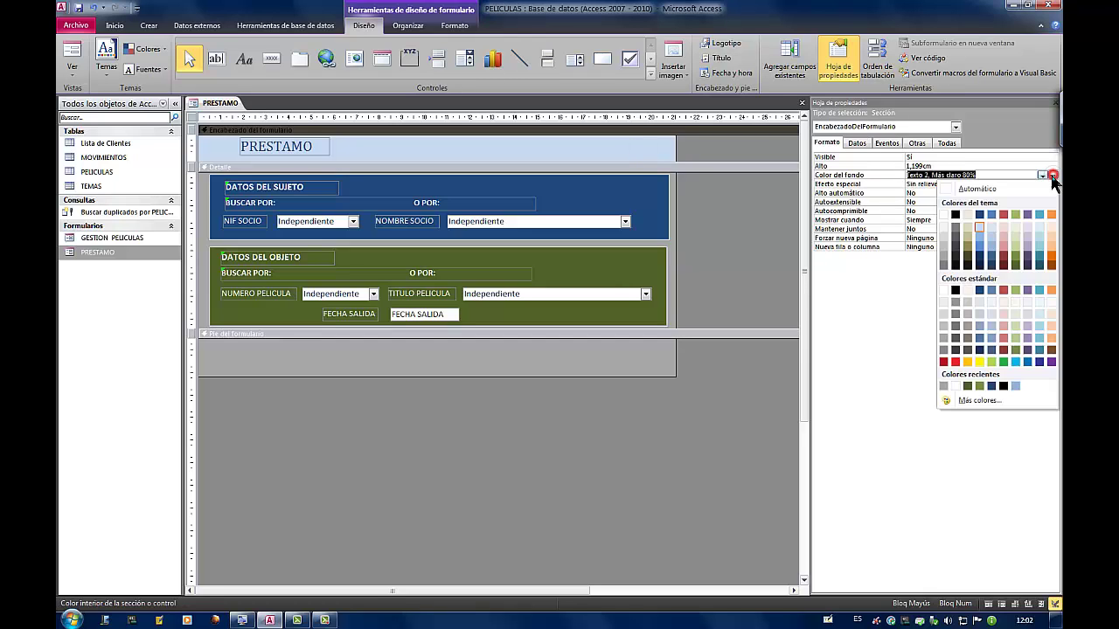
click(940, 259)
Make the PRESTAMO title label in the form header white and bold
click(271, 143)
click(454, 26)
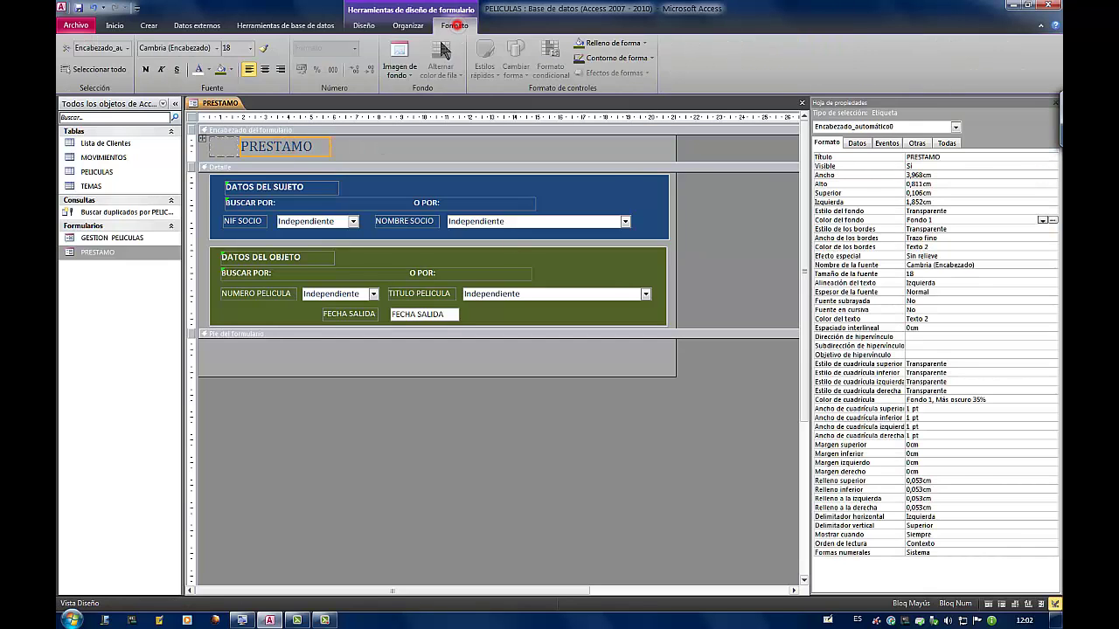
click(201, 72)
click(145, 70)
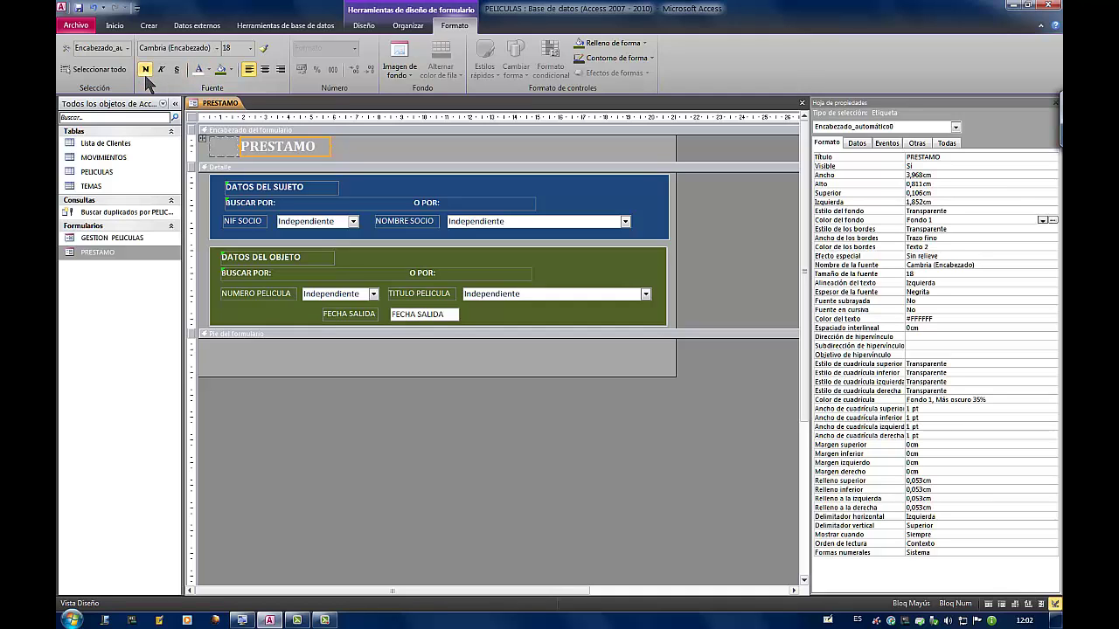
Set the form header's background colour to the dark blue Texto 2, Más oscuro 50%
click(635, 147)
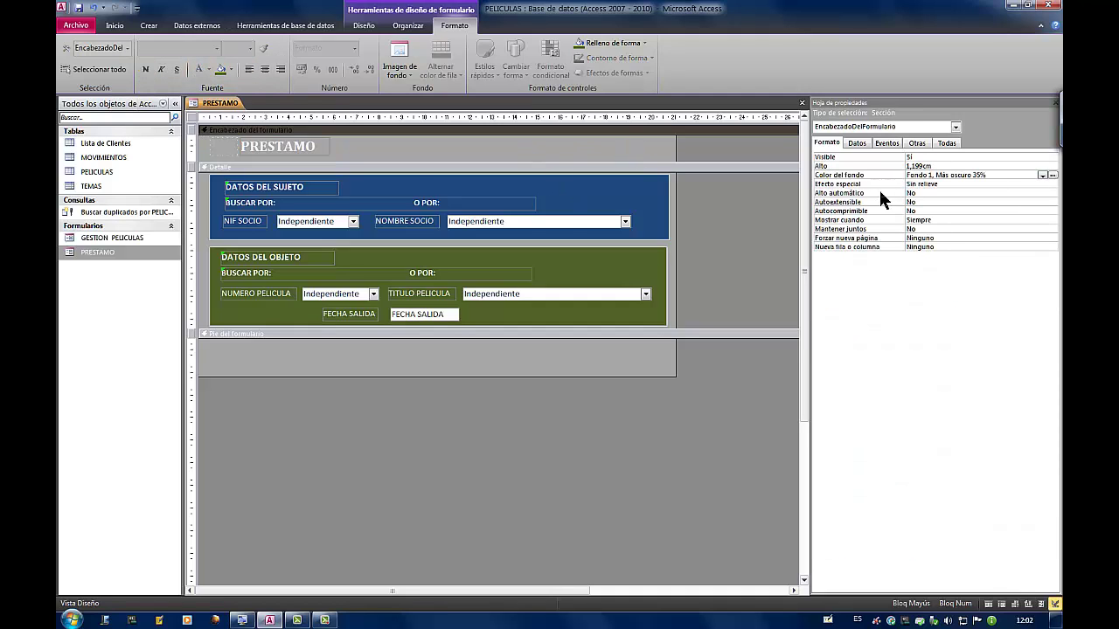
click(1042, 175)
click(1053, 175)
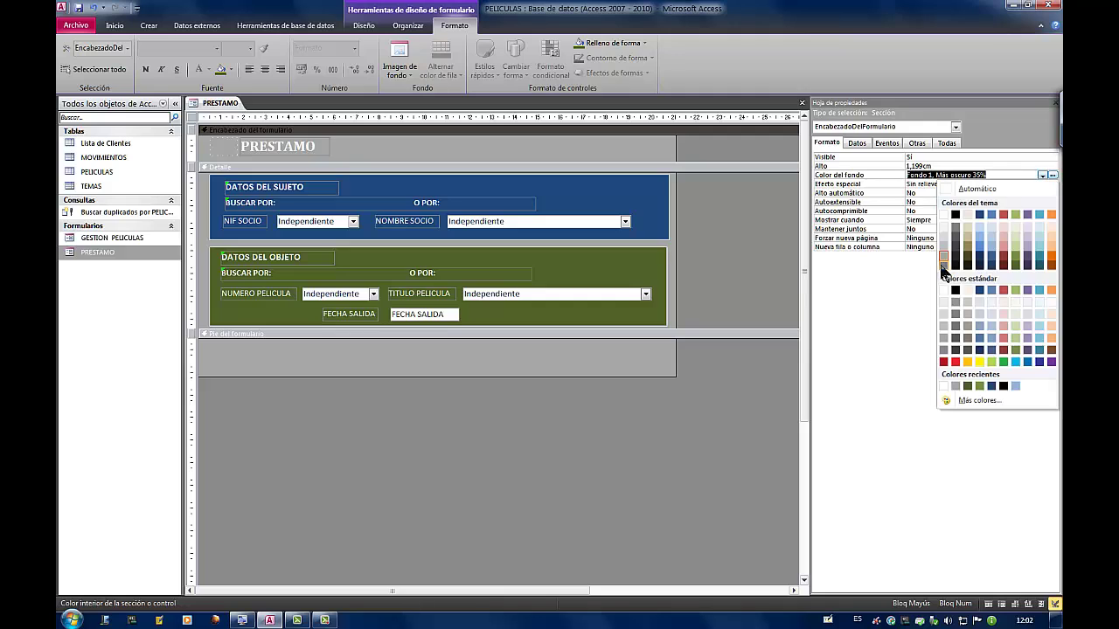
click(980, 266)
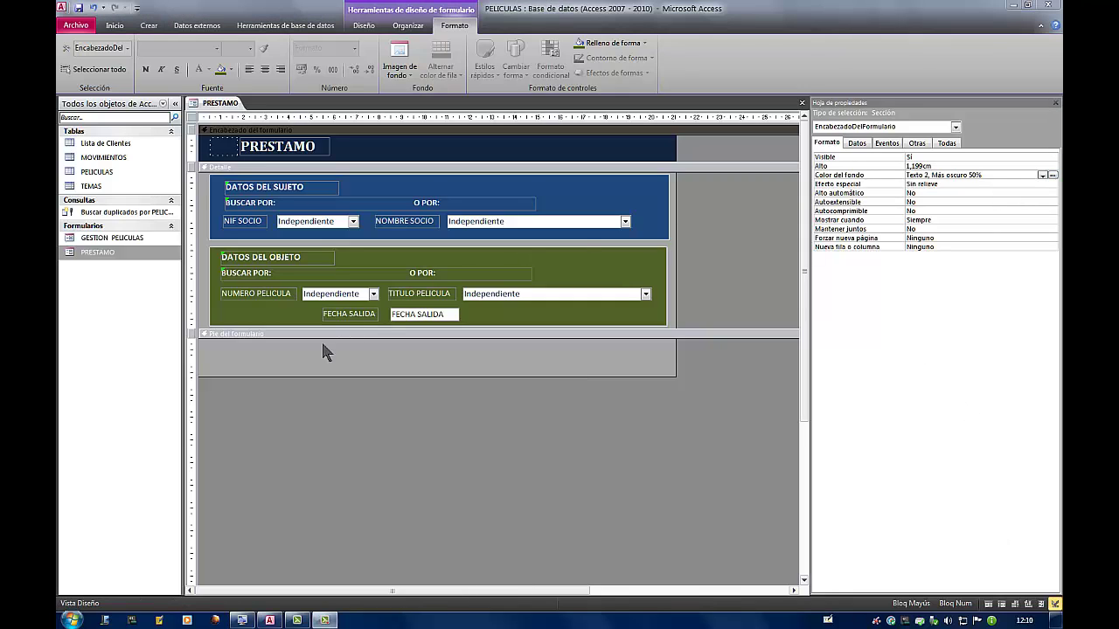
Make the NUMERO PELICULA, TITULO PELICULA and FECHA SALIDA labels bold
click(253, 297)
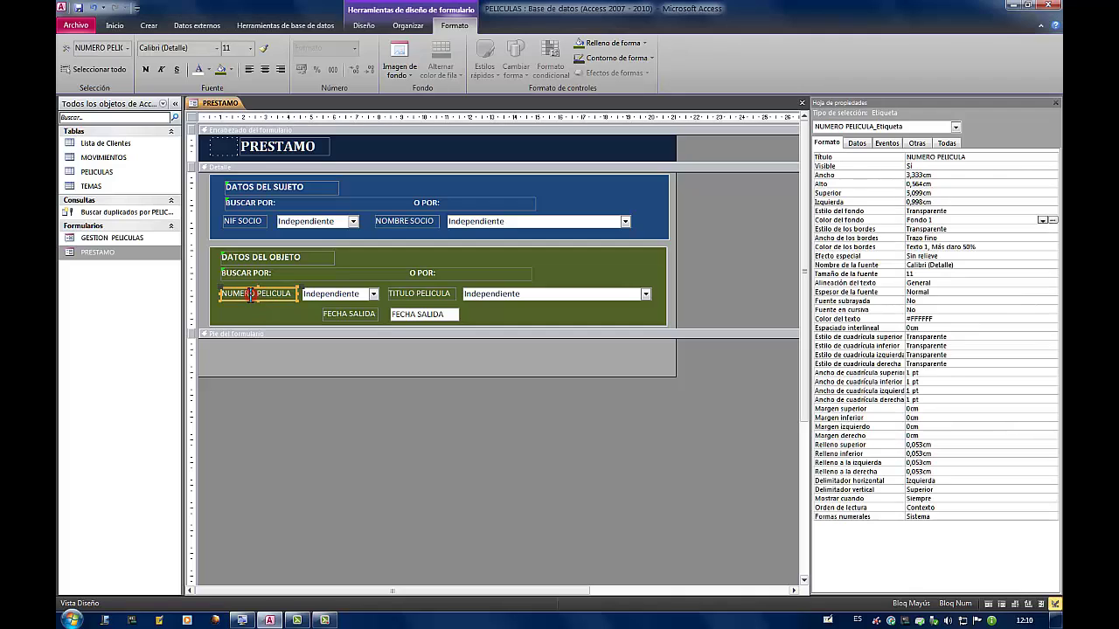
shift+click(444, 297)
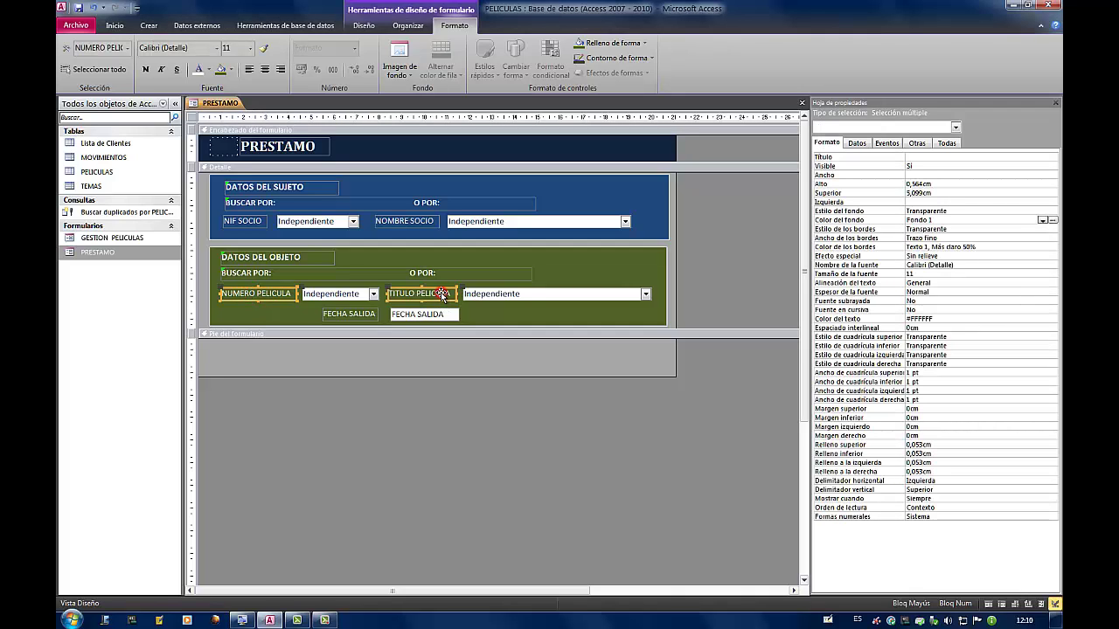
click(145, 70)
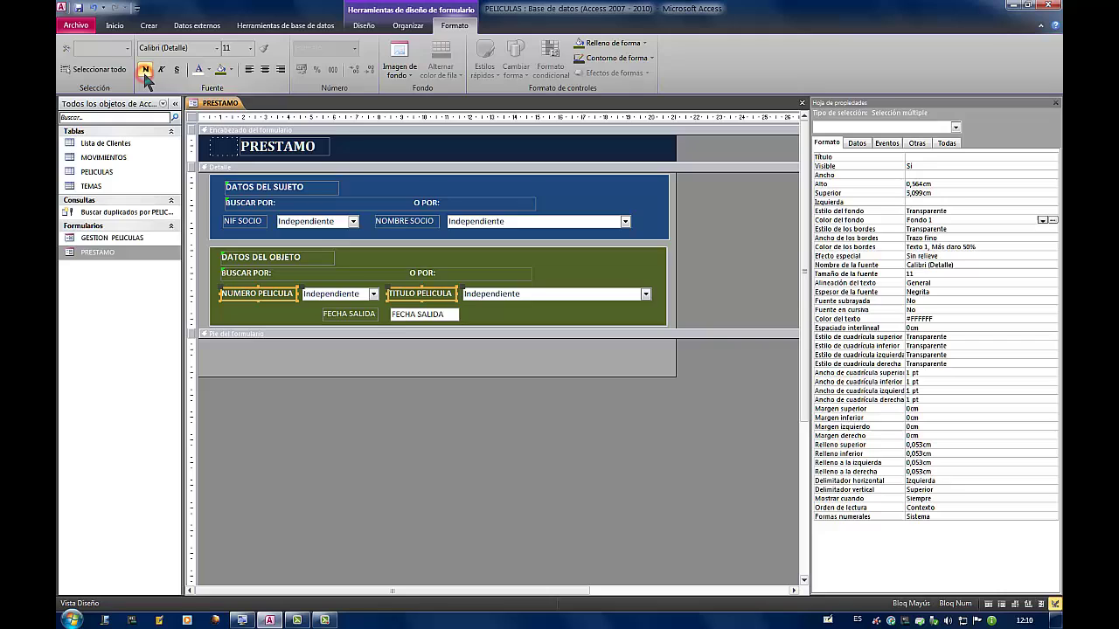
click(342, 319)
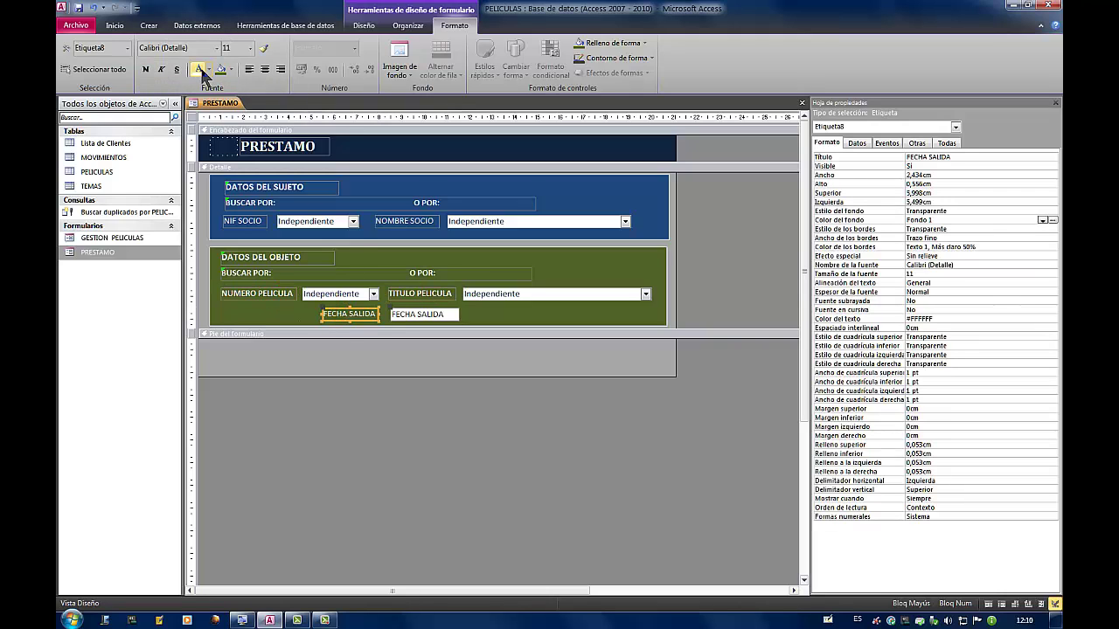
click(145, 70)
click(502, 354)
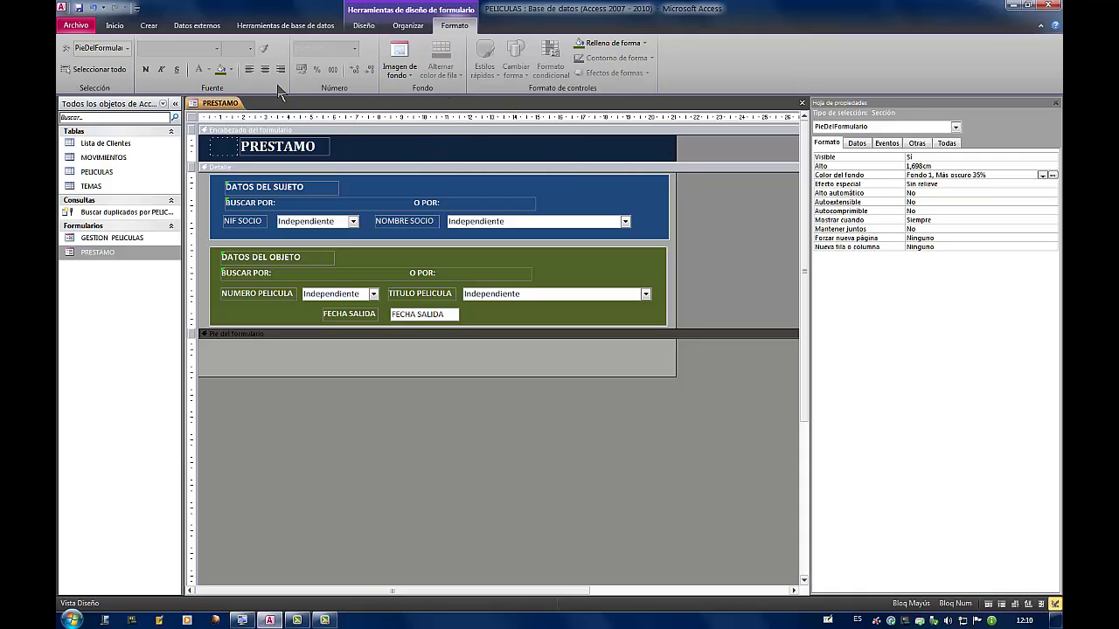
Draw a command button about 4.8 cm by 0.6 cm at the form header's right end, with the form operation Cerrar formulario as its action
click(364, 26)
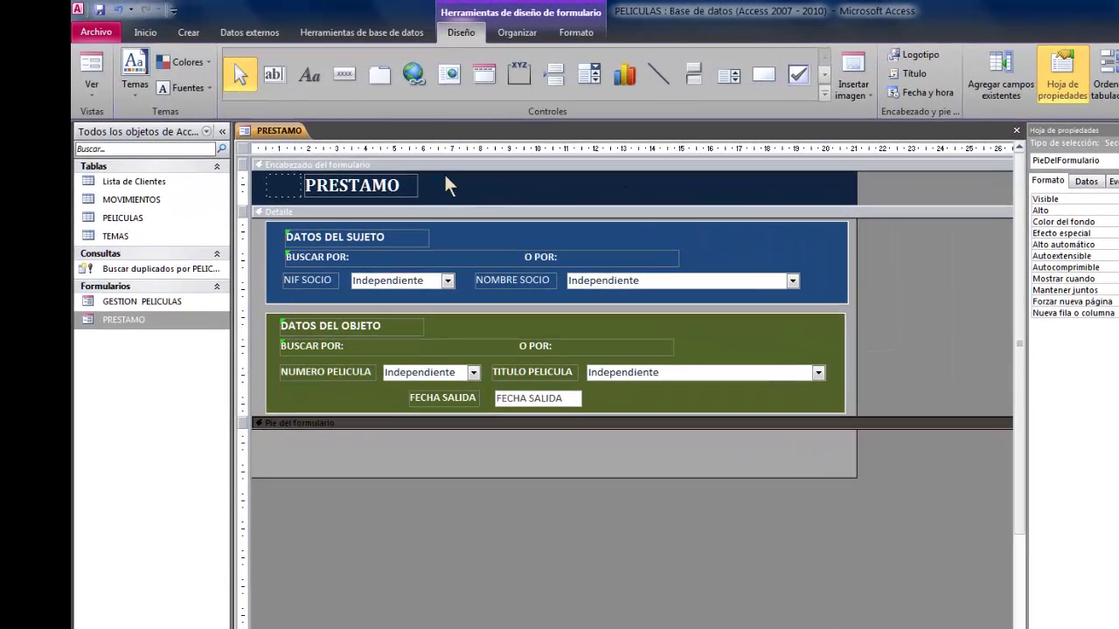
click(341, 73)
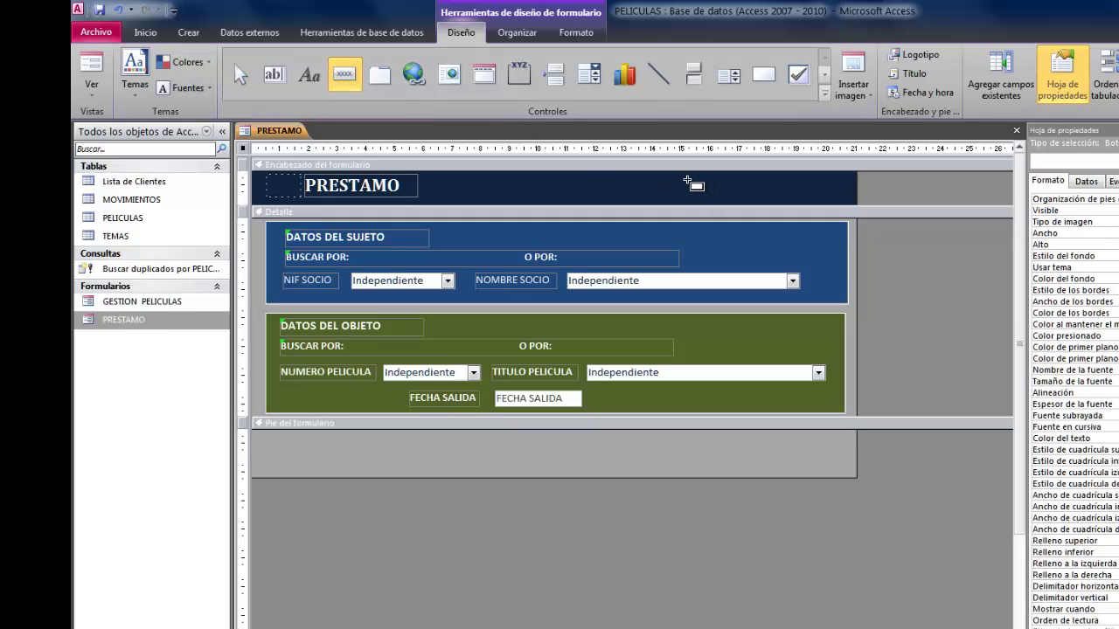
drag(704, 180, 846, 197)
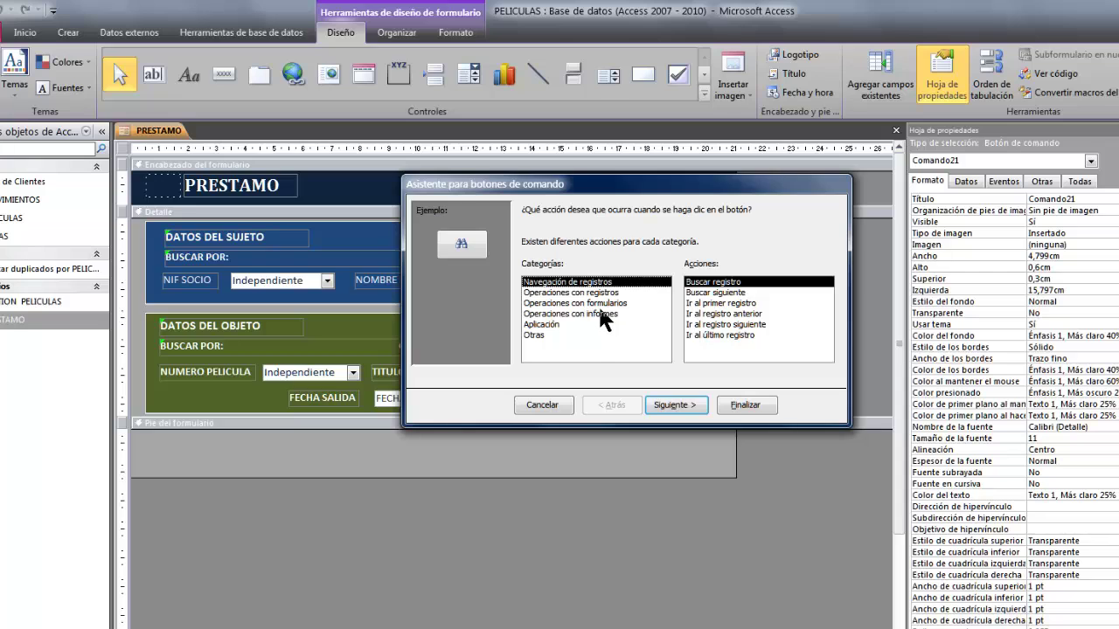
click(598, 303)
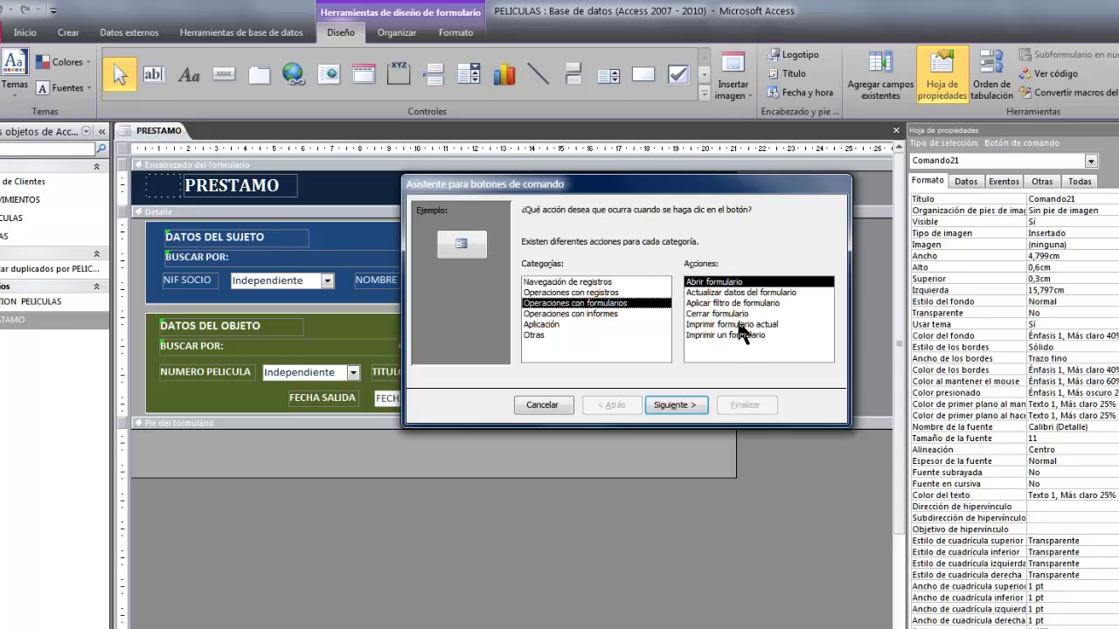
click(733, 315)
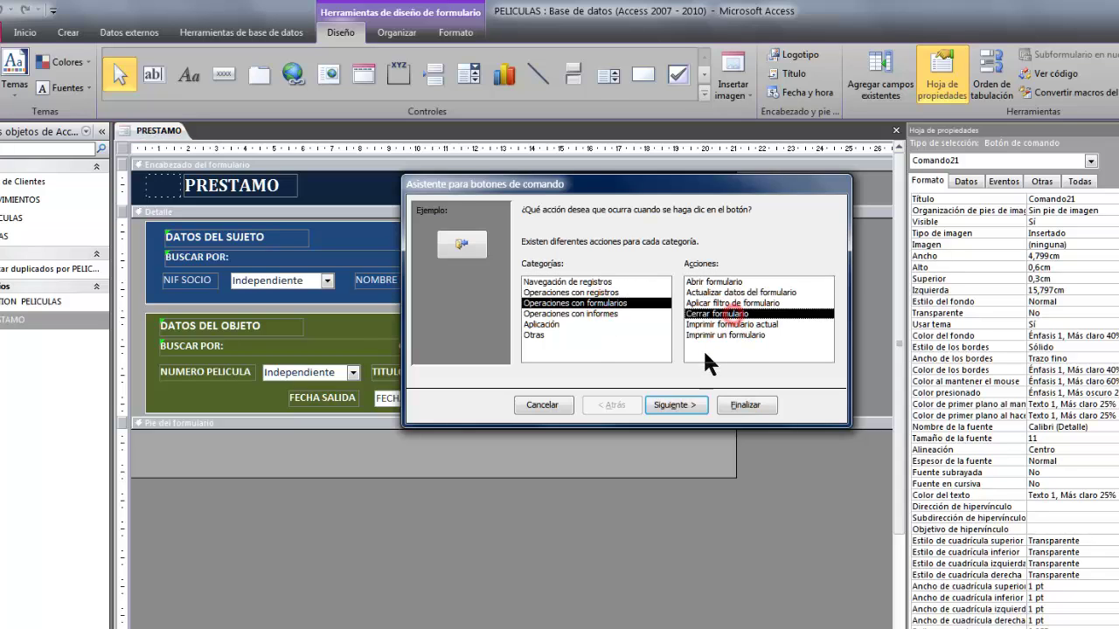
Show the text Cerrar formulario instead of an image on the button and finish the wizard with the default name
click(680, 406)
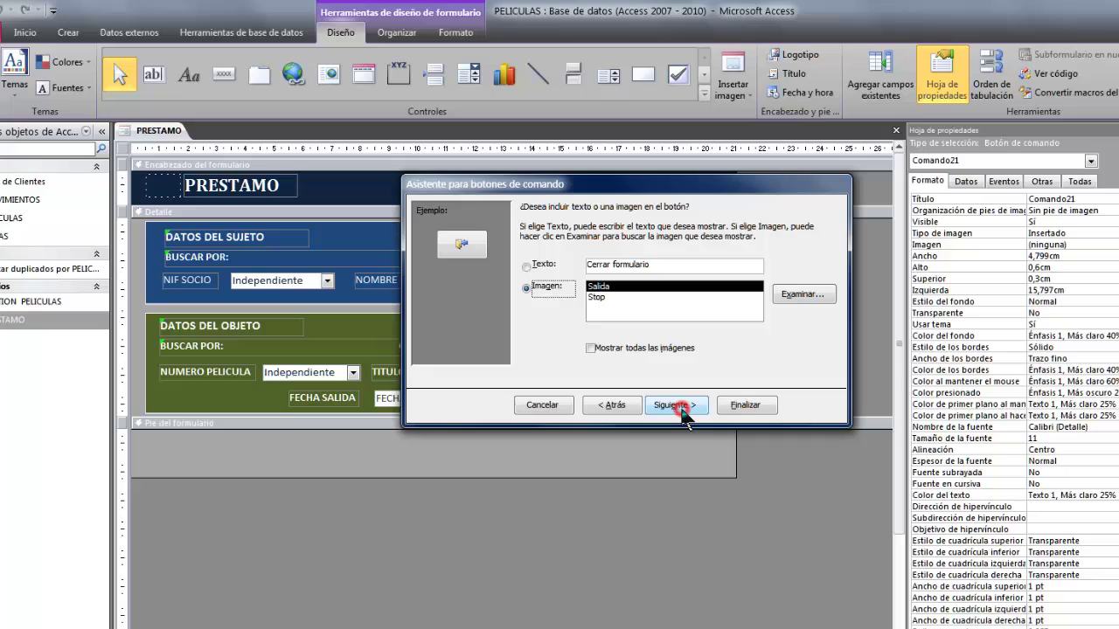
click(527, 266)
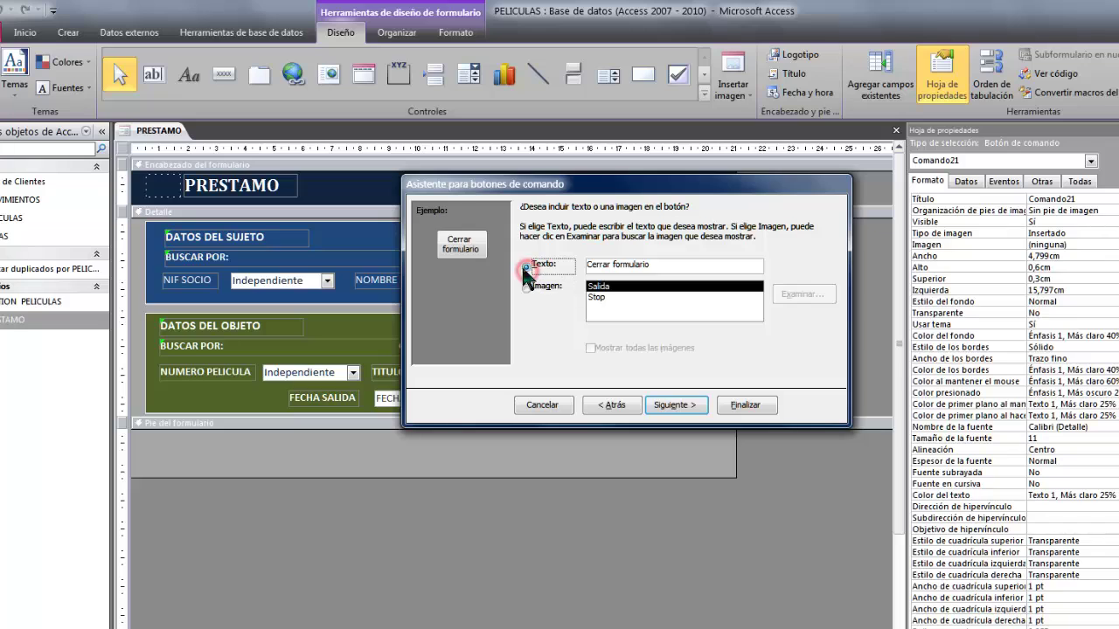
click(680, 404)
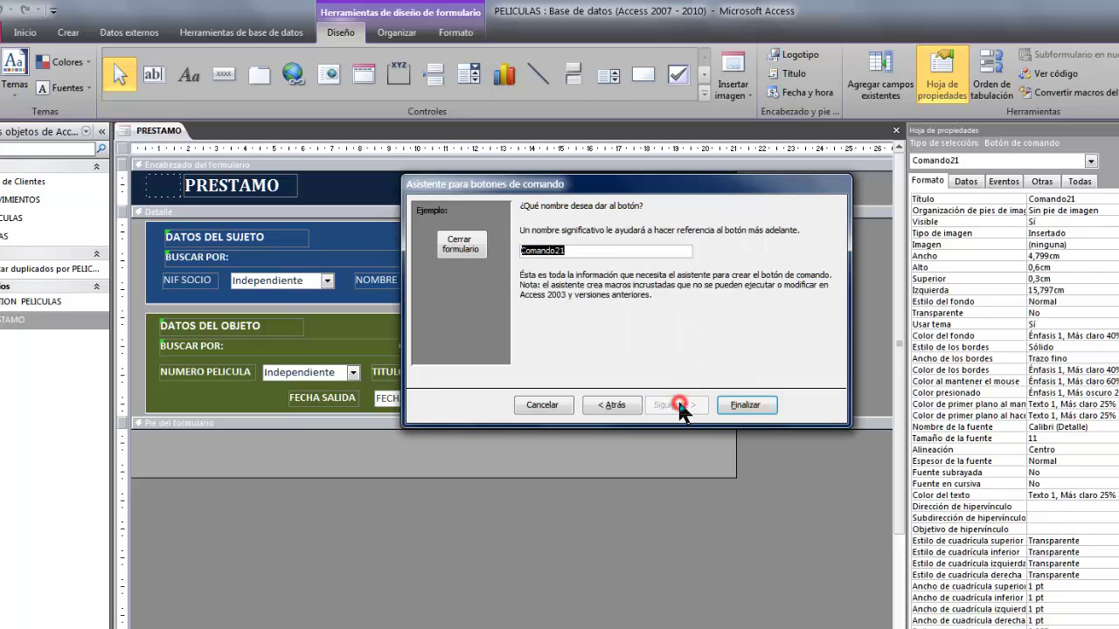
click(747, 407)
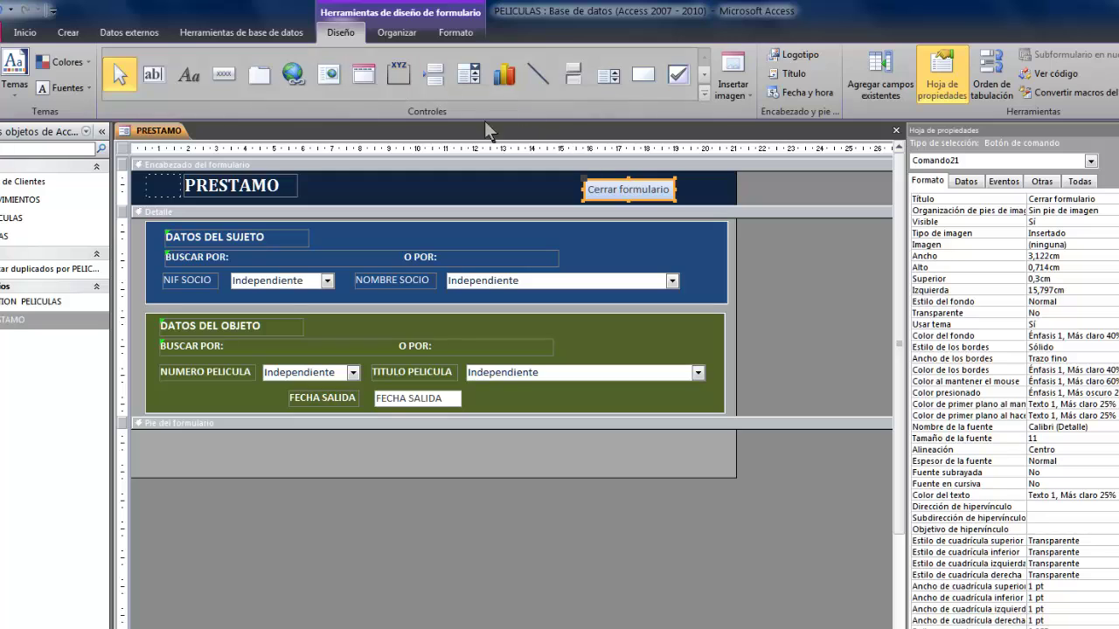
Make the Cerrar formulario button's text bold and move the button right to about 16.7 cm from the form's left edge
click(472, 35)
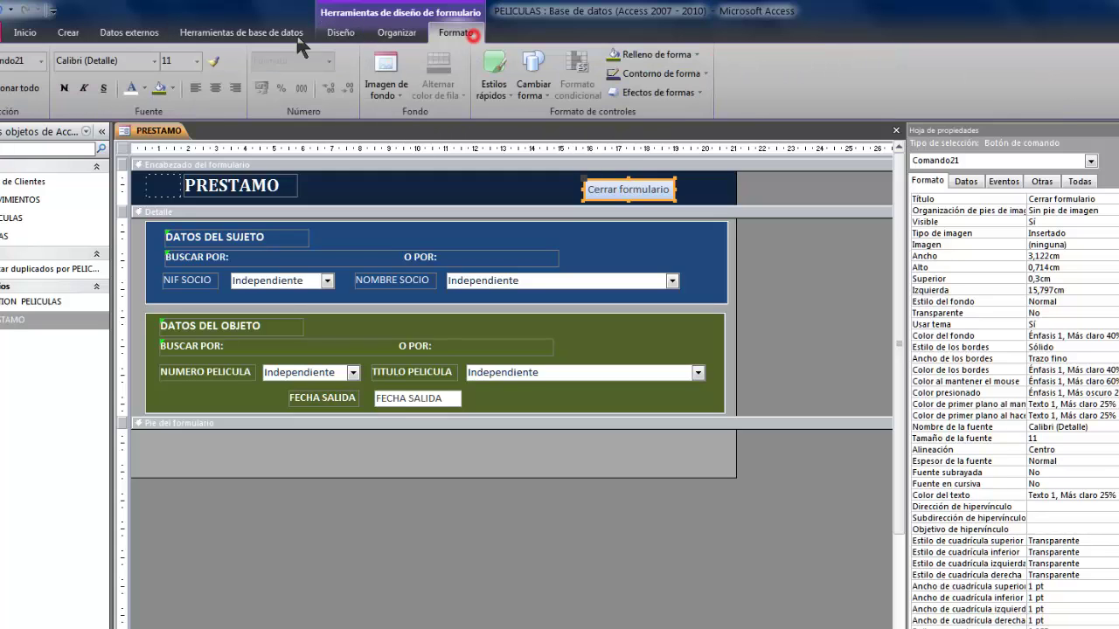
click(64, 90)
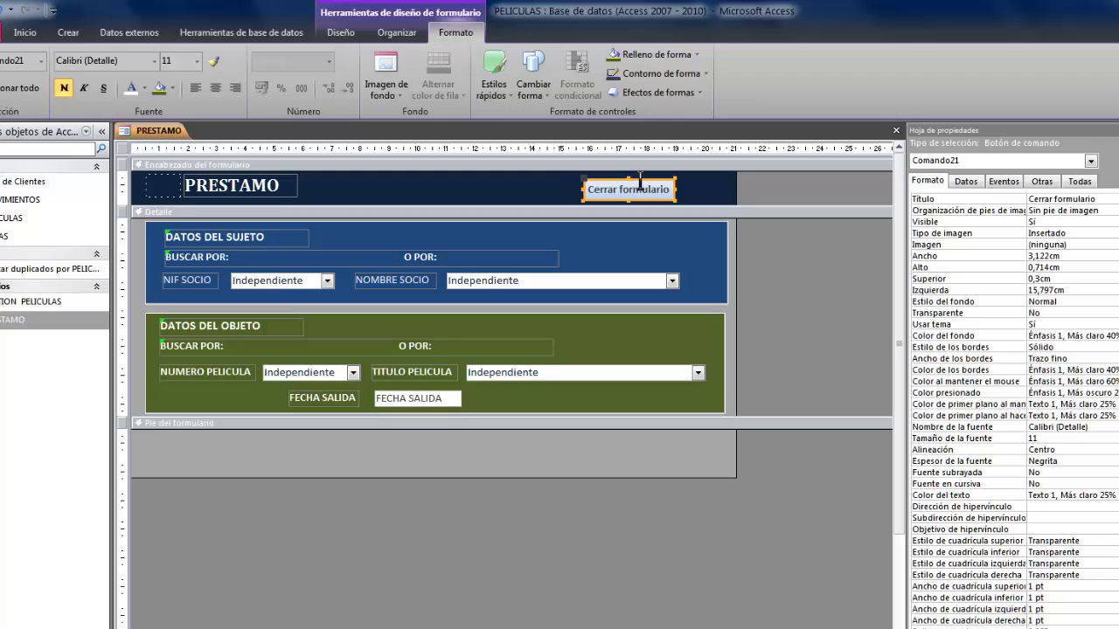
drag(641, 181, 667, 181)
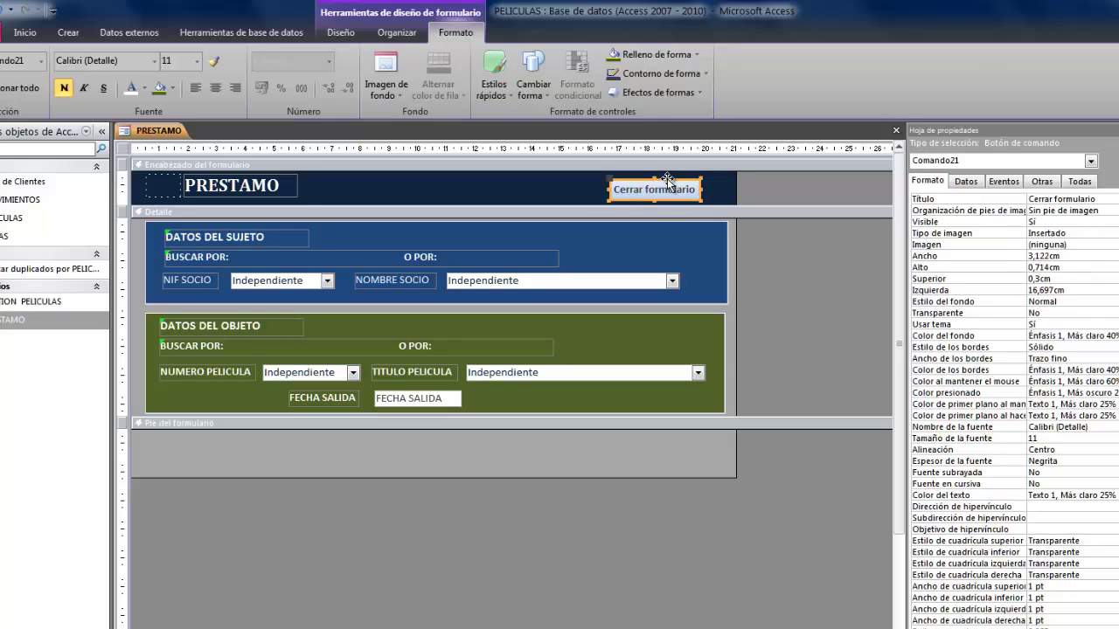
Draw a command button about 6.3 cm by 0.8 cm at the form footer's right end, with the record operation Agregar nuevo registro as its action
click(259, 175)
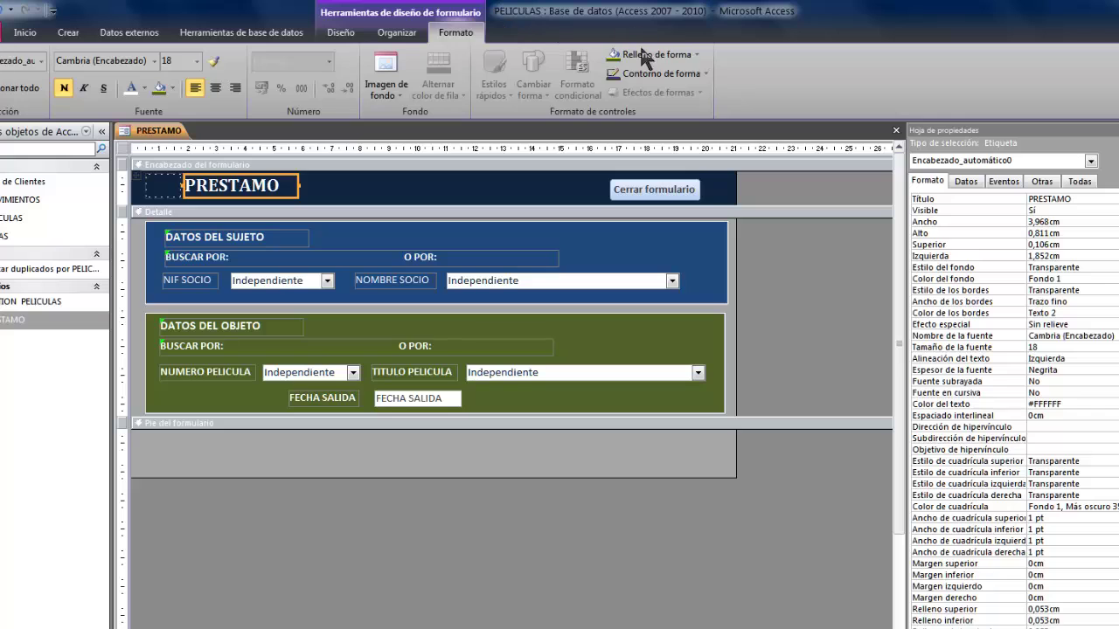
click(340, 32)
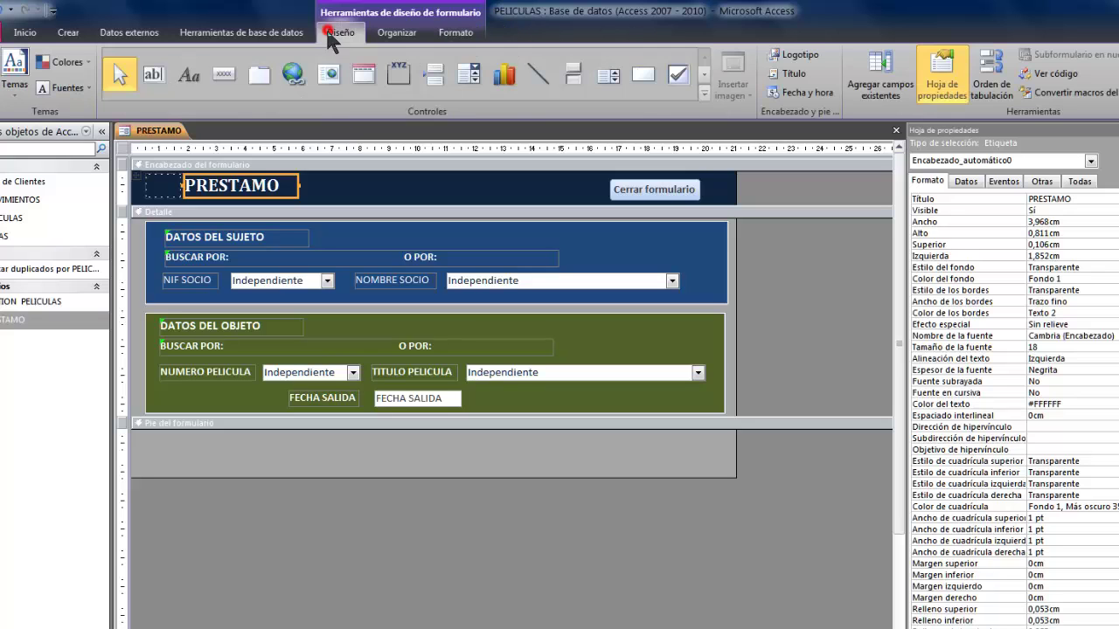
click(223, 76)
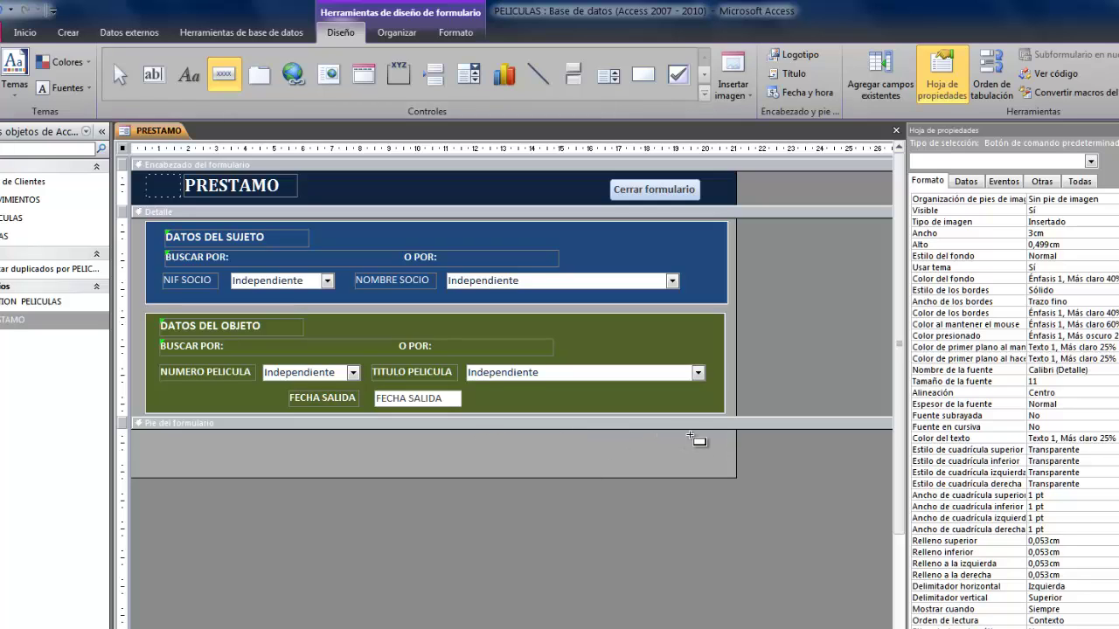
drag(718, 440, 538, 464)
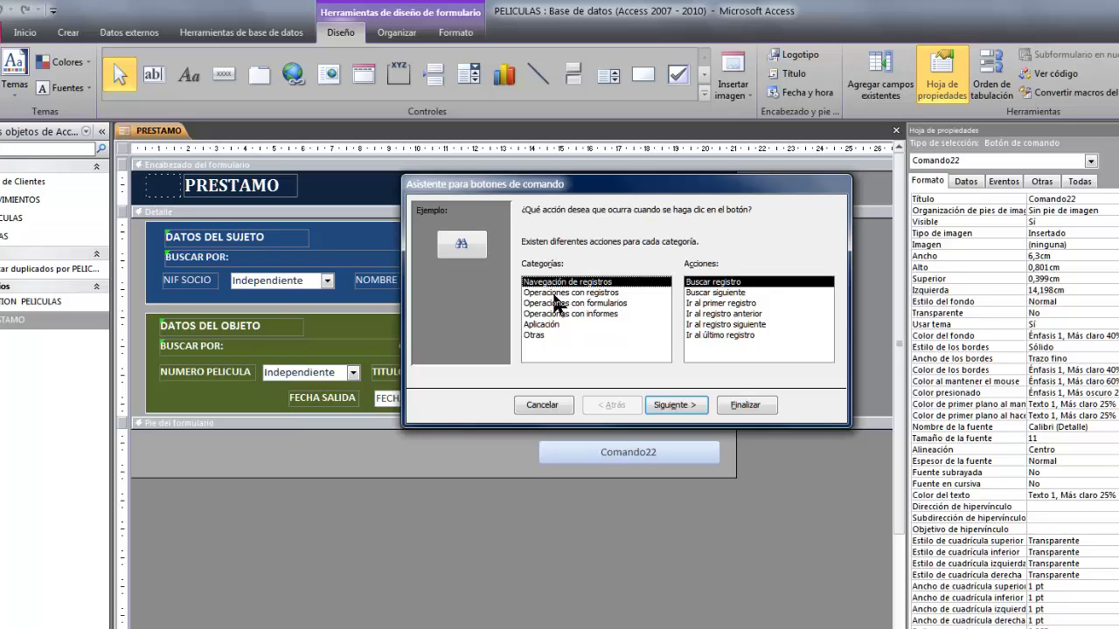
click(554, 294)
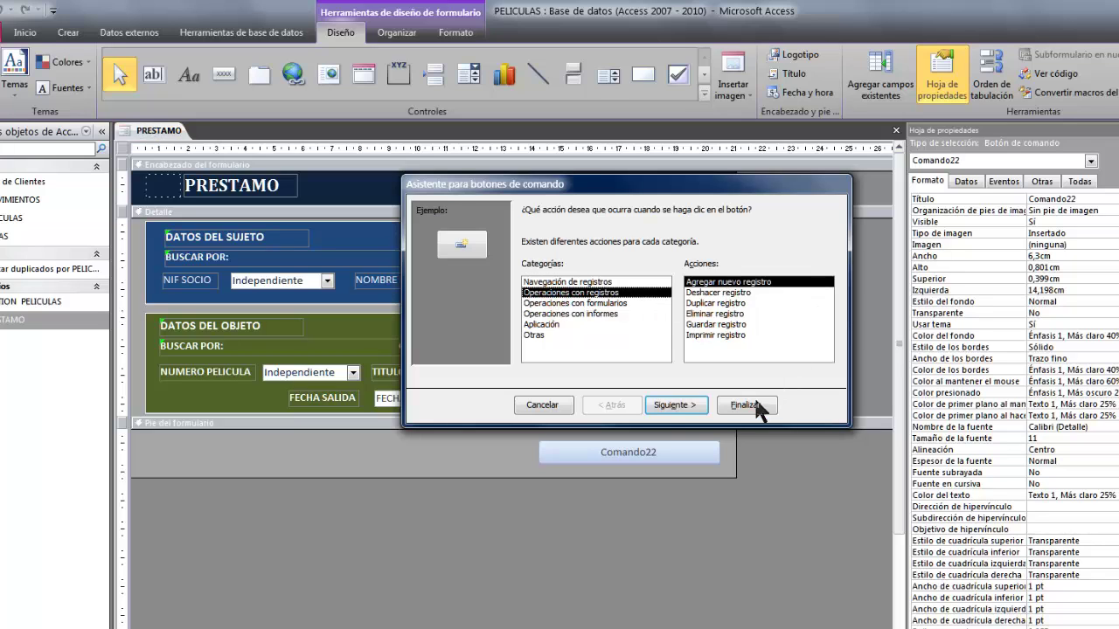
click(668, 405)
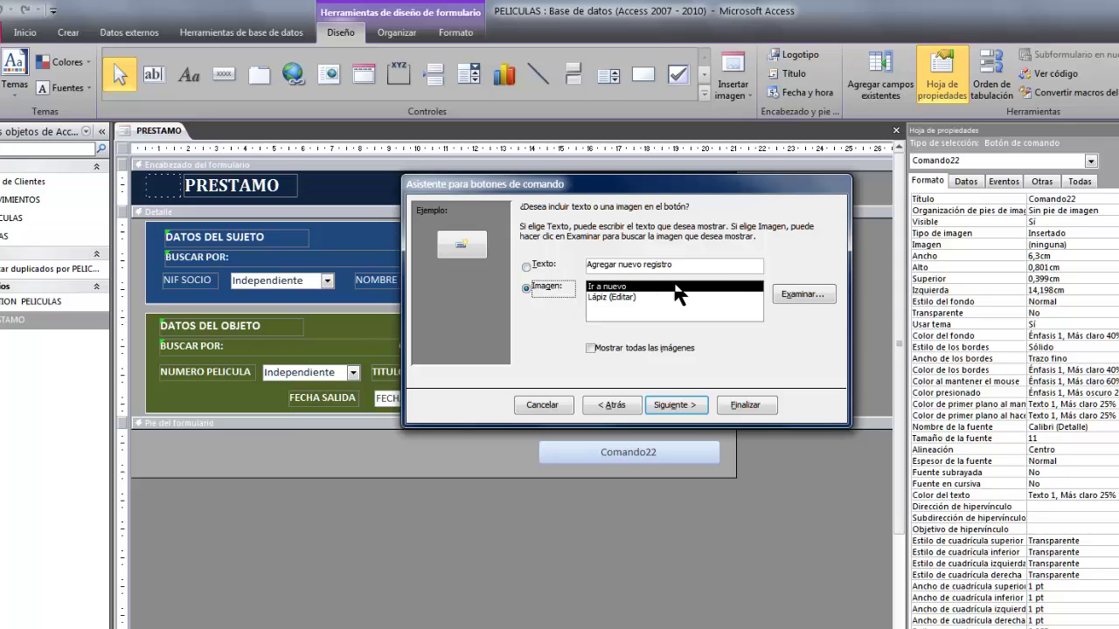
Finish the button wizard with the Ir a nuevo image and default name, and widen the footer button to about 6.3 cm
click(690, 408)
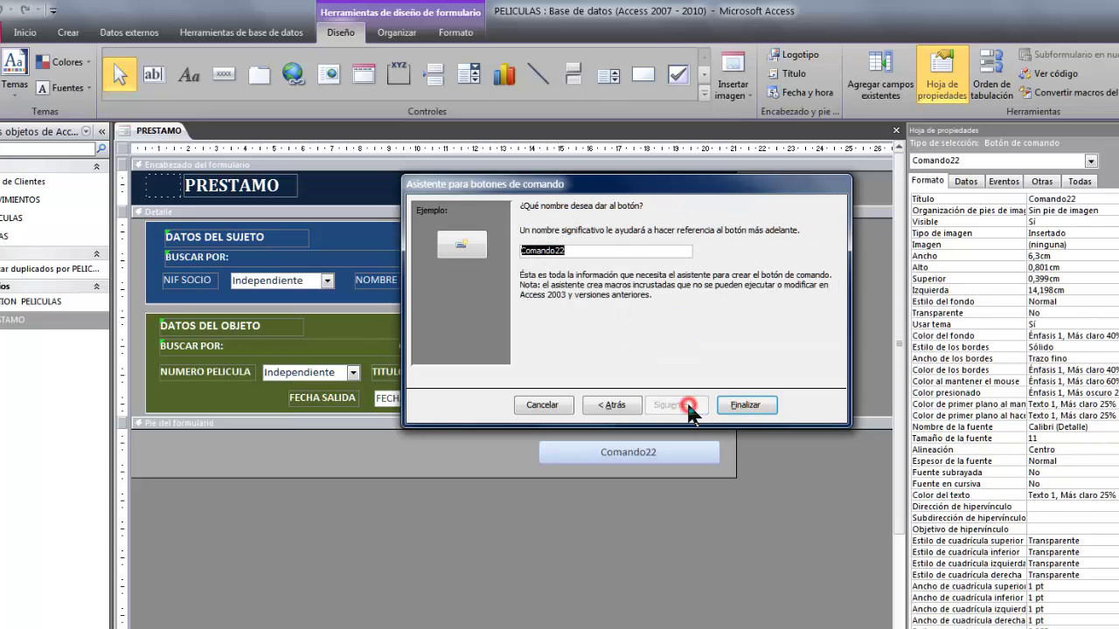
click(745, 406)
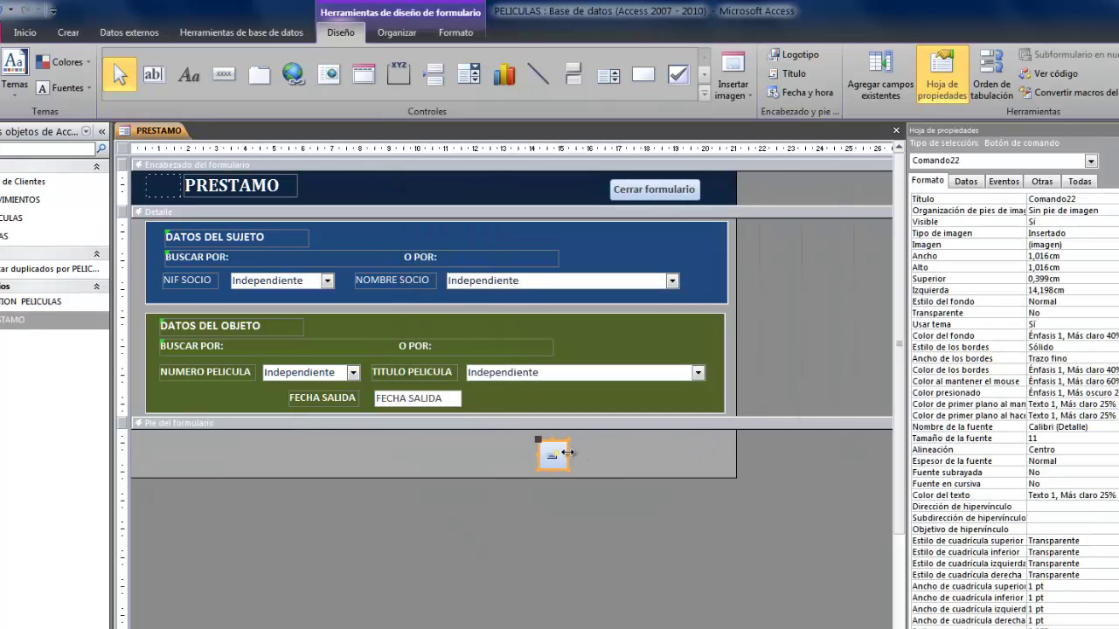
drag(568, 453, 719, 453)
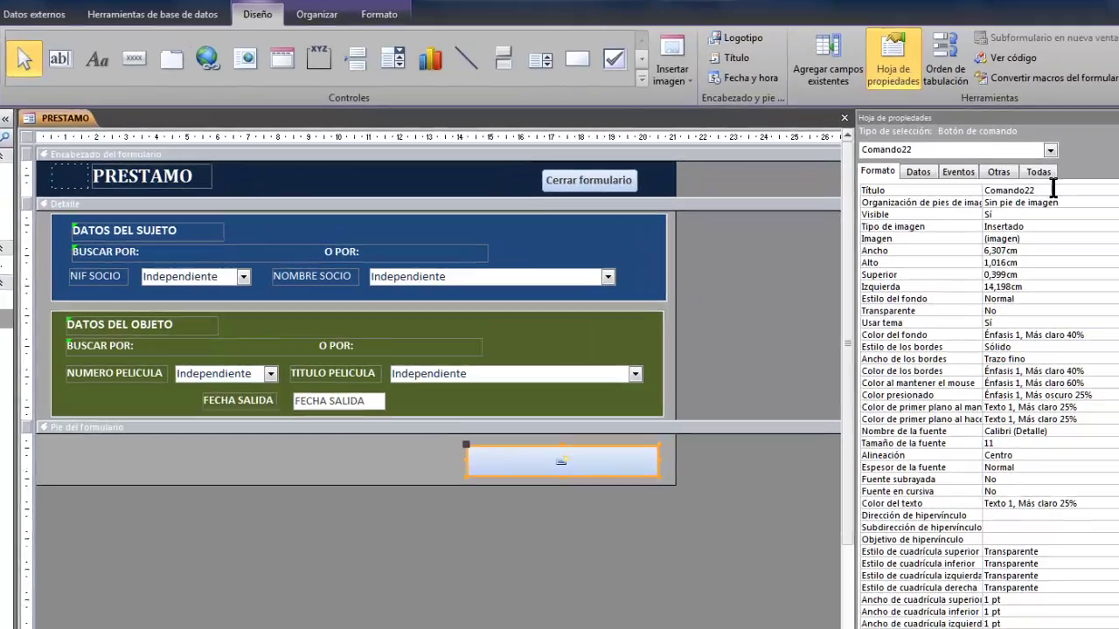
Set the footer button's caption to ACEPTAR
double_click(1092, 198)
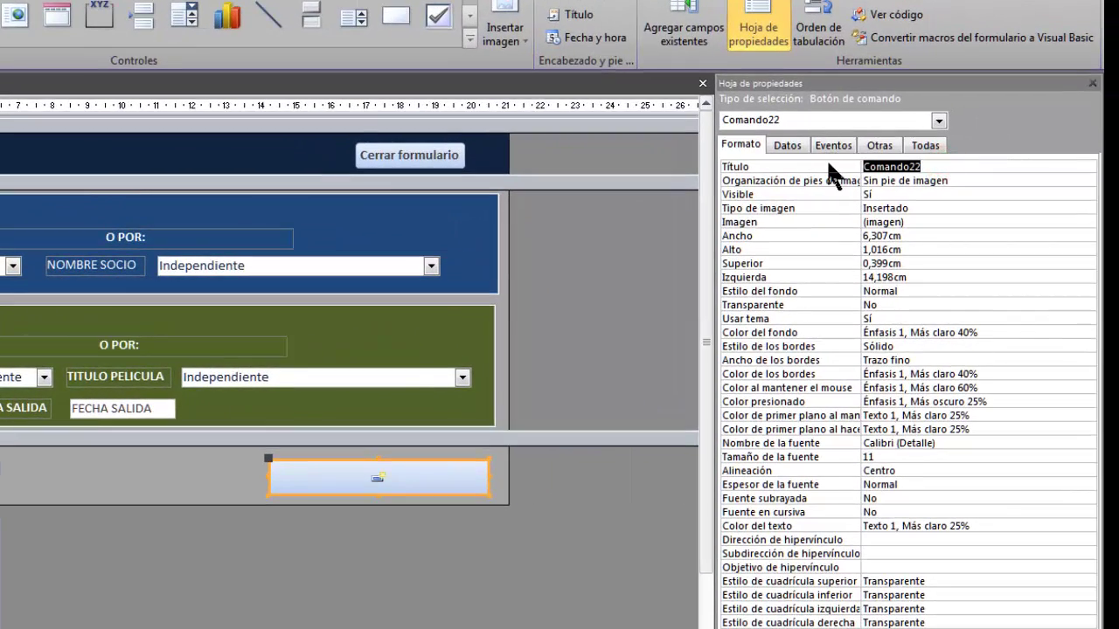
click(910, 206)
click(582, 313)
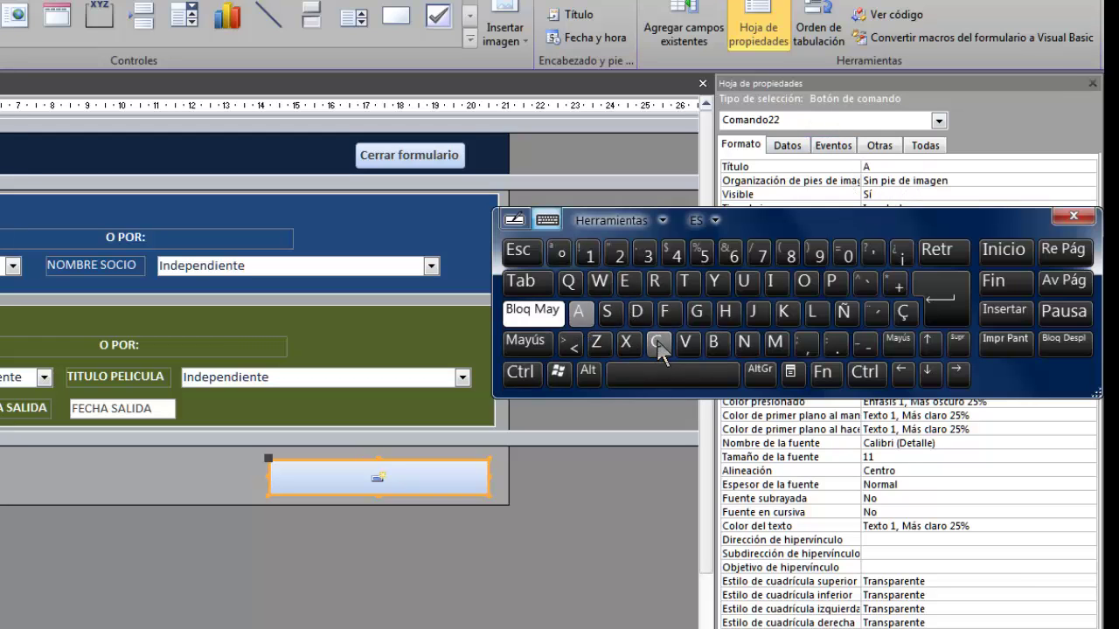
click(656, 341)
click(625, 281)
click(833, 283)
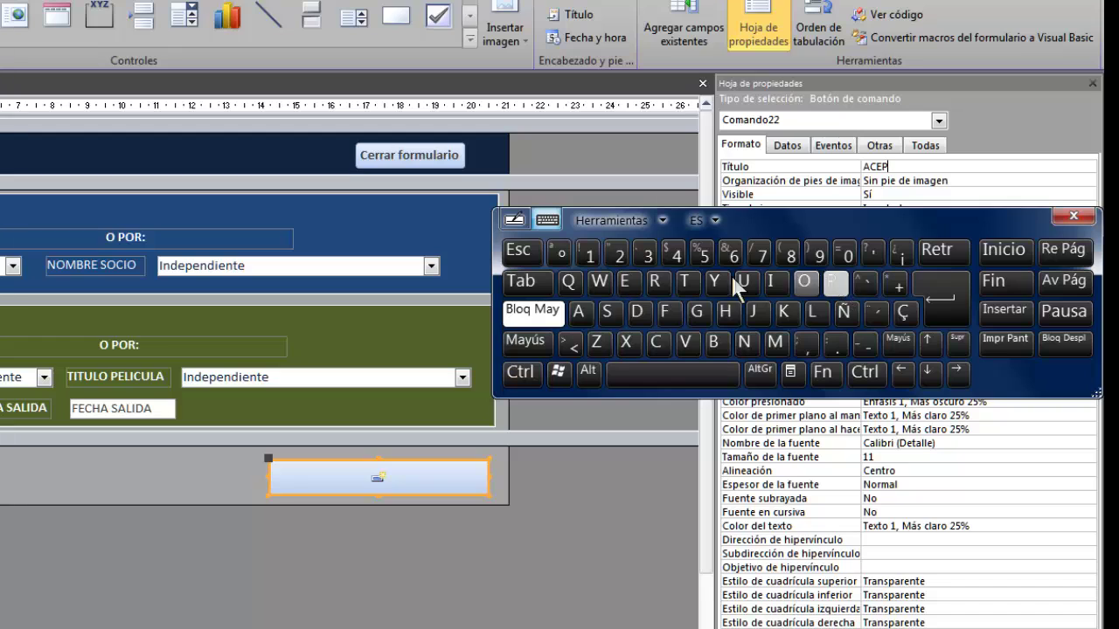
click(688, 282)
click(581, 313)
click(656, 283)
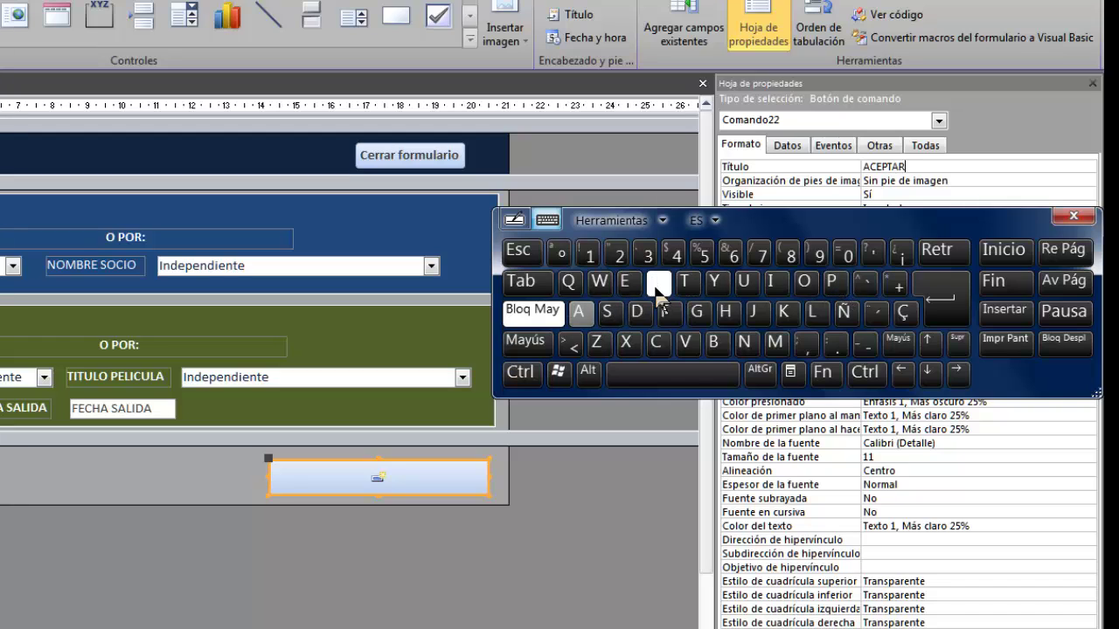
click(862, 167)
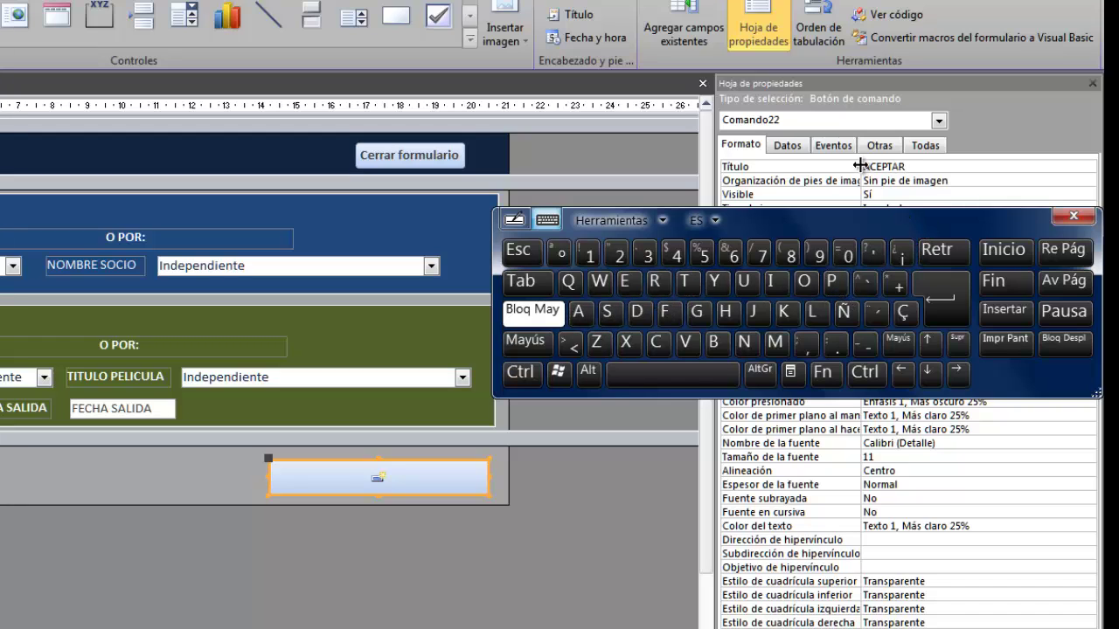
click(915, 373)
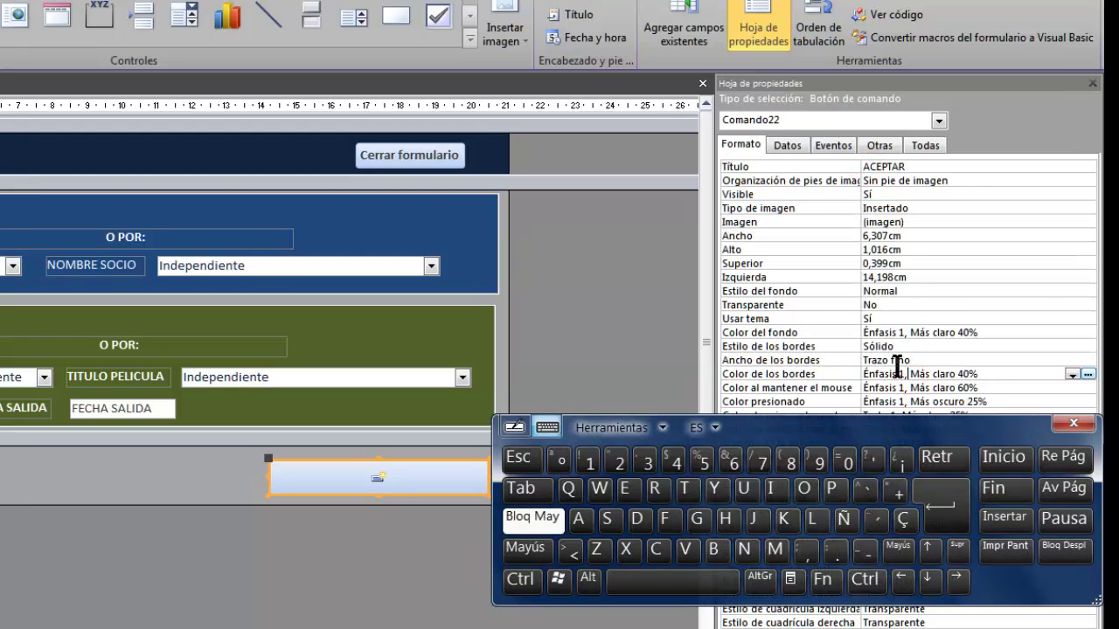
click(682, 584)
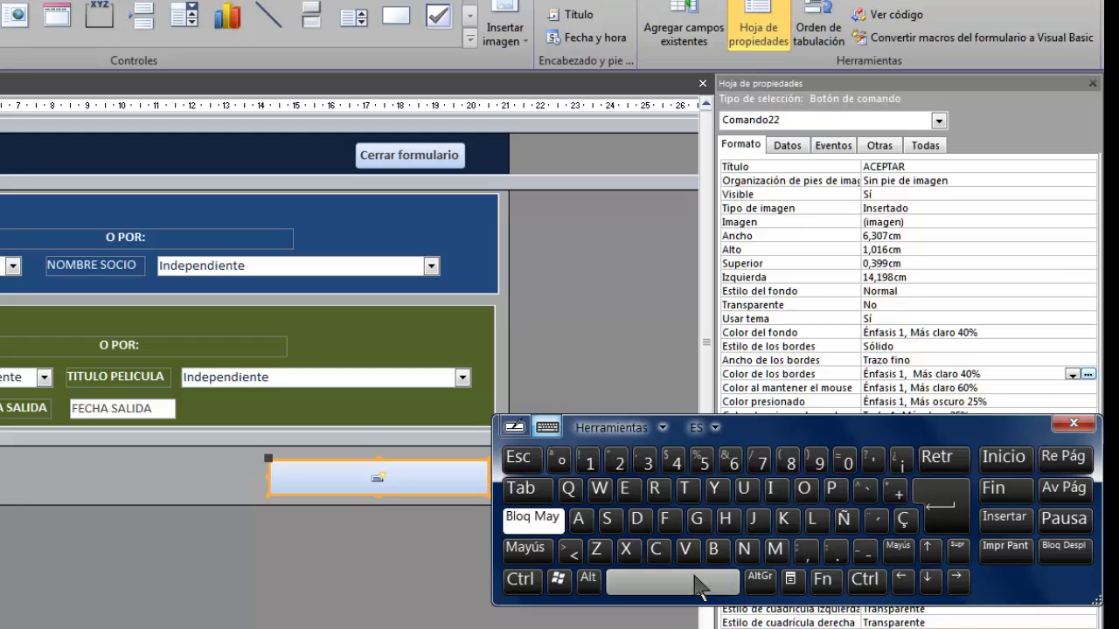
Set the ACEPTAR button's picture caption arrangement to Derecha and move the button up to 0.3 cm from the footer's top edge
click(1007, 180)
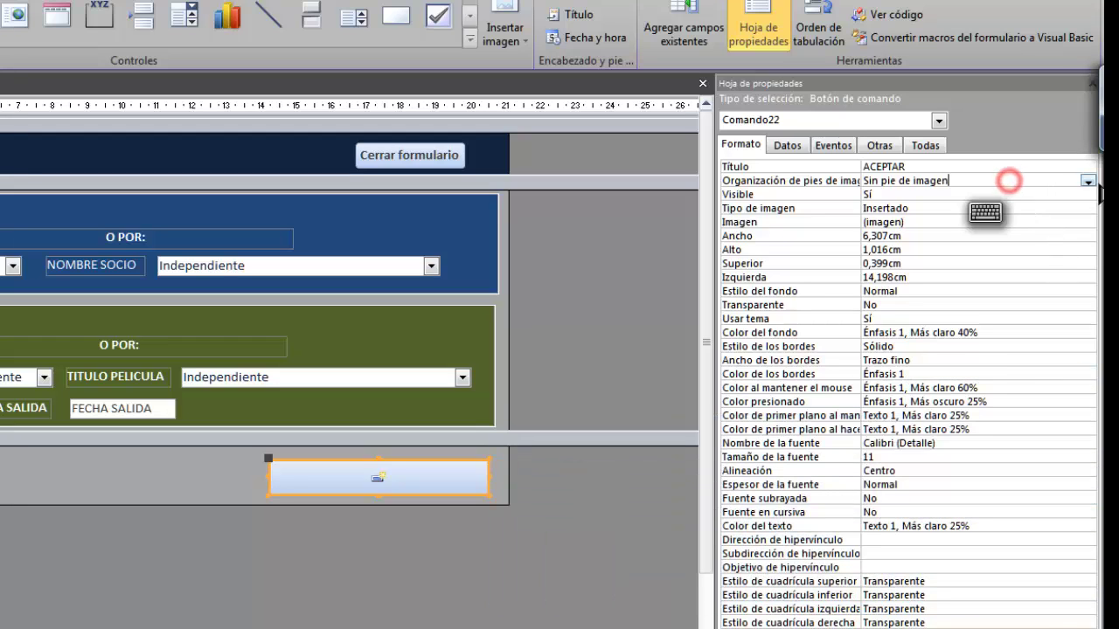
click(1088, 181)
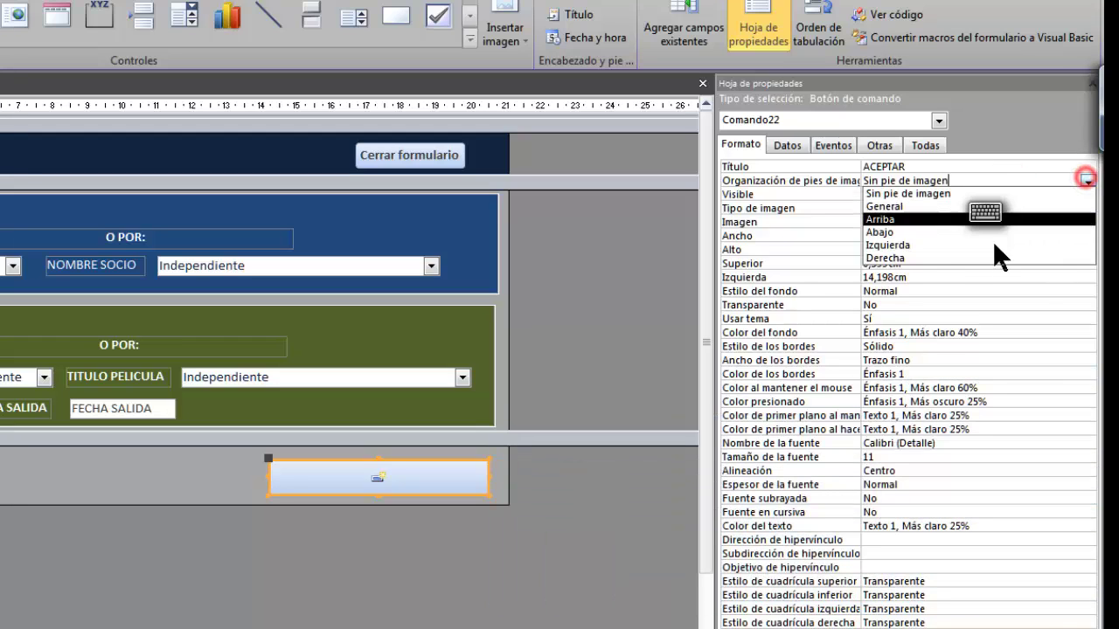
click(940, 248)
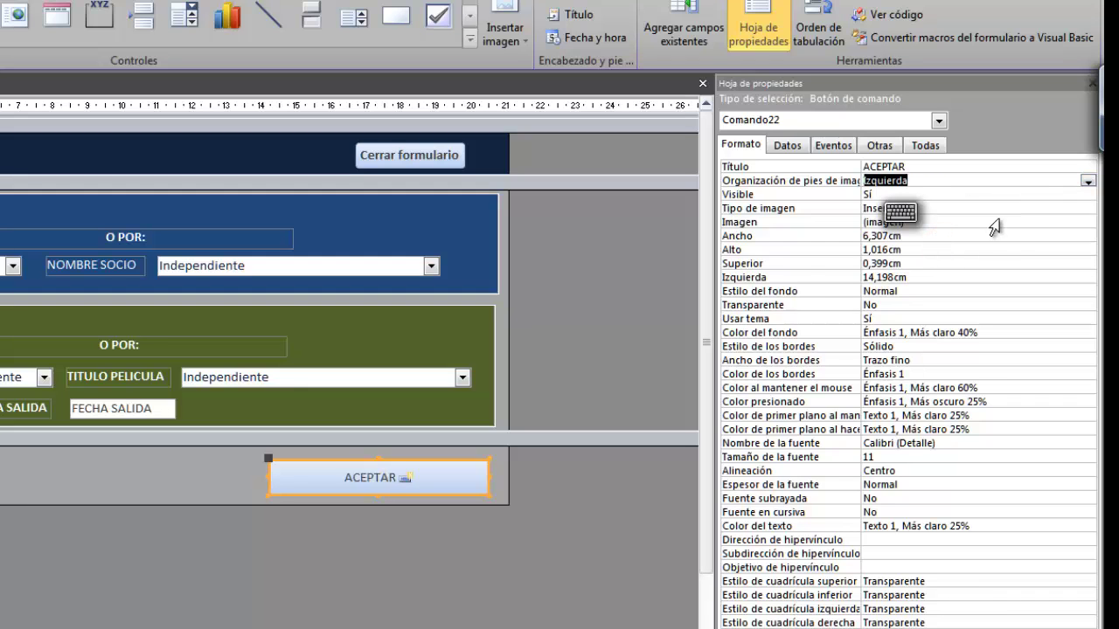
click(1088, 181)
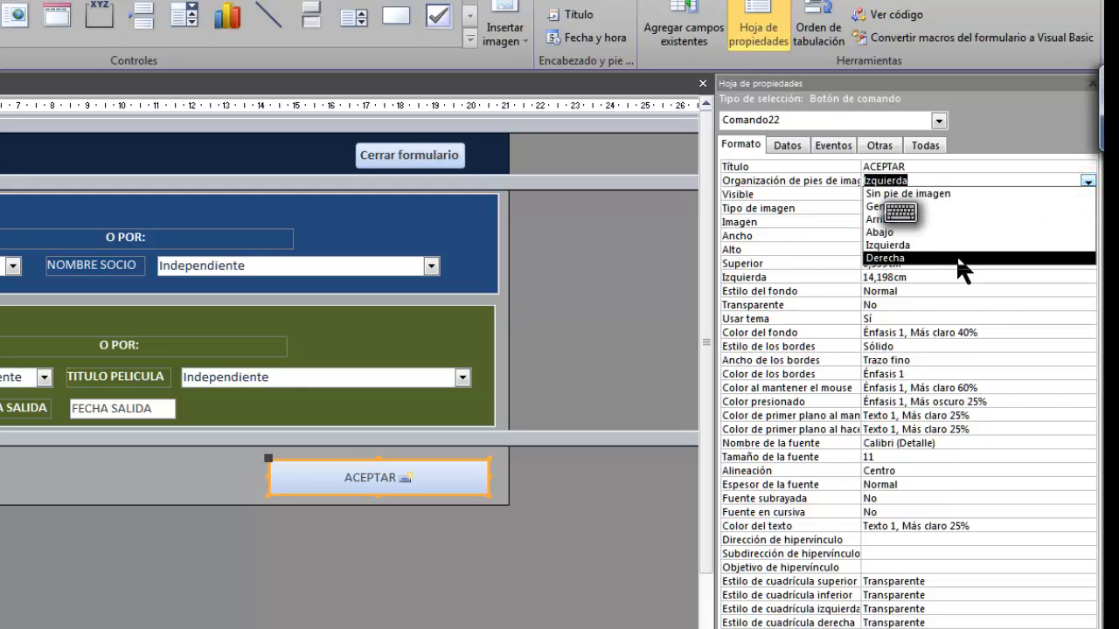
click(963, 258)
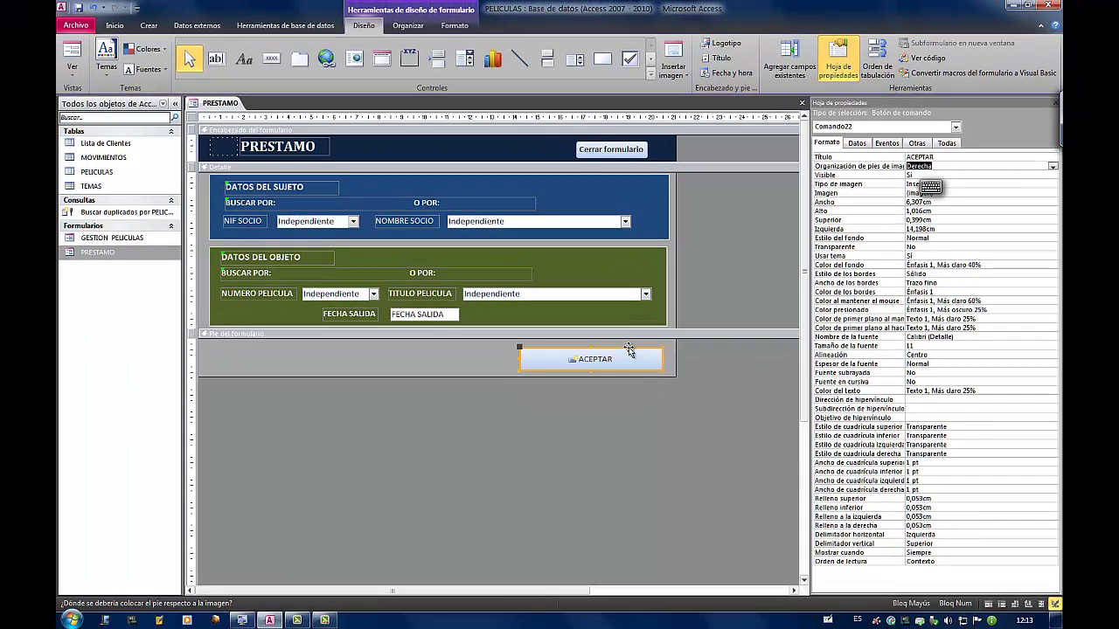
drag(629, 349, 631, 347)
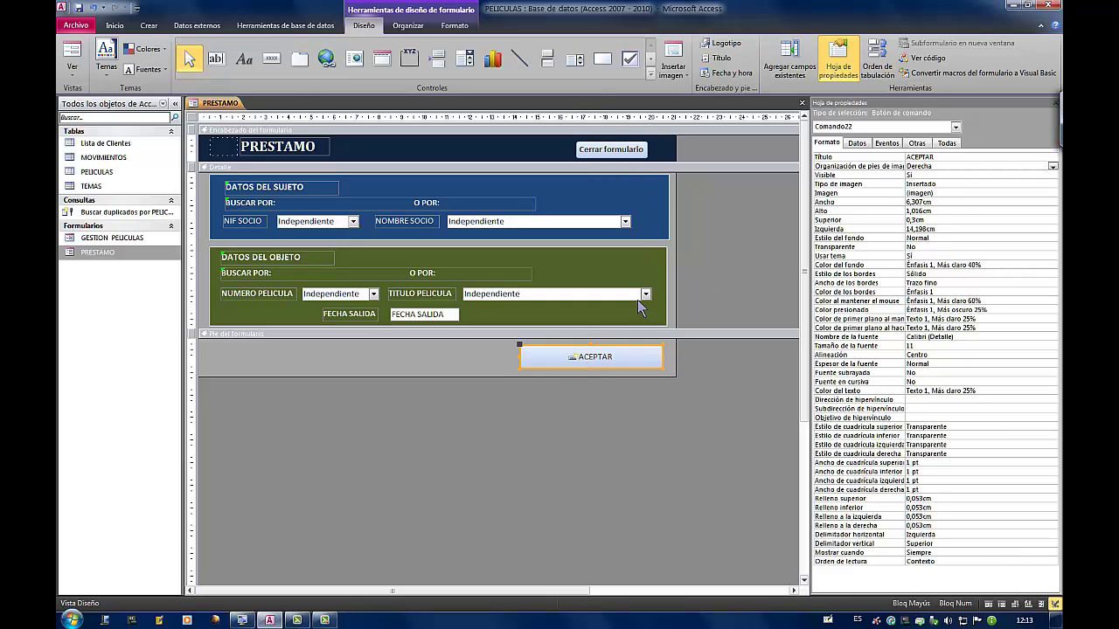
Fill the Cerrar formulario and ACEPTAR buttons with grey #A5A5A5 and give both the first bevel effect in the gallery's second row
shift+click(642, 155)
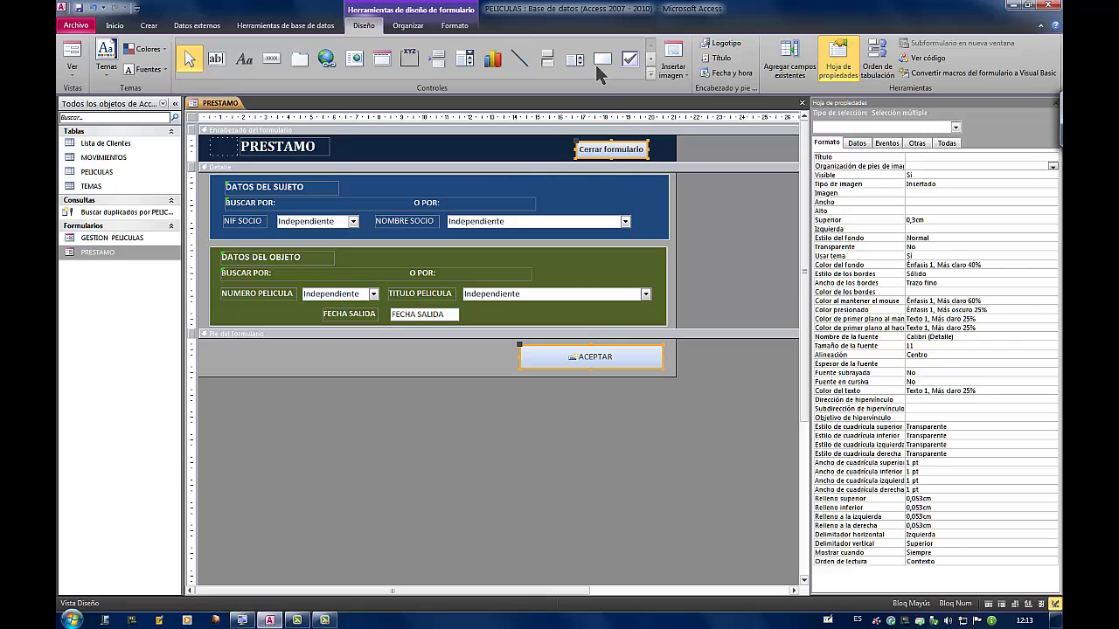
click(455, 25)
click(610, 42)
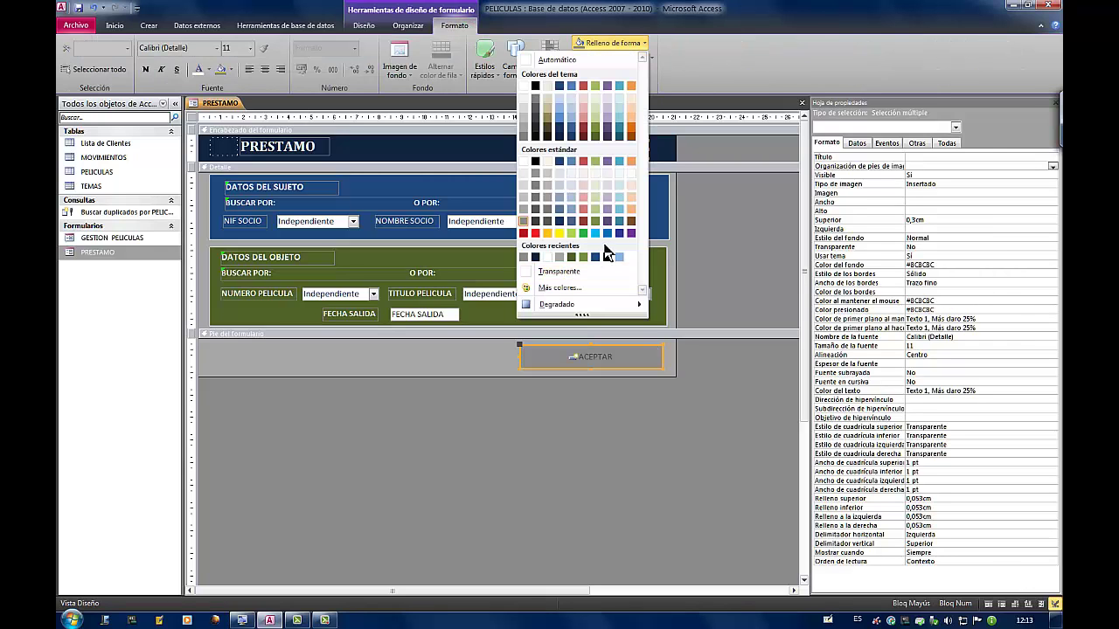
click(523, 211)
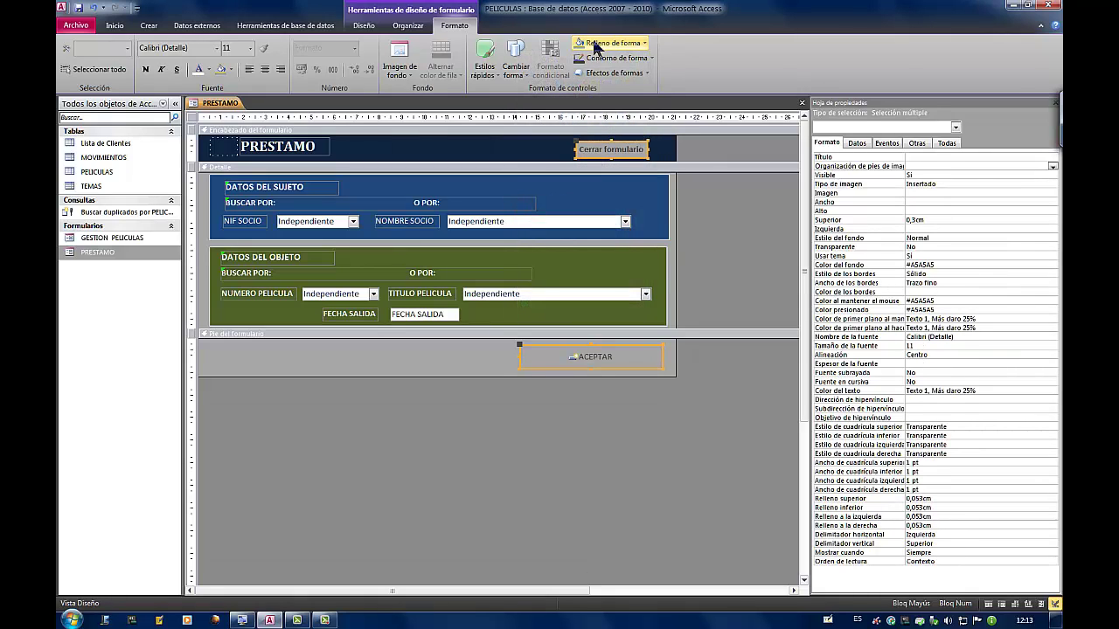
click(616, 73)
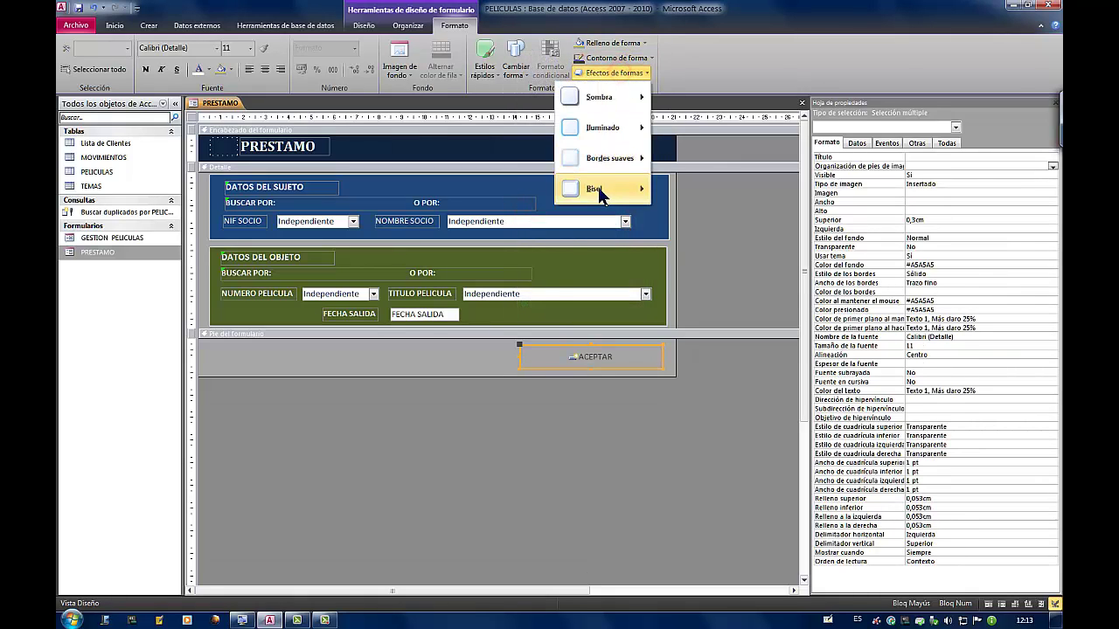
mouse_move(600, 194)
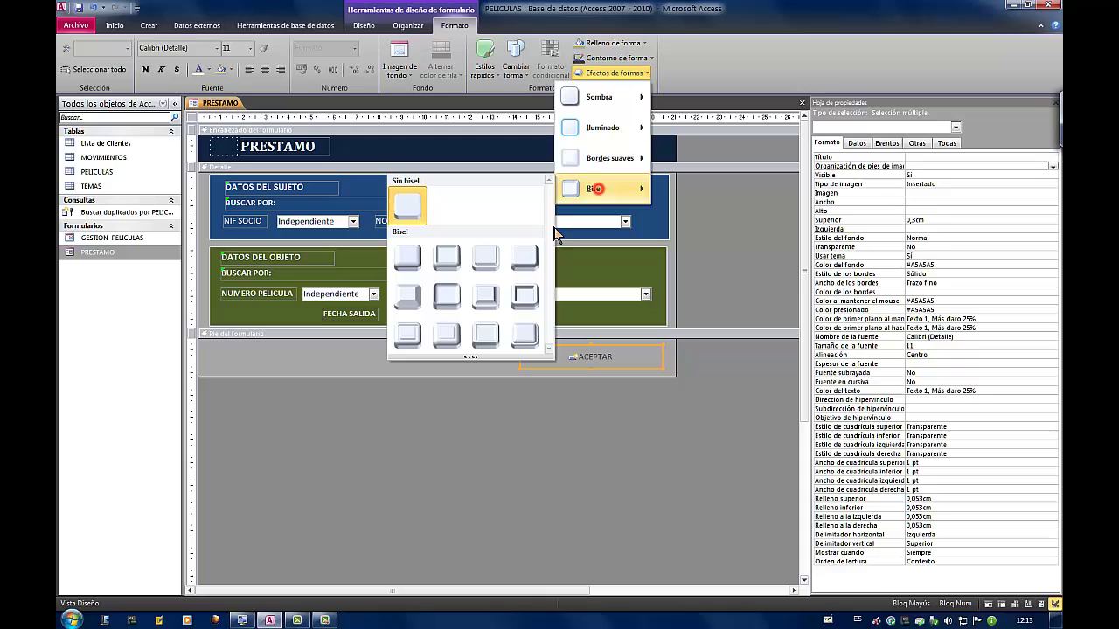
click(409, 300)
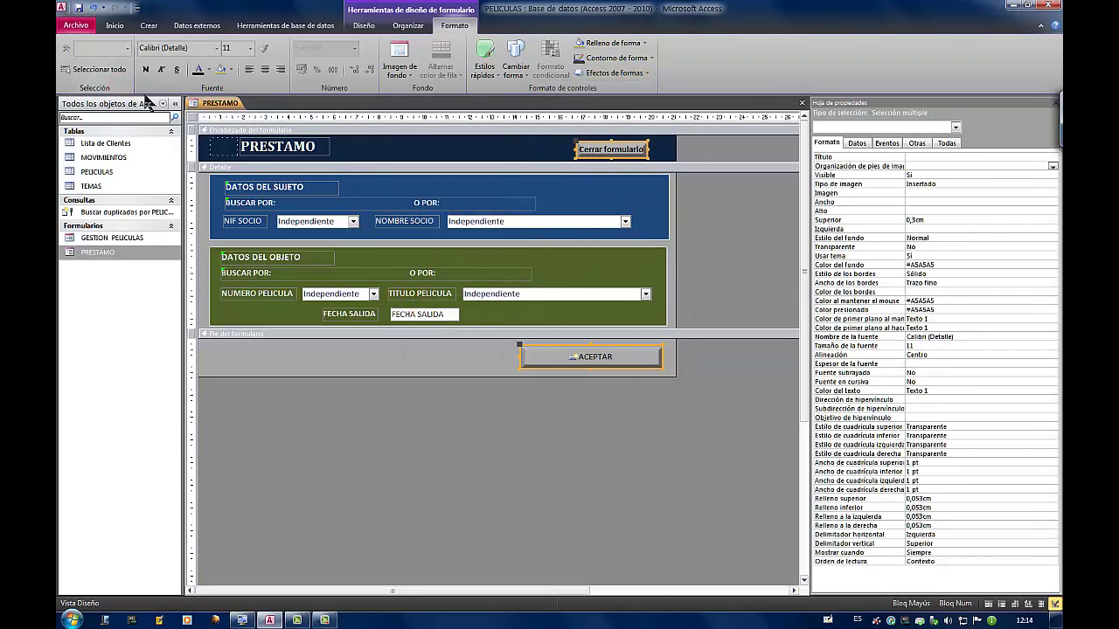
click(599, 426)
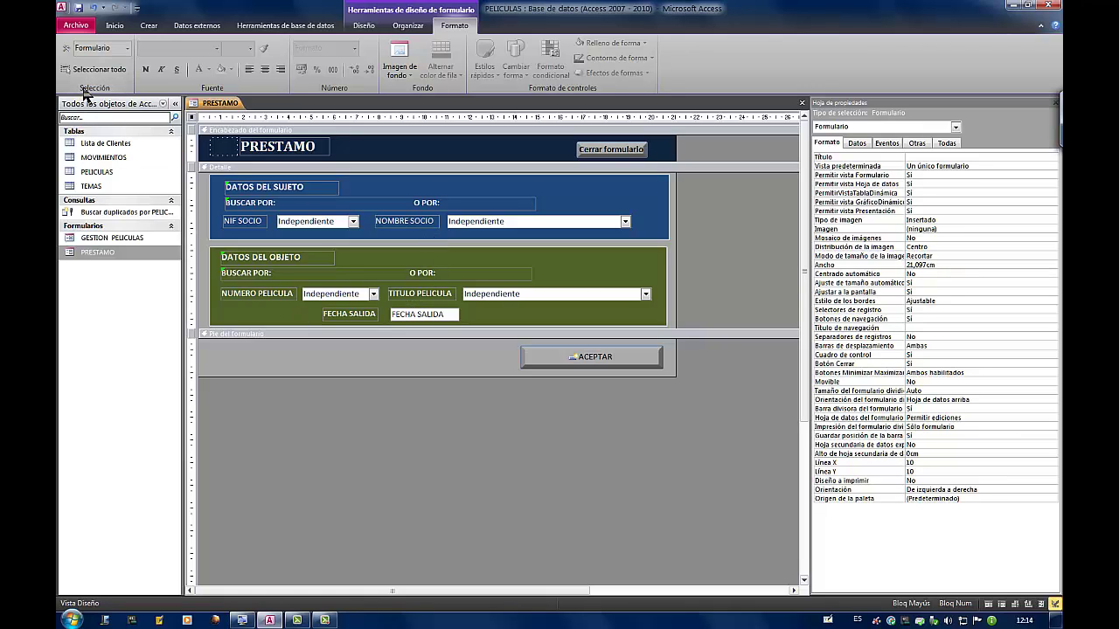
Preview the PRESTAMO form in Form view and return to Design view
click(115, 26)
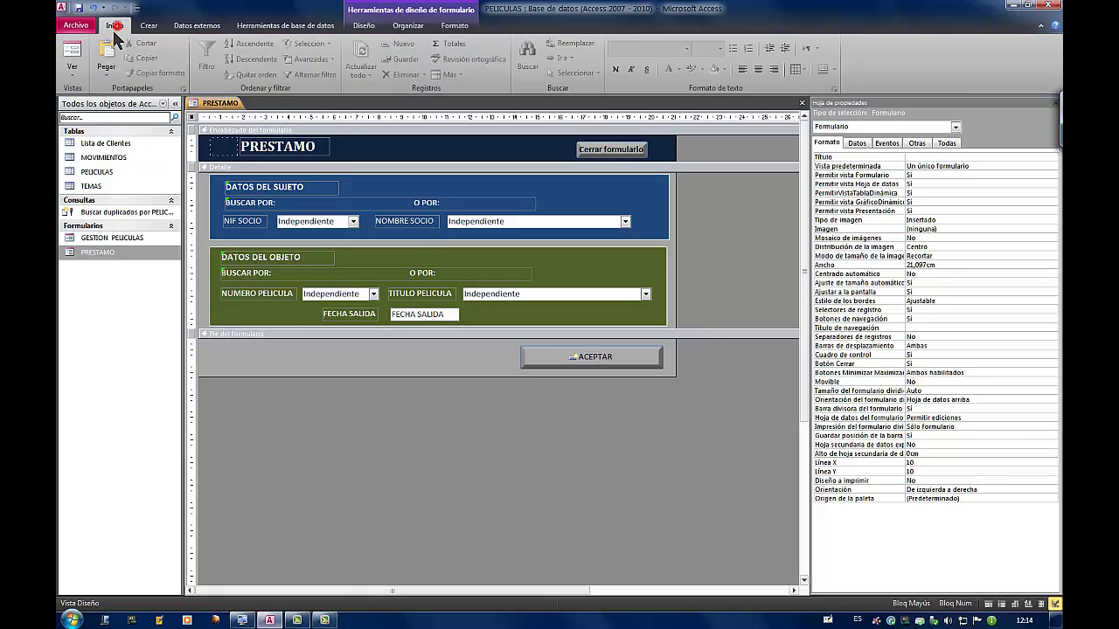
click(72, 72)
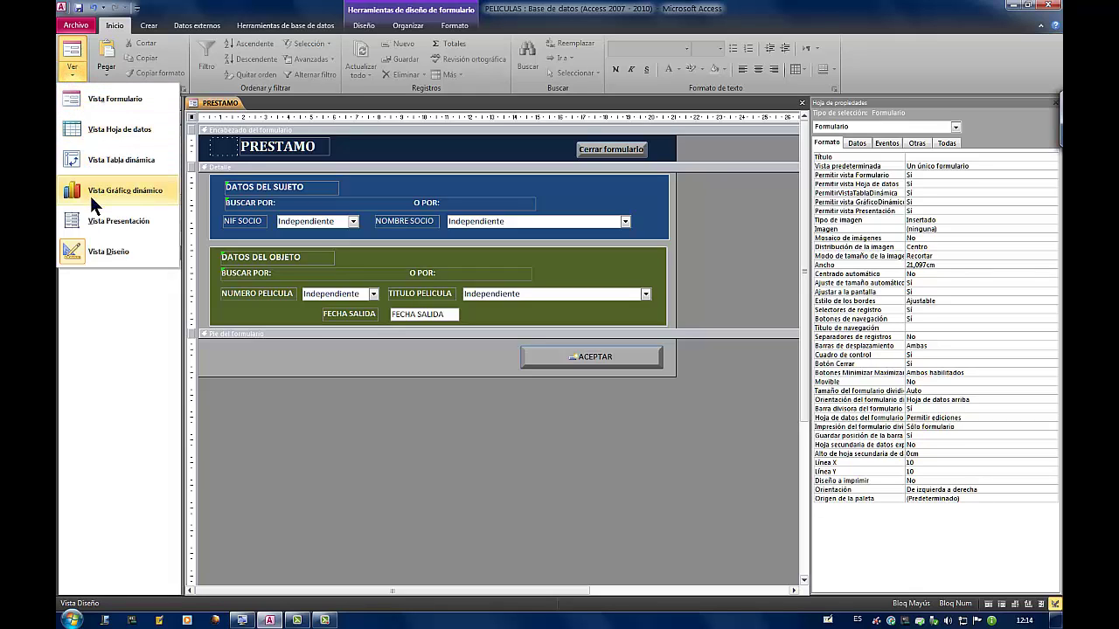
click(111, 101)
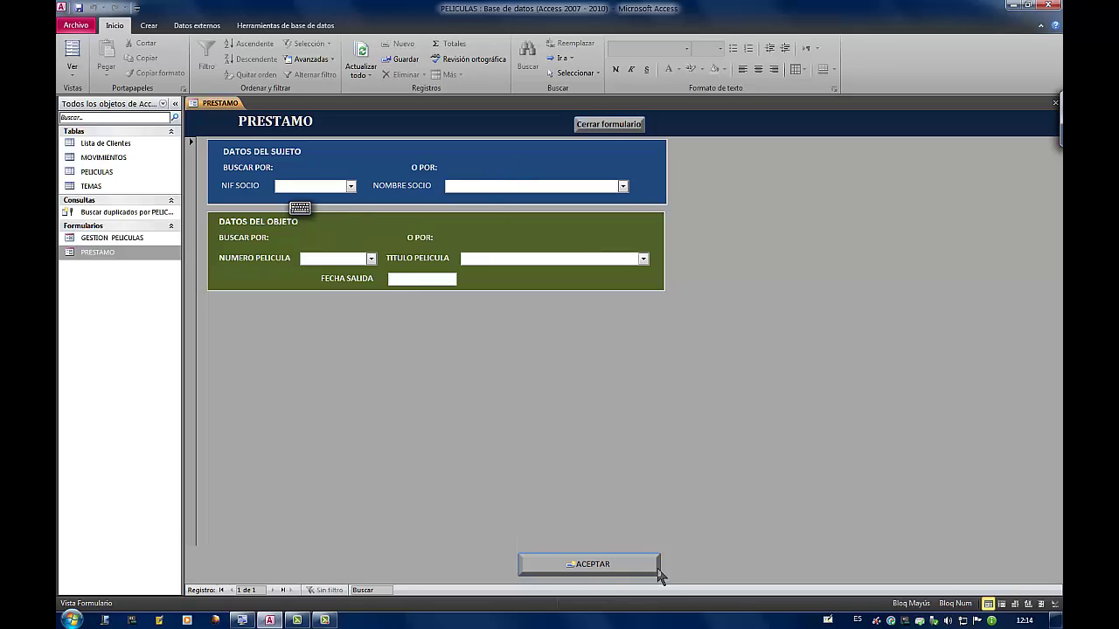
click(73, 83)
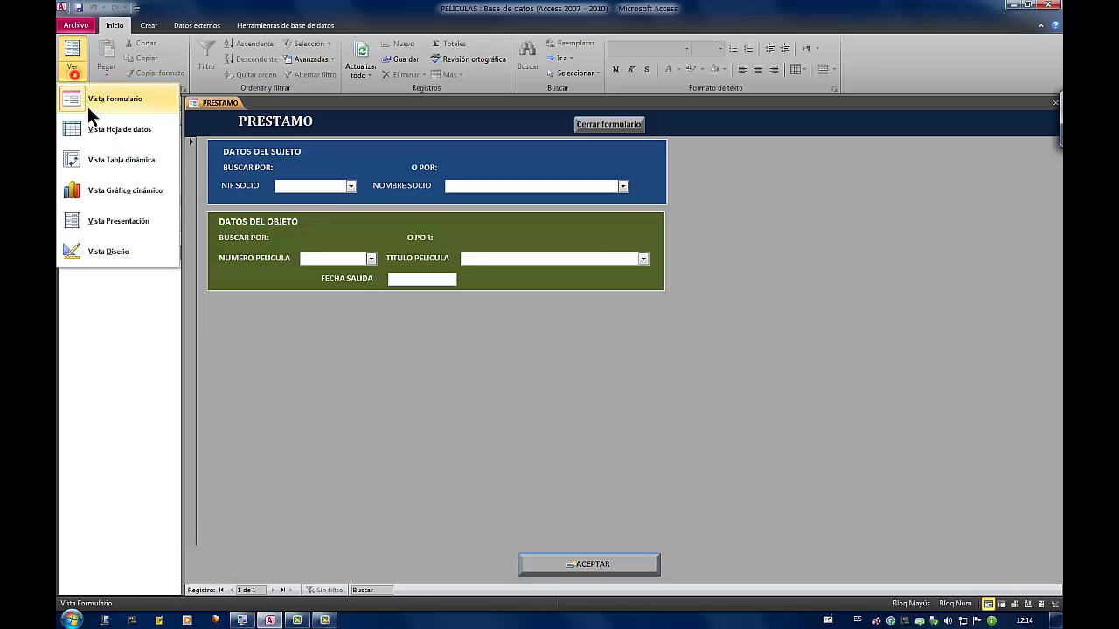
click(109, 252)
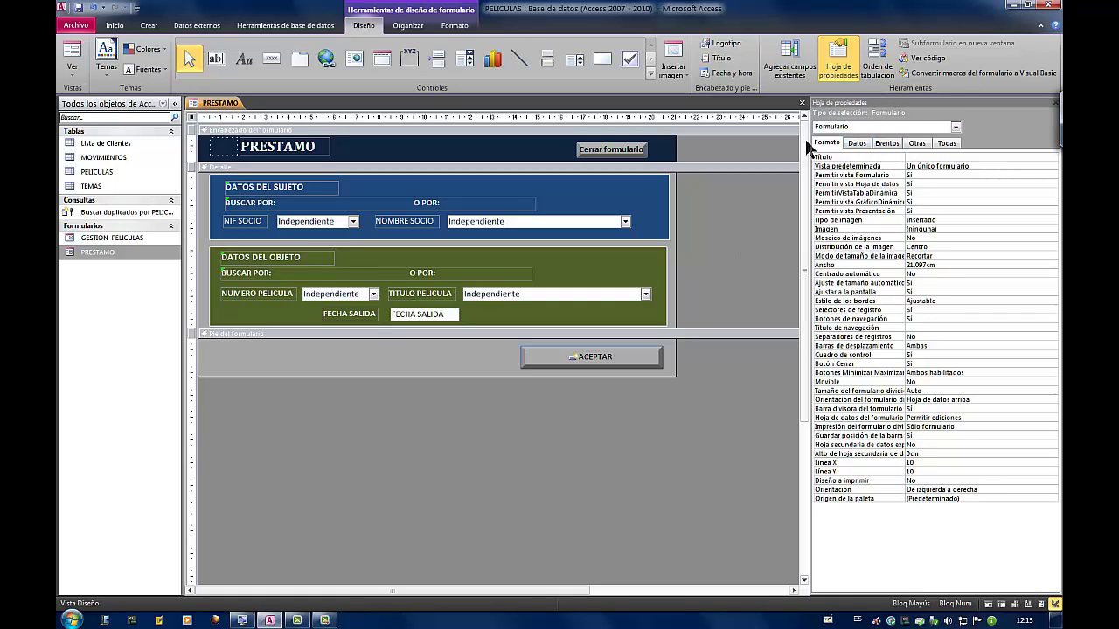
Set the form's Emergente property to Sí so that it opens as a pop-up window
click(918, 145)
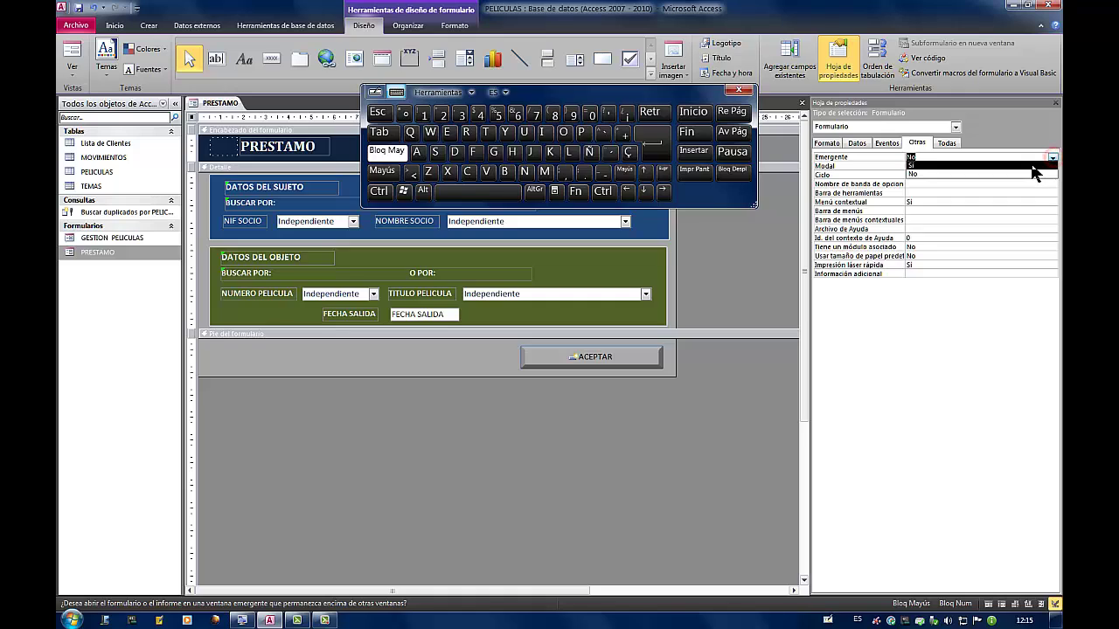
click(1031, 166)
click(740, 91)
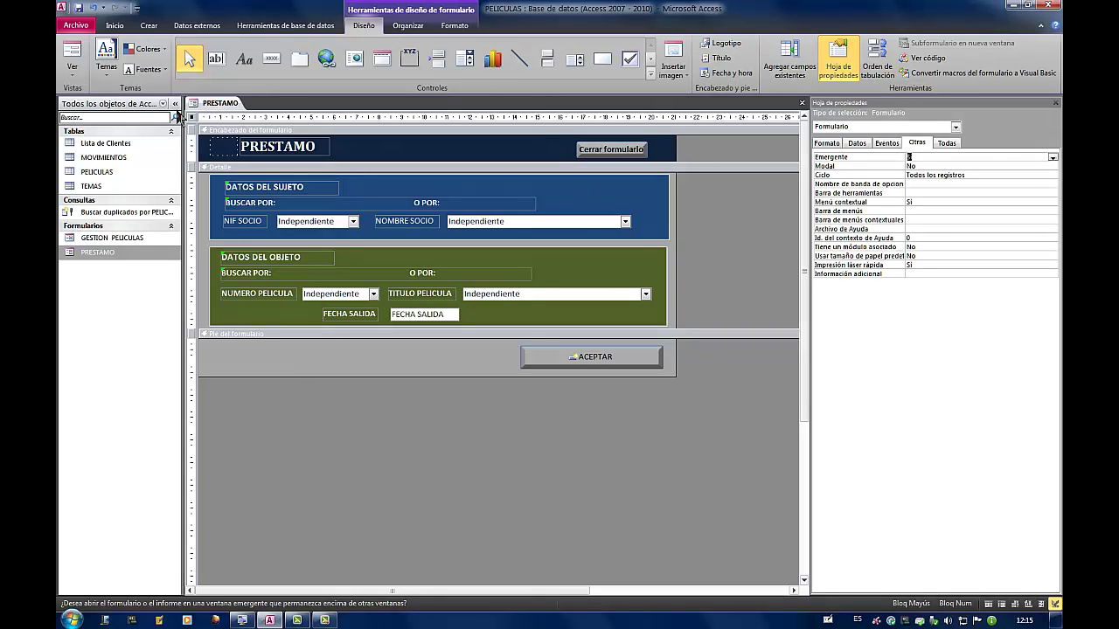
Preview the PRESTAMO pop-up in Form view, shift its window within the workspace, and expand the NIF SOCIO list
click(76, 55)
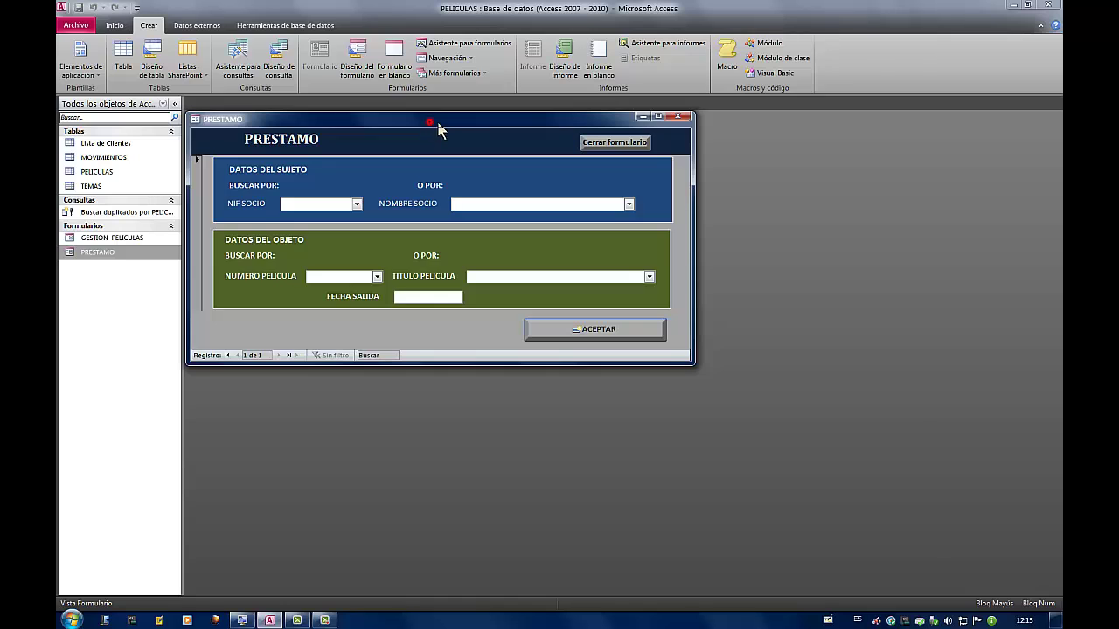
drag(437, 128, 509, 152)
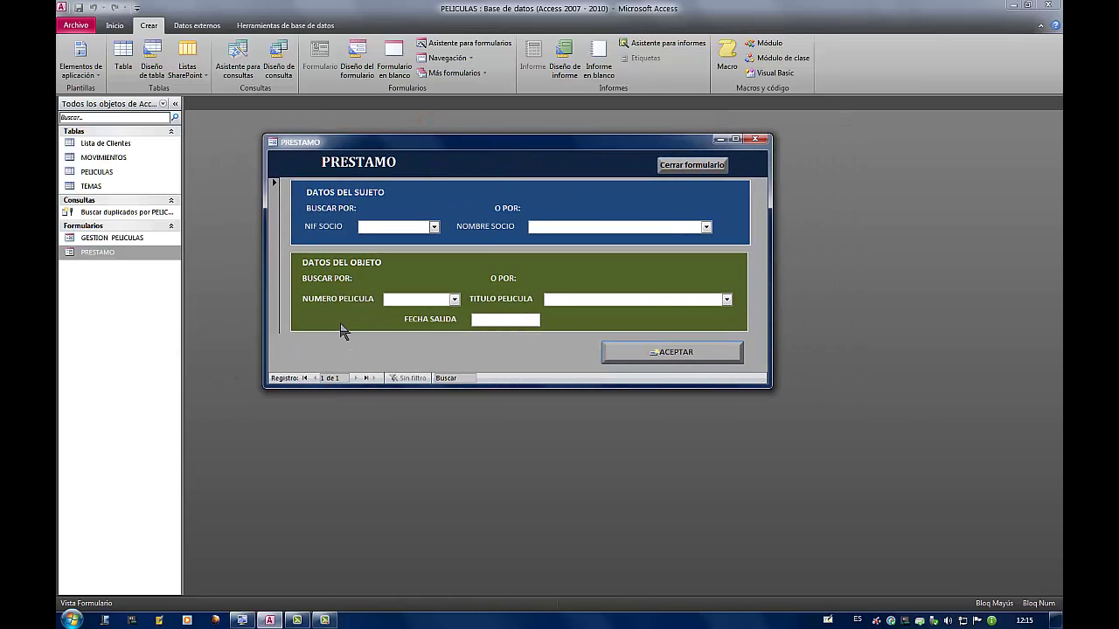
drag(537, 145, 510, 128)
click(407, 211)
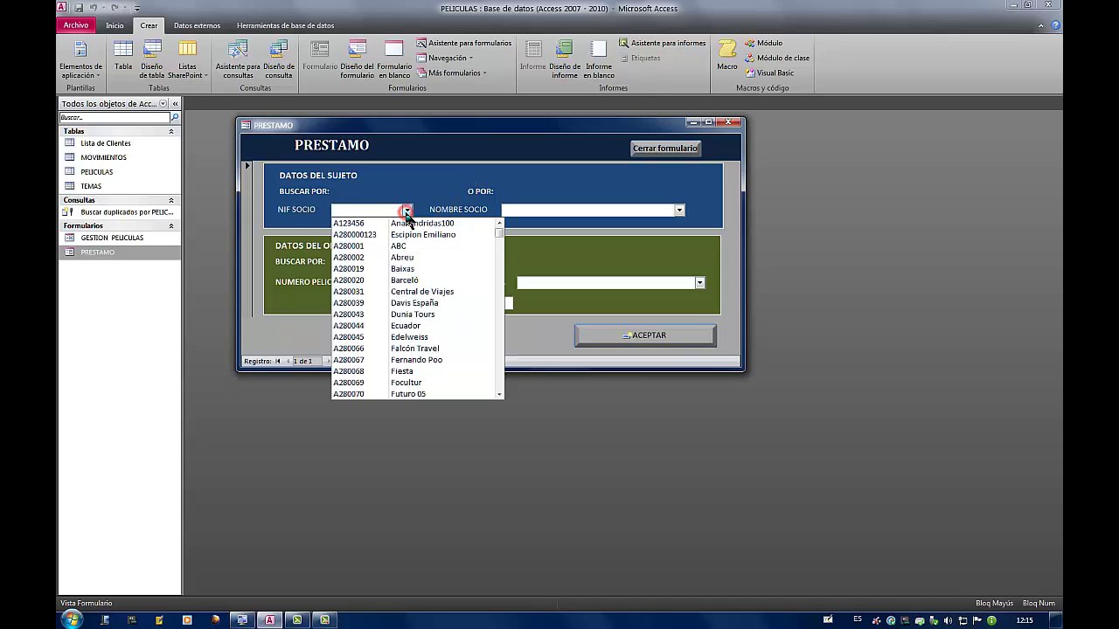